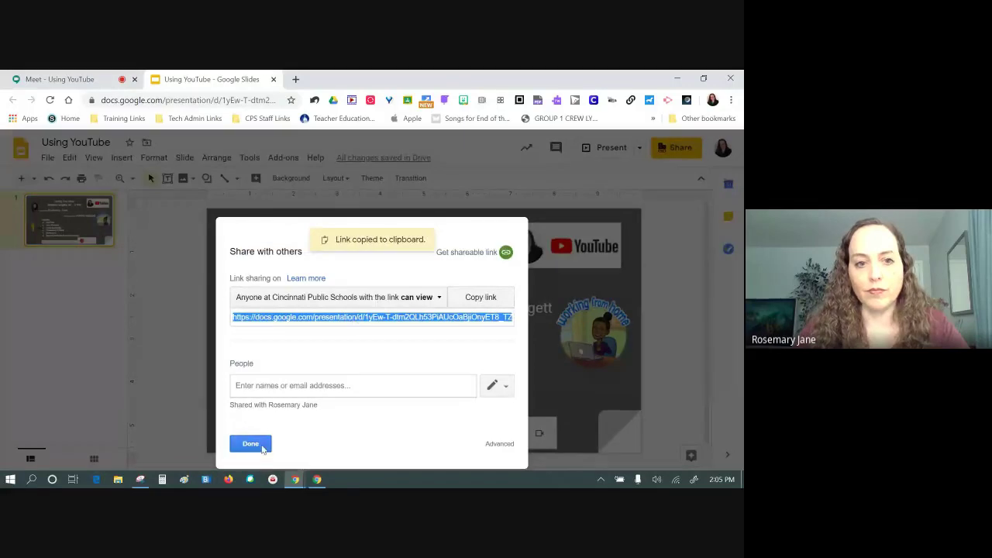
Close the Slides sharing settings after copying the link and switch to the Meet call.
click(248, 444)
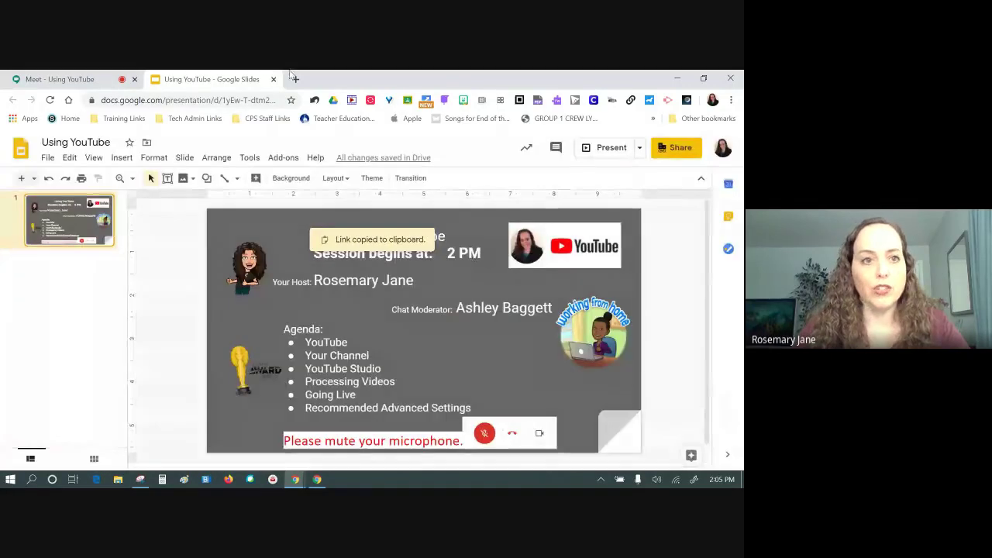
click(60, 80)
Send 'Agenda:' with the pasted presentation link in the Meet chat, then return to the Using YouTube slides.
key(ctrl+alt+c)
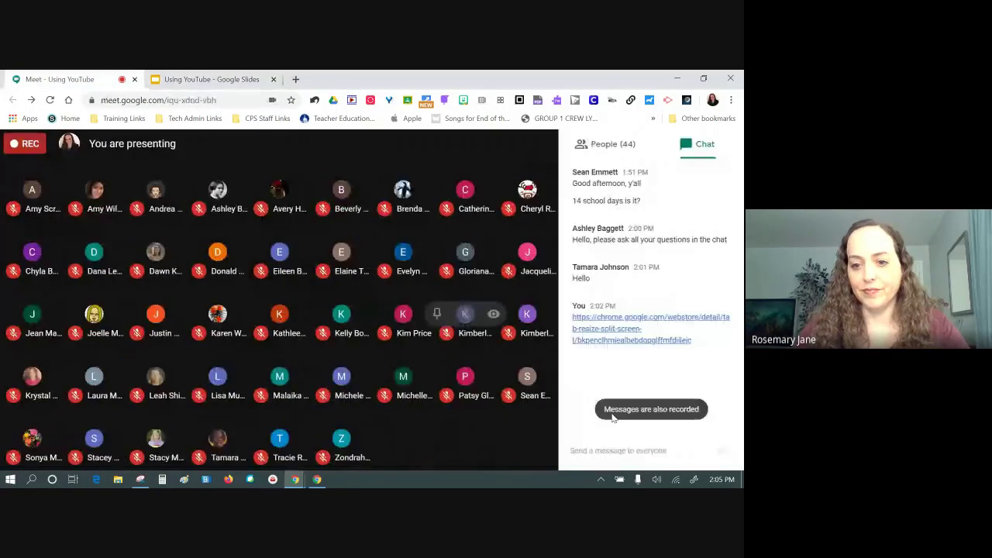
text(Agenda:)
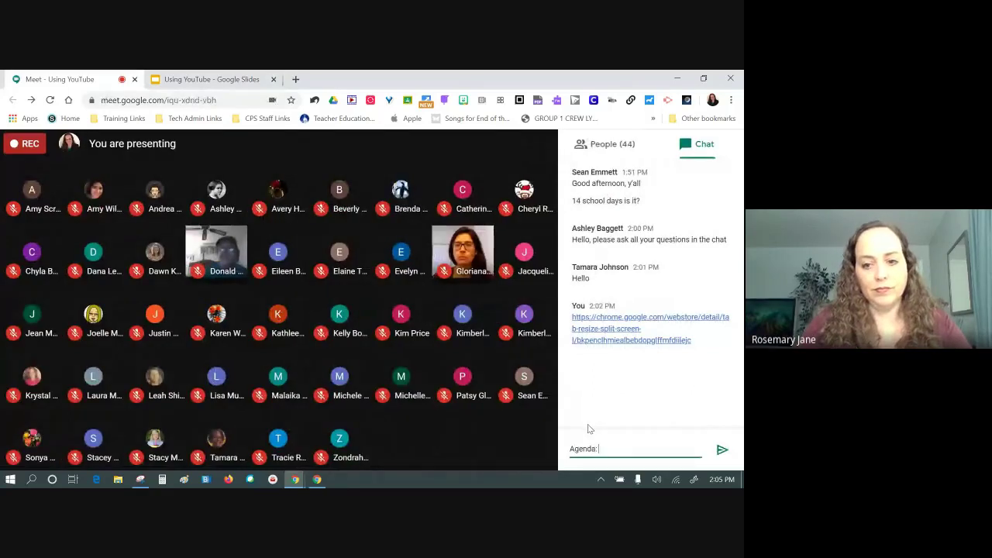
key(Return)
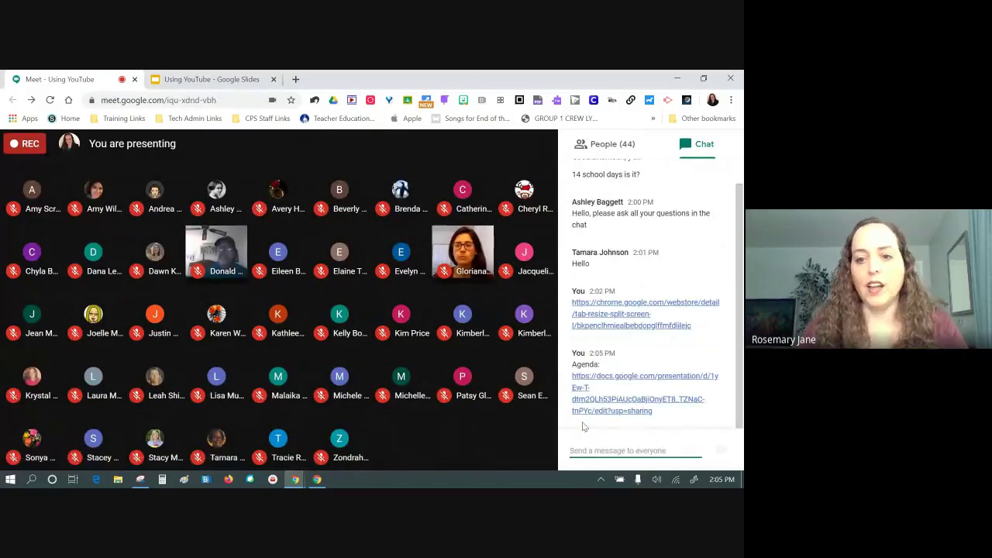
click(200, 82)
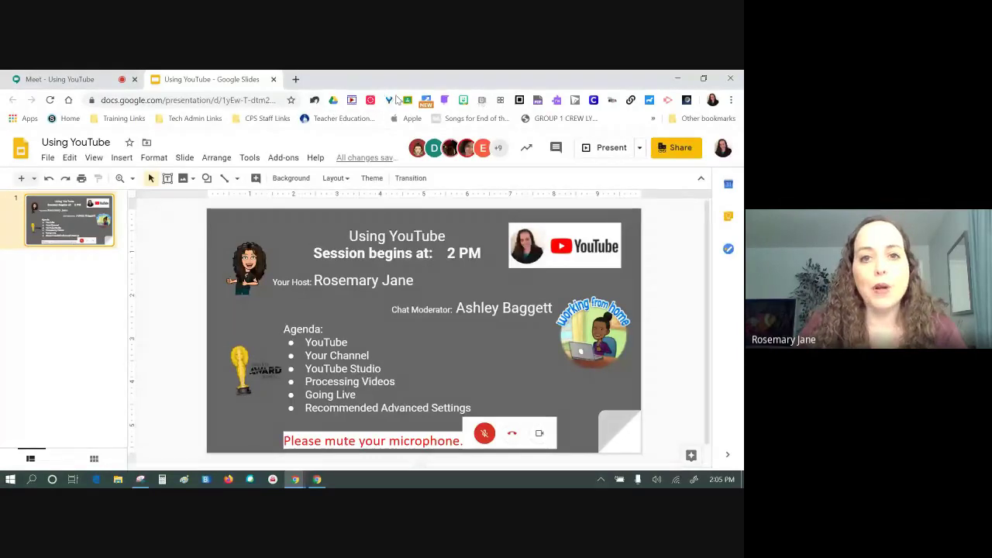
Split Chrome into two side-by-side windows with Tab Resize, showing Meet in the left window.
click(425, 102)
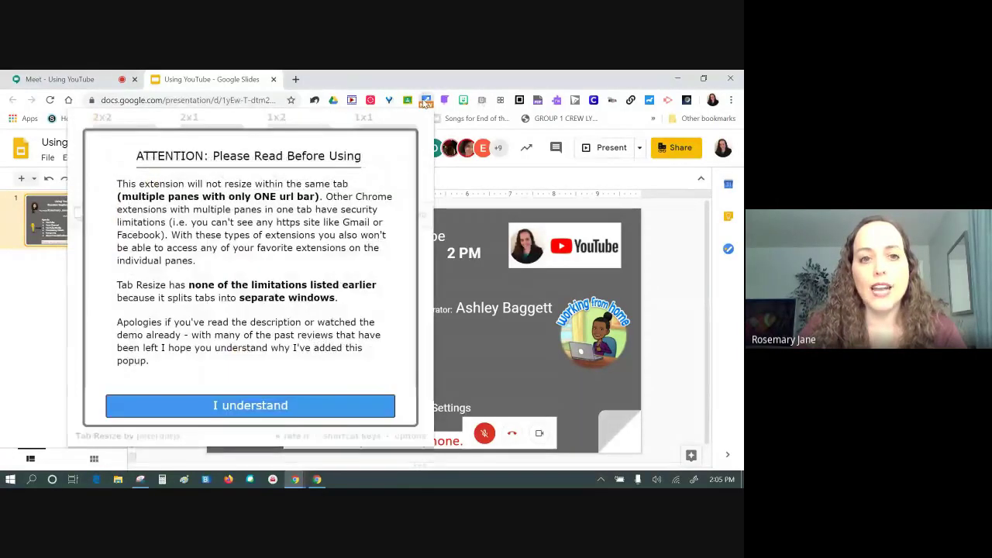
click(255, 407)
click(261, 407)
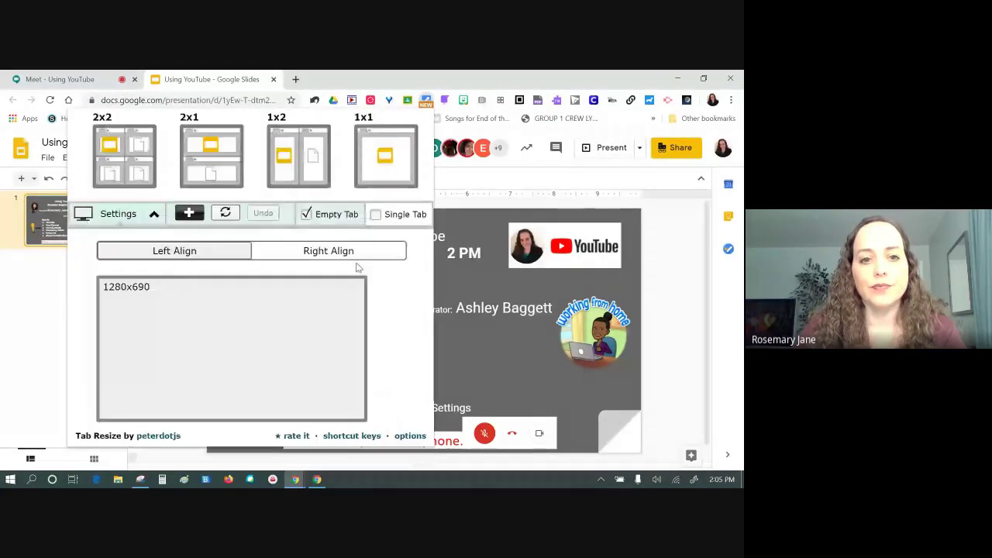
click(298, 169)
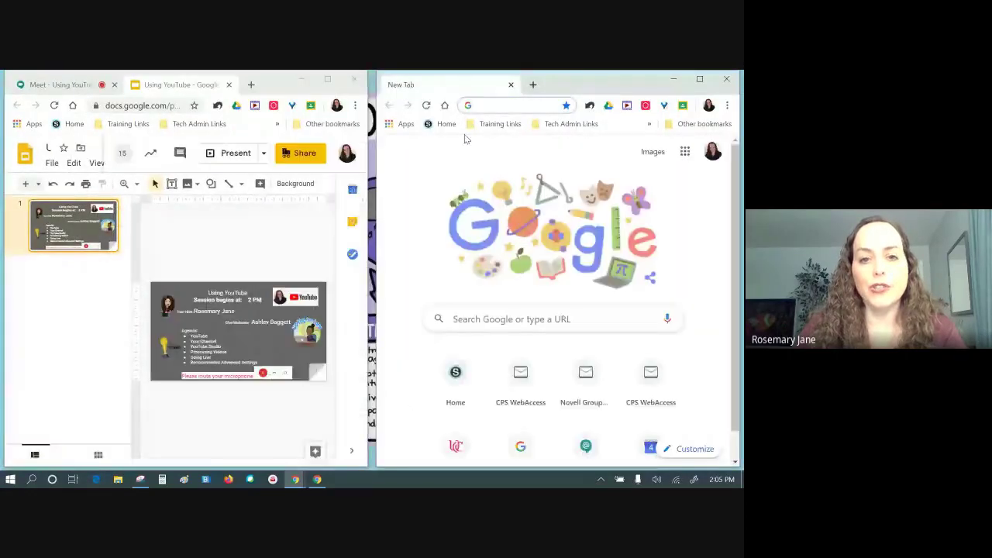
click(86, 84)
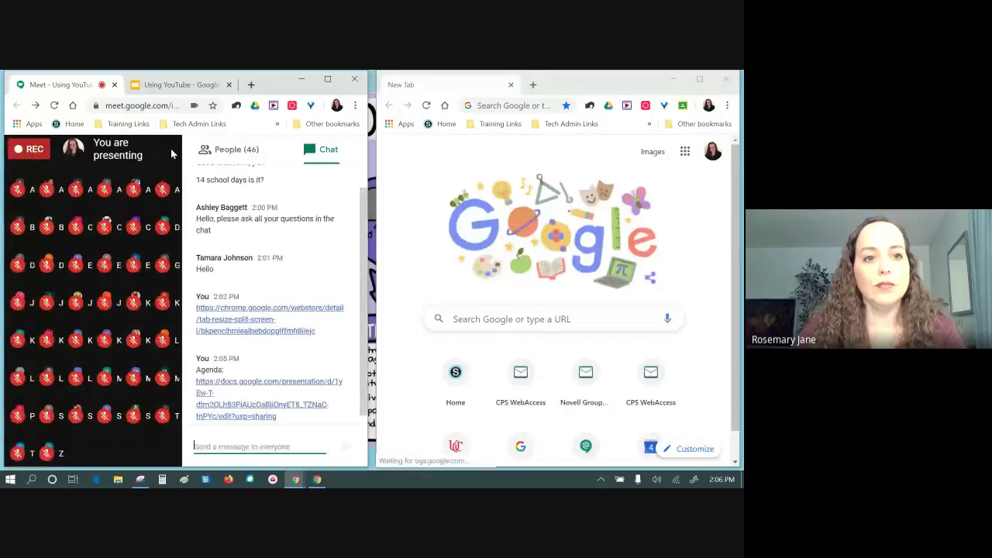
Check the Meet layout choices without changing them, then close the New Tab window.
mouse_move(175, 151)
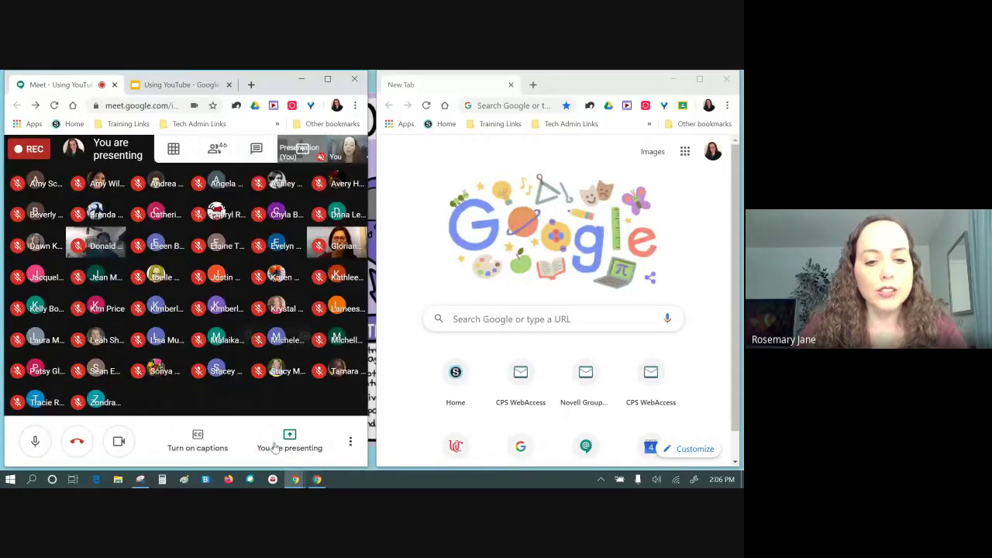
click(351, 441)
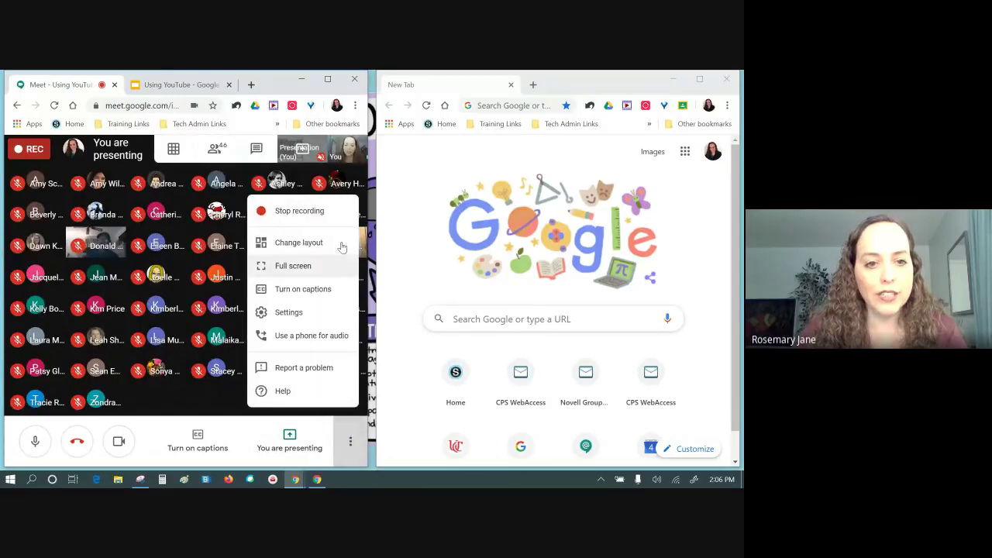
click(321, 250)
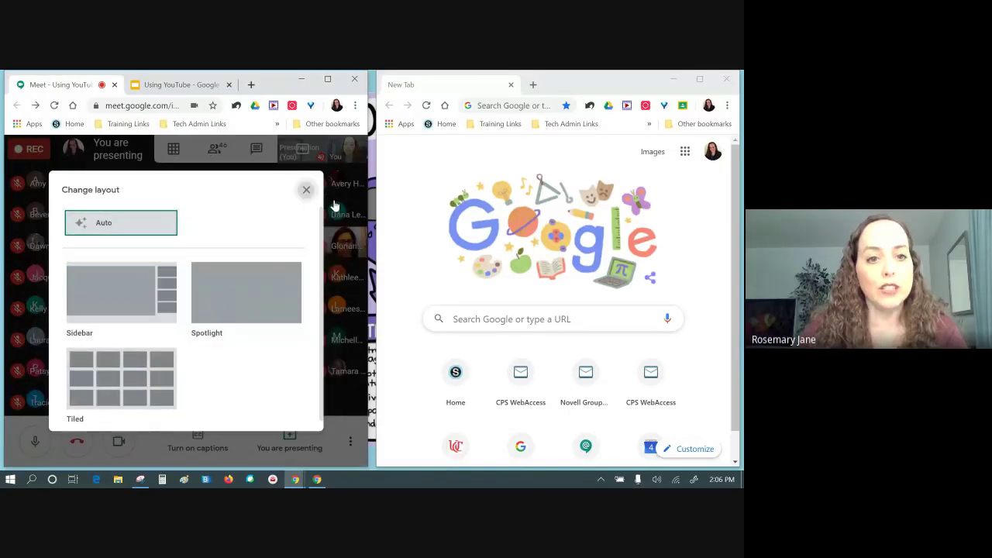
click(317, 181)
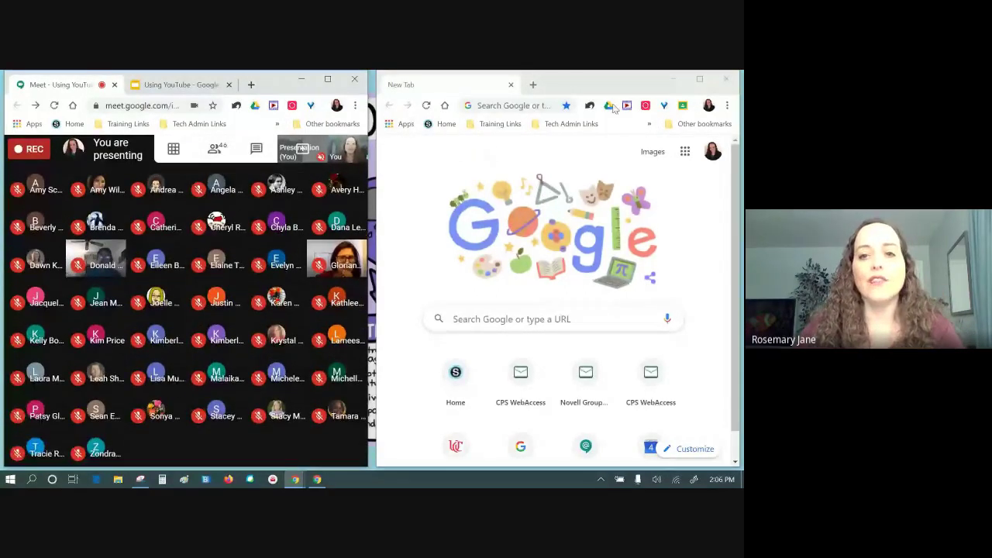
click(727, 79)
Restore the Meet window to full width and open a new browser tab.
click(328, 79)
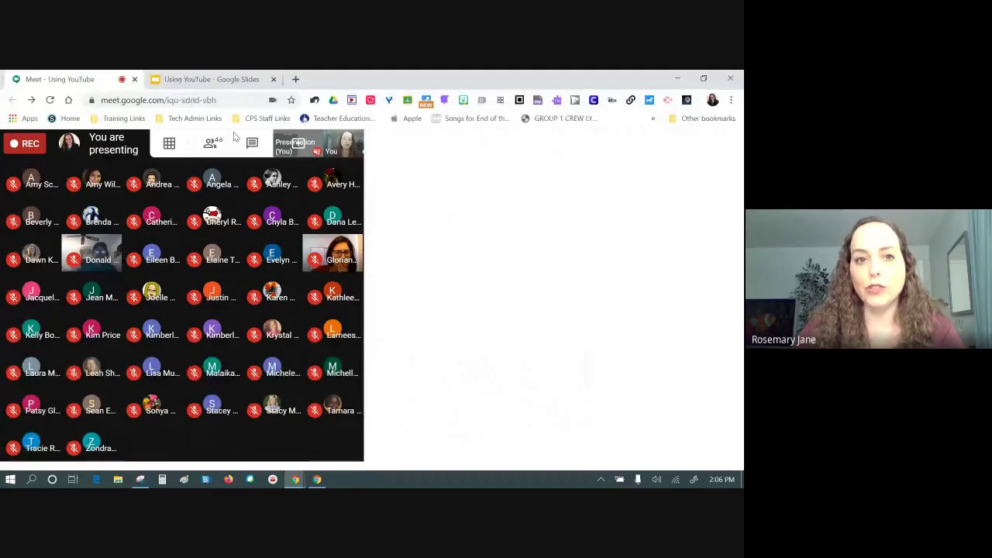
click(294, 79)
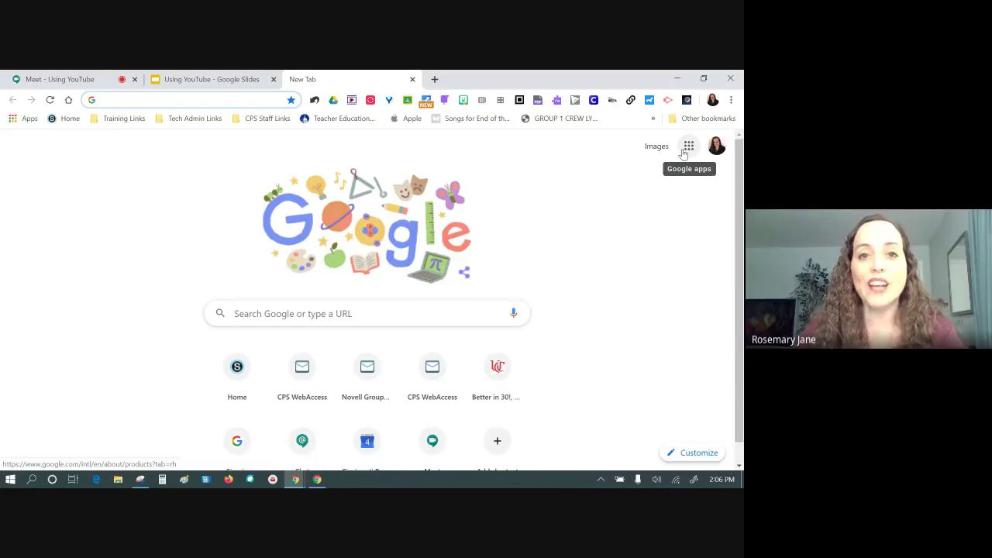
click(713, 101)
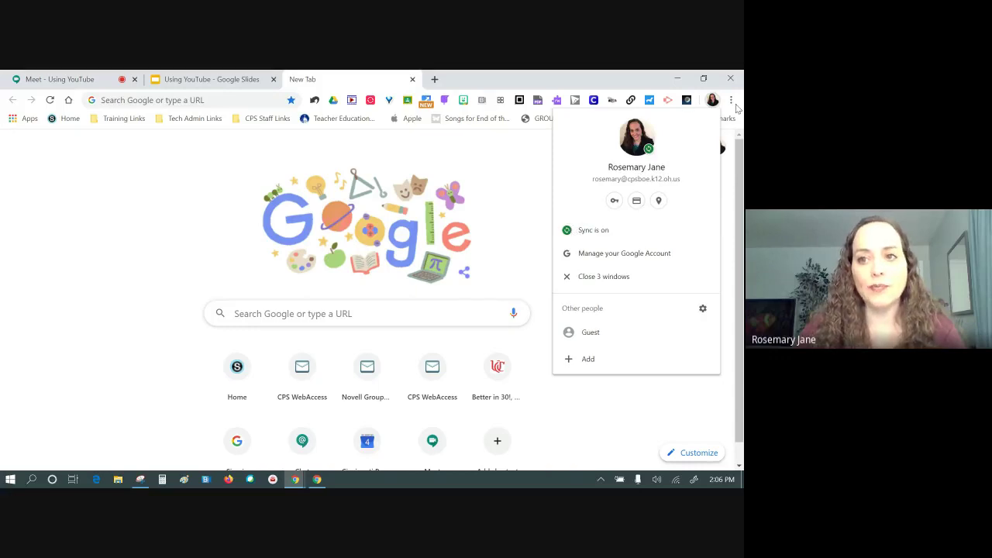
click(714, 104)
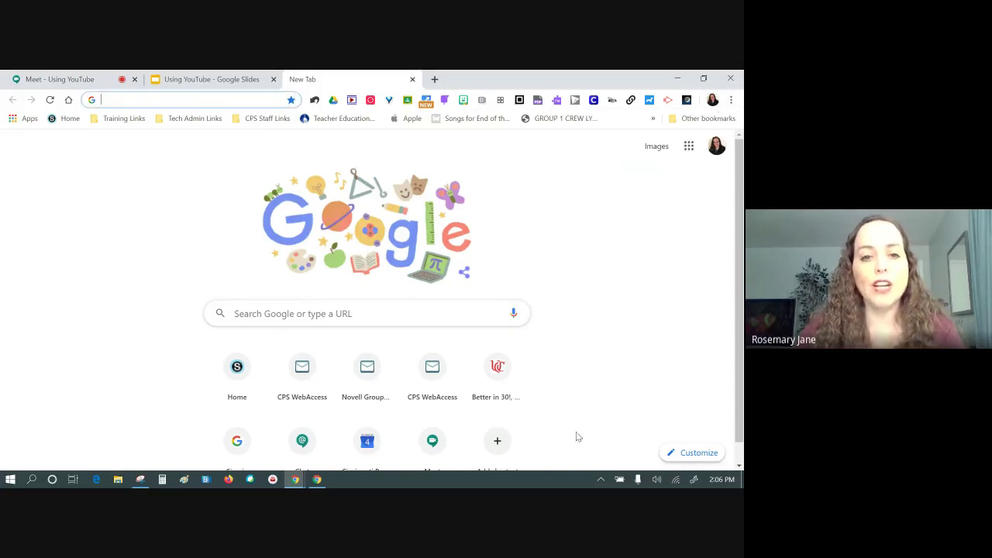
Launch YouTube from the Google apps list.
click(688, 148)
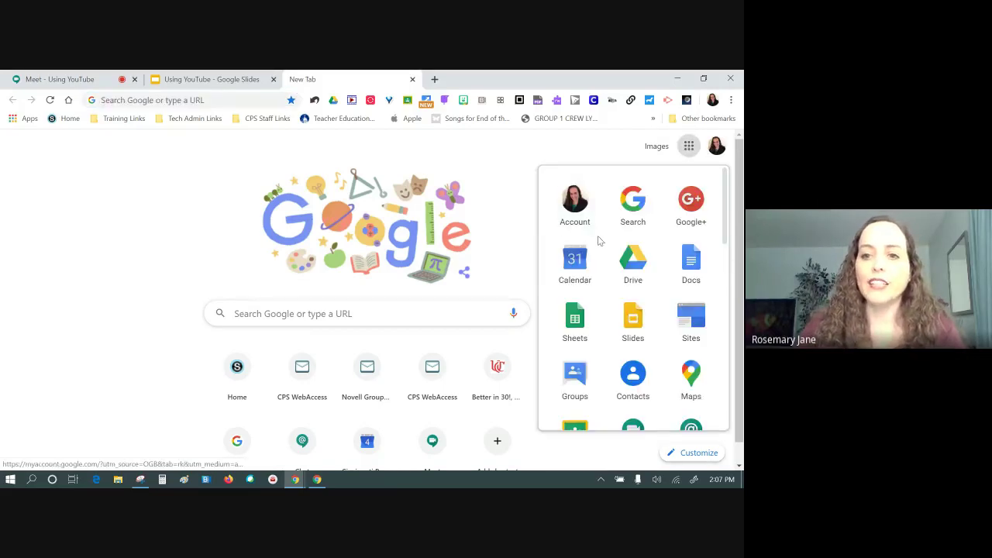
scroll(598, 241, down, 1)
scroll(598, 241, down, 3)
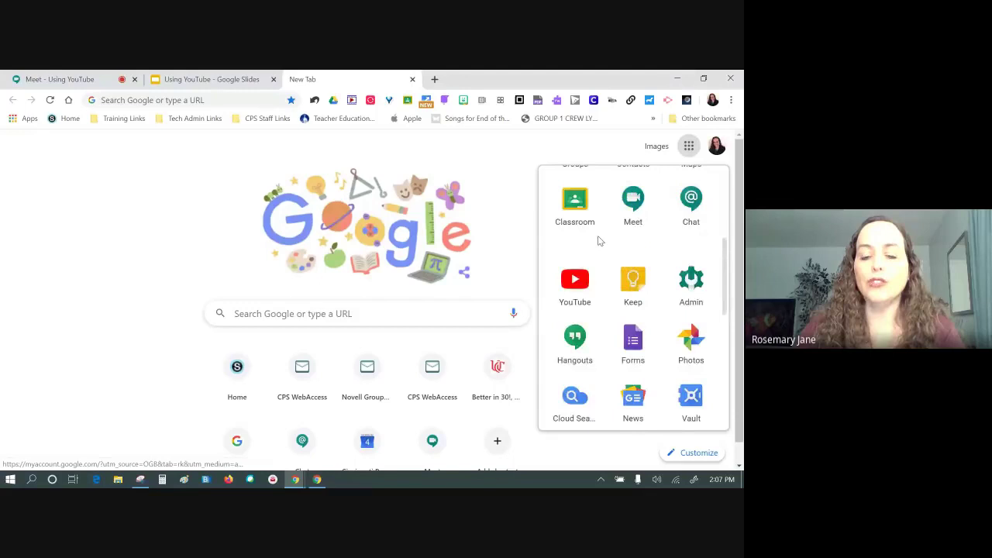
click(578, 287)
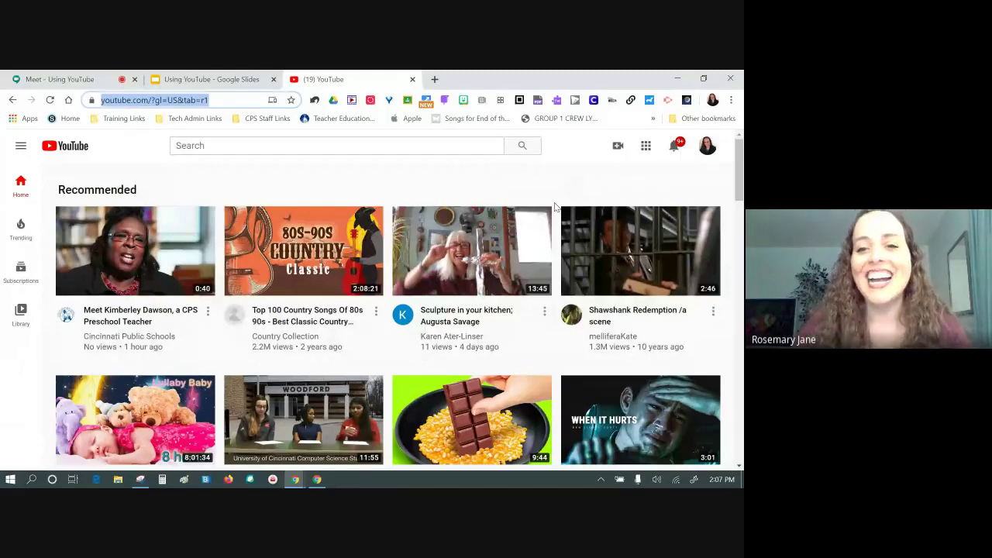
Go from YouTube's recommended videos to Your channel via the profile avatar menu.
mouse_move(499, 249)
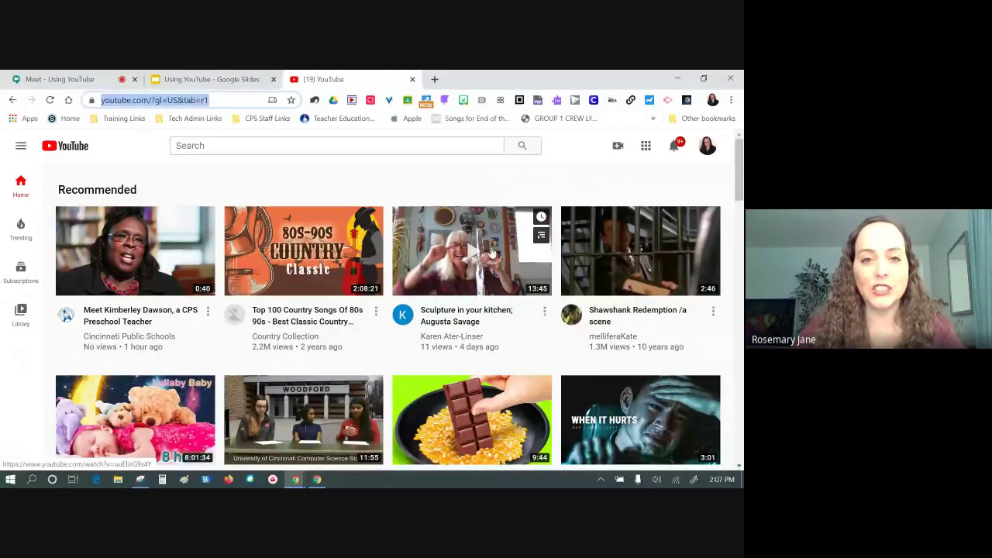
mouse_move(153, 265)
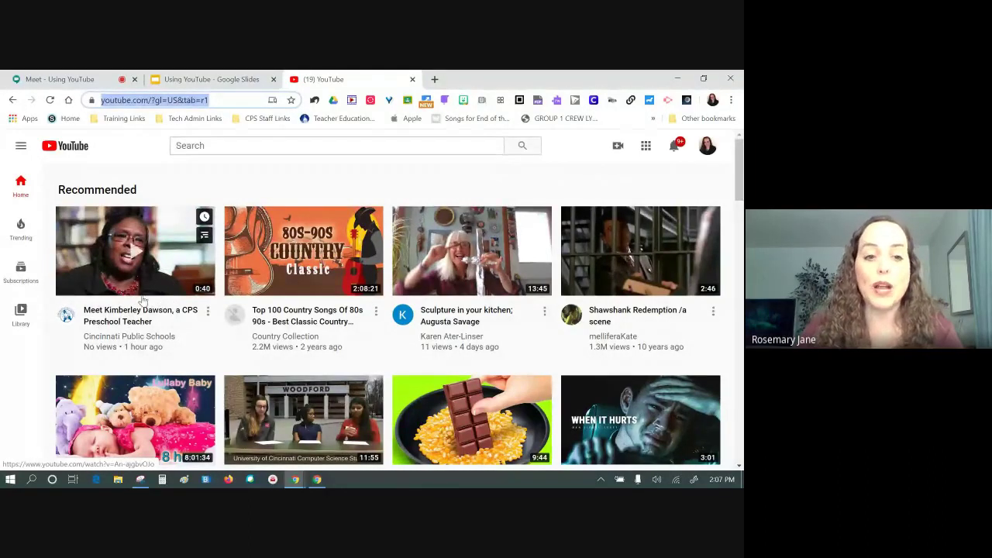
mouse_move(456, 214)
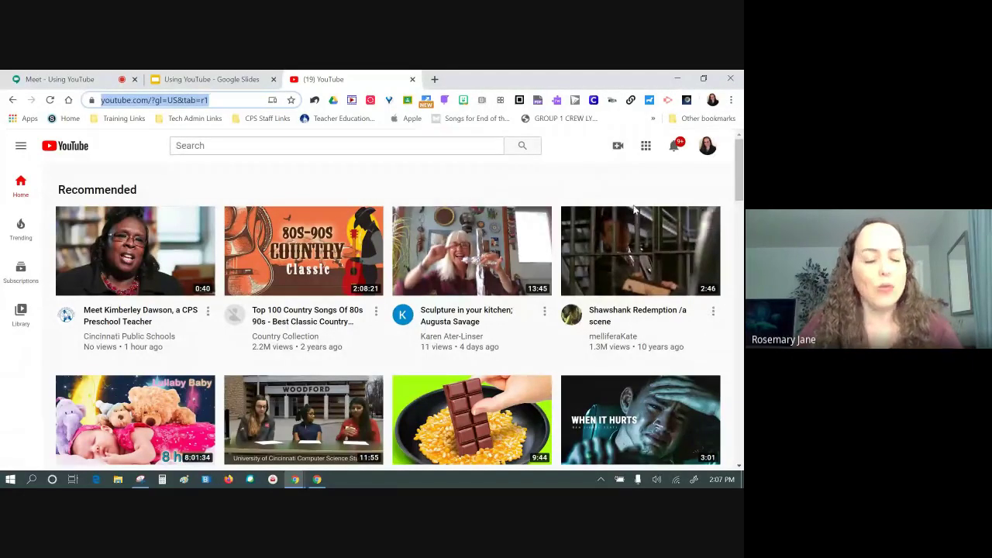
click(704, 151)
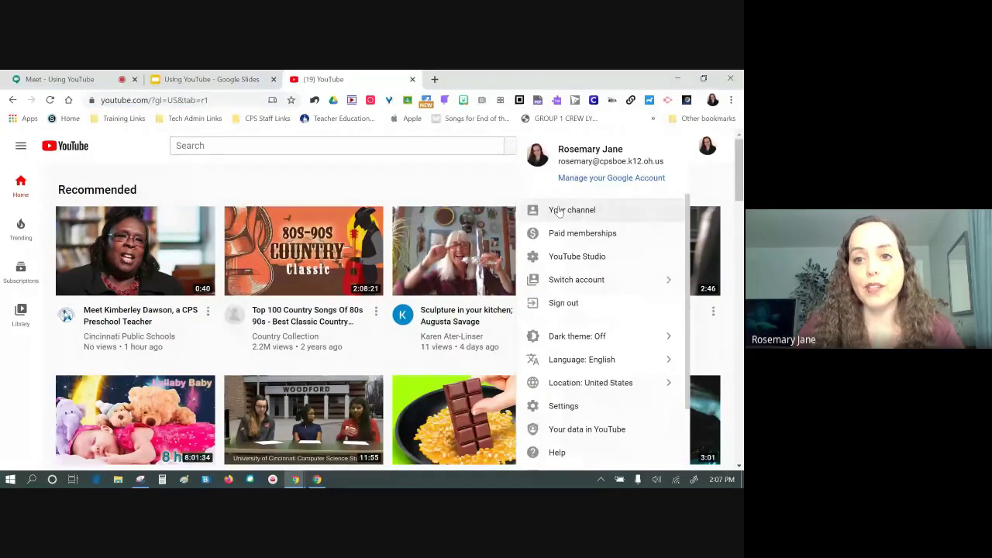
click(535, 208)
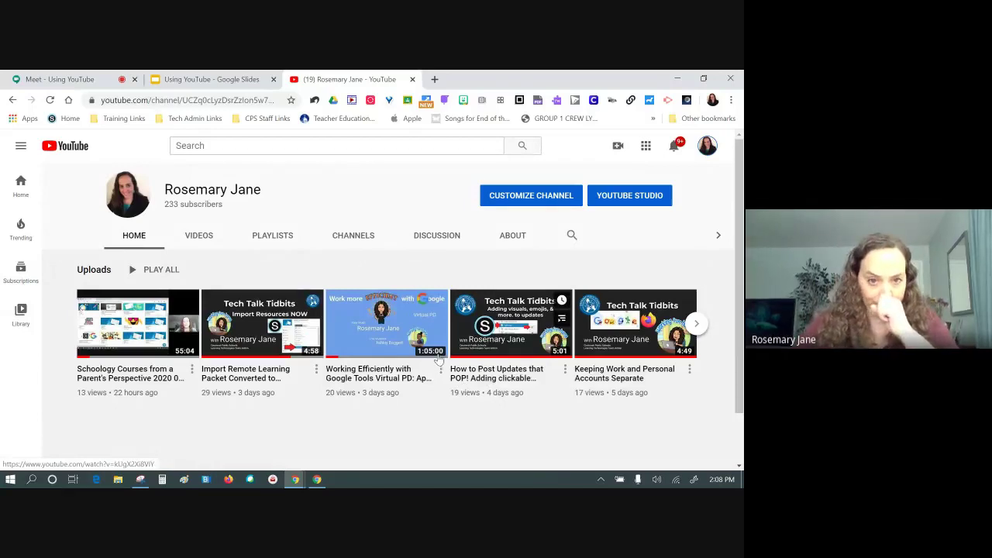
Open the Google Tools virtual PD video and expand its full description.
click(380, 327)
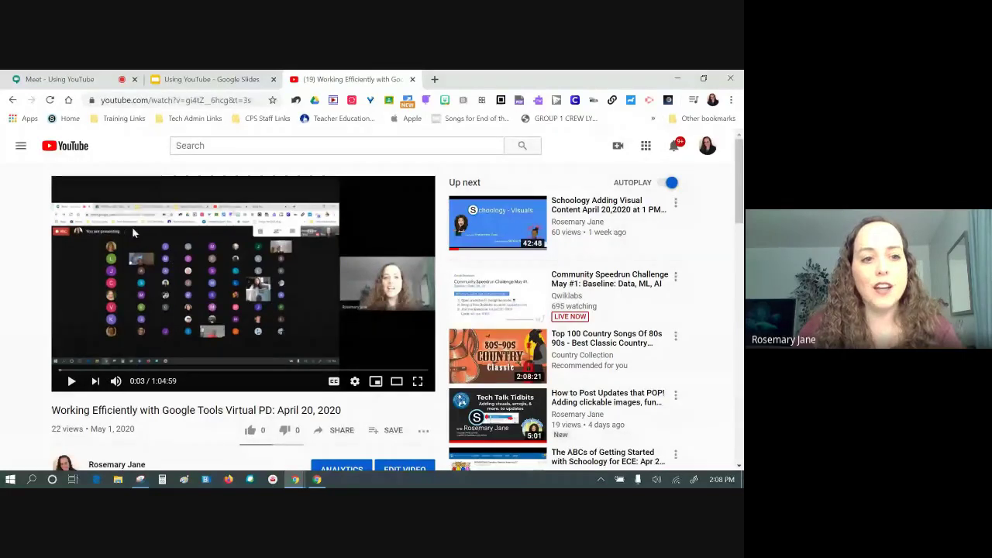
scroll(236, 286, down, 3)
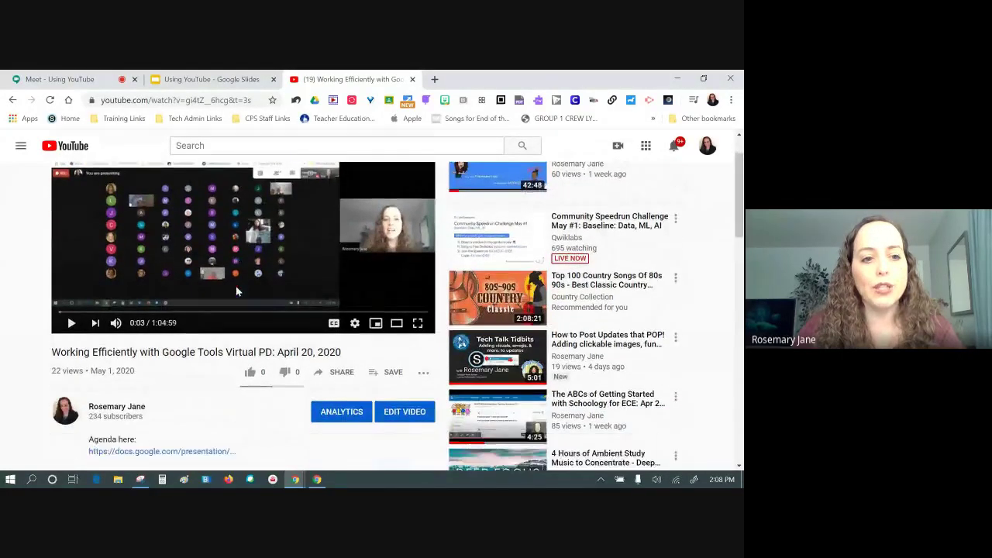
scroll(217, 313, up, 3)
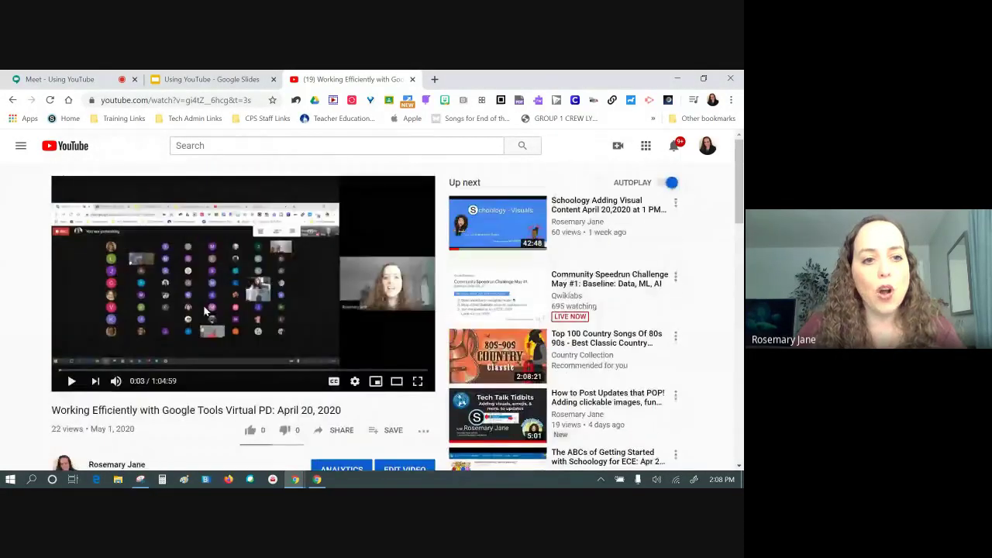
scroll(88, 431, down, 3)
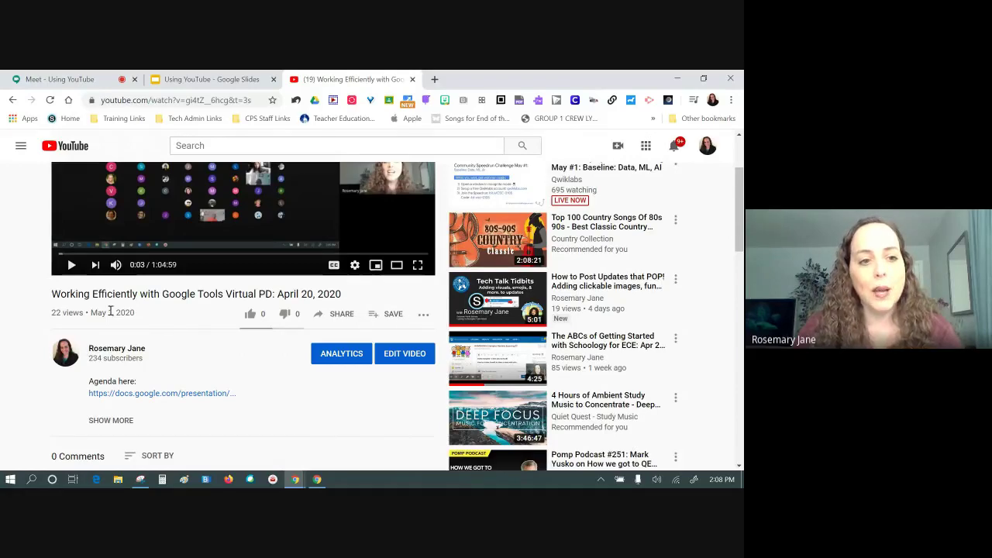
scroll(132, 339, down, 1)
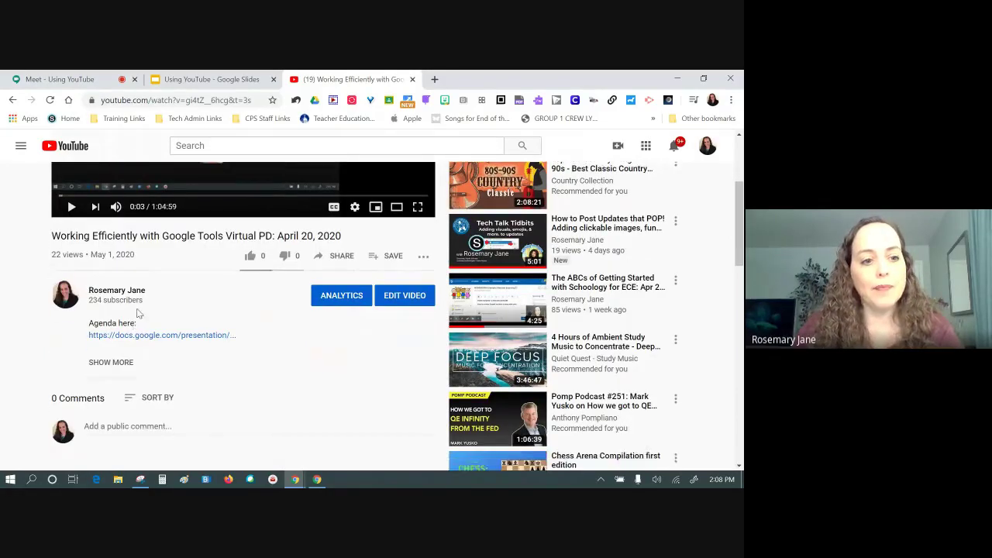
click(108, 363)
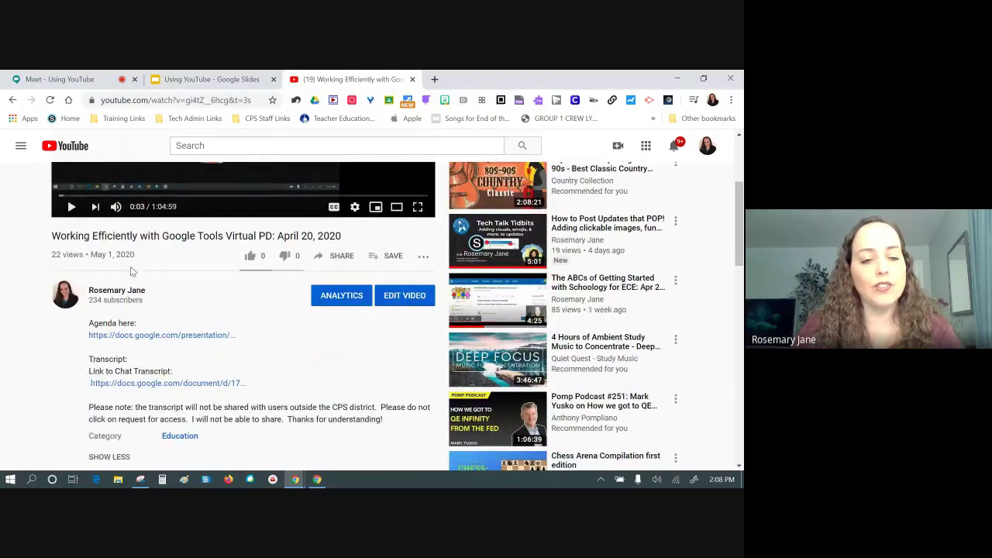
Open the uploader's channel page and select its web address.
scroll(130, 280, down, 1)
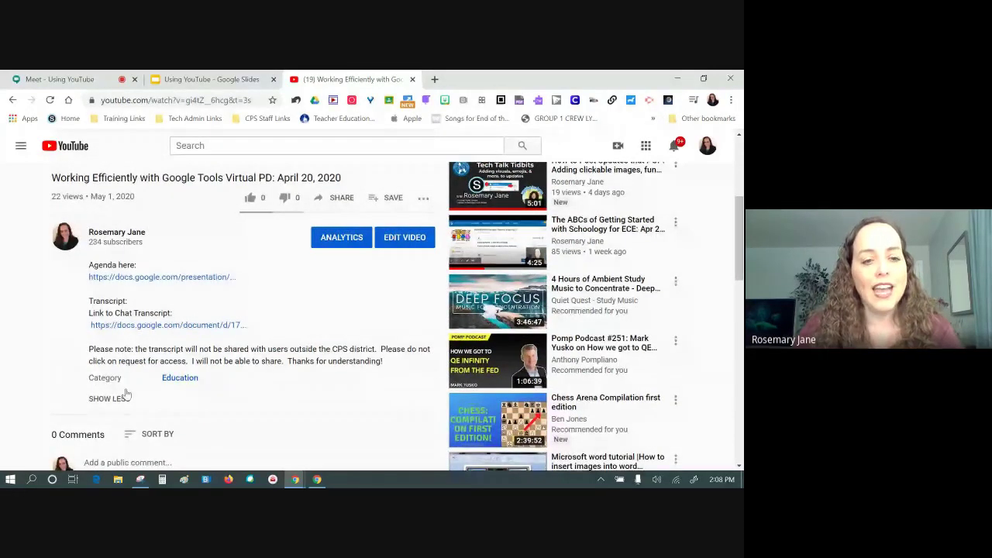
scroll(126, 396, up, 2)
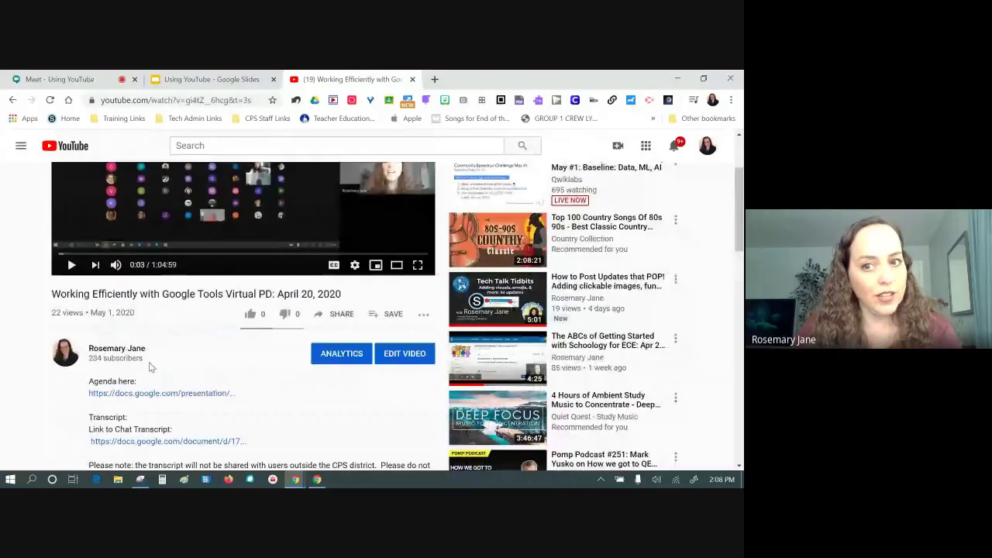
scroll(258, 331, up, 2)
scroll(259, 331, down, 4)
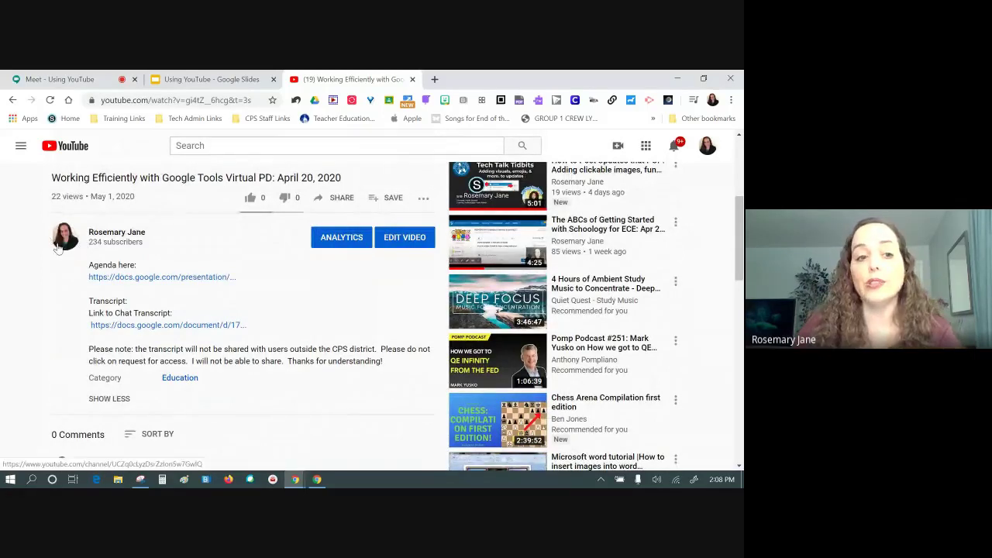
click(63, 240)
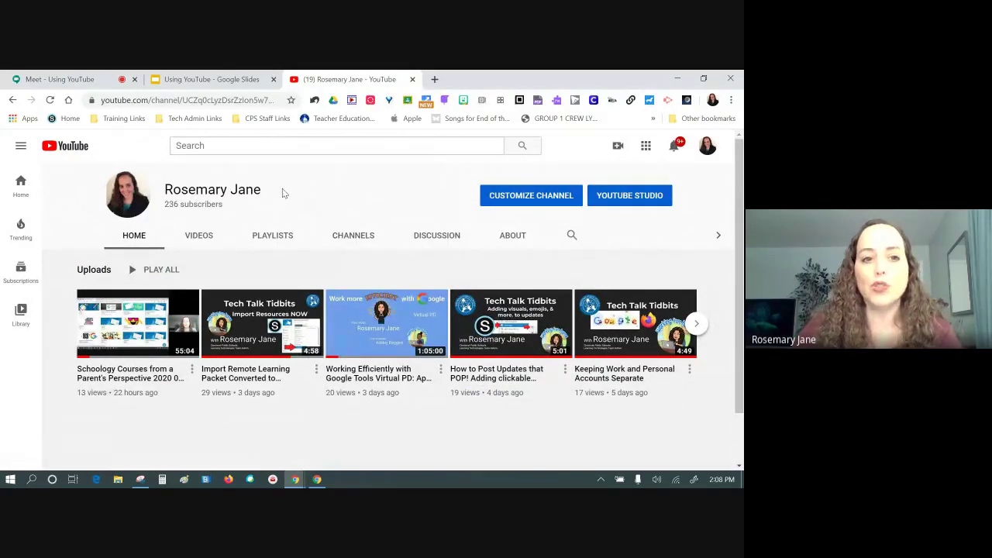
click(187, 103)
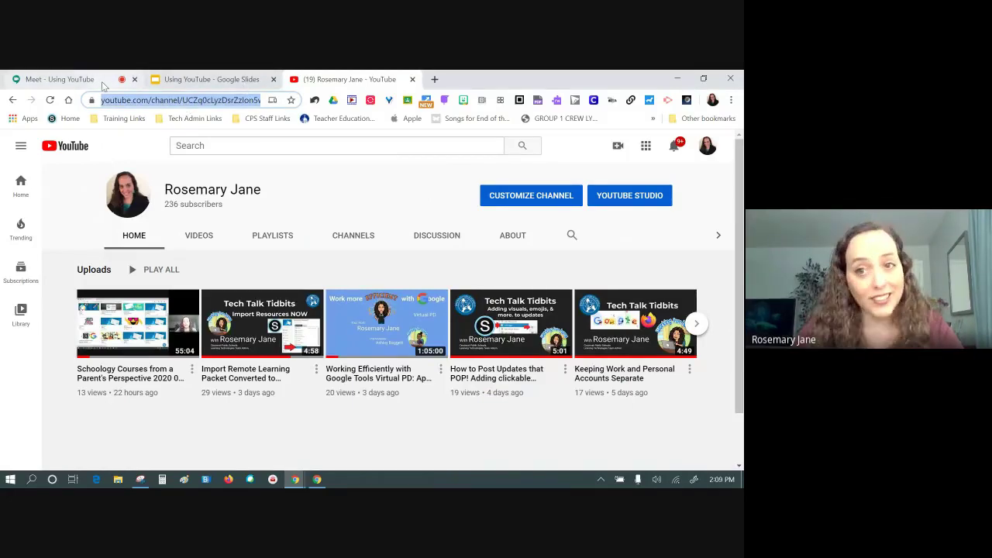
click(62, 79)
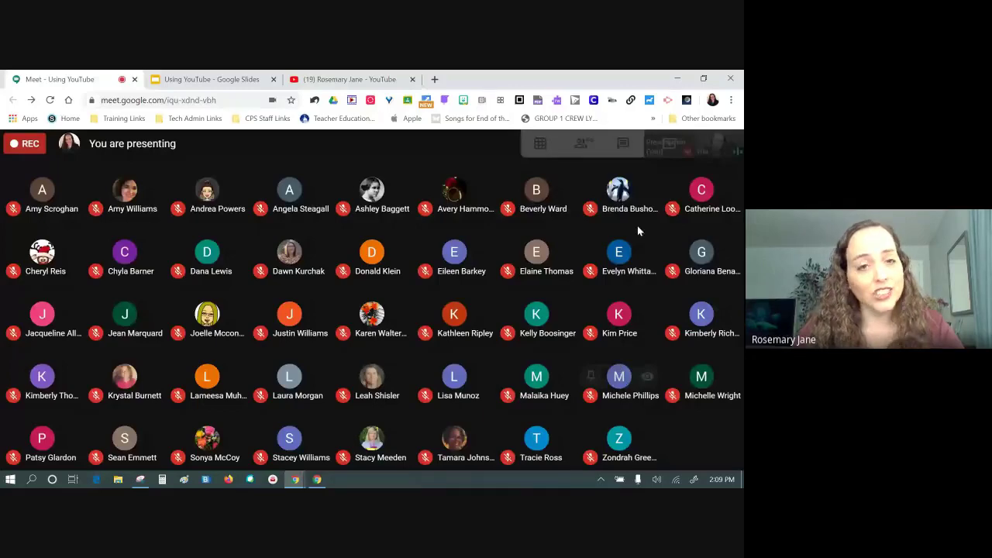
click(623, 144)
click(347, 83)
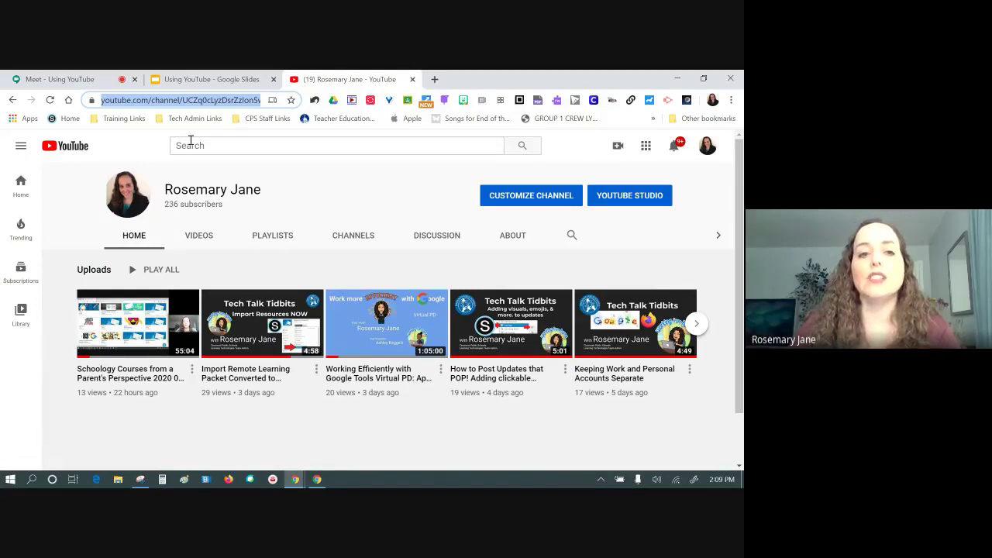
click(712, 100)
click(497, 169)
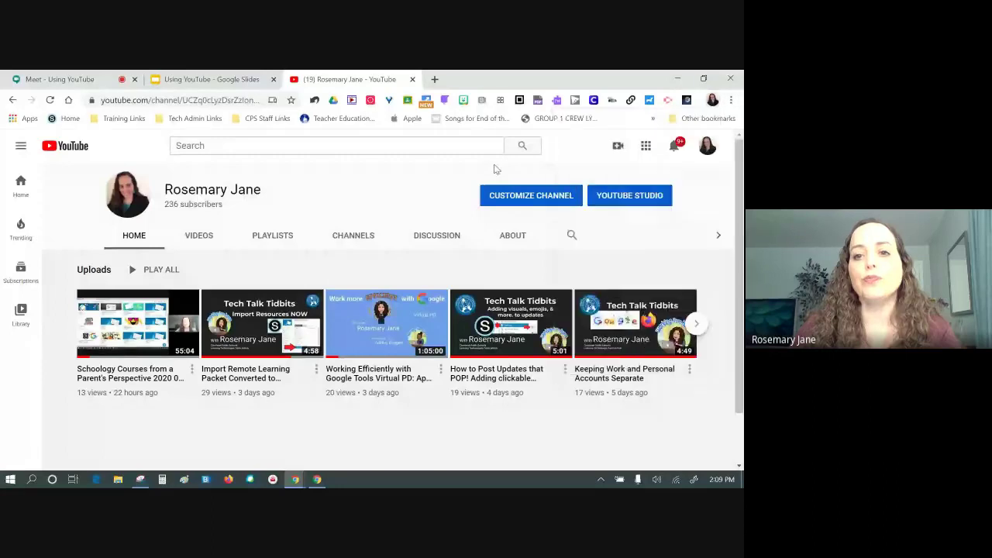
click(708, 147)
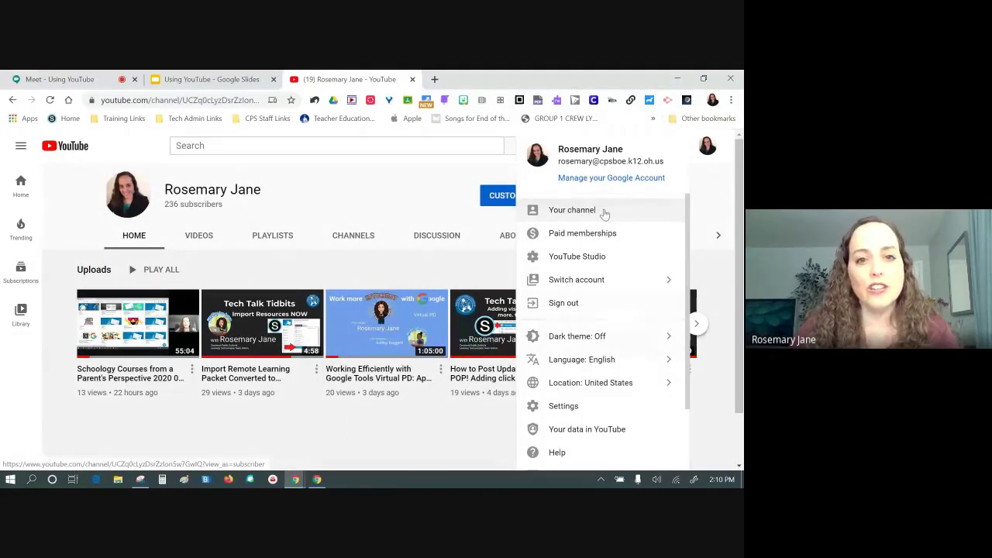
click(221, 82)
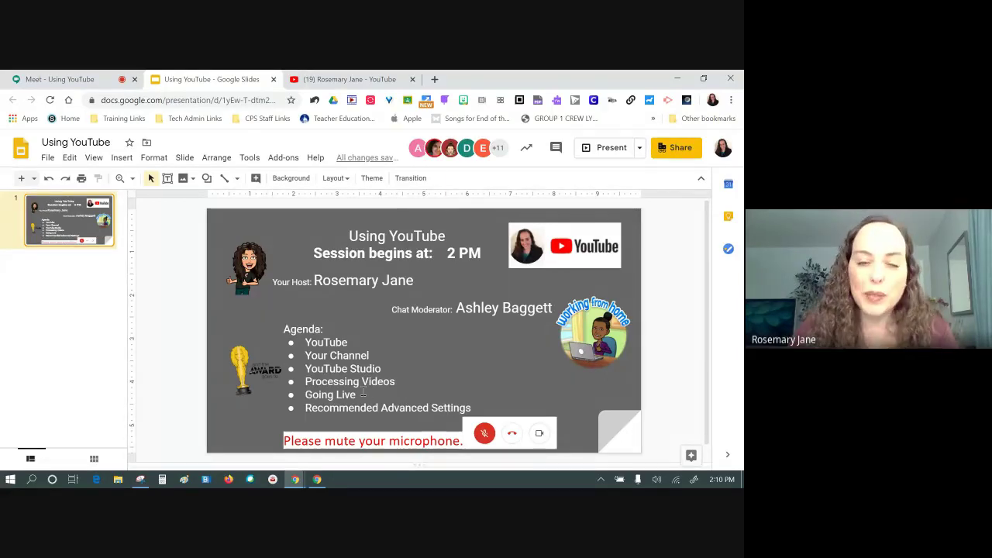
click(335, 80)
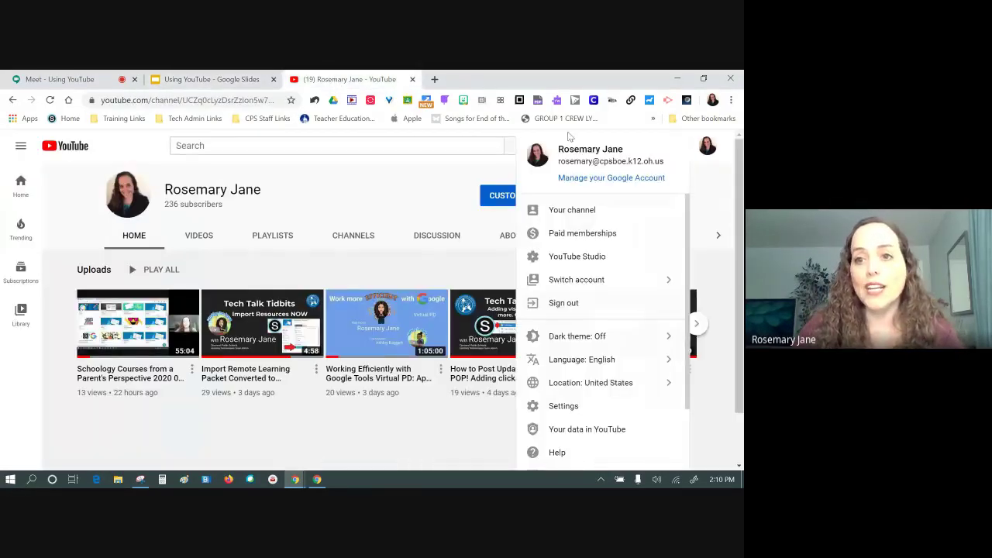
click(567, 222)
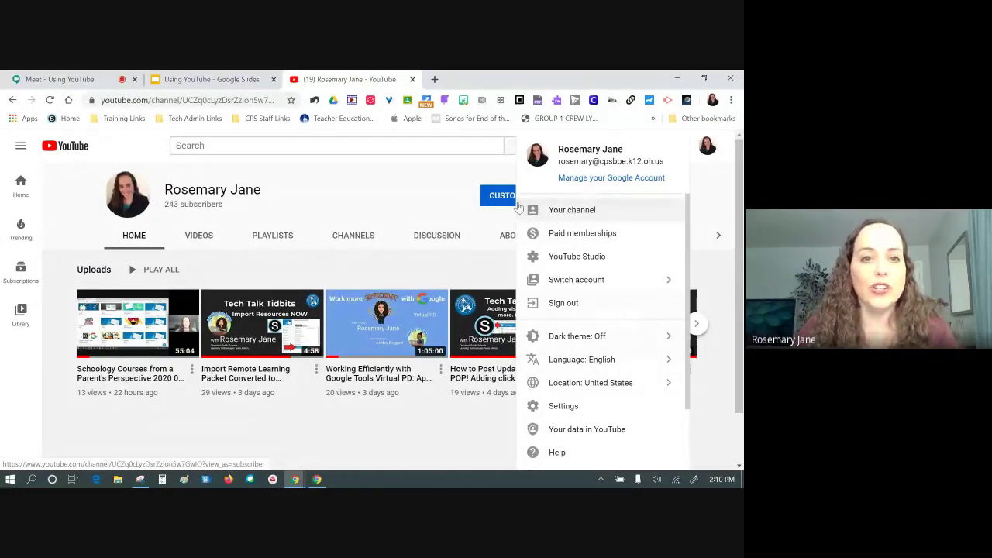
click(219, 81)
click(60, 79)
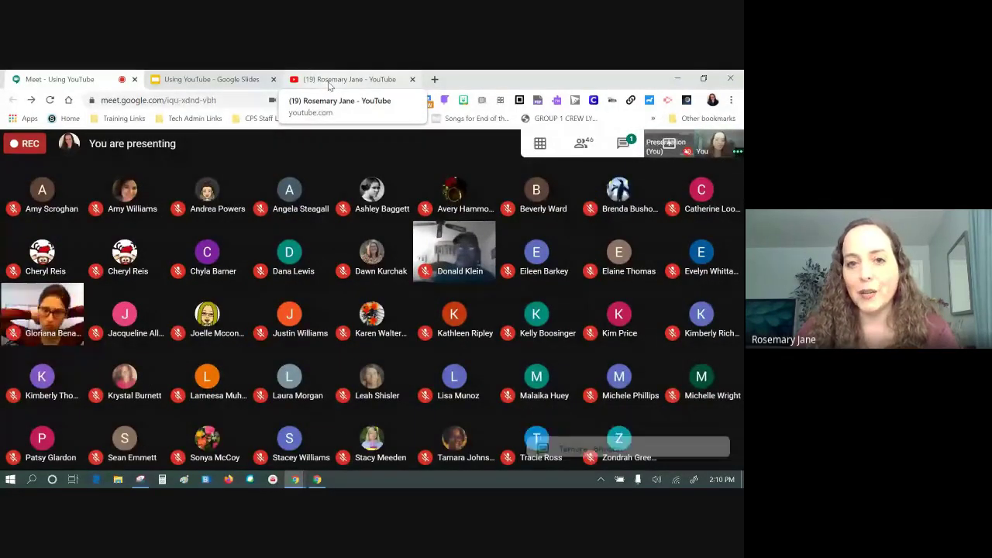
click(328, 80)
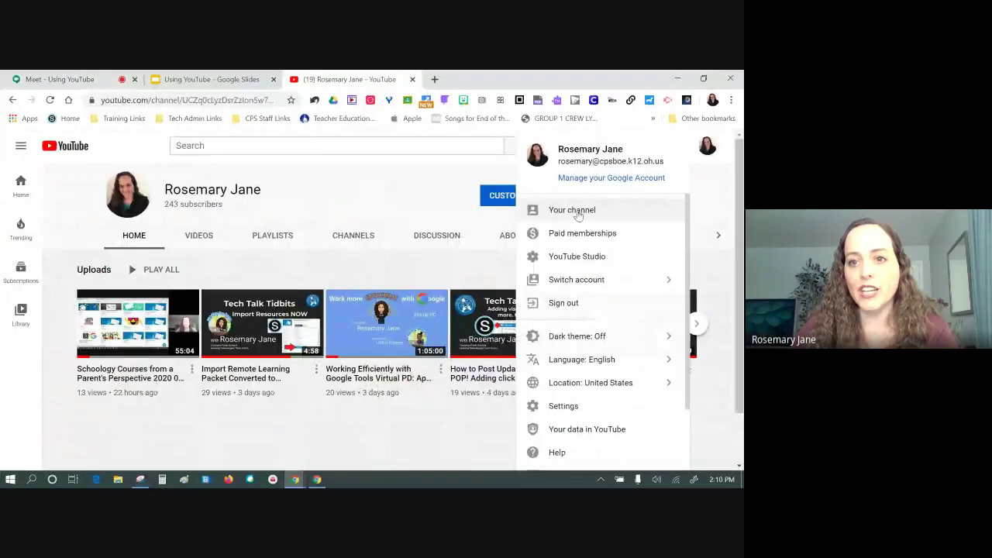
click(468, 174)
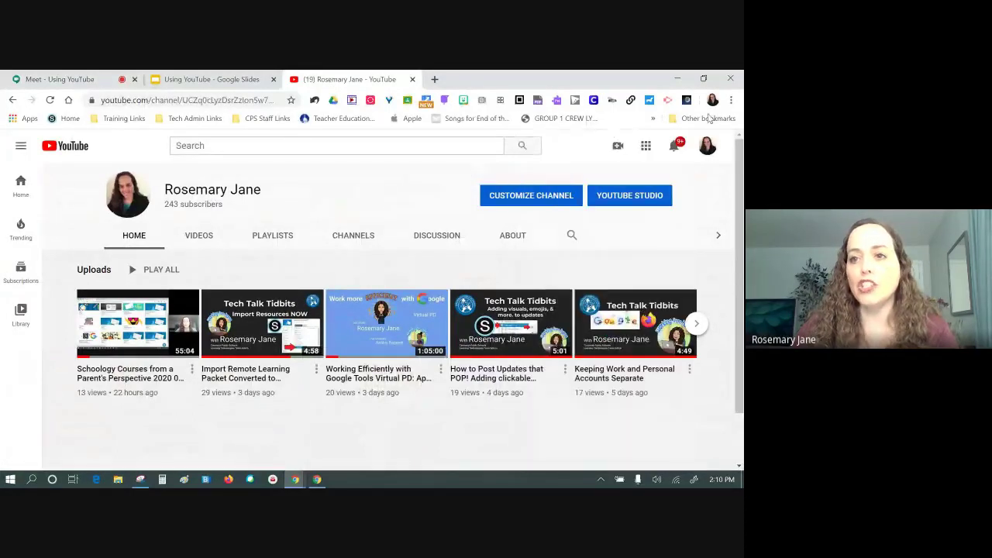
click(435, 79)
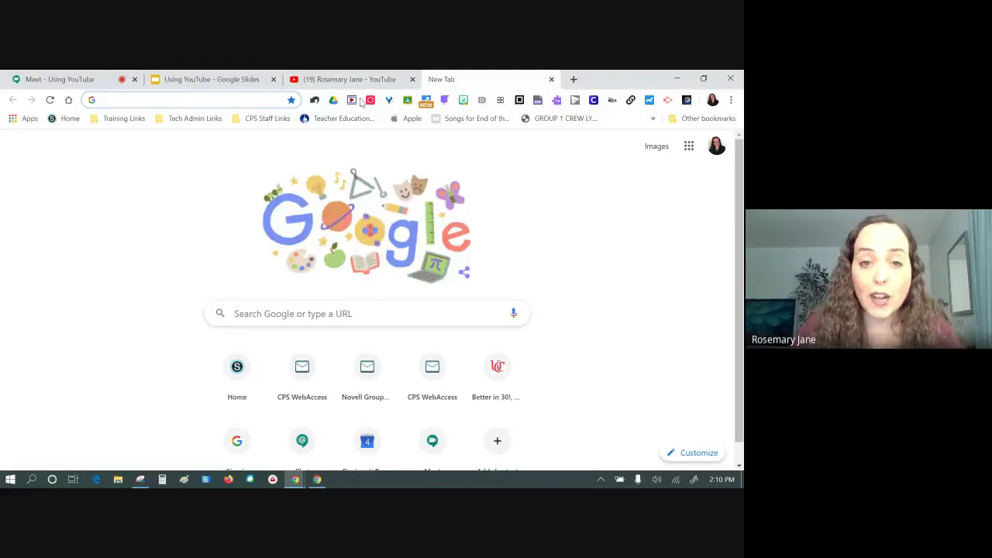
click(688, 146)
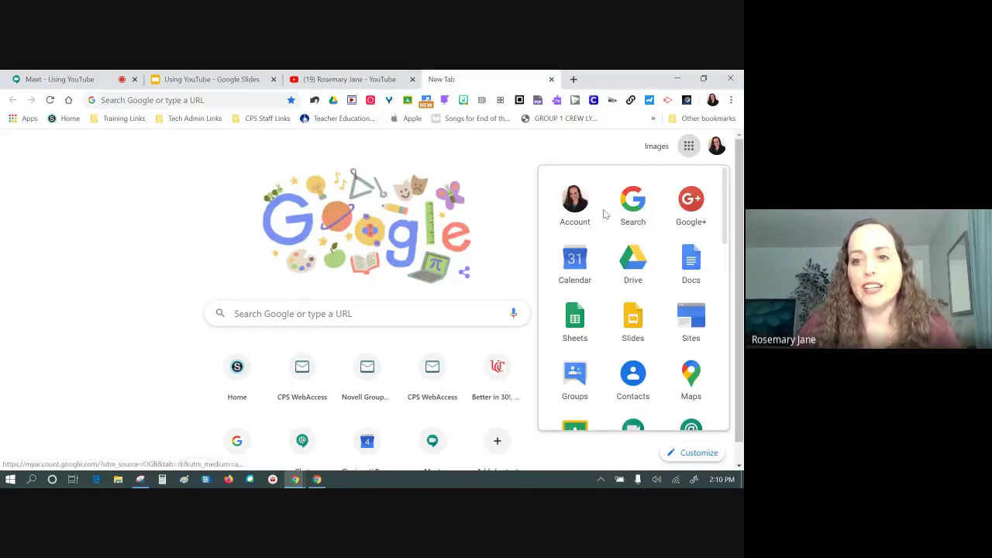
scroll(605, 215, down, 2)
scroll(605, 222, down, 3)
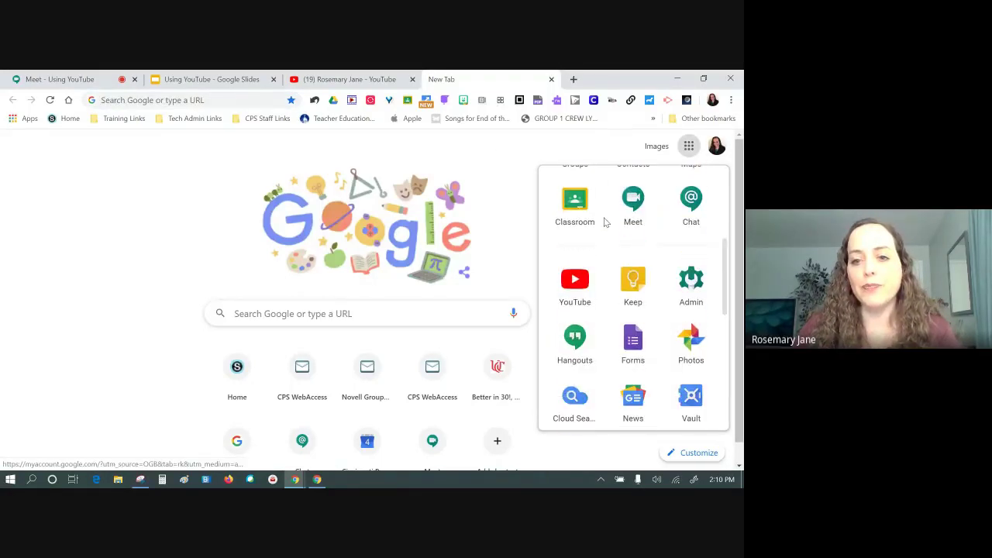
click(552, 80)
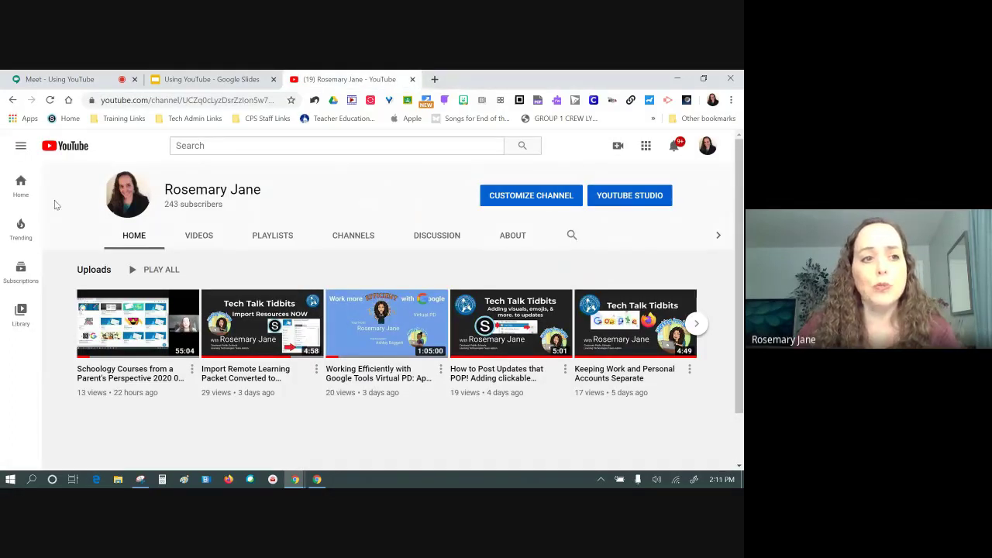
Go to the YouTube Home page of recommended videos.
click(14, 186)
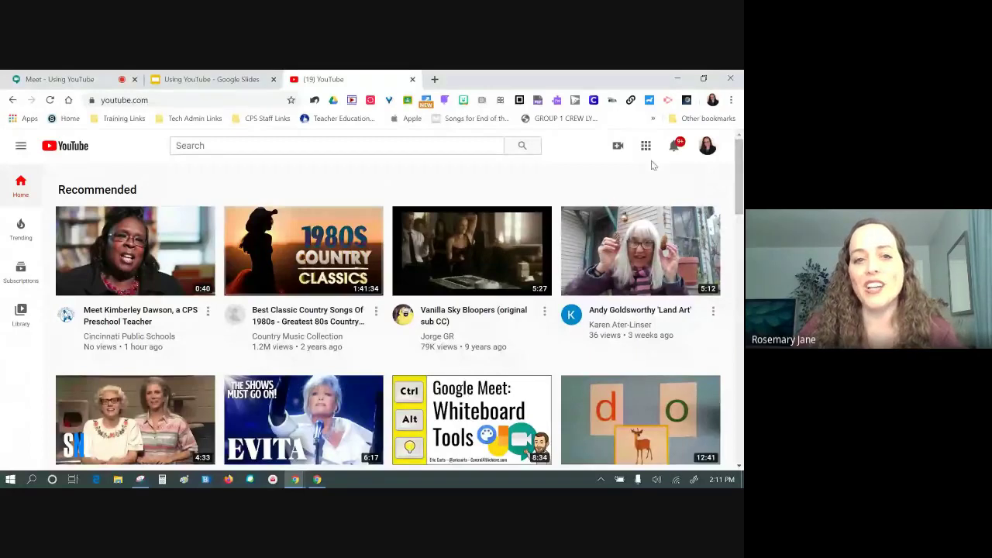
click(707, 145)
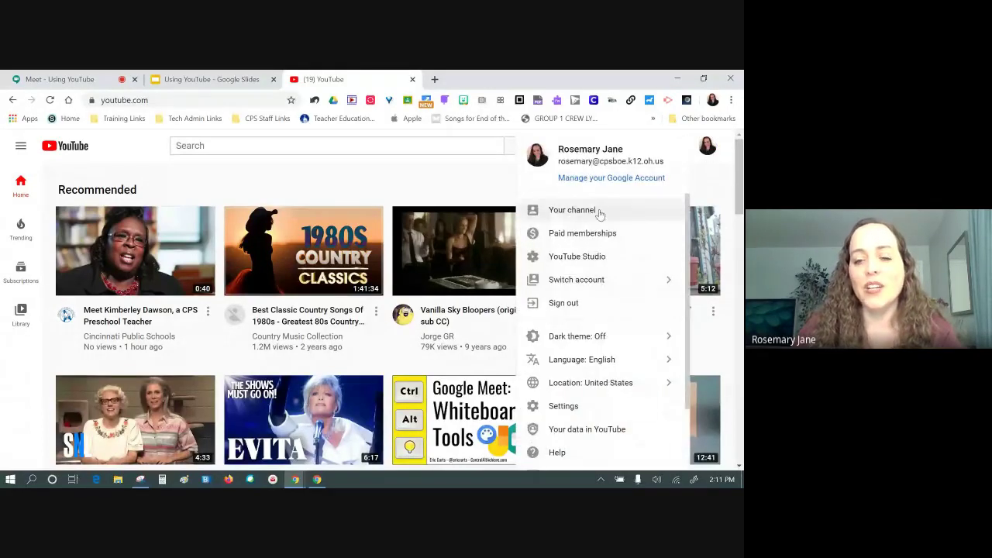
click(715, 163)
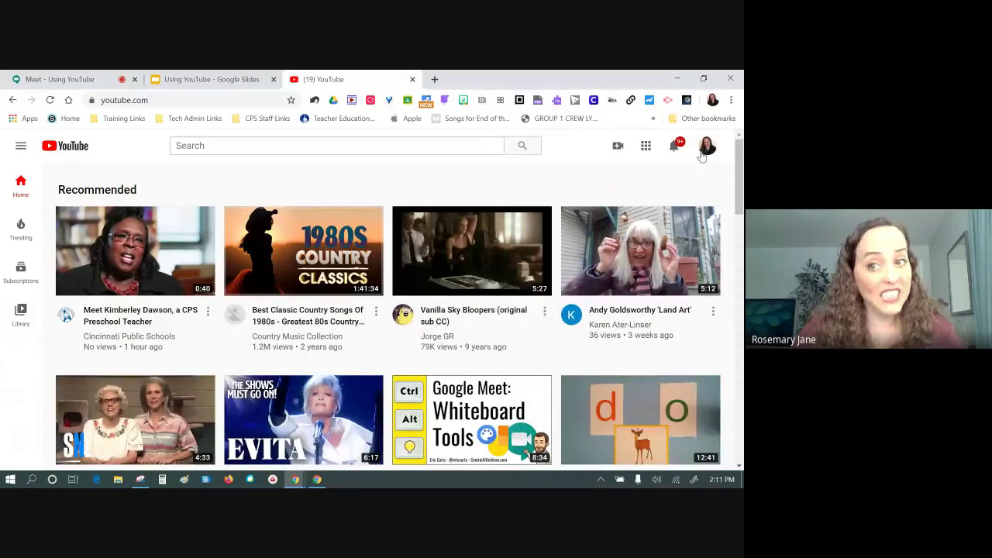
Check the Chrome profile menu, then bring up the YouTube account options.
click(713, 102)
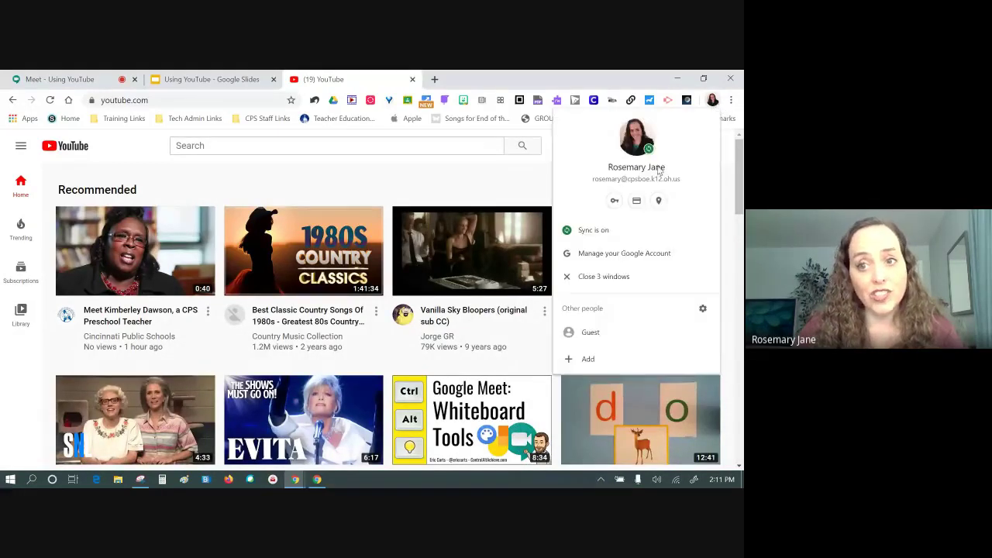
key(Escape)
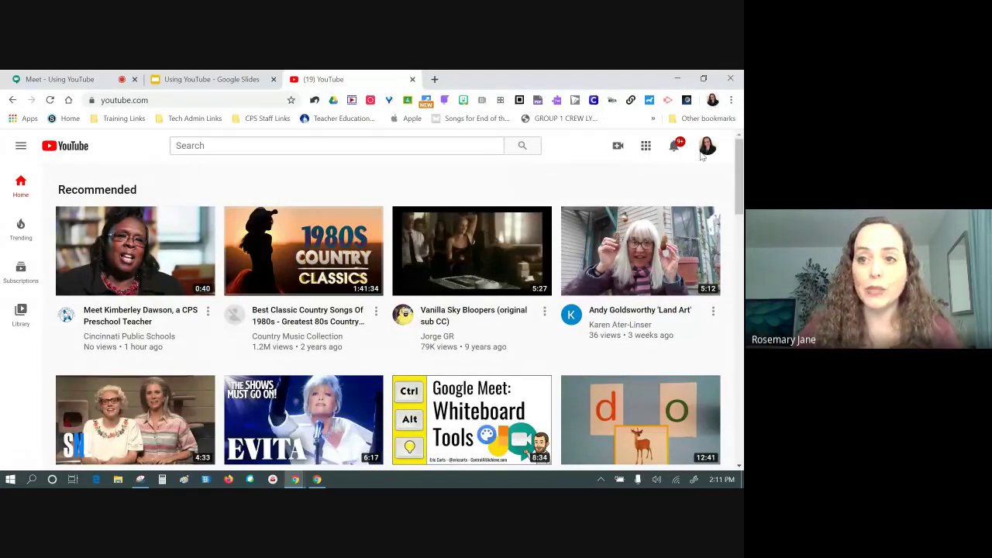
click(712, 100)
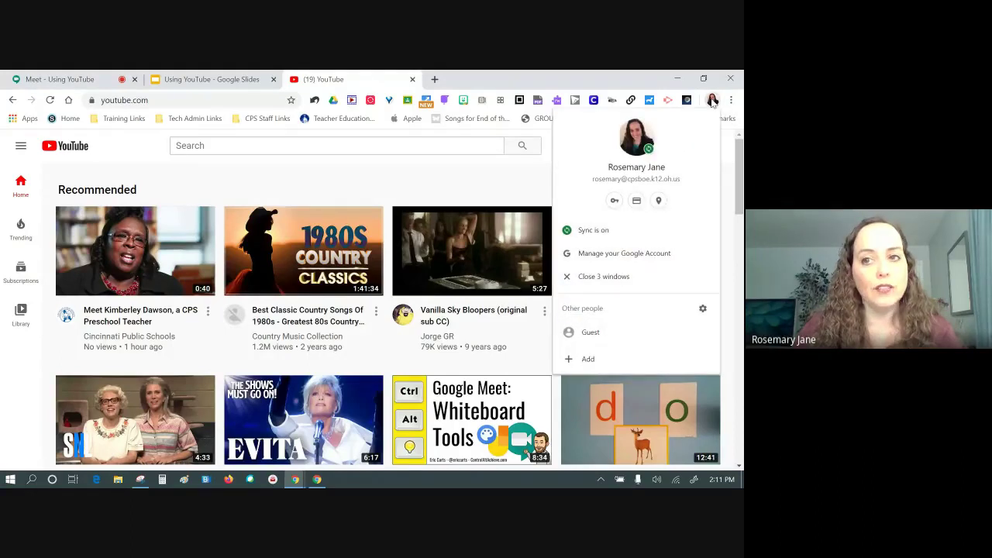
click(714, 101)
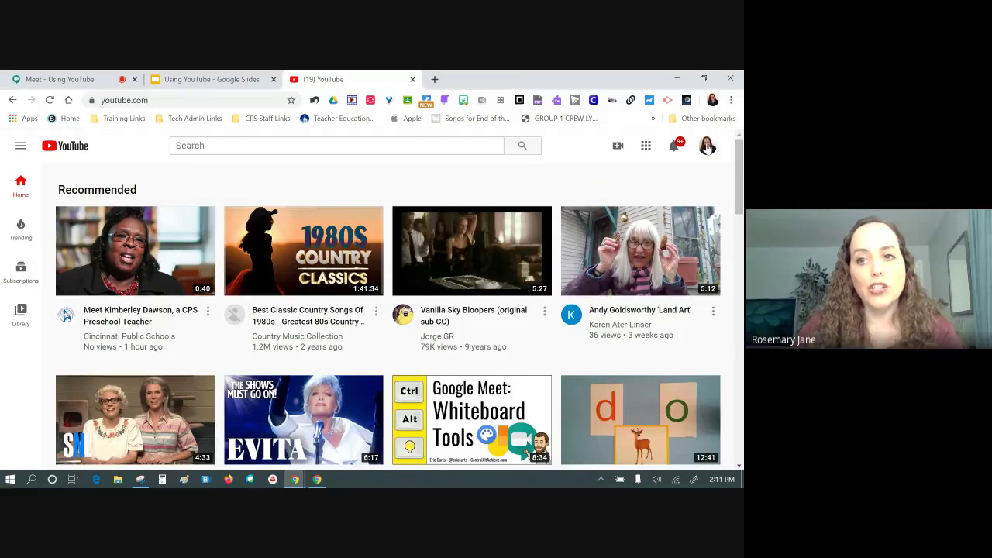
click(708, 148)
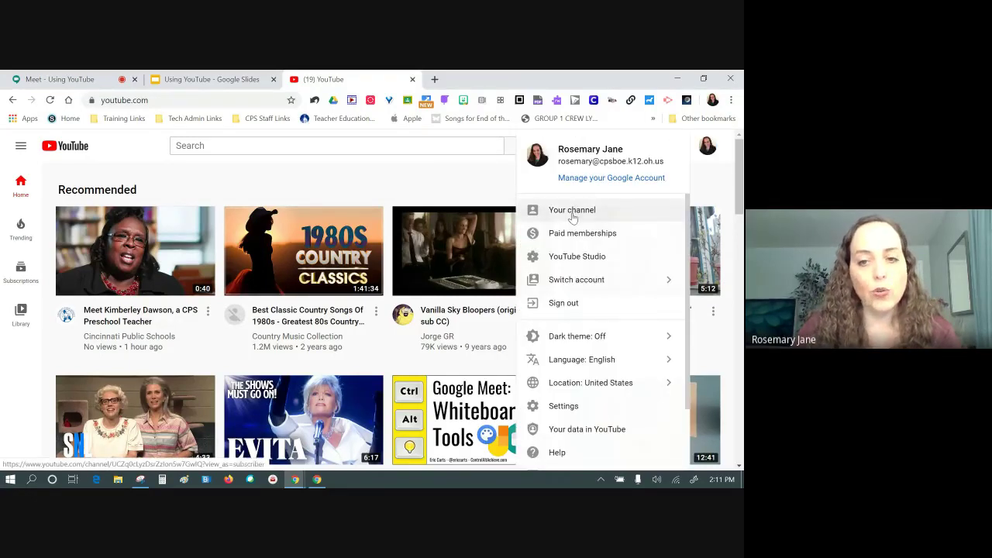
On your channel, browse the Uploads carousel, opening and backing out of Work Efficiently with Google Tools.
click(572, 214)
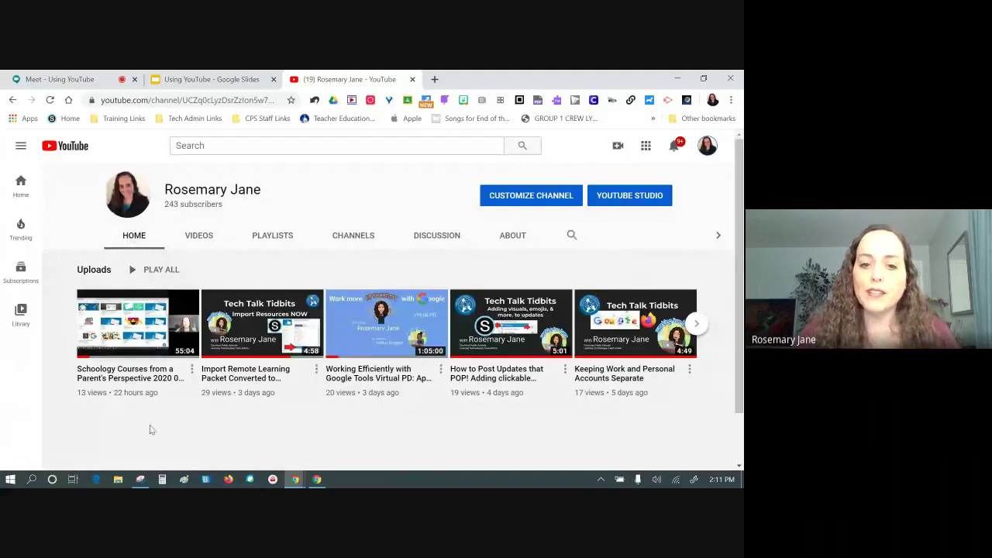
click(697, 325)
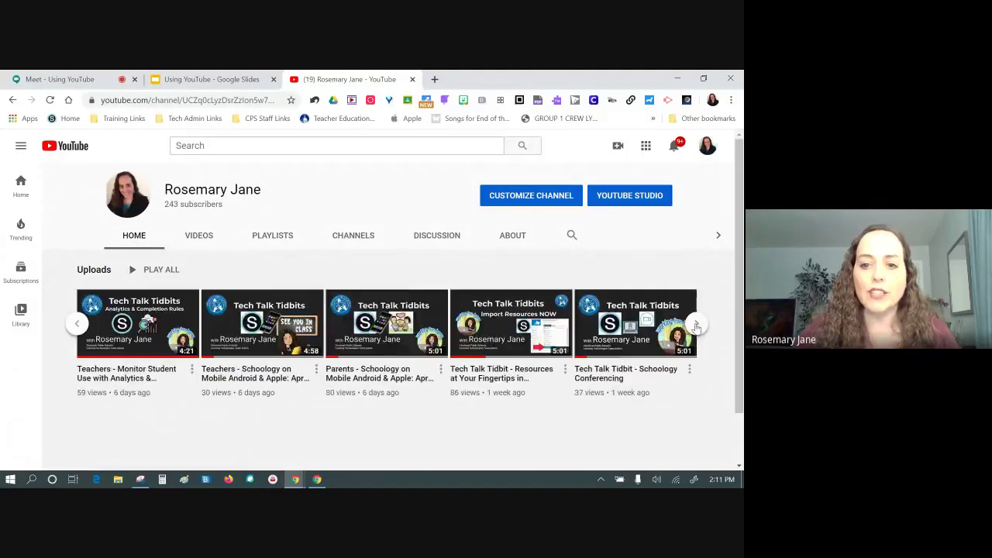
click(697, 325)
click(695, 326)
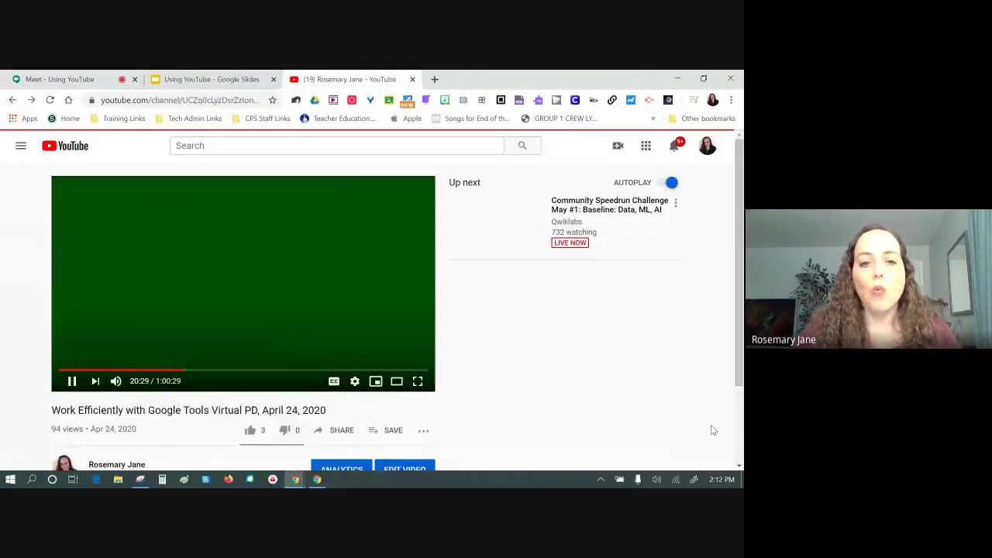
key(alt+Left)
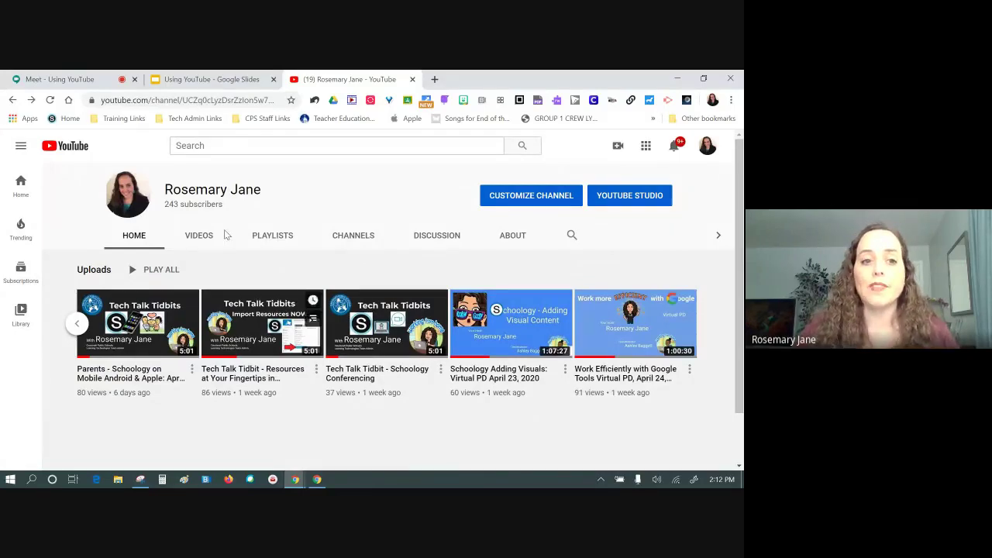
Scroll the channel's VIDEOS grid of uploads, then show its created playlists.
click(203, 242)
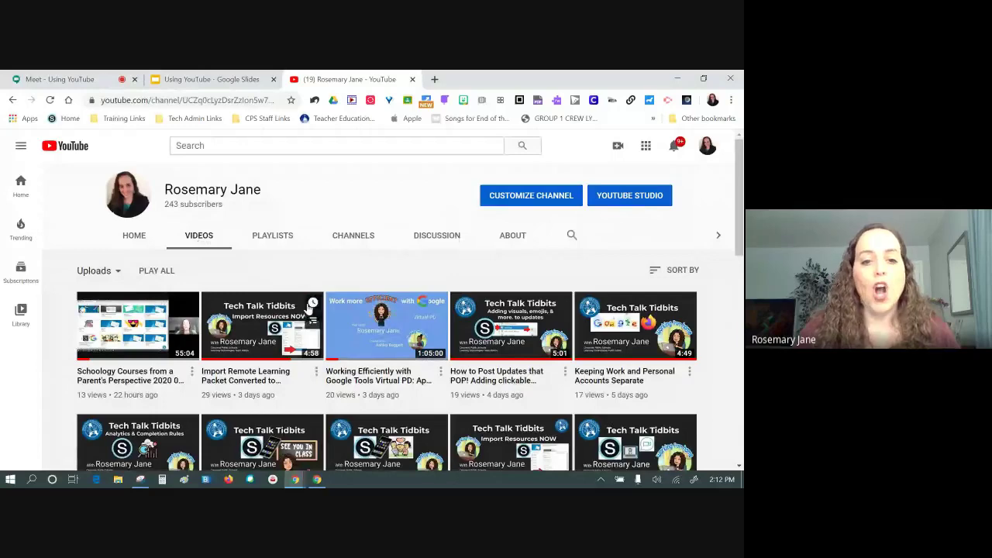
scroll(295, 333, down, 5)
scroll(295, 334, down, 8)
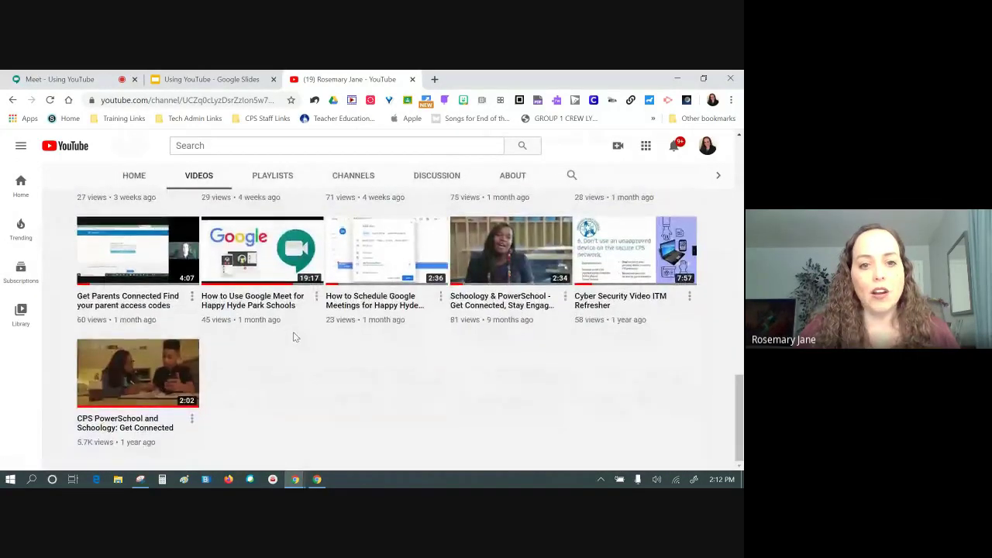
scroll(293, 336, up, 15)
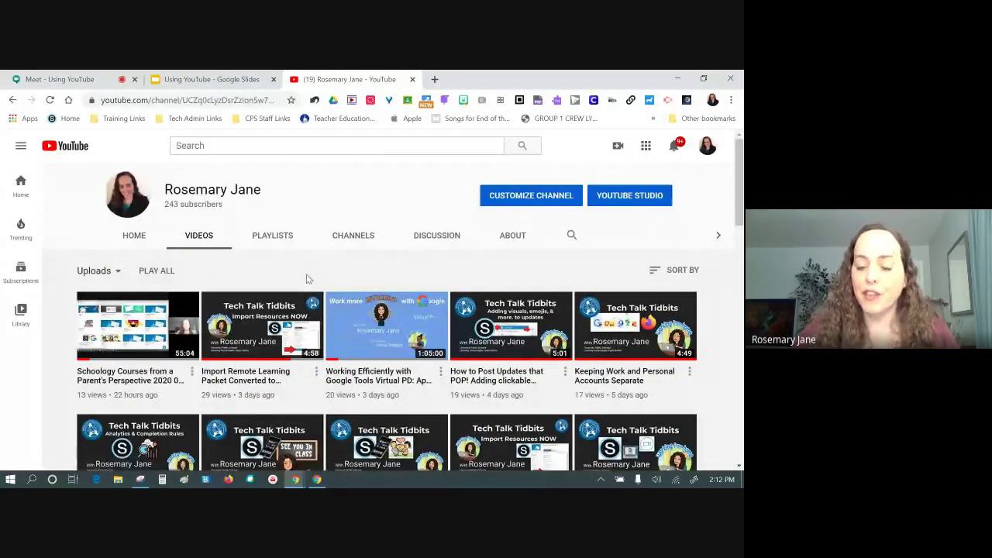
click(277, 237)
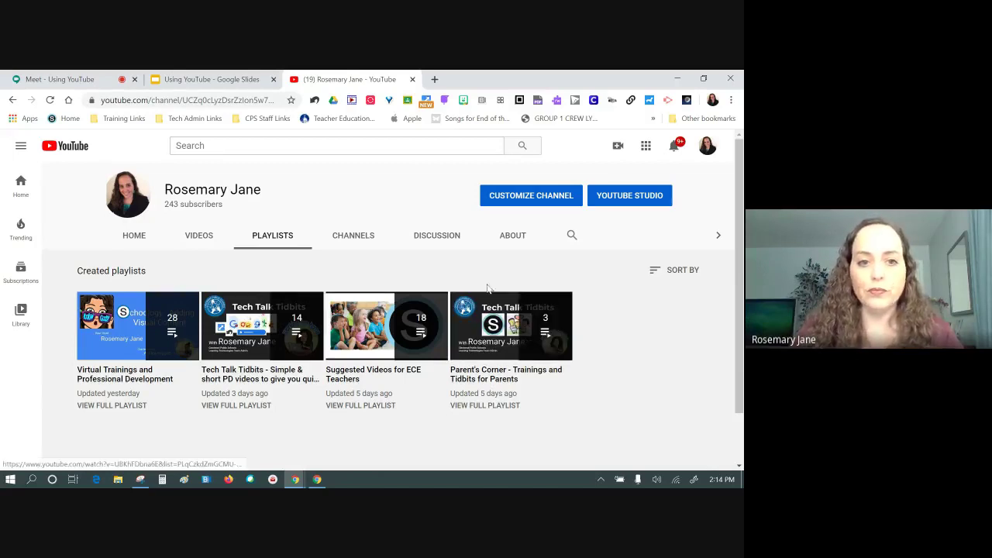
Look at the channel's CHANNELS and HOME tabs, briefly checking the Using YouTube presentation.
click(364, 239)
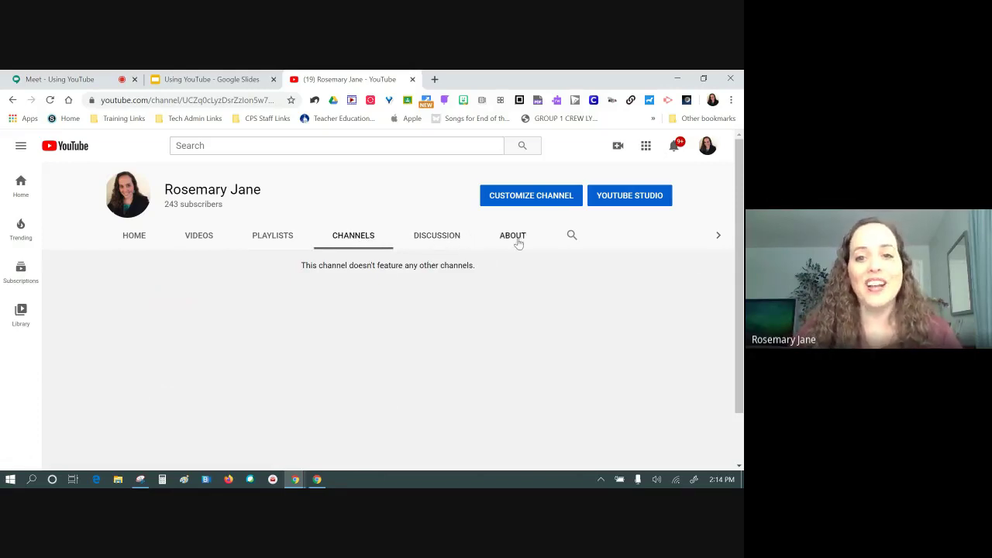
click(135, 235)
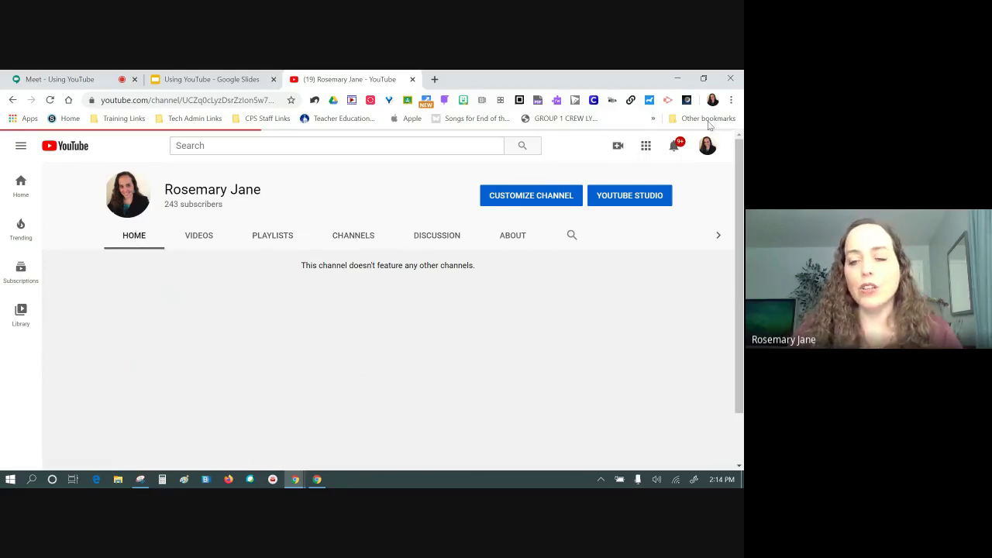
click(170, 80)
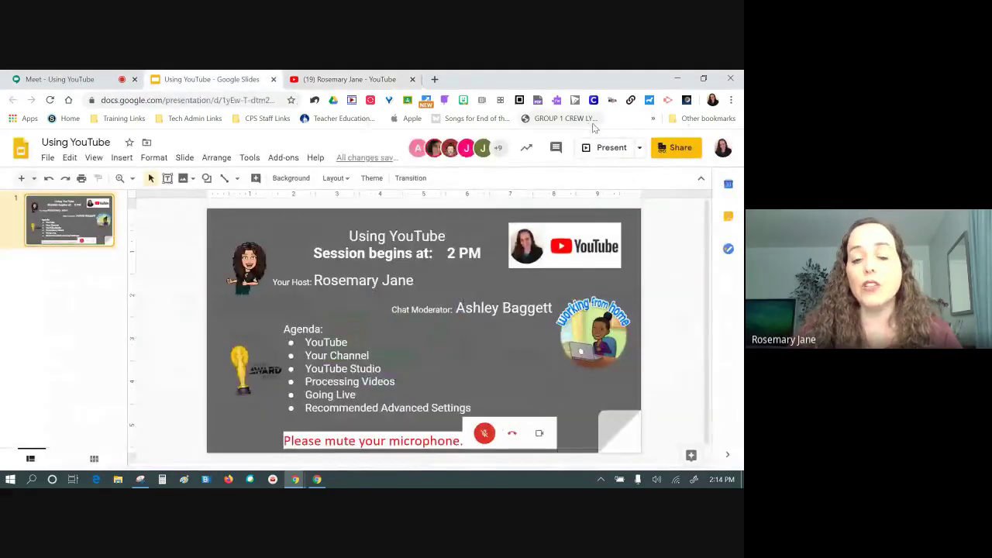
click(349, 80)
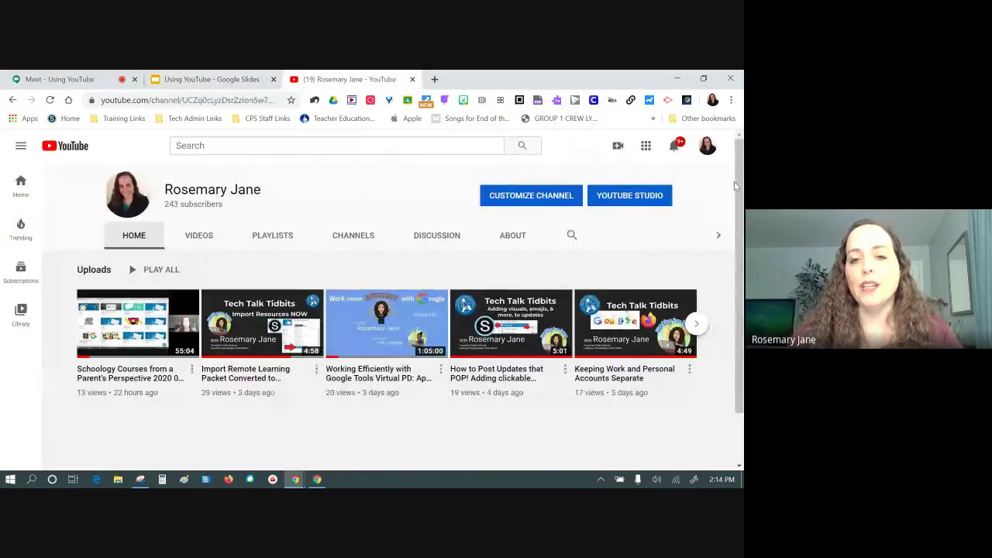
Open YouTube Studio from the profile avatar menu.
click(708, 146)
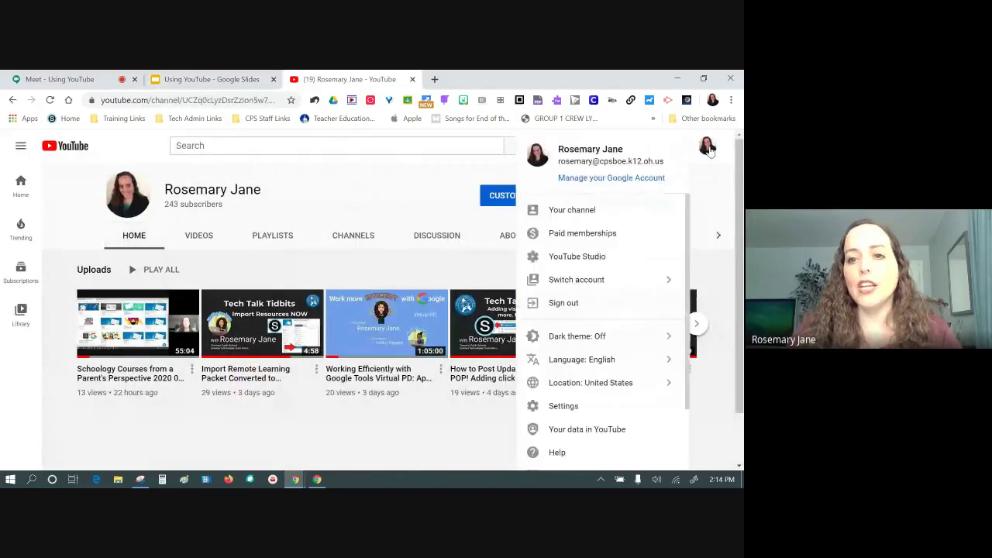
click(708, 147)
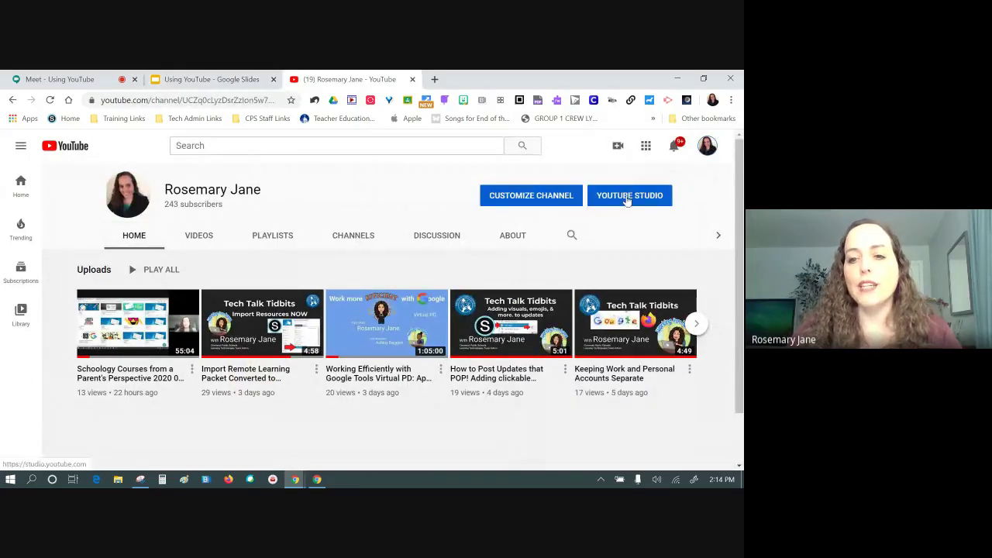
click(708, 151)
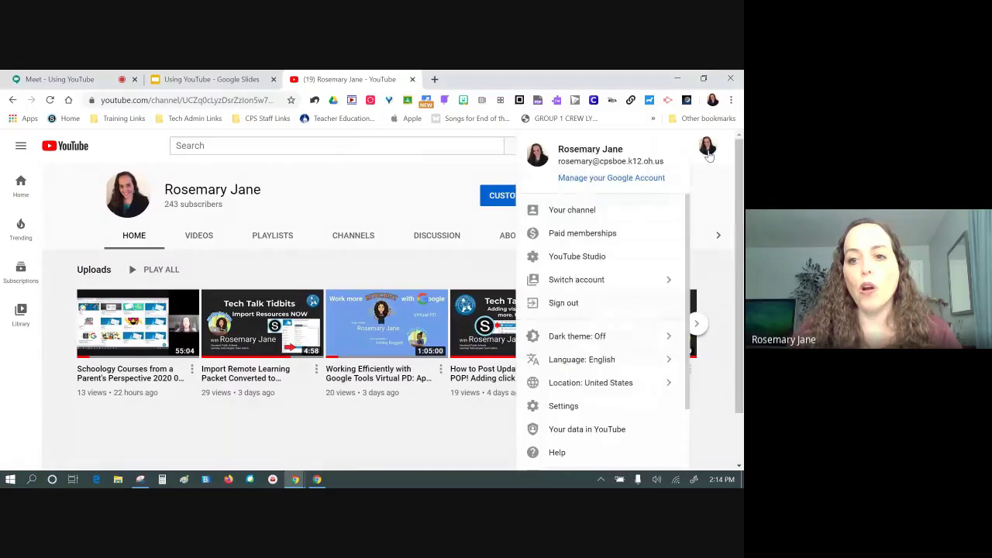
click(536, 262)
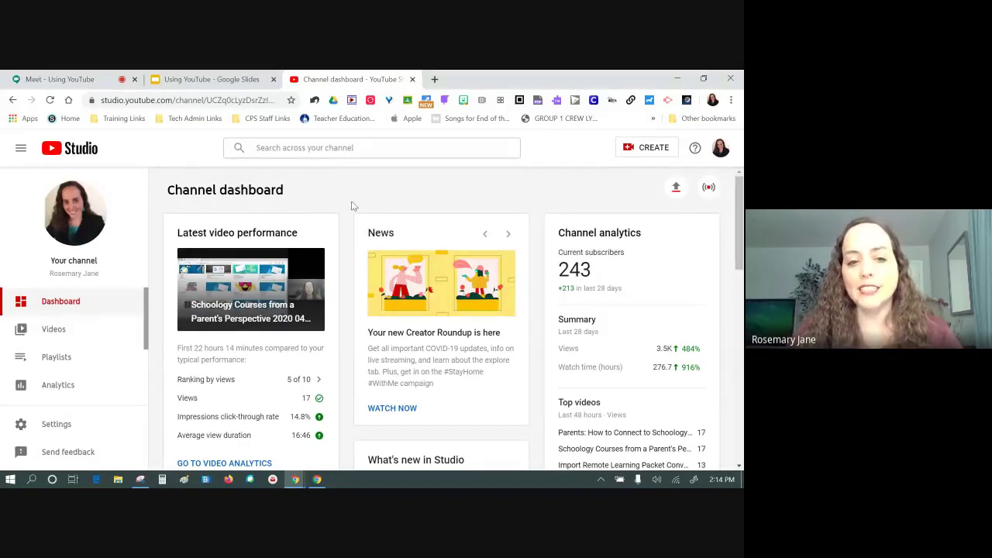
Open the Studio Videos list of channel uploads and scroll down it.
click(56, 342)
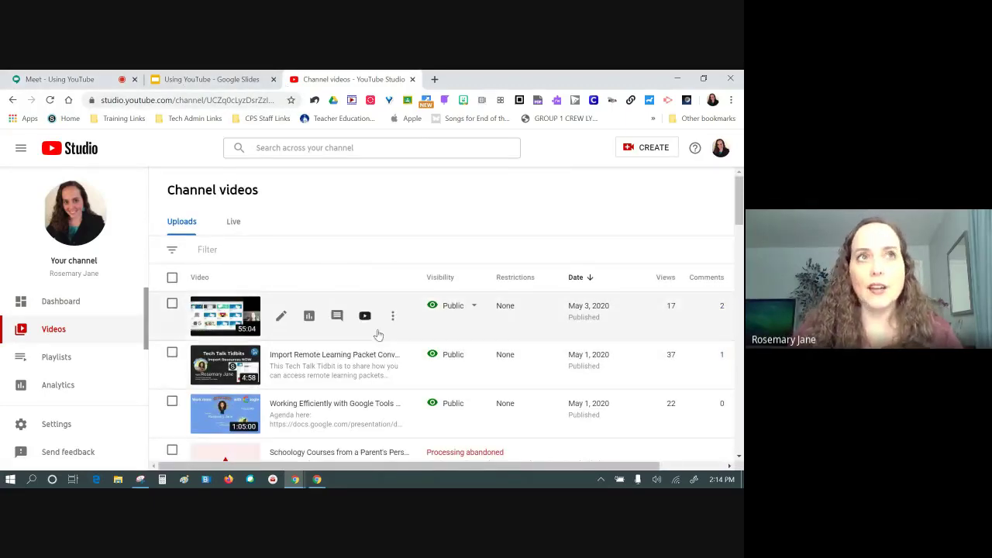
scroll(379, 340, down, 3)
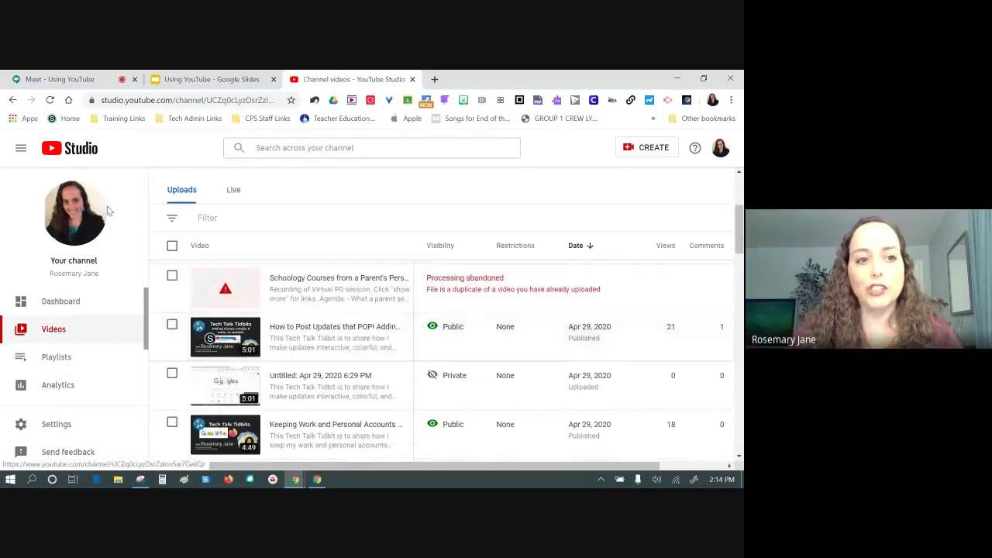
scroll(445, 310, down, 5)
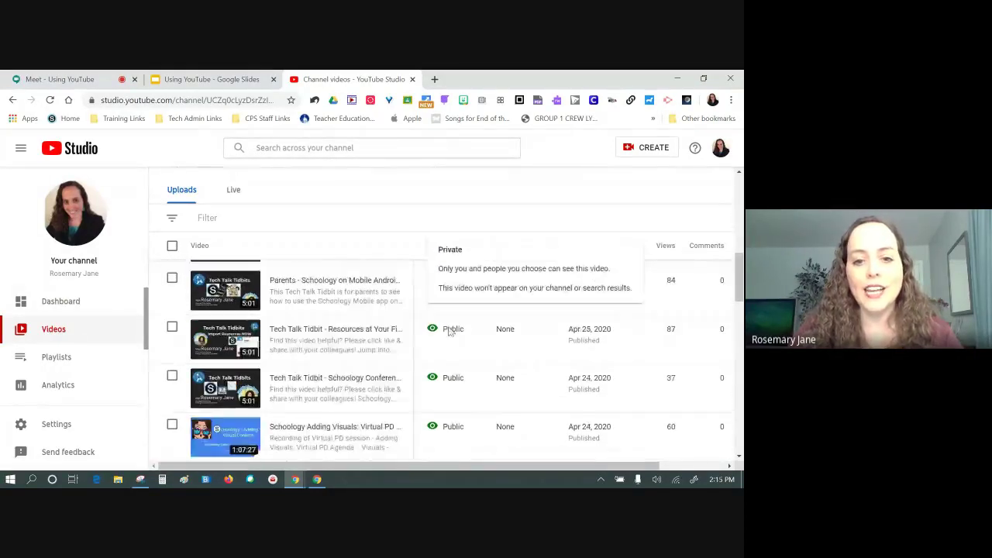
scroll(451, 332, down, 10)
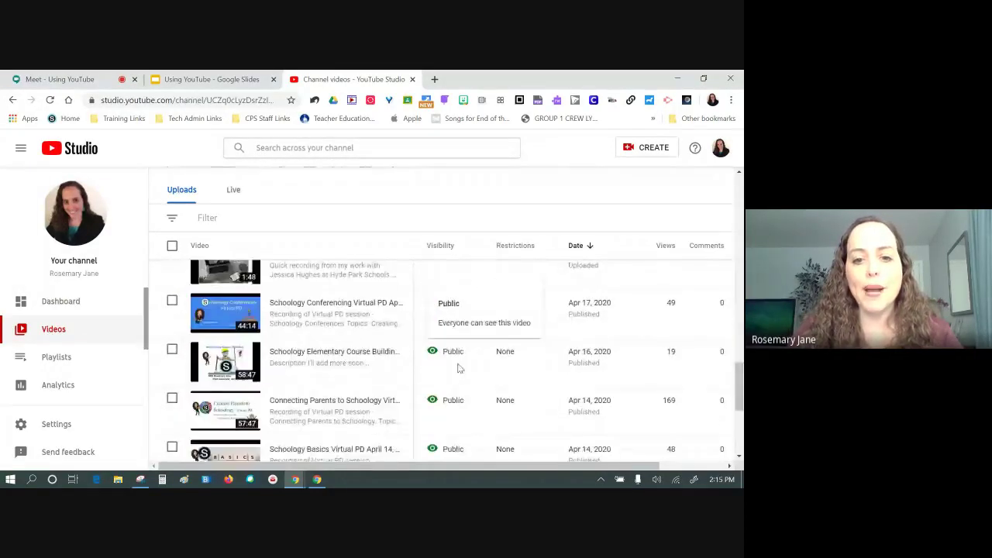
scroll(458, 366, down, 4)
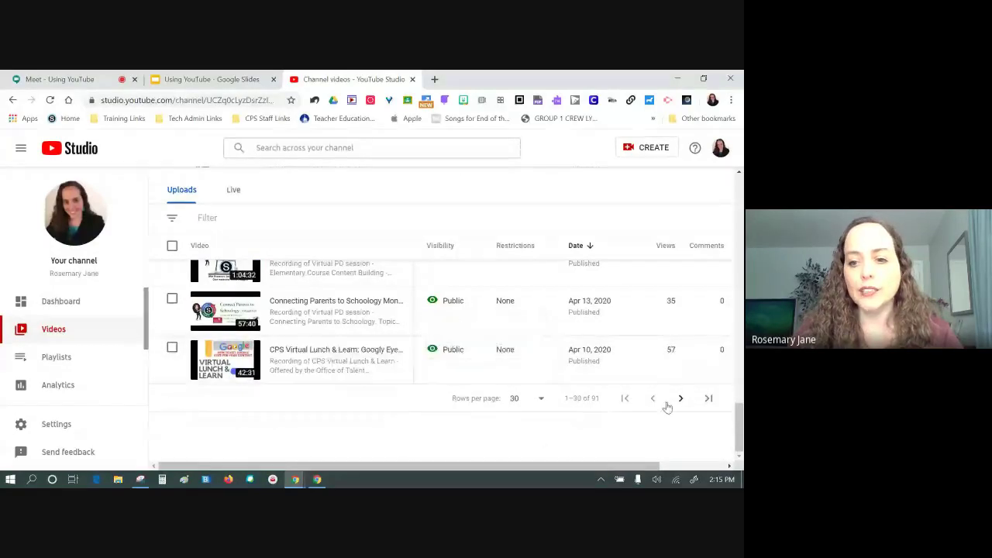
Set Rows per page to 50 and scroll through the full video list.
click(541, 399)
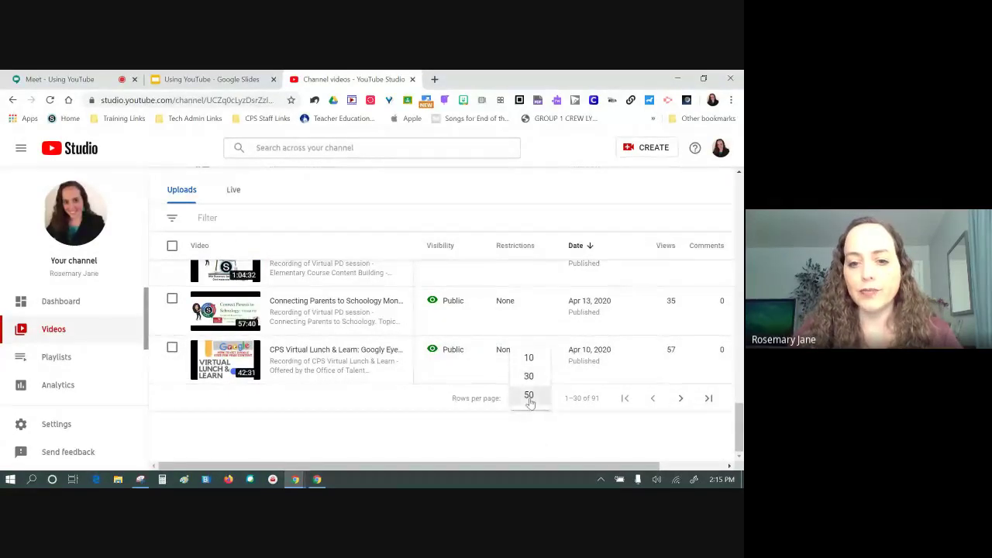
click(530, 395)
scroll(448, 341, down, 6)
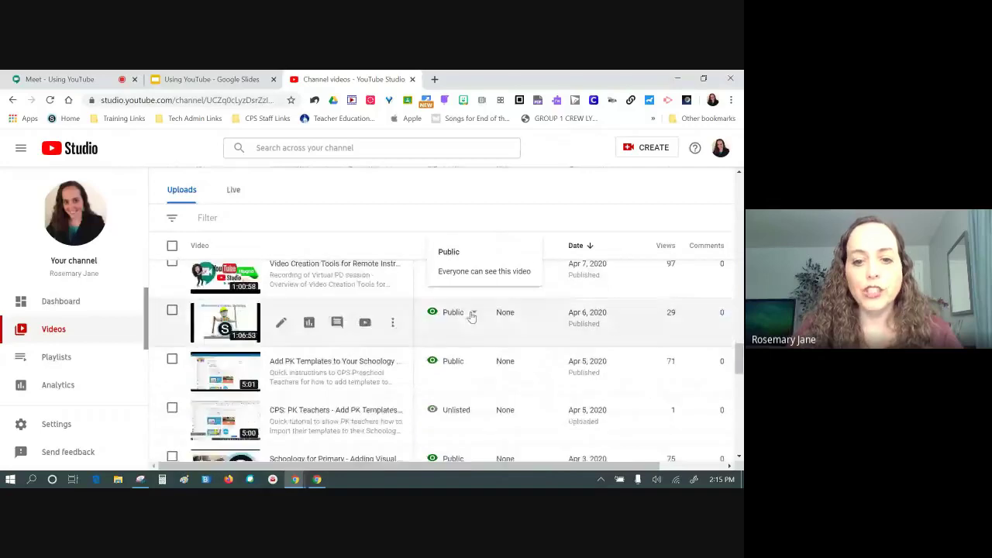
mouse_move(449, 287)
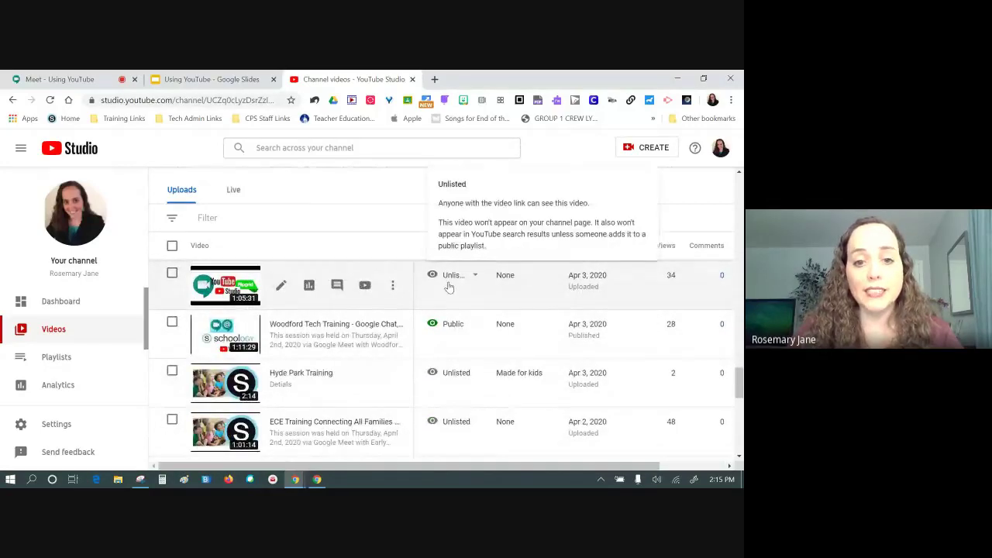
scroll(452, 372, down, 10)
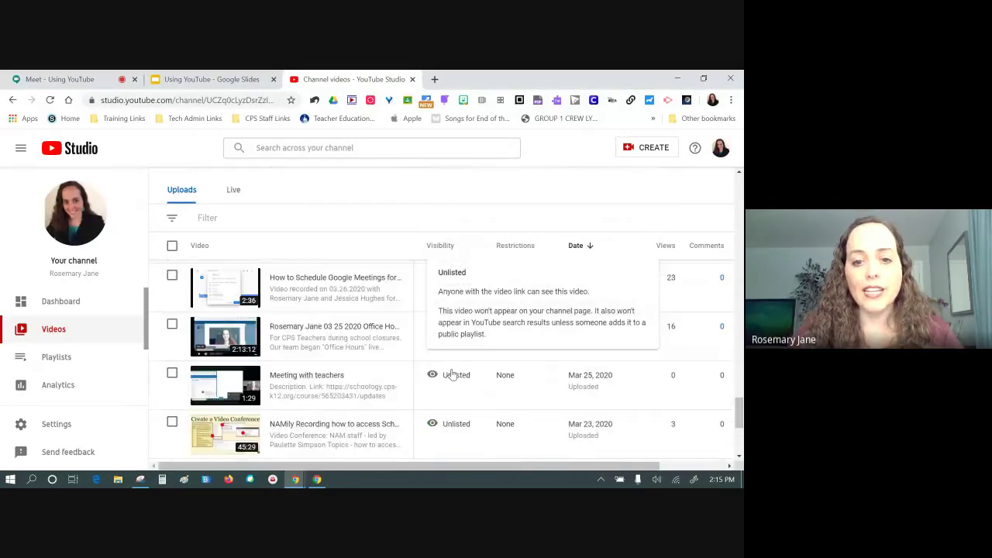
scroll(452, 375, down, 3)
scroll(442, 406, up, 4)
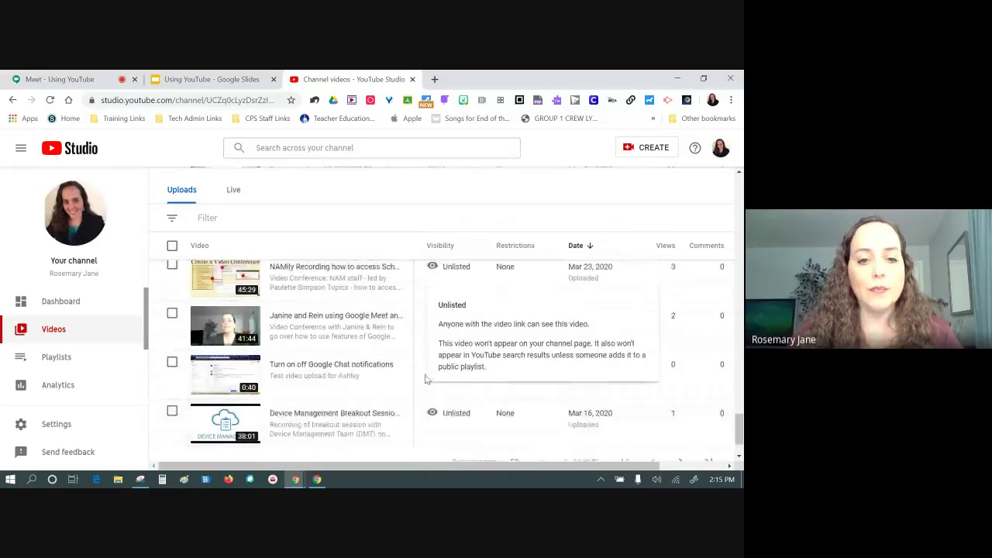
scroll(415, 334, up, 15)
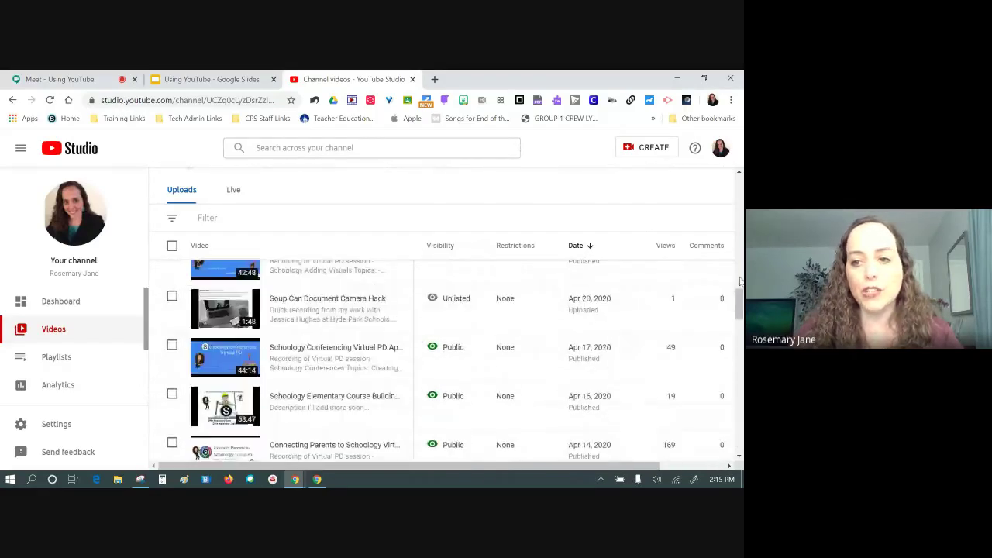
scroll(726, 312, up, 5)
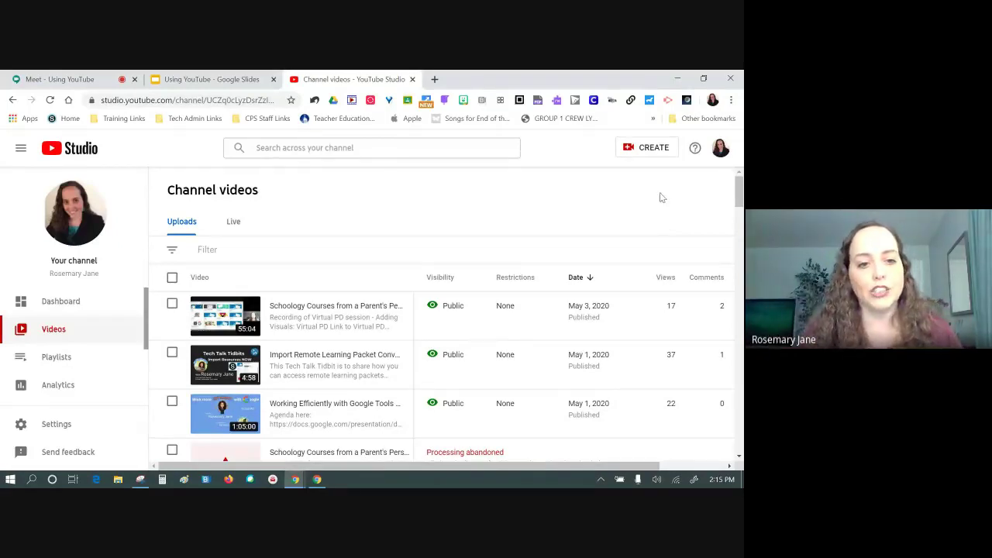
Check the Apr 29 video's visibility options without changing them, then open Playlists in a new tab.
mouse_move(476, 311)
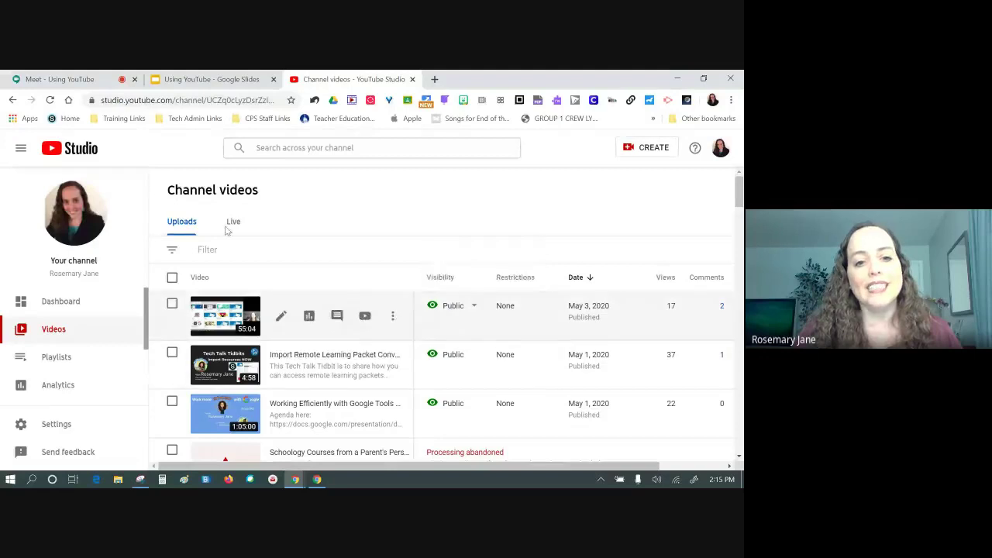
scroll(473, 368, down, 1)
scroll(473, 367, down, 3)
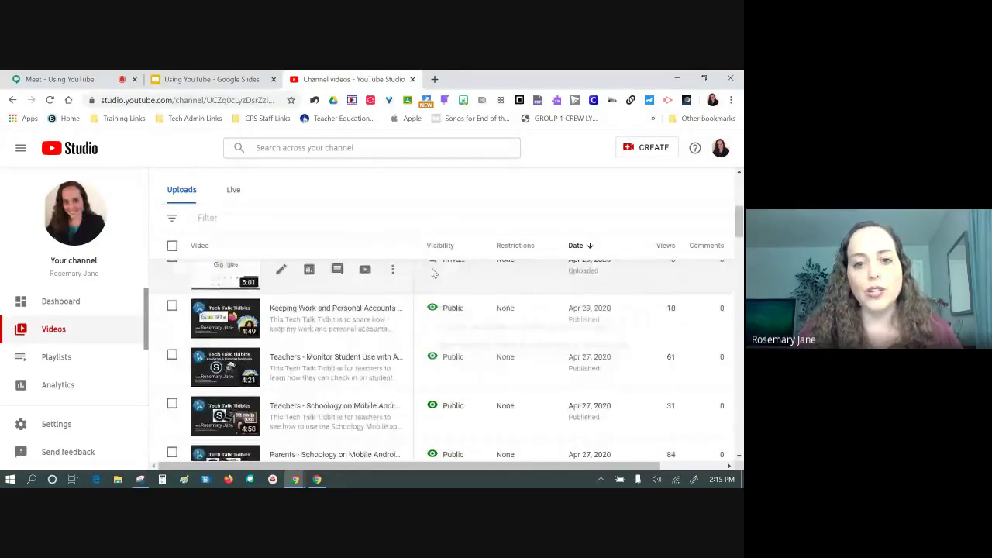
click(473, 310)
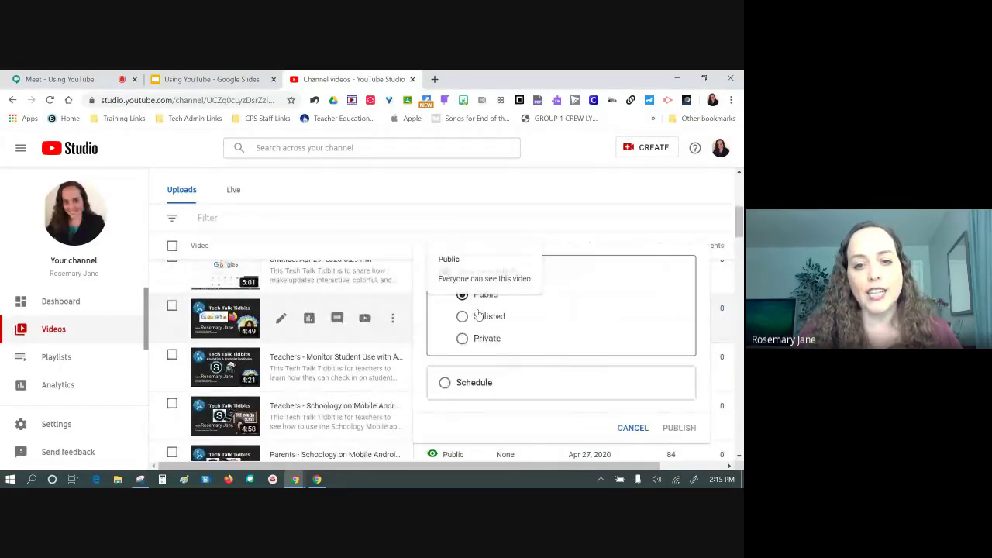
click(555, 186)
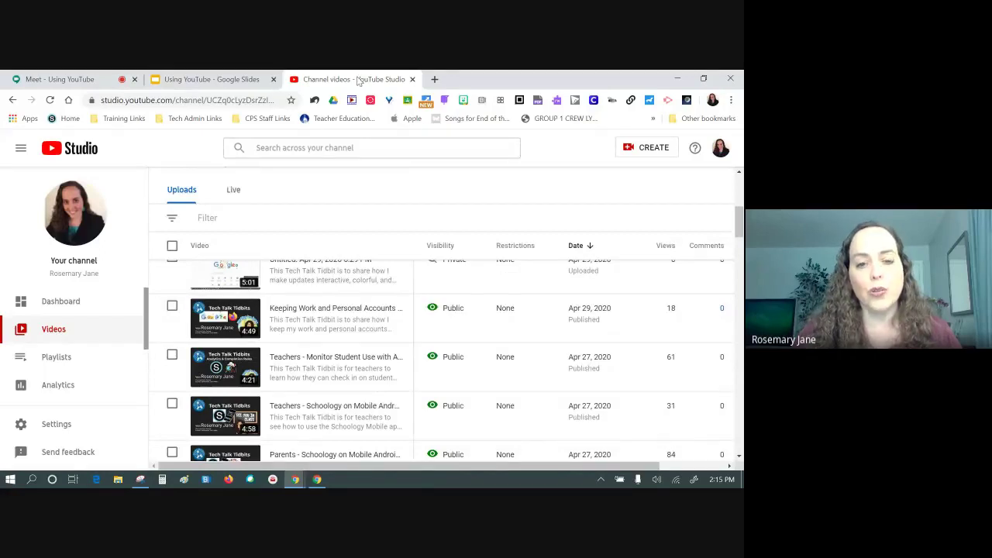
scroll(465, 199, up, 3)
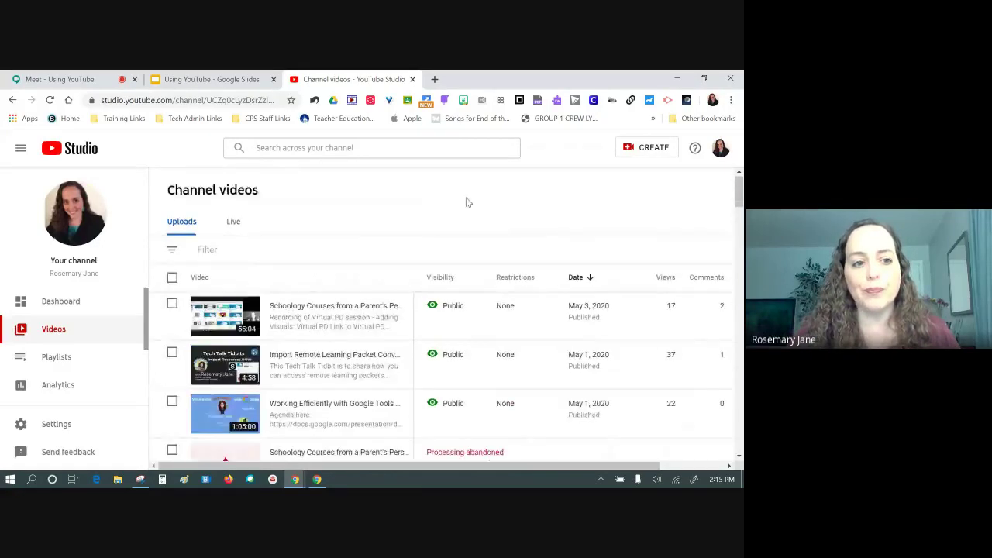
click(51, 357)
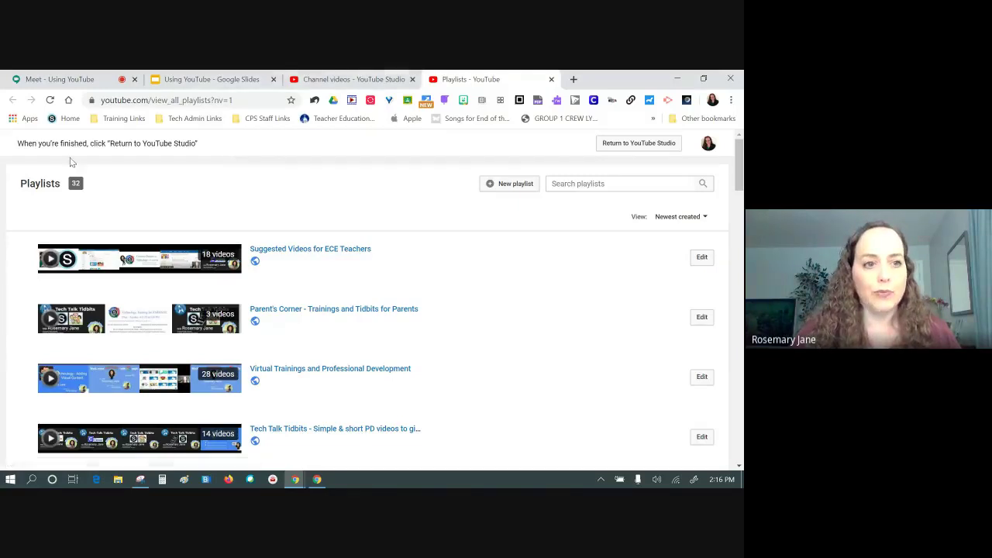
Open the public YouTube channel page from the account menu.
click(336, 80)
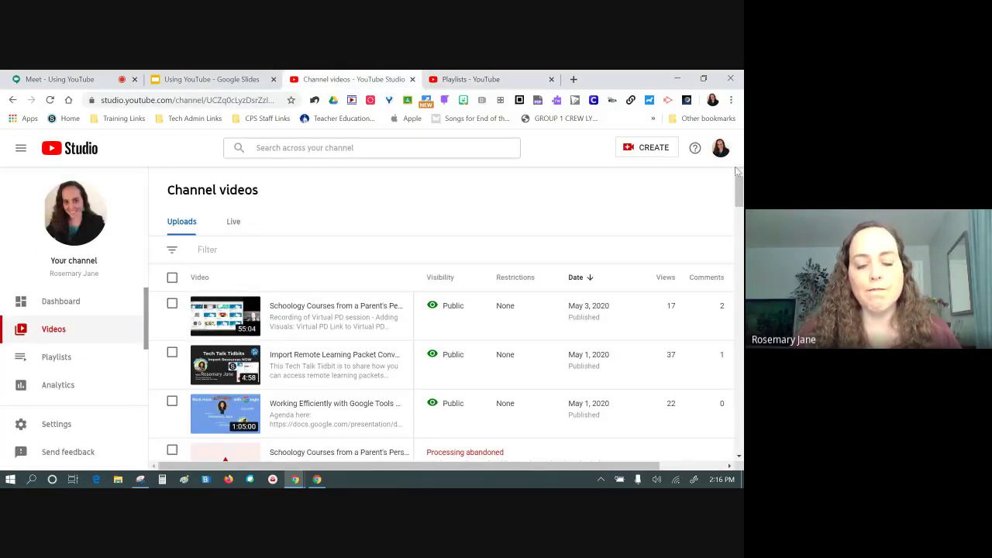
click(721, 148)
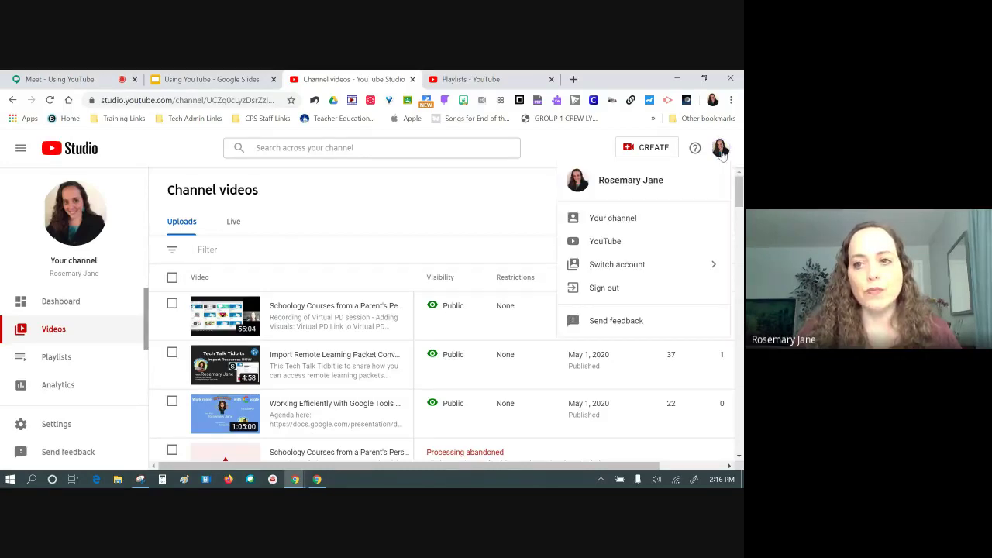
click(614, 218)
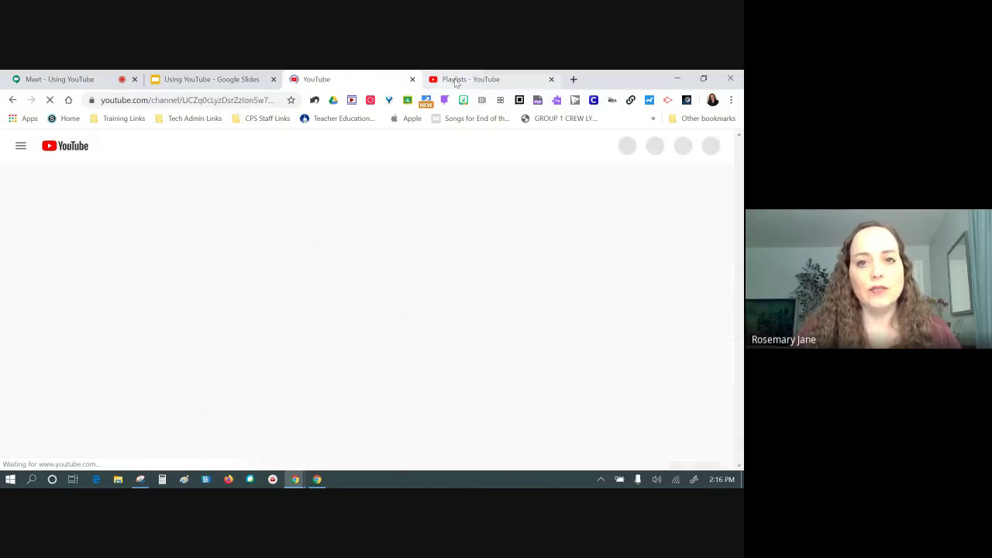
Return from Playlists to the Studio Channel dashboard, then go back to the training slides.
click(456, 81)
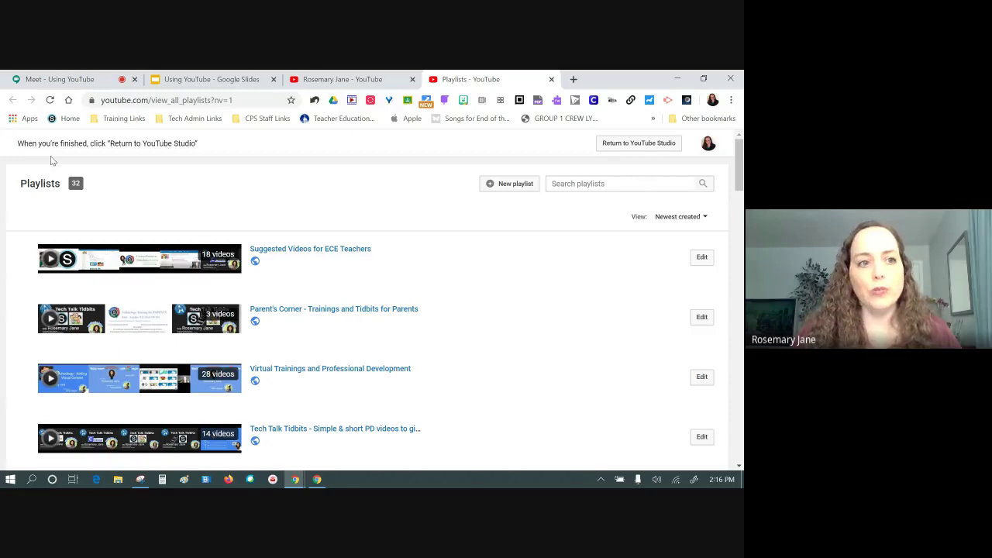
click(642, 144)
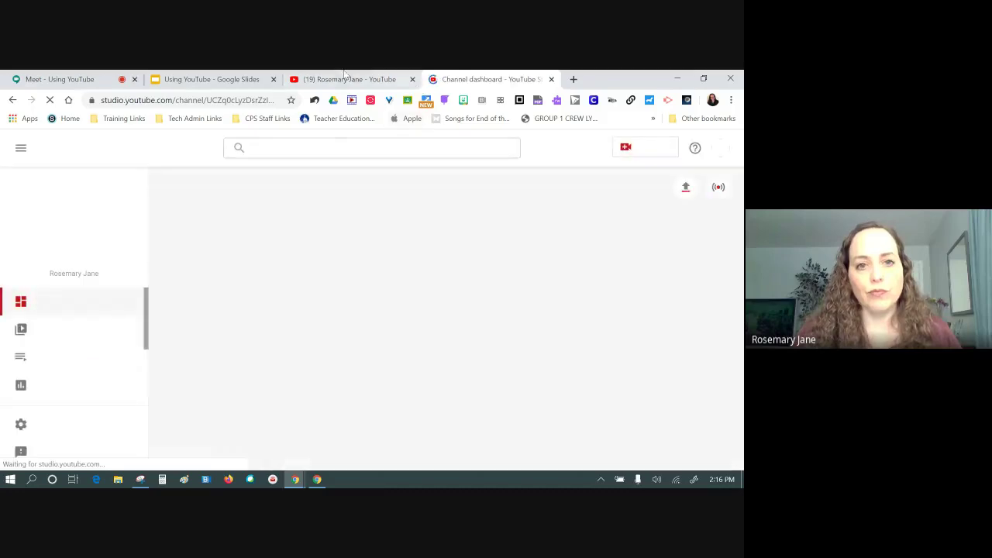
click(341, 79)
click(507, 81)
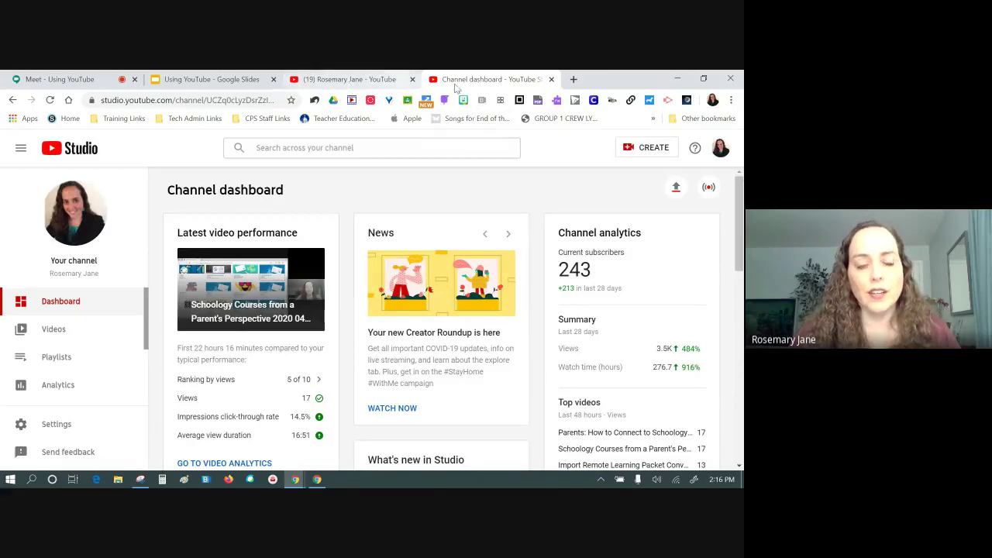
click(205, 82)
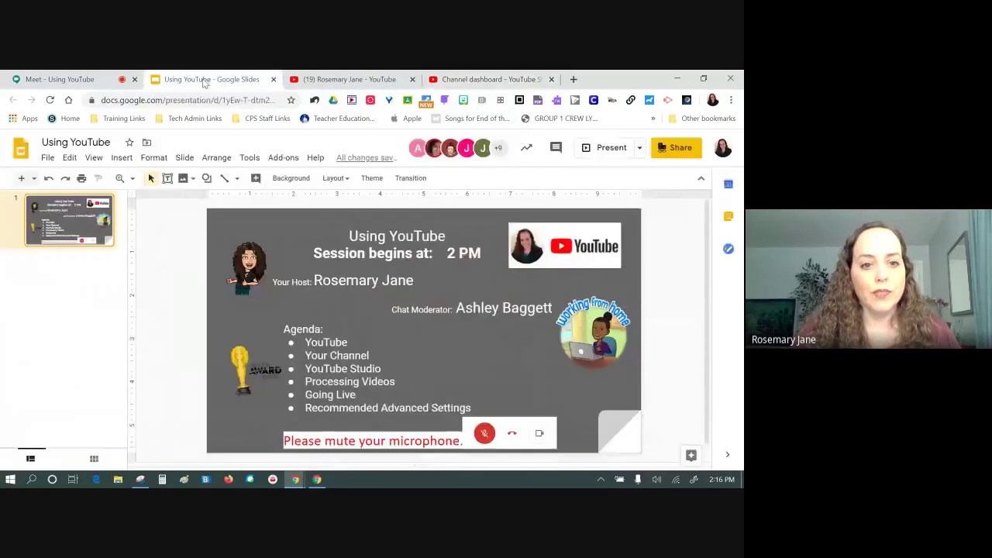
Point out the session agenda on the slide, then switch back to the Studio Channel dashboard.
click(375, 355)
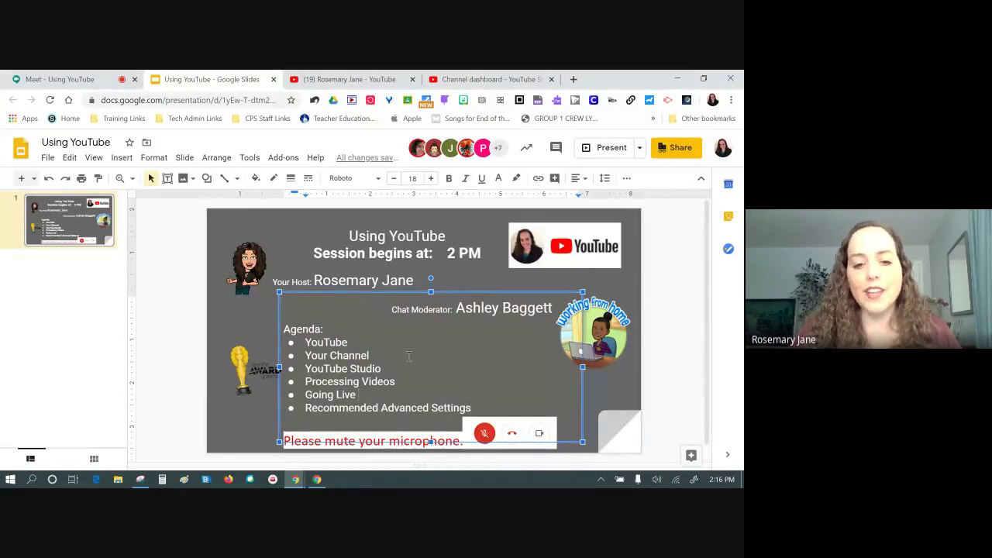
click(489, 79)
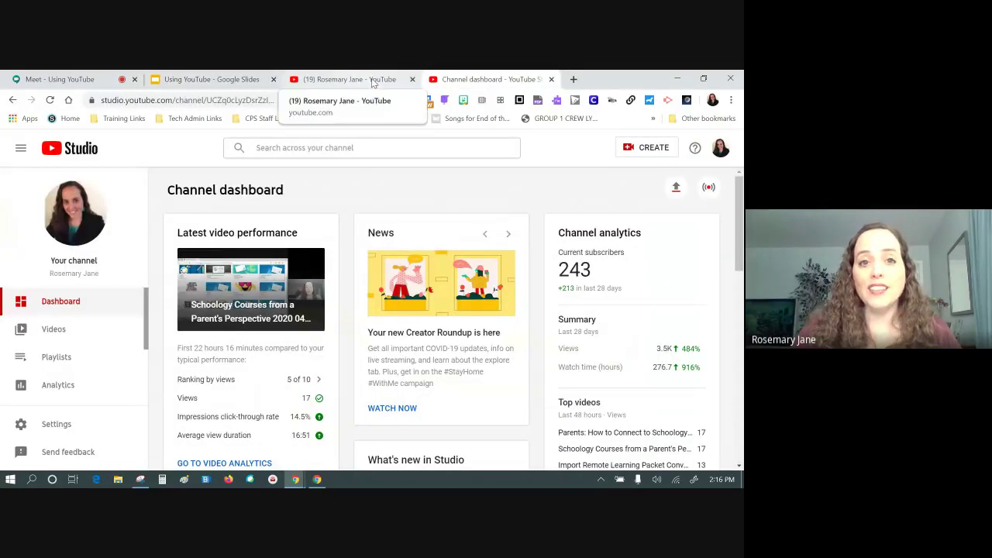
Show the public channel page and bring up the camera menu's Upload video and Go live options.
click(355, 80)
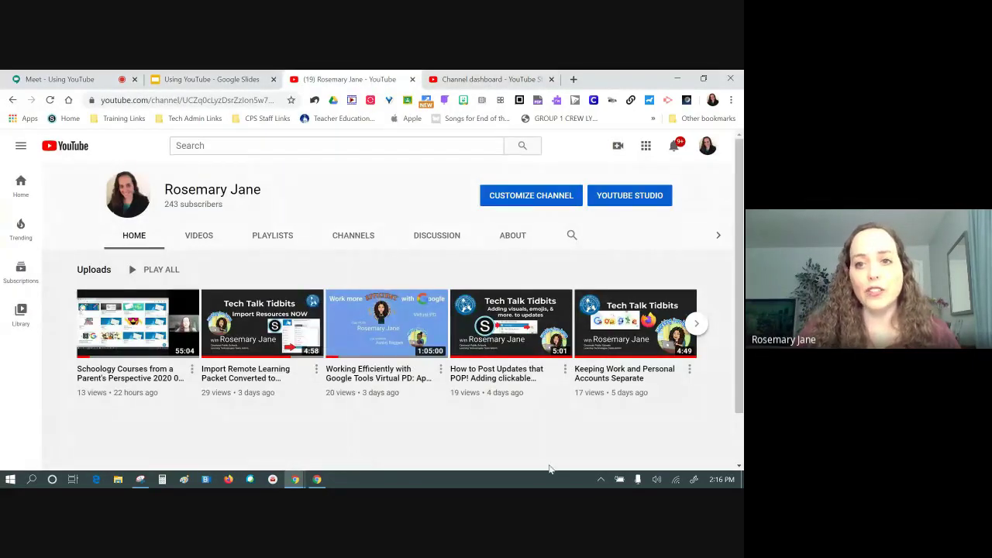
click(618, 147)
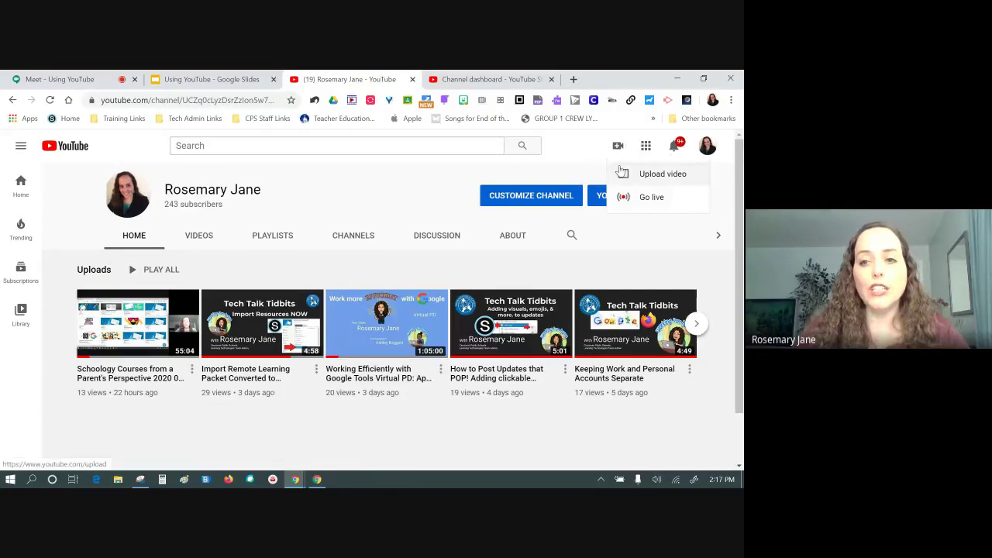
Choose Upload video, close the spare Channel dashboard tab, and open File Explorer.
click(623, 170)
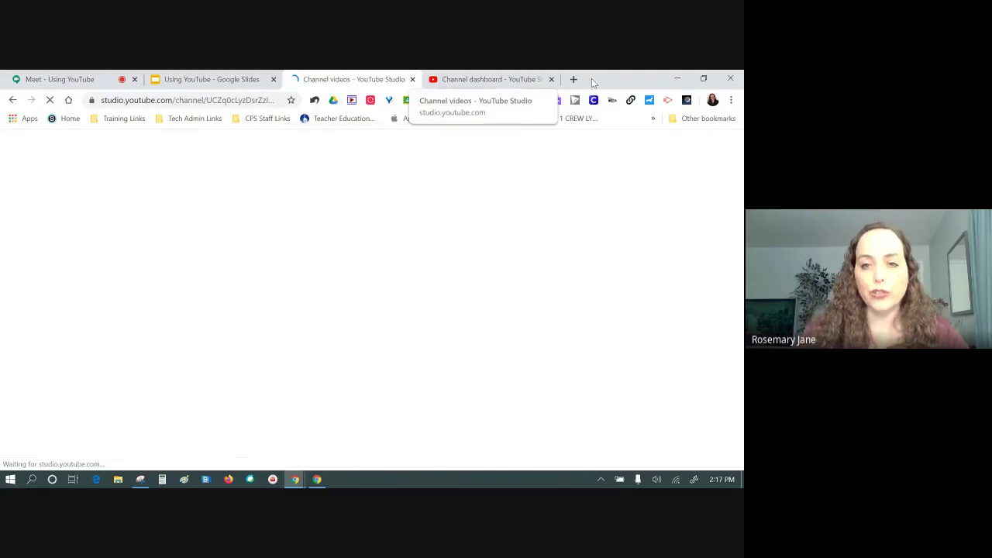
click(551, 79)
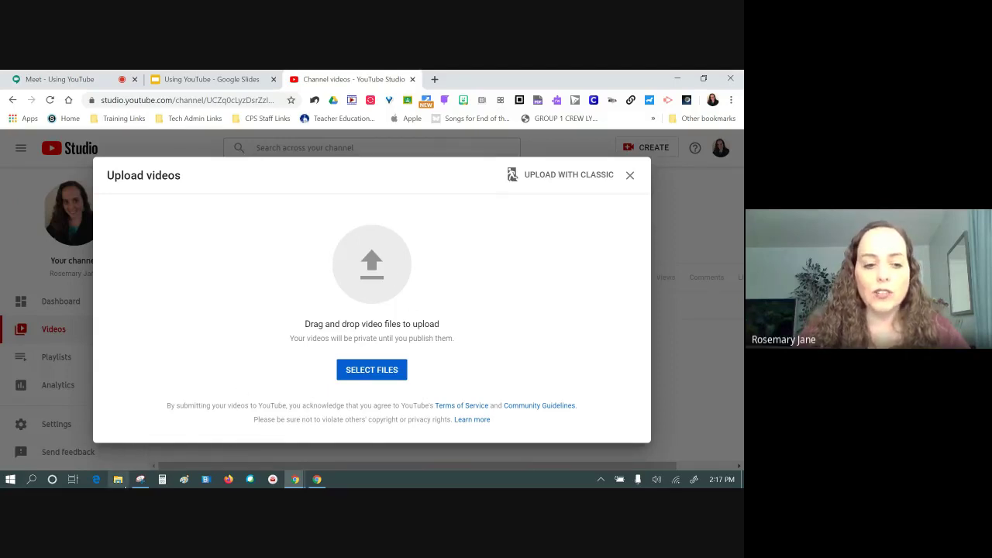
click(120, 481)
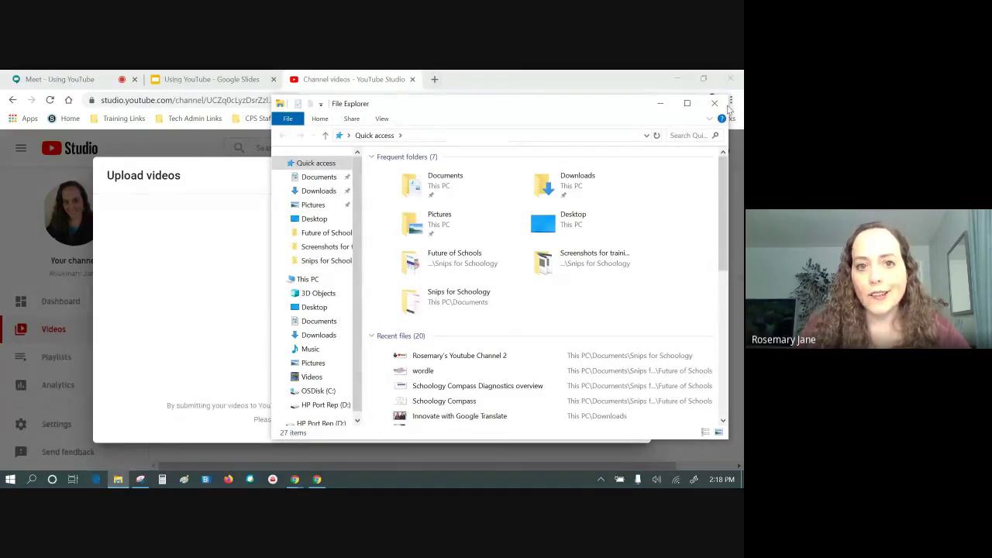
Drag the Schoology_Visuals 2.0 recording from Downloads into the Upload videos dialog.
drag(273, 194, 385, 200)
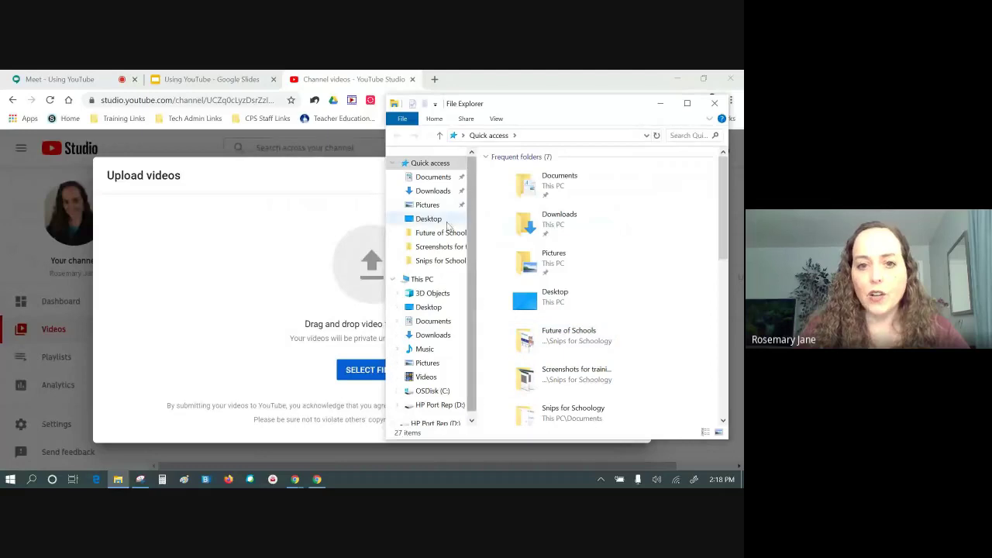
click(431, 191)
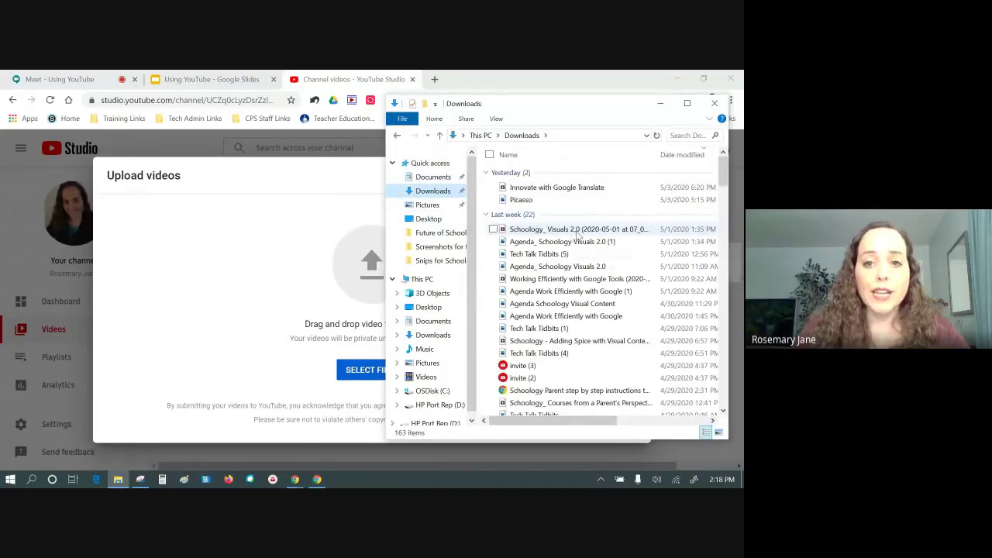
drag(572, 231, 490, 326)
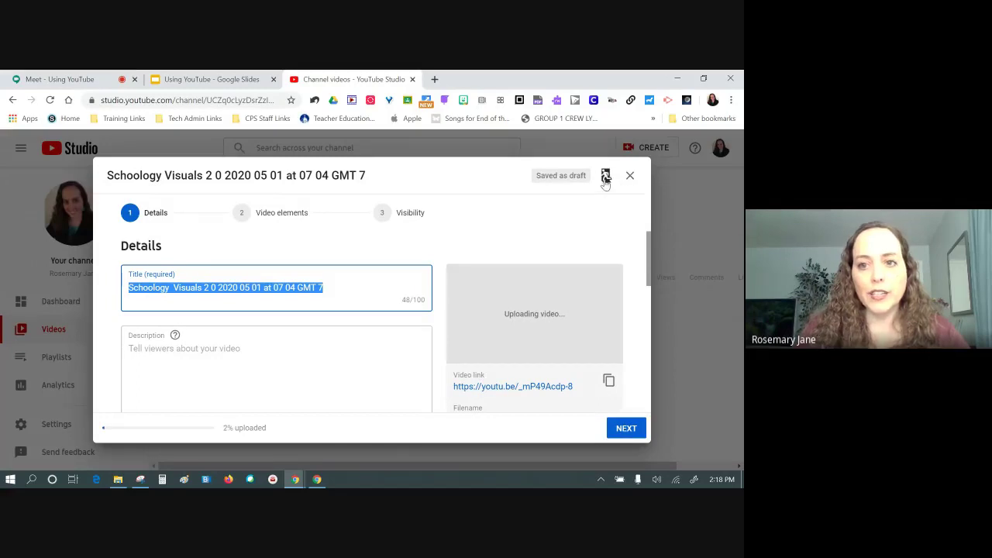
Save and close the uploading draft, start another upload, and open the SELECT FILES picker.
click(631, 178)
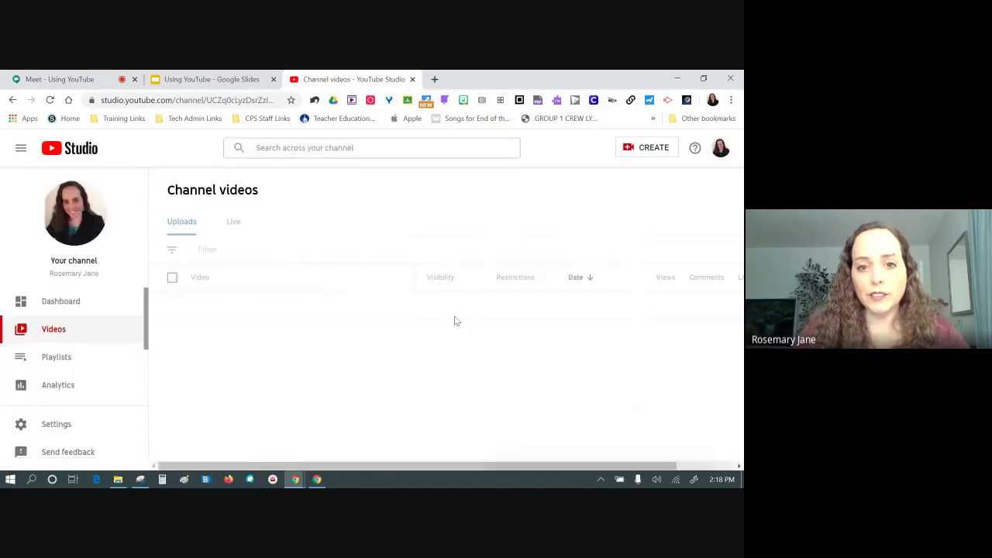
click(636, 153)
click(612, 172)
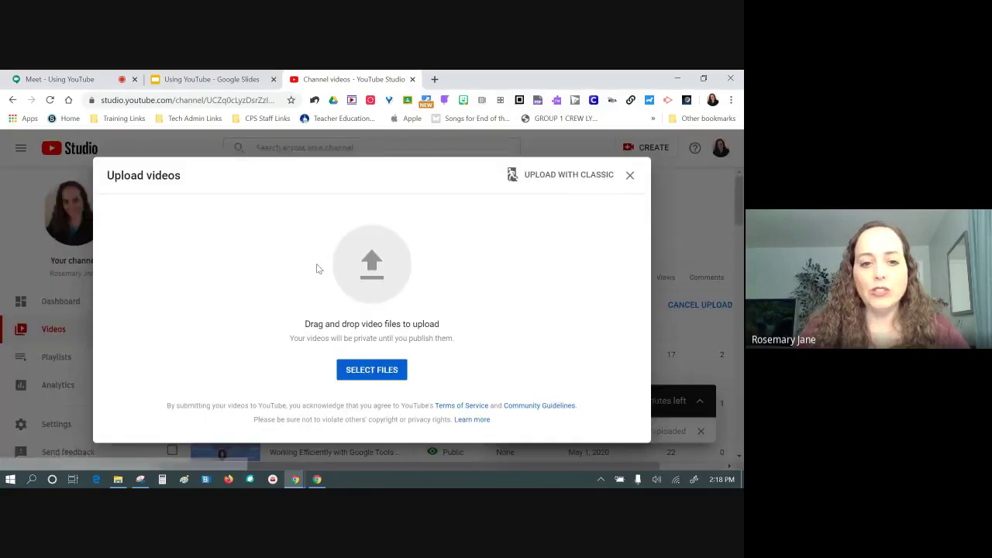
click(362, 368)
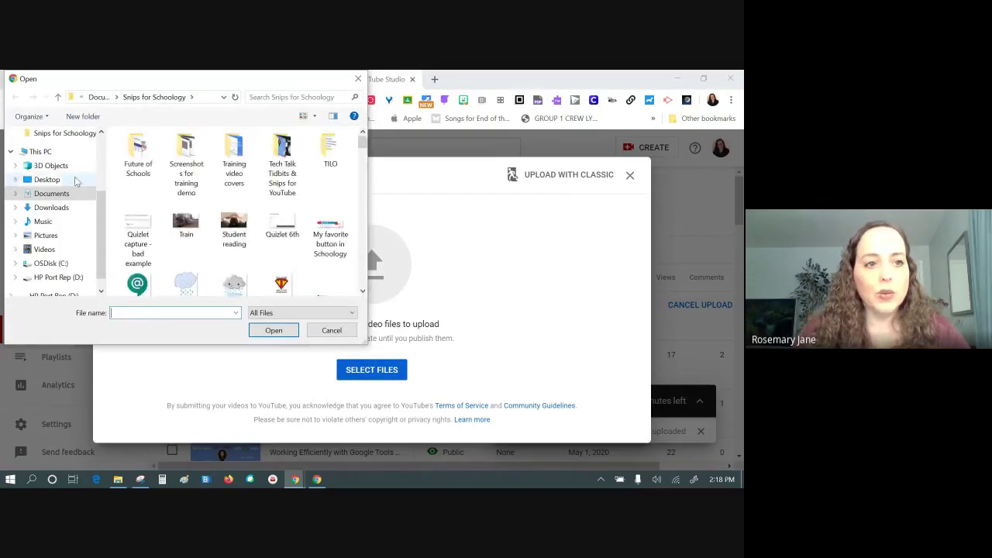
Browse Downloads and Videos in the file picker, cancel it, and stop presenting in Google Meet.
click(47, 209)
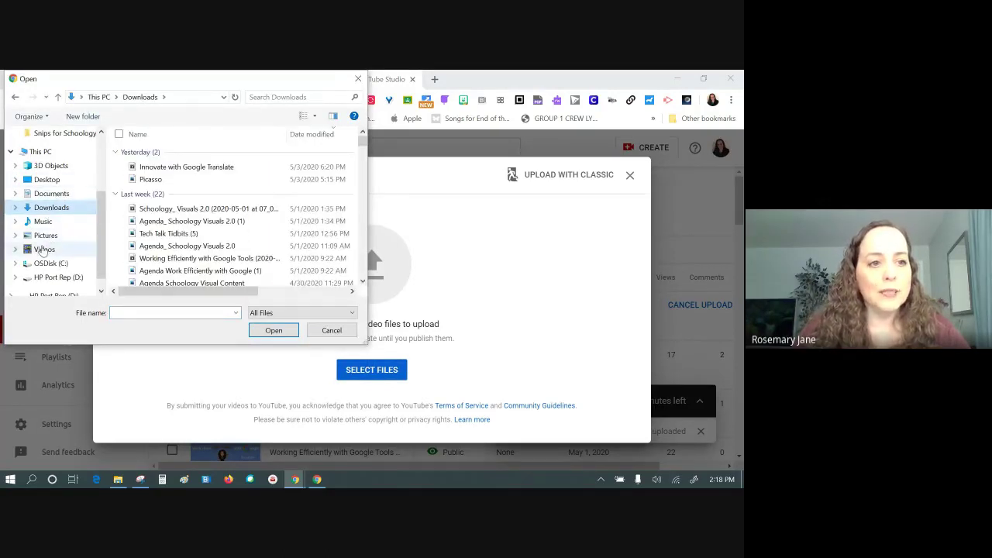
click(45, 249)
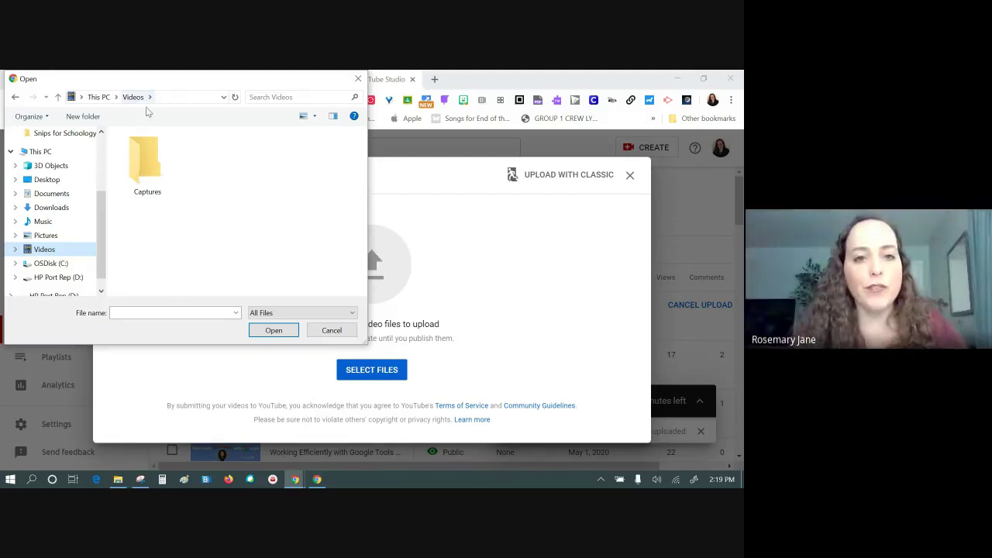
click(357, 79)
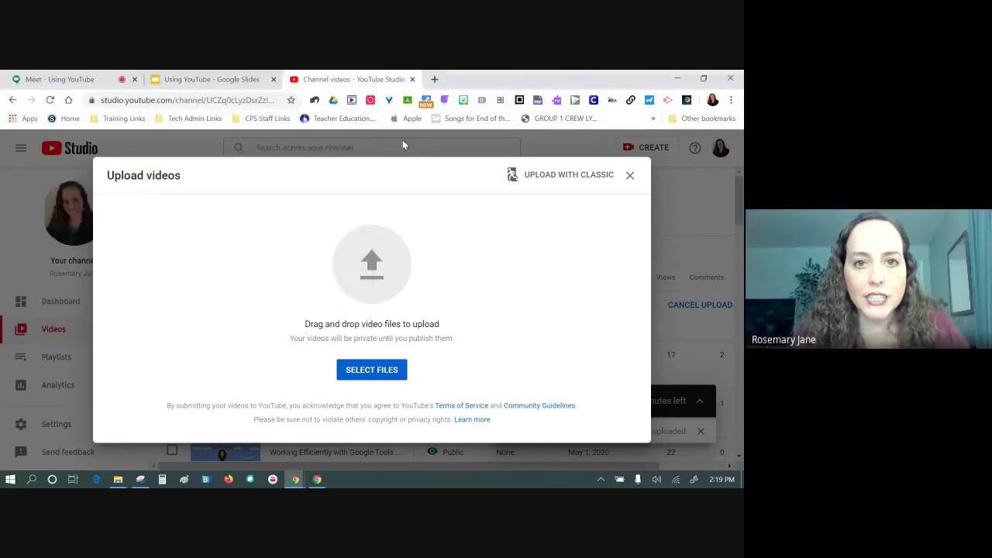
click(70, 79)
click(665, 445)
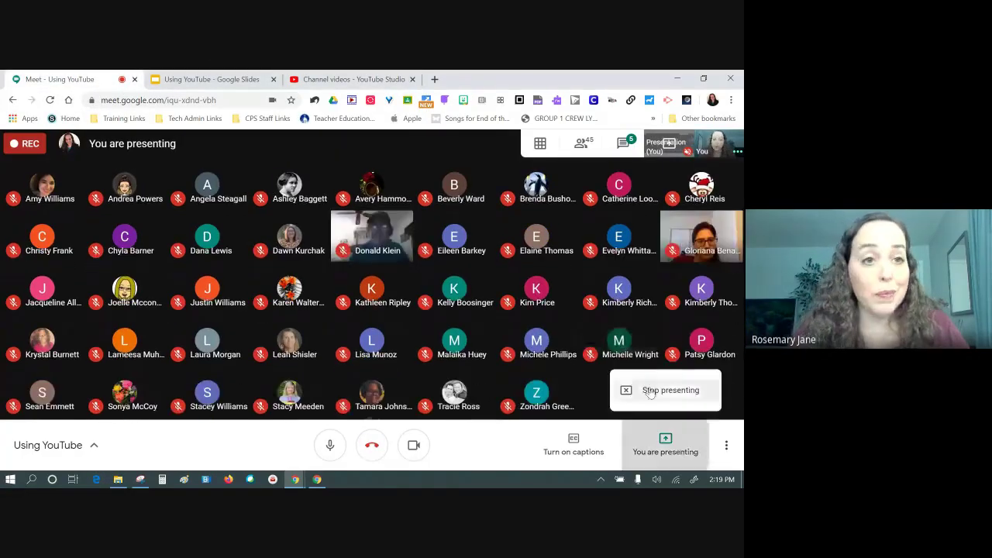
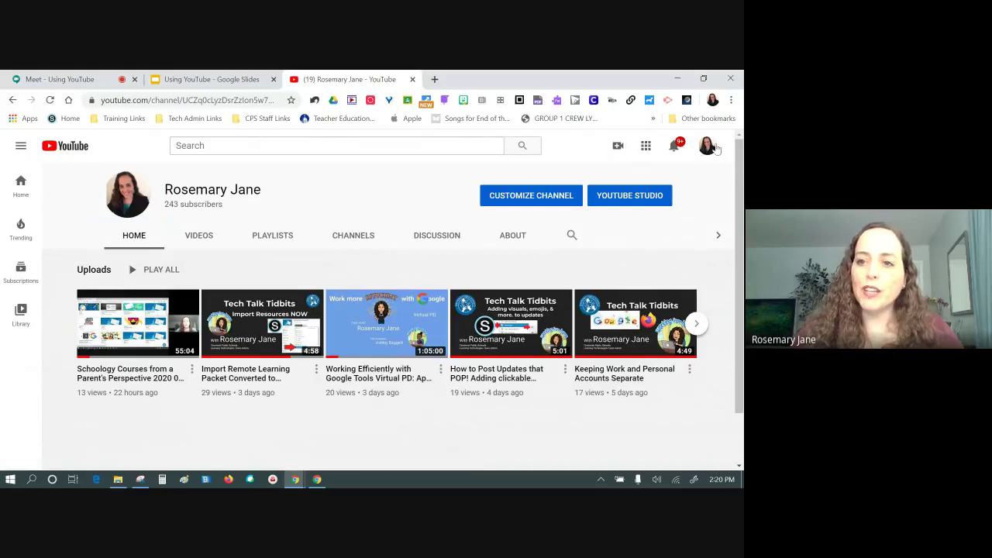
Open the Create camera menu to reveal the Upload video and Go live options.
click(708, 147)
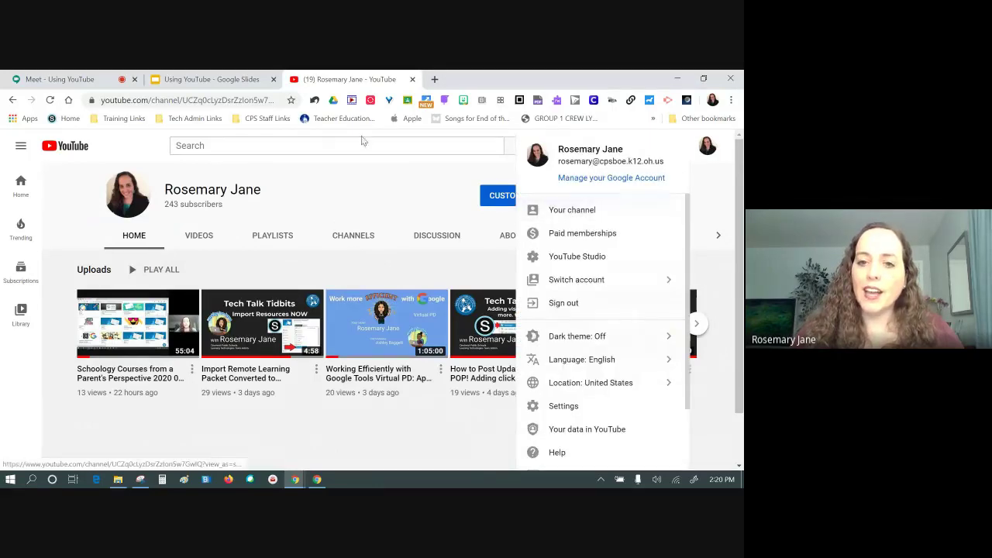
click(365, 169)
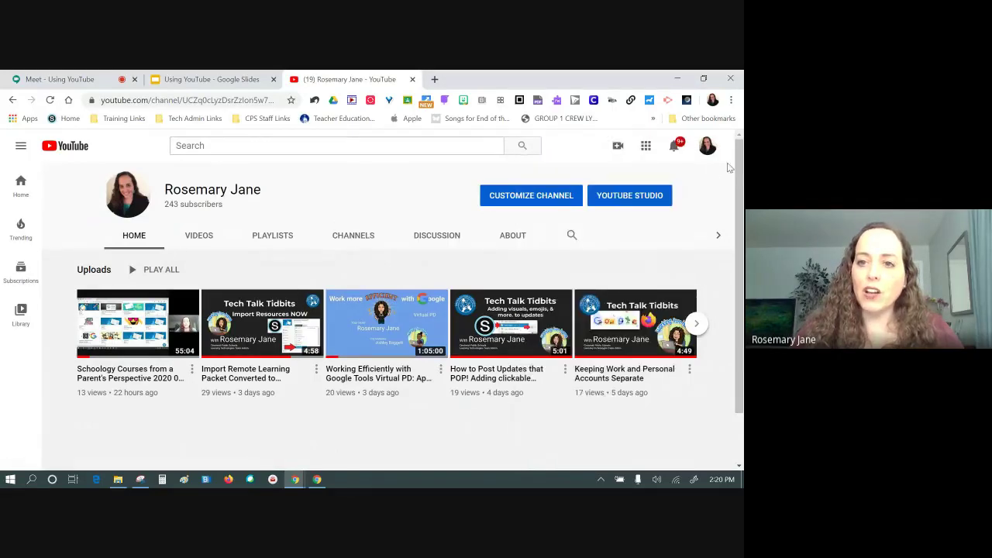
click(618, 147)
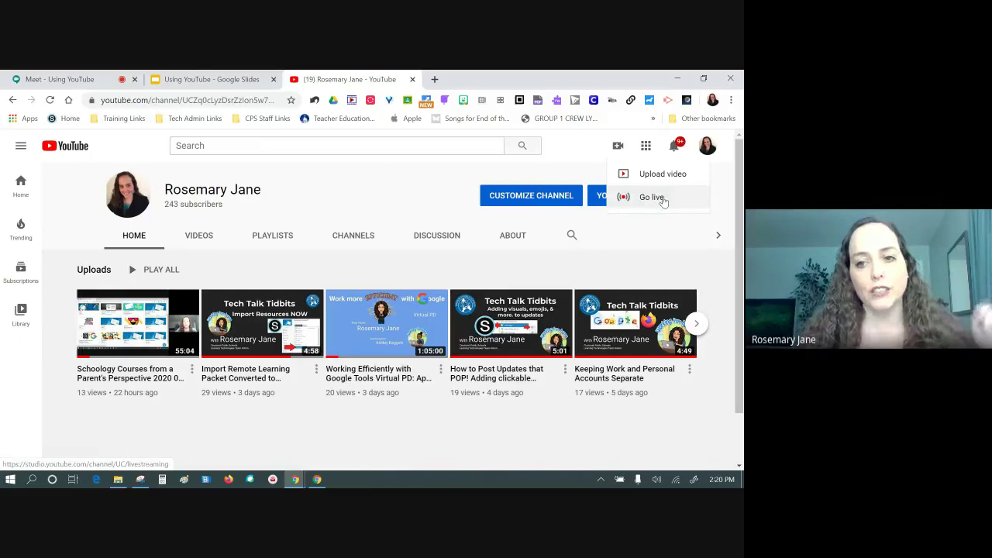
Choose Go live and allow the browser camera and microphone access for the webcam stream.
click(654, 198)
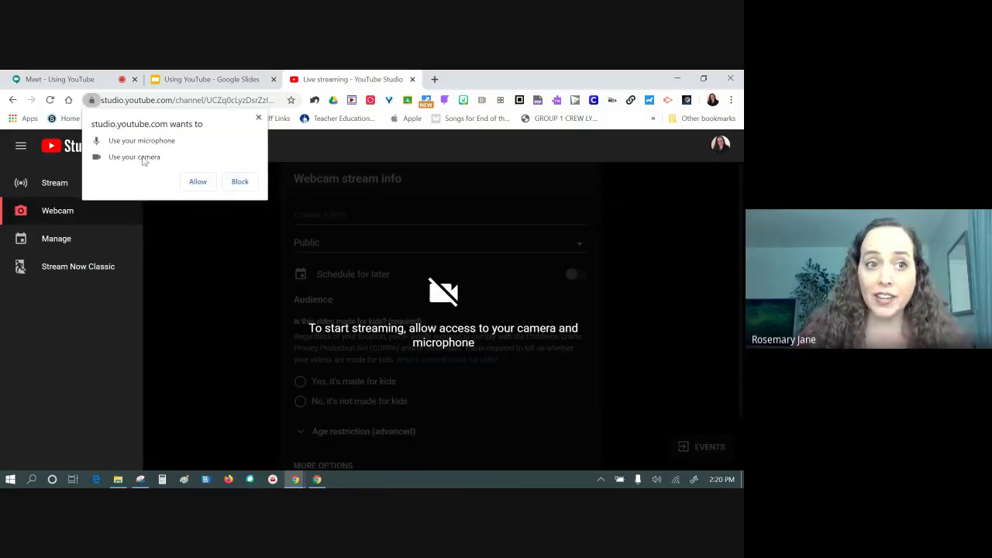
click(197, 182)
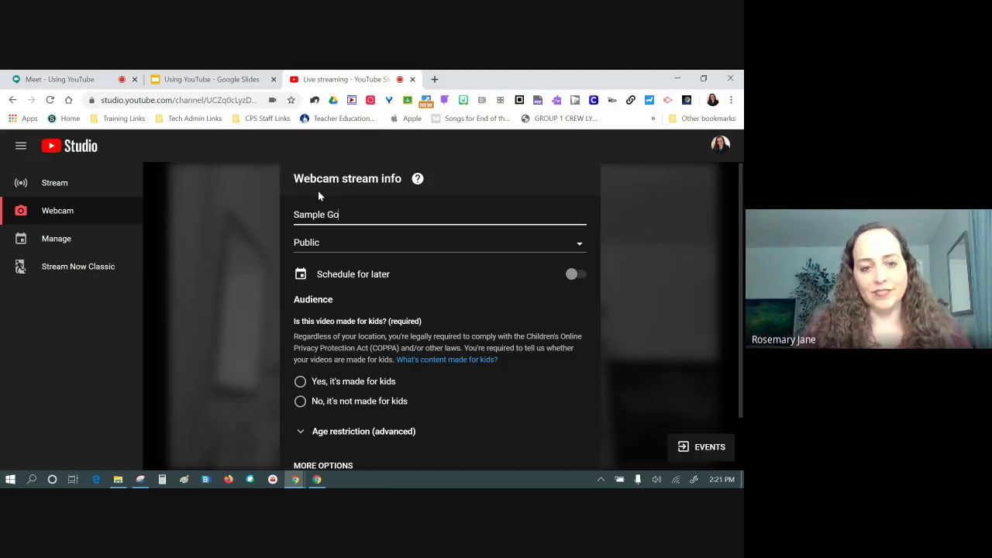
Title the stream 'Sample Go Live during Virtual PD: Using YouTube', correcting the typo.
text(Live during )
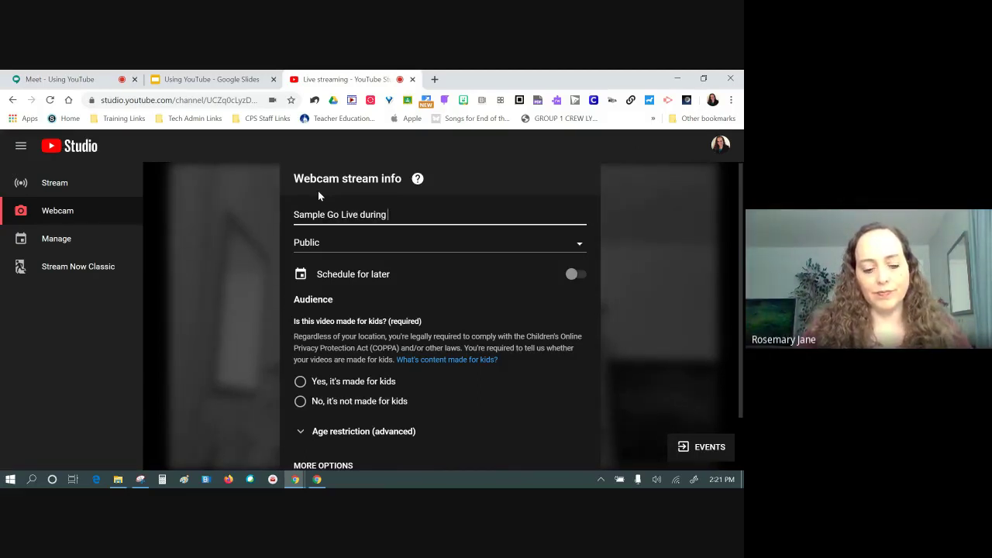
text(Virtyal)
key(BackSpace)
key(BackSpace)
key(BackSpace)
key(BackSpace)
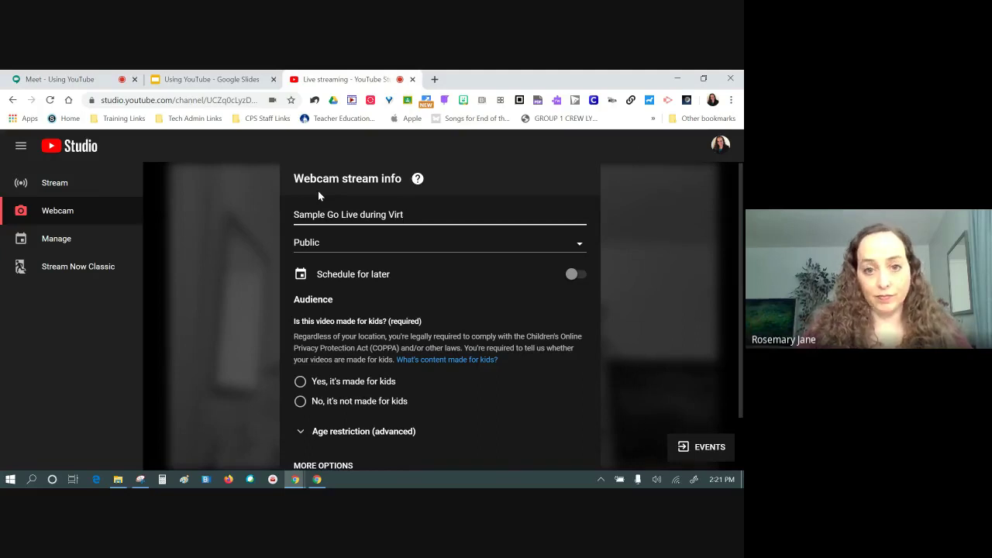
text(ual PD: )
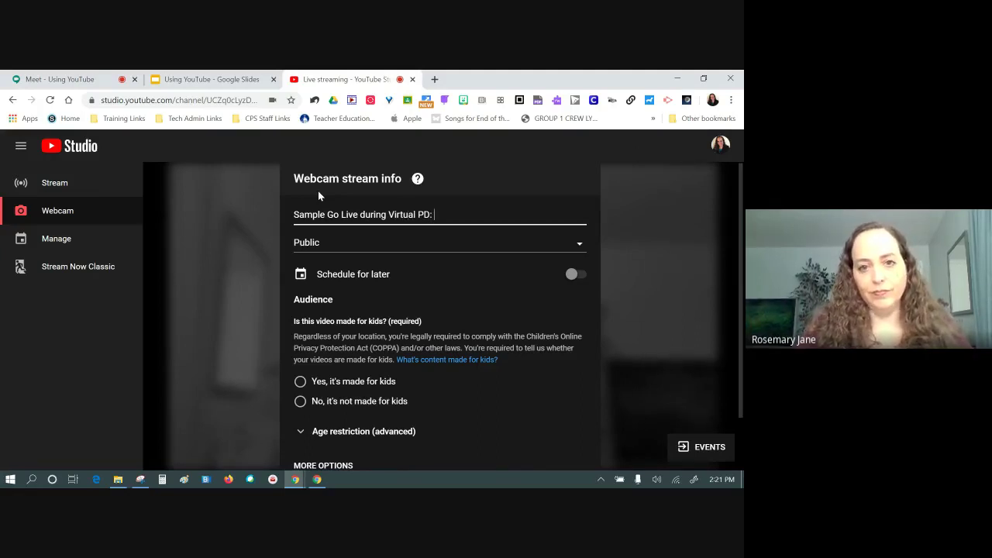
text(Using YouTu)
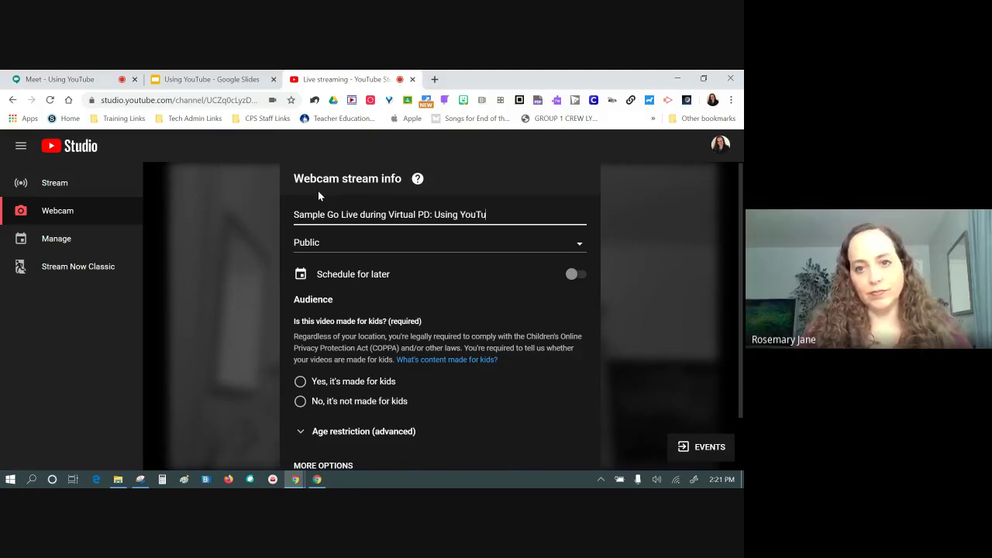
text(ber)
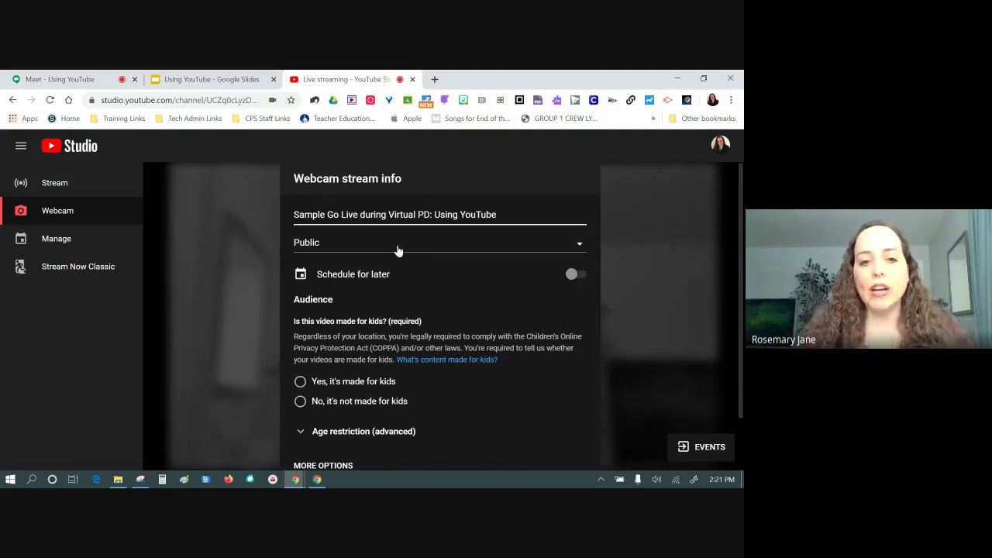
Keep the stream's visibility Public and mark it as not made for kids.
click(398, 248)
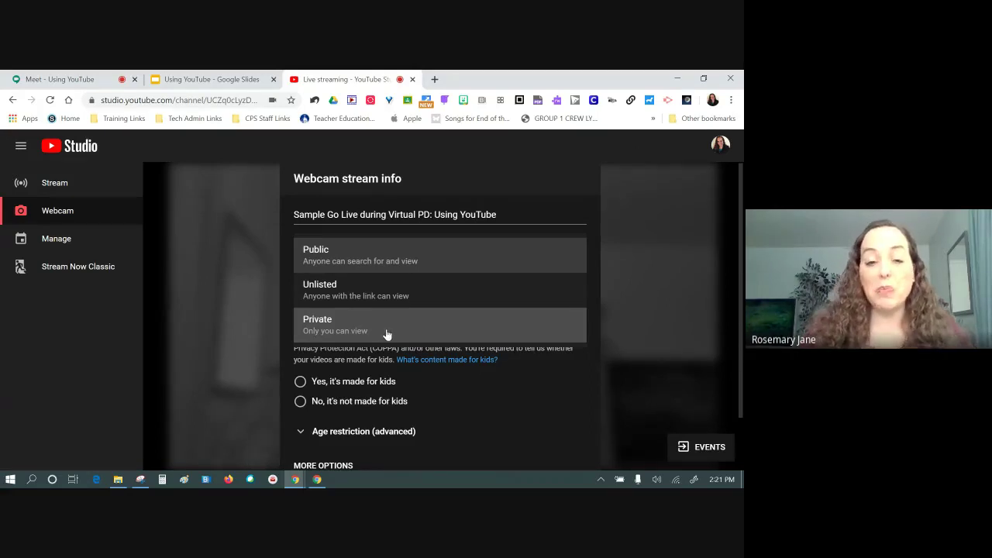
click(378, 256)
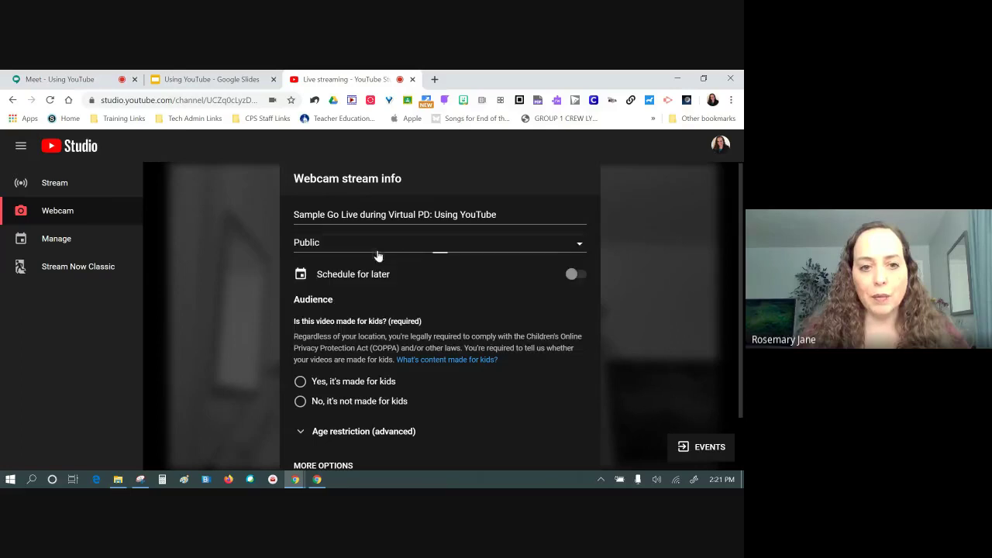
scroll(451, 295, down, 1)
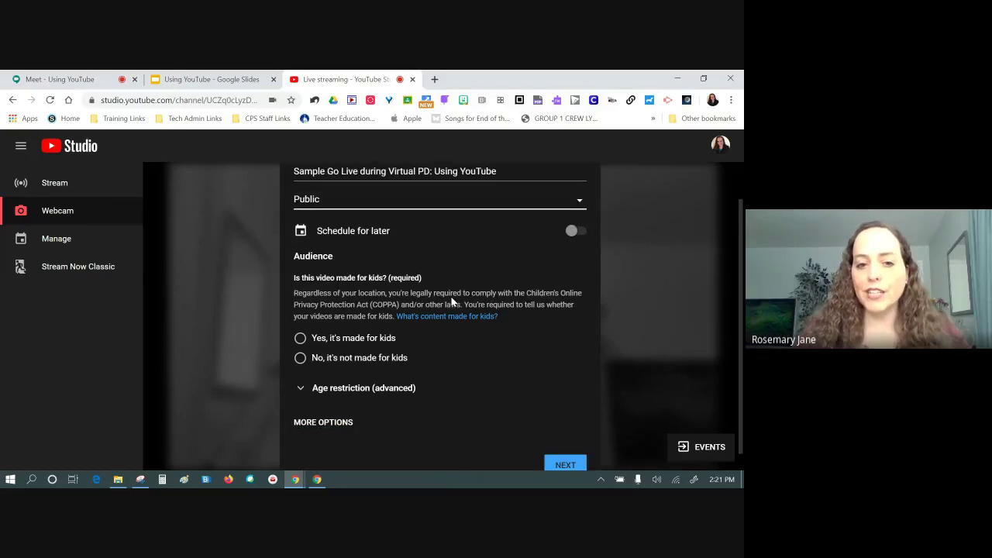
scroll(309, 343, down, 1)
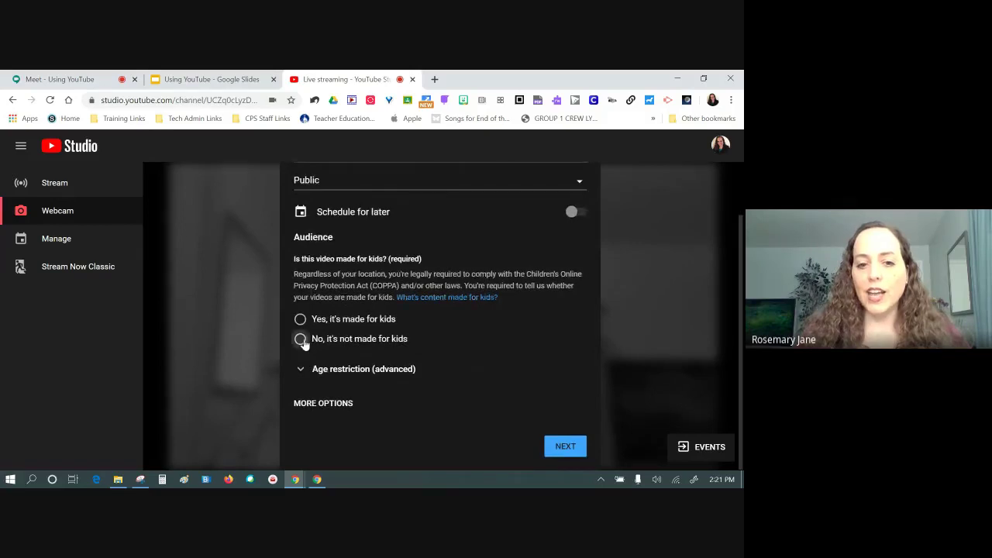
click(303, 341)
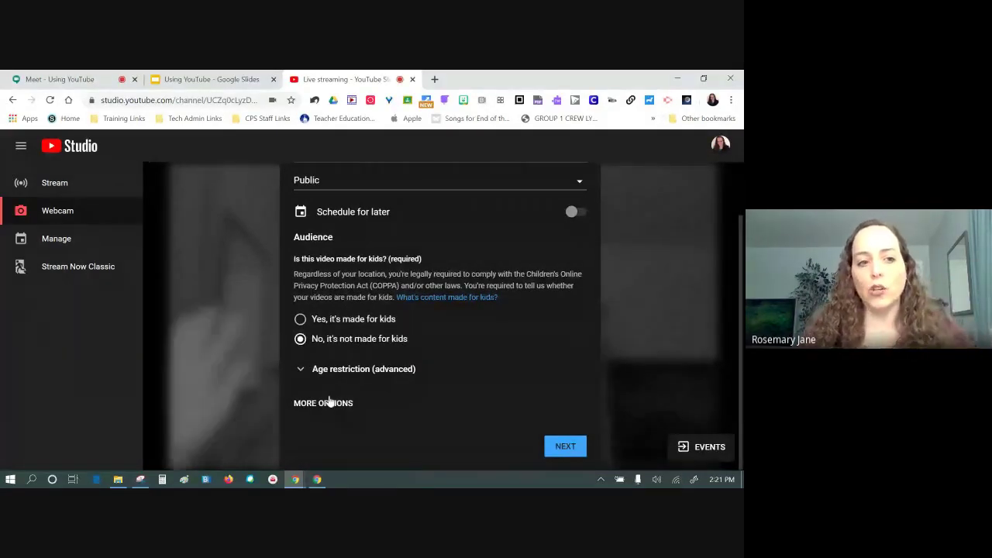
Continue to the stream preview and retake the webcam thumbnail.
click(570, 448)
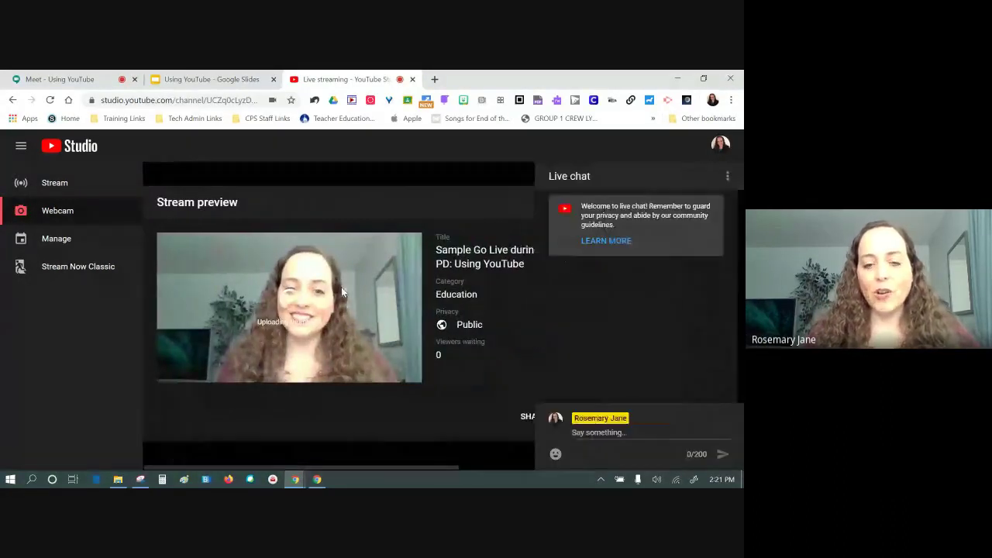
mouse_move(268, 284)
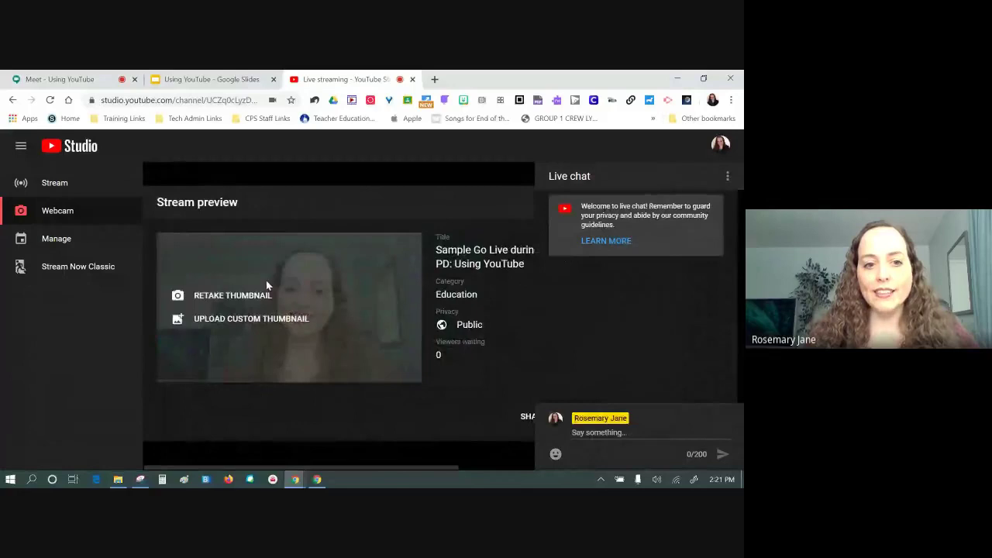
click(222, 298)
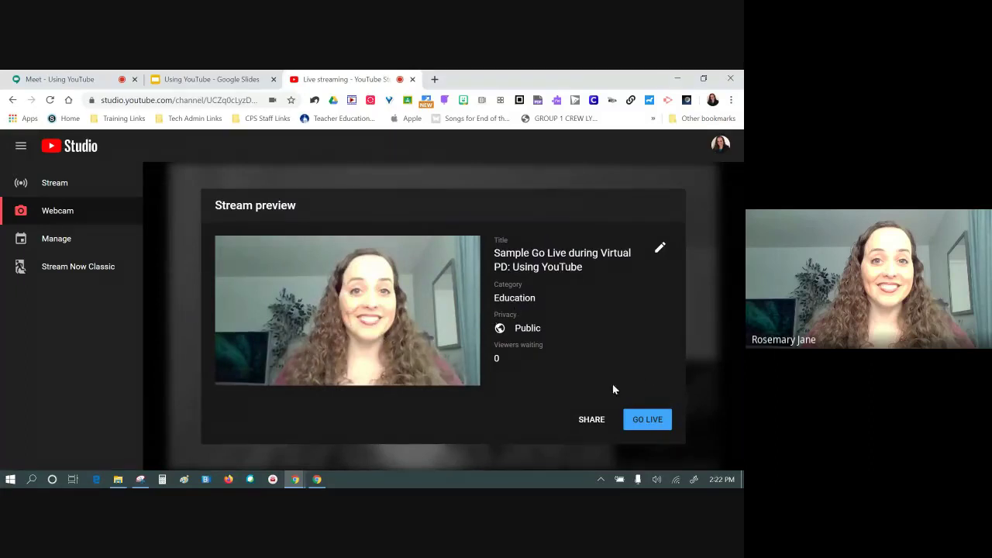
mouse_move(366, 279)
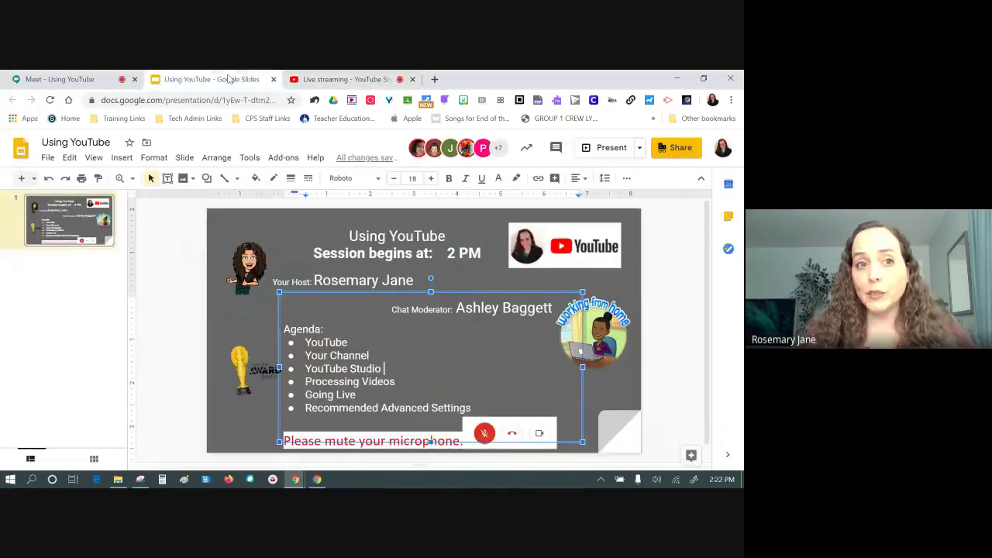
Glance at the Google Slides presentation, then return to the live streaming page.
click(210, 79)
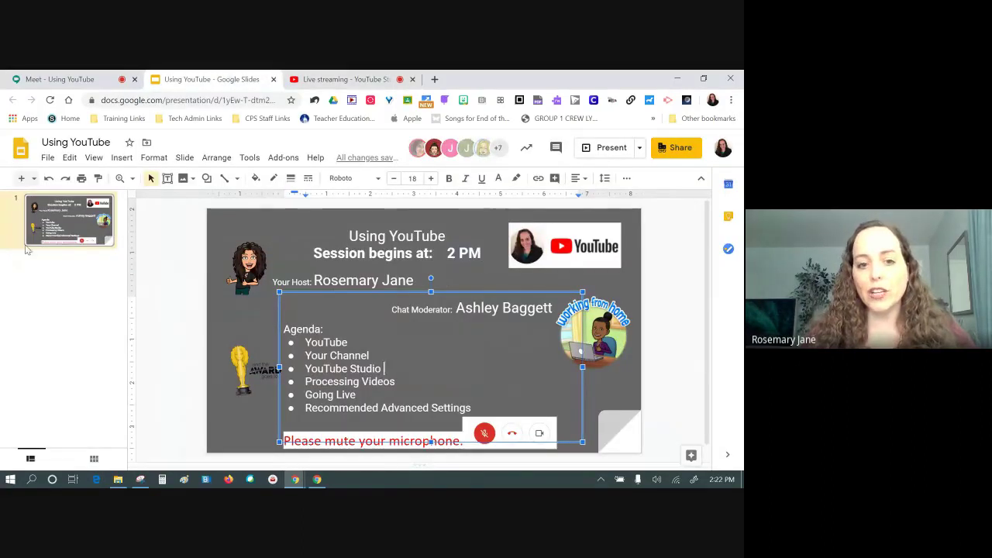
click(98, 264)
click(292, 77)
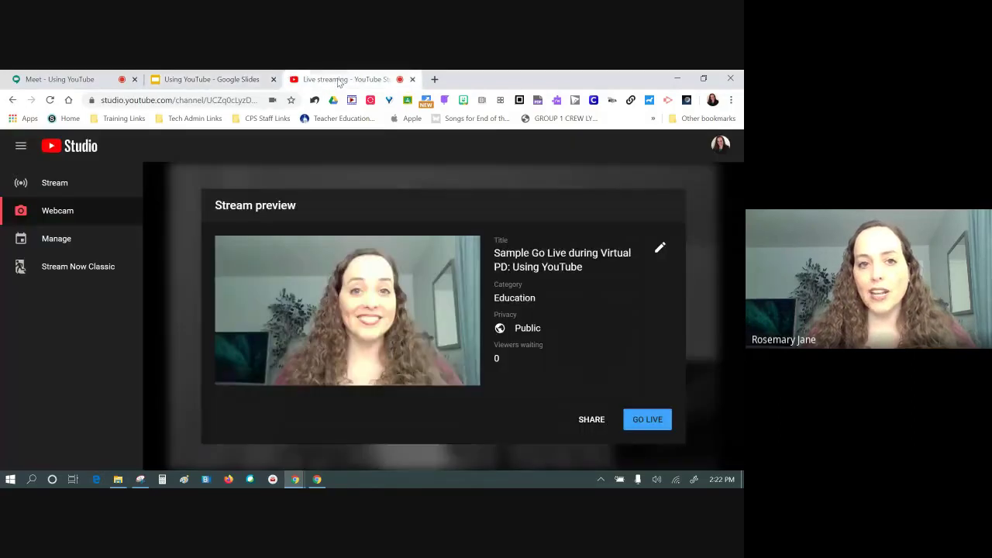
mouse_move(276, 284)
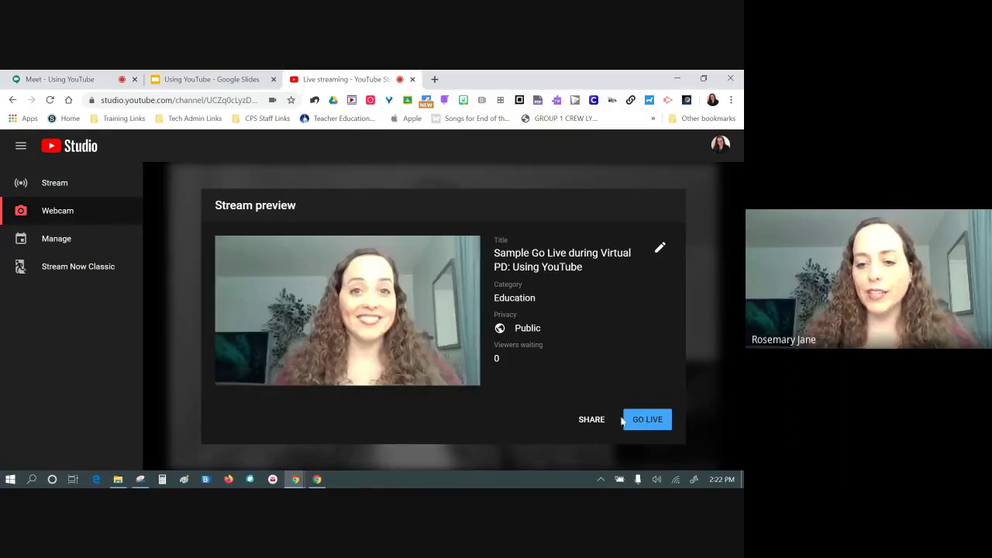
click(591, 422)
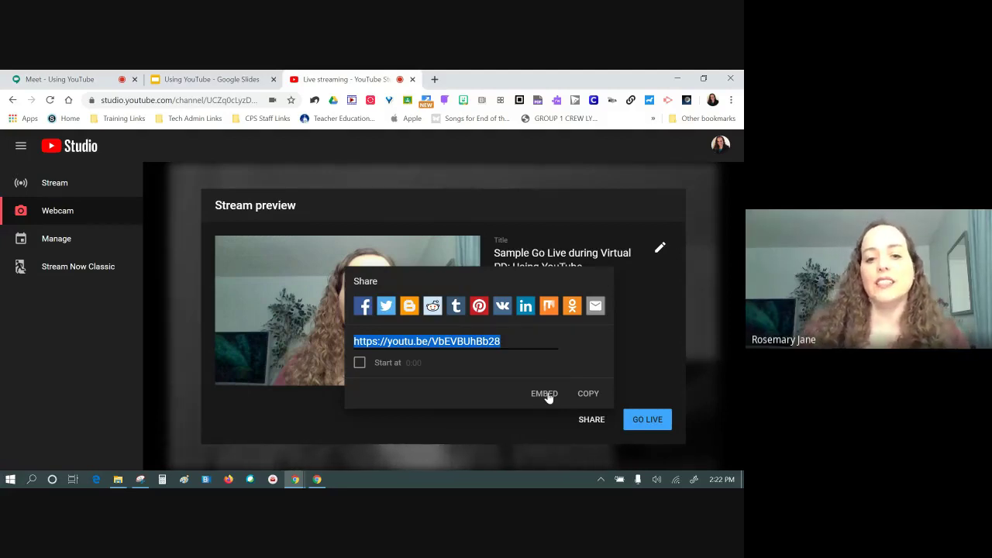
click(359, 368)
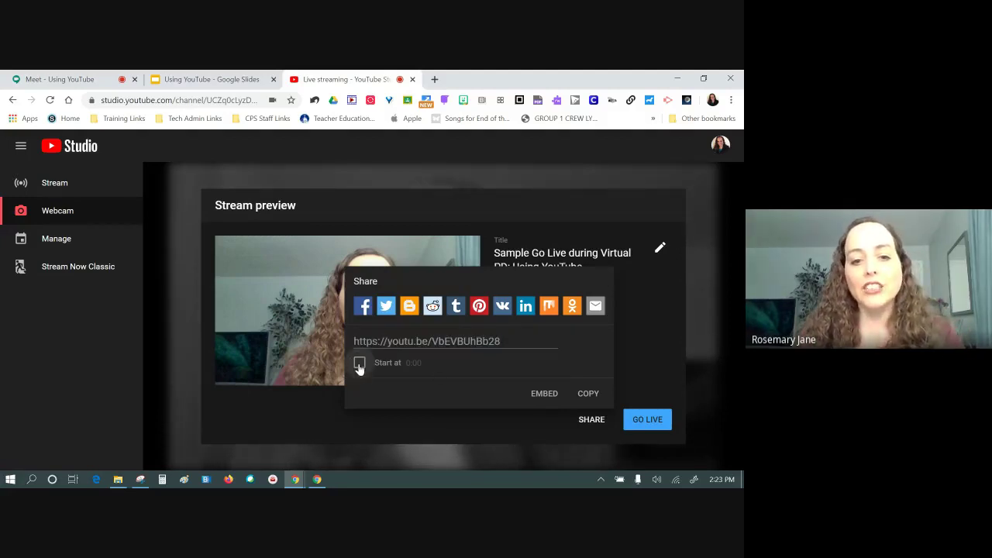
click(359, 367)
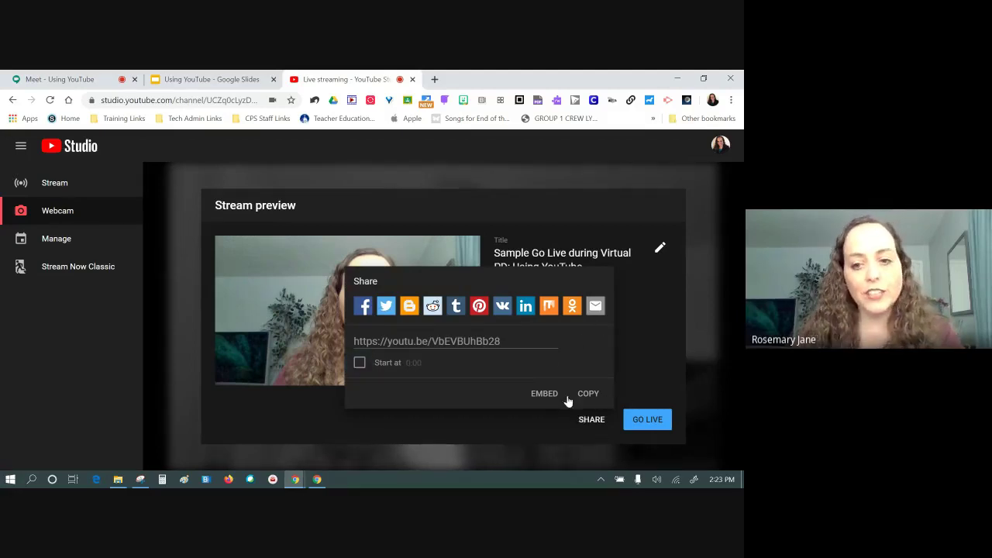
click(591, 419)
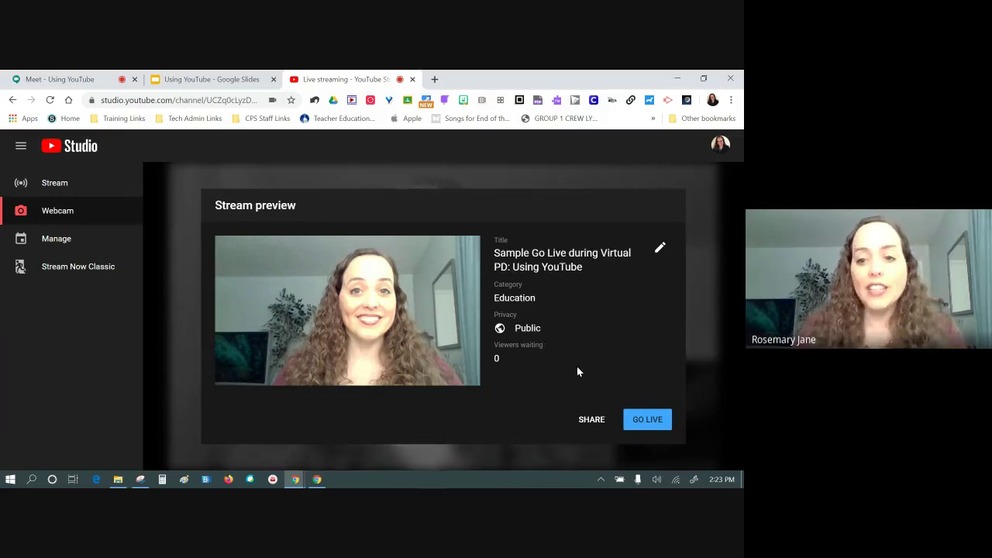
Start broadcasting the webcam stream with GO LIVE from the Stream preview.
click(657, 426)
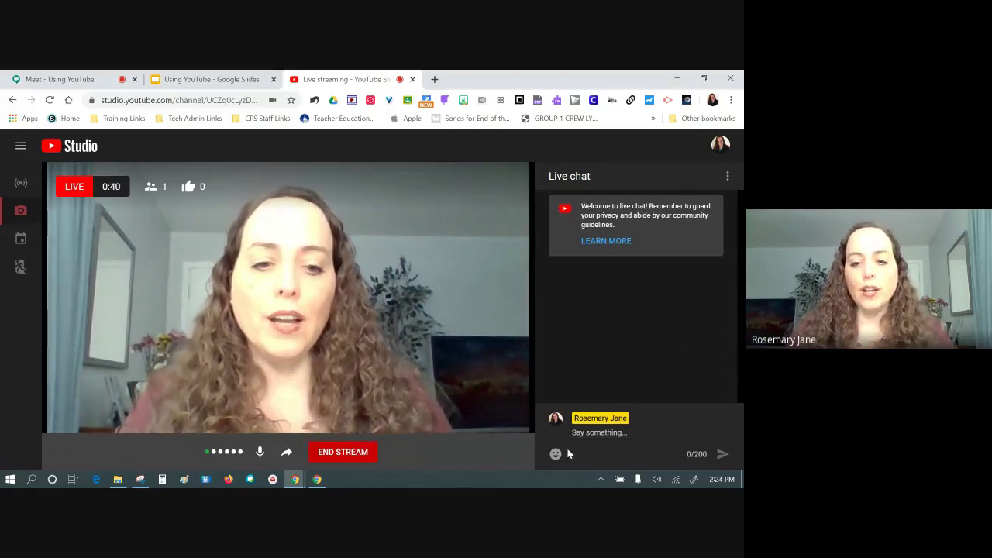
Post 'hello everyone!' in the running stream's live chat.
click(621, 433)
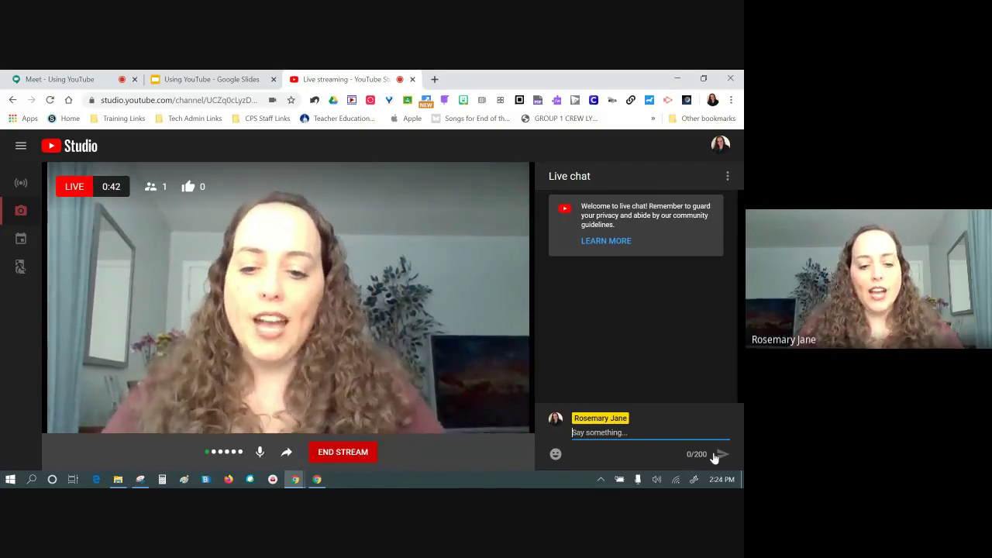
text(hello everyone)
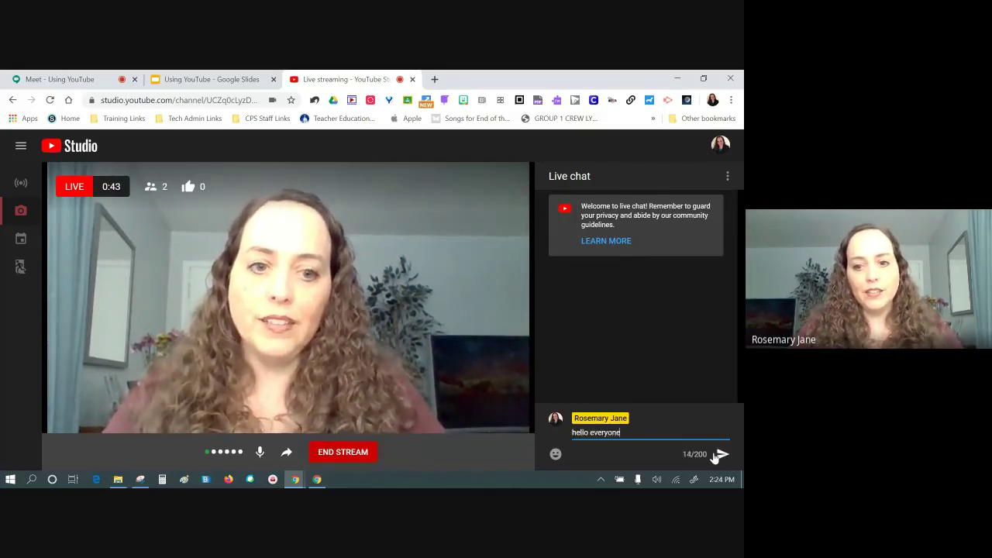
text(!)
click(717, 456)
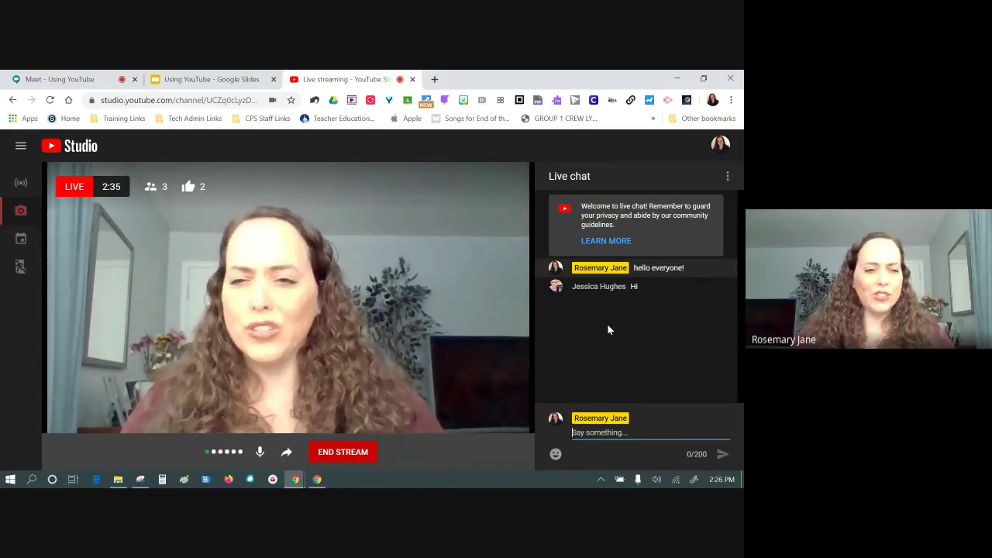
End the live stream, confirm, and open its 2:52 recording in the Video editor.
click(360, 453)
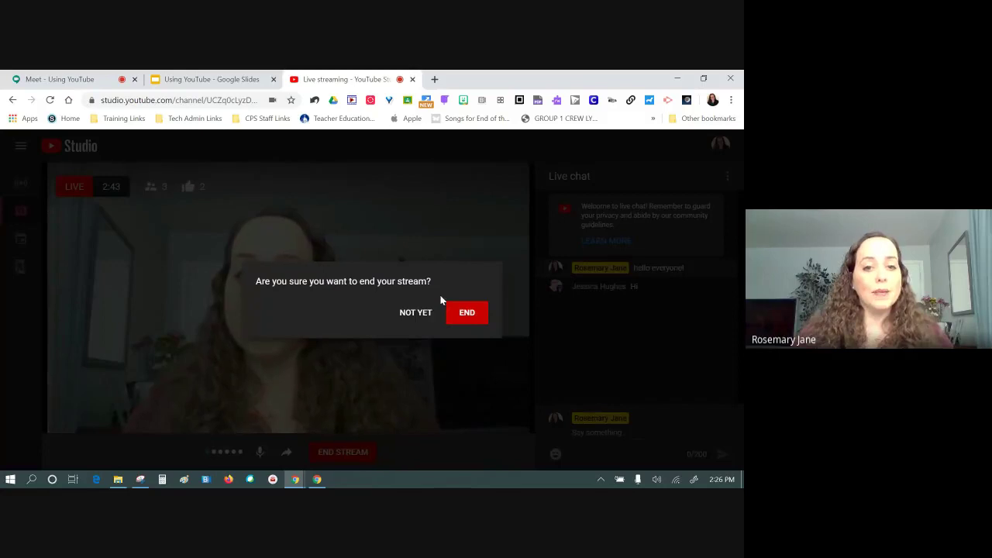
click(476, 321)
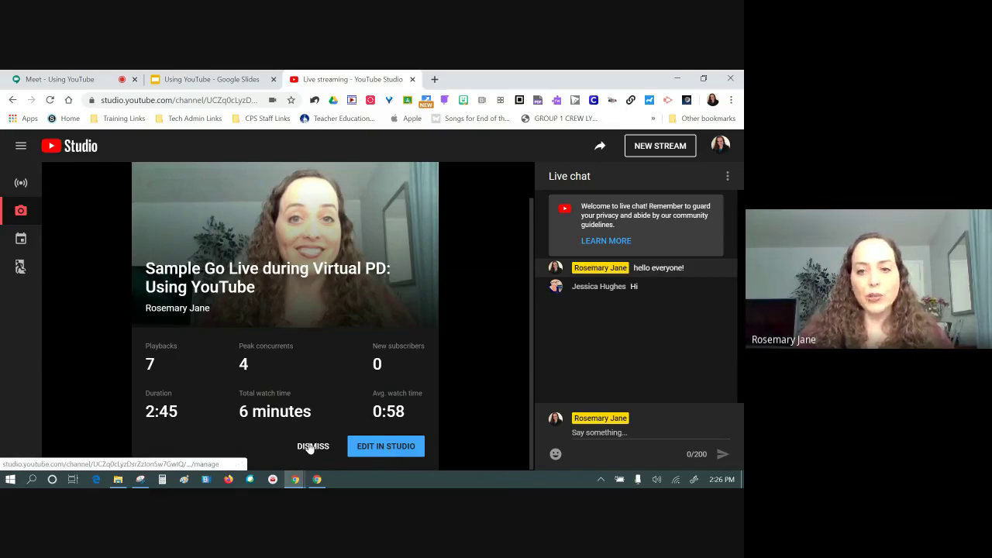
click(399, 454)
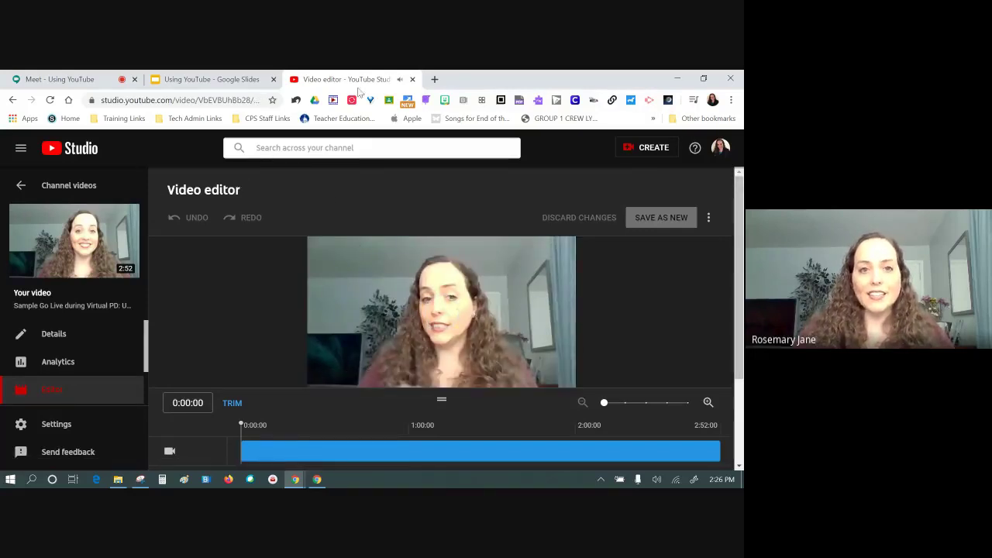
Open the Channel videos list in a new YouTube Studio tab, then return to the Video editor.
click(436, 81)
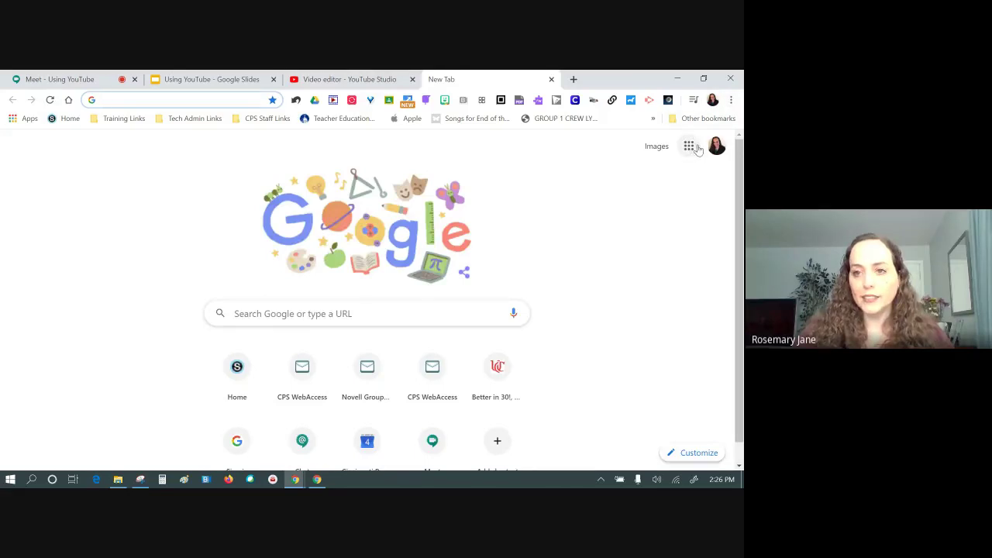
click(689, 146)
scroll(602, 288, down, 3)
click(574, 277)
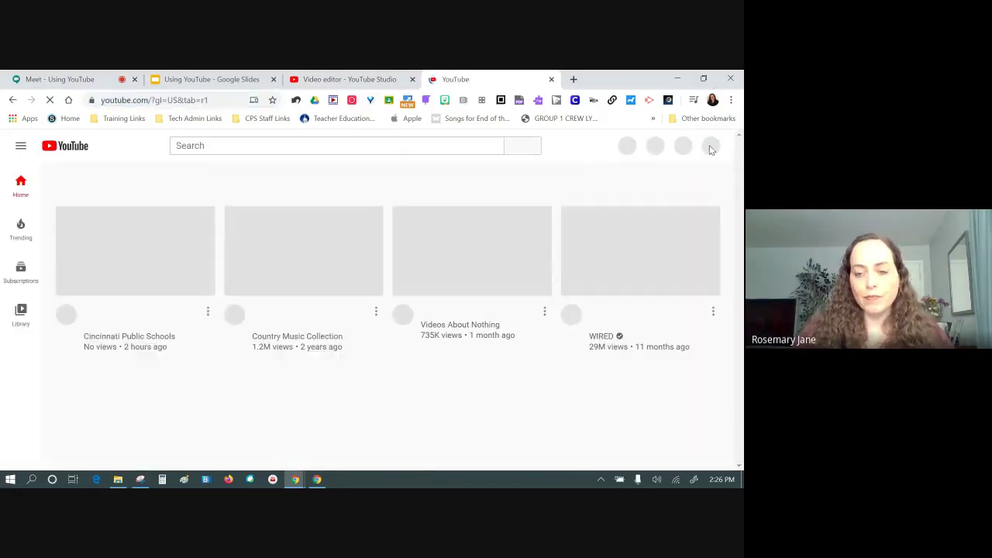
click(707, 146)
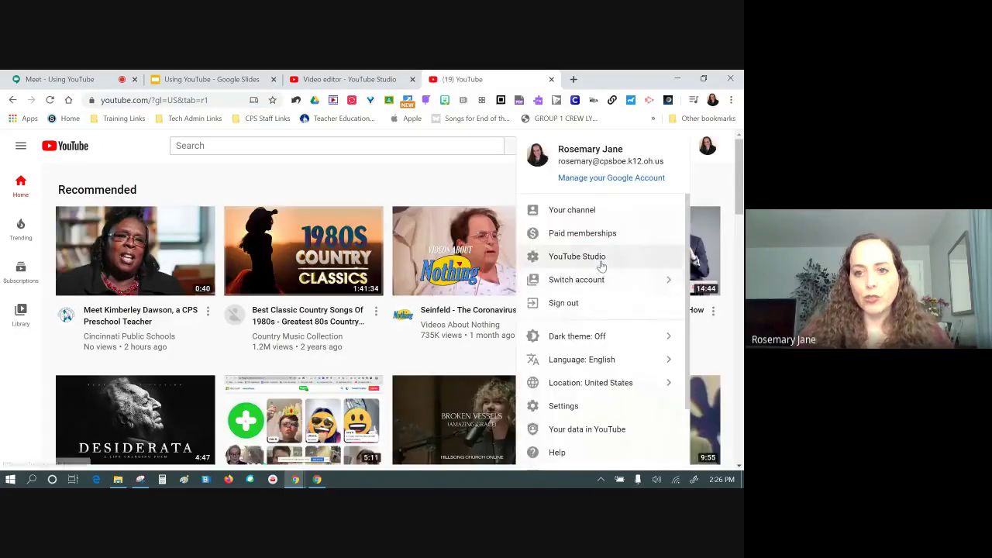
click(593, 255)
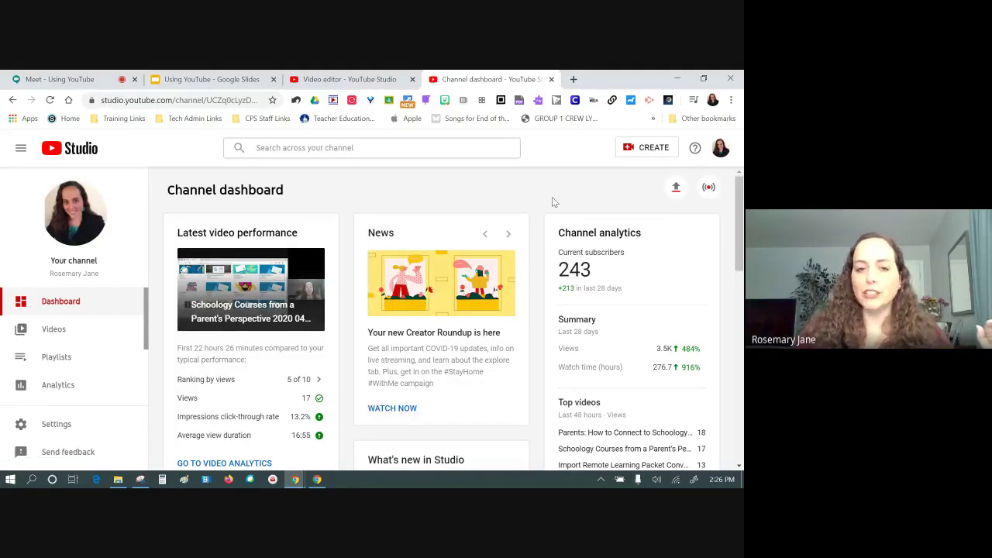
click(51, 329)
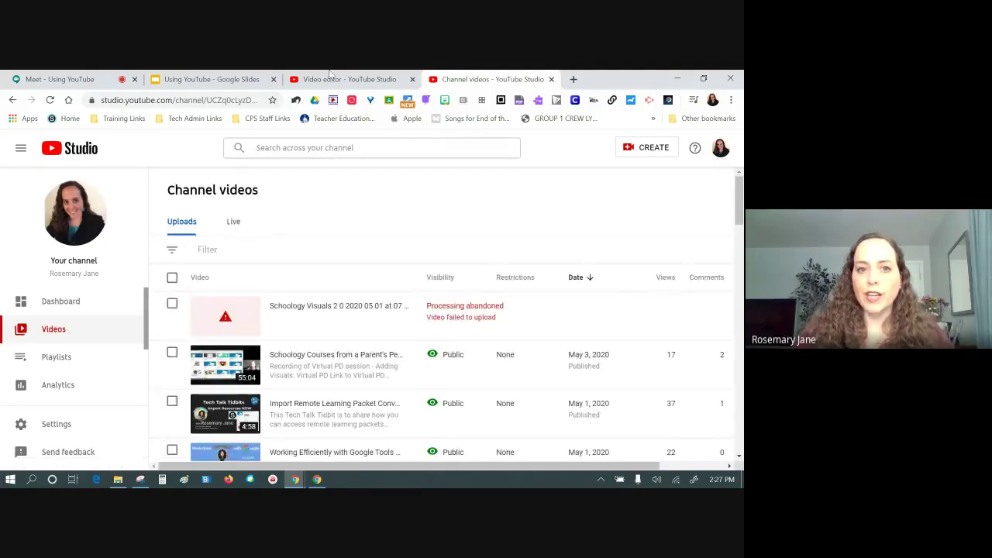
click(341, 79)
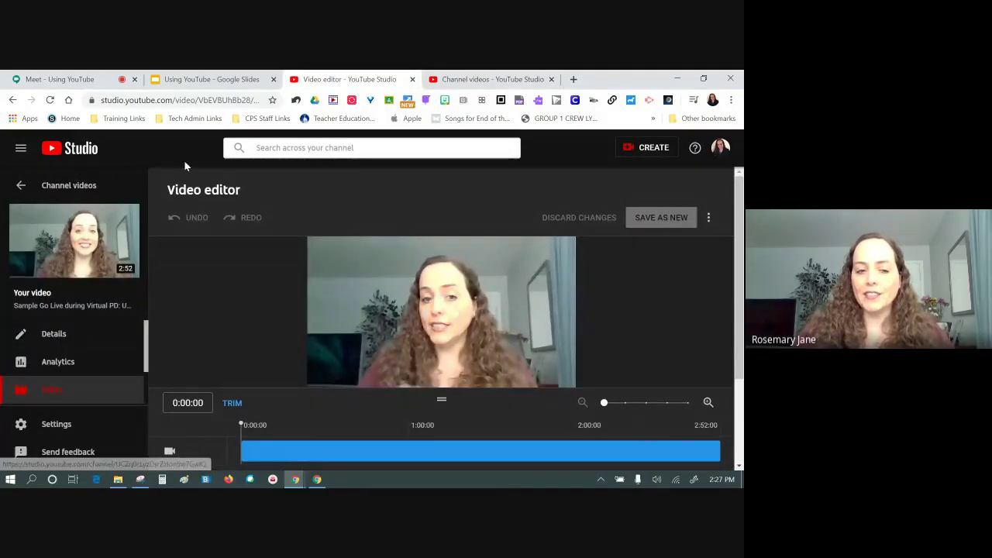
Scrub the recording's playhead forward to 0:34:07 and back toward the start.
scroll(247, 376, down, 3)
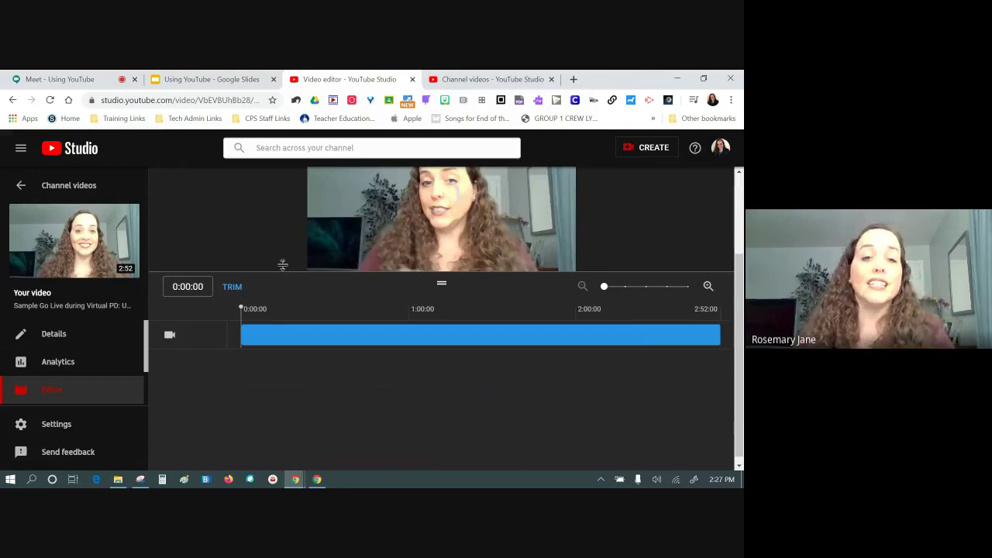
mouse_move(322, 246)
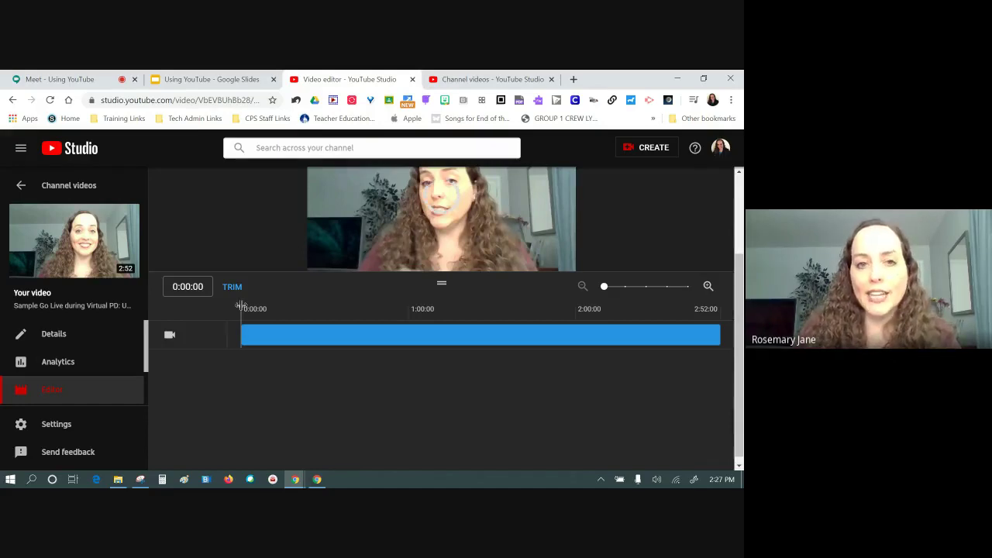
drag(241, 304, 343, 309)
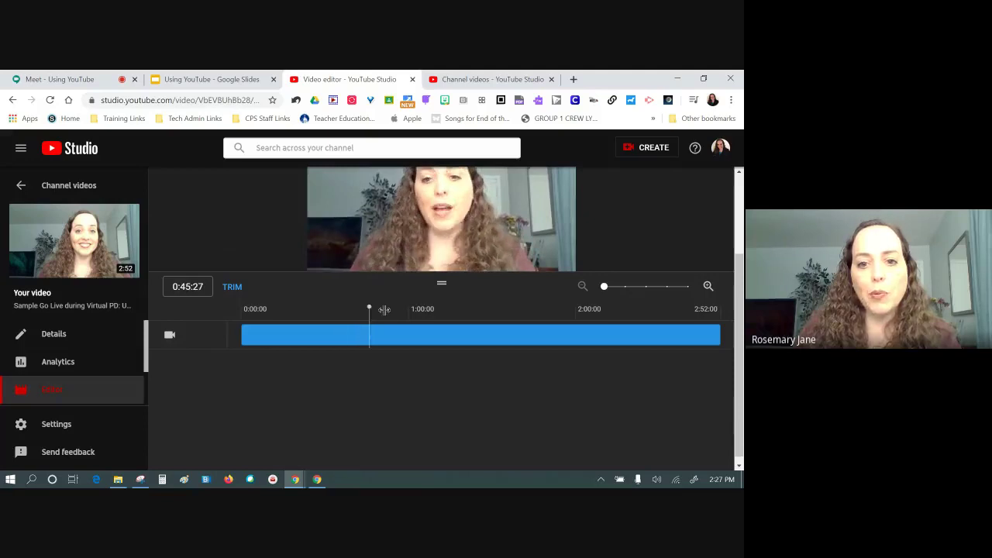
click(336, 310)
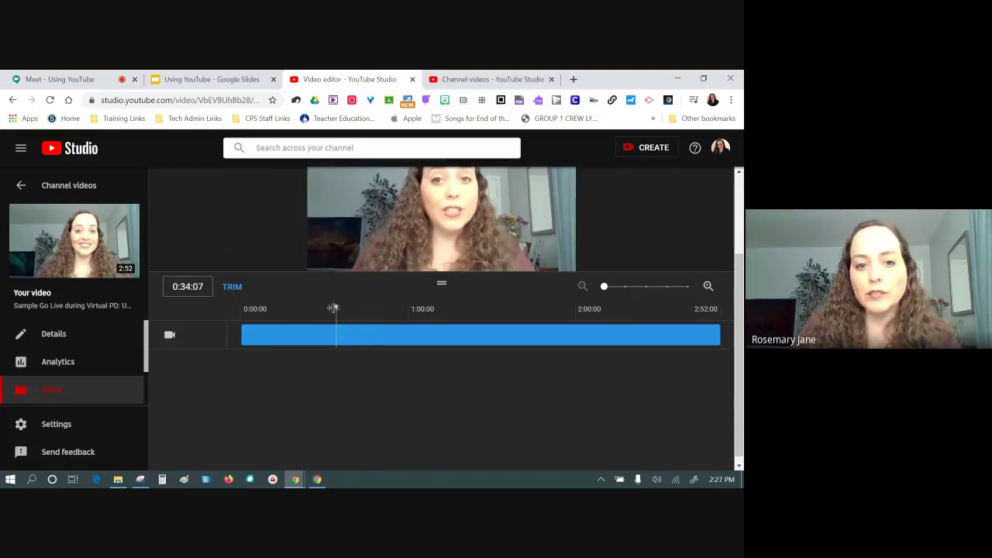
drag(335, 308, 224, 305)
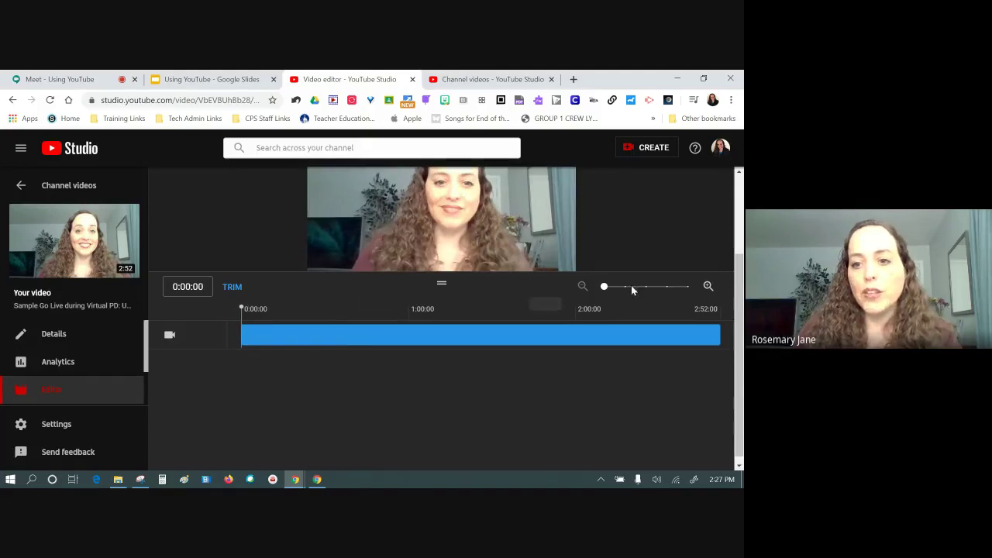
Zoom the timeline in three steps and set the playhead to 0:00:02.
click(708, 287)
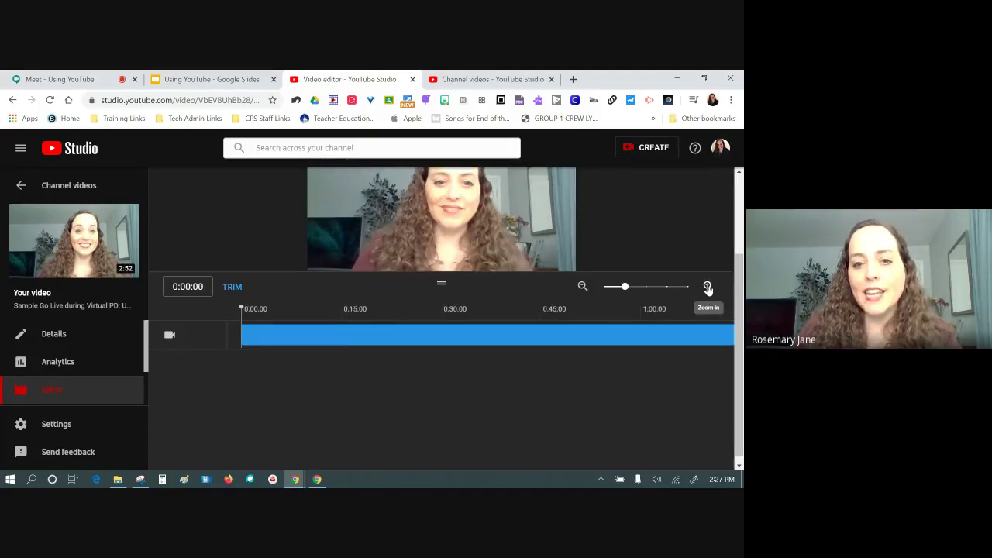
click(708, 287)
click(708, 287)
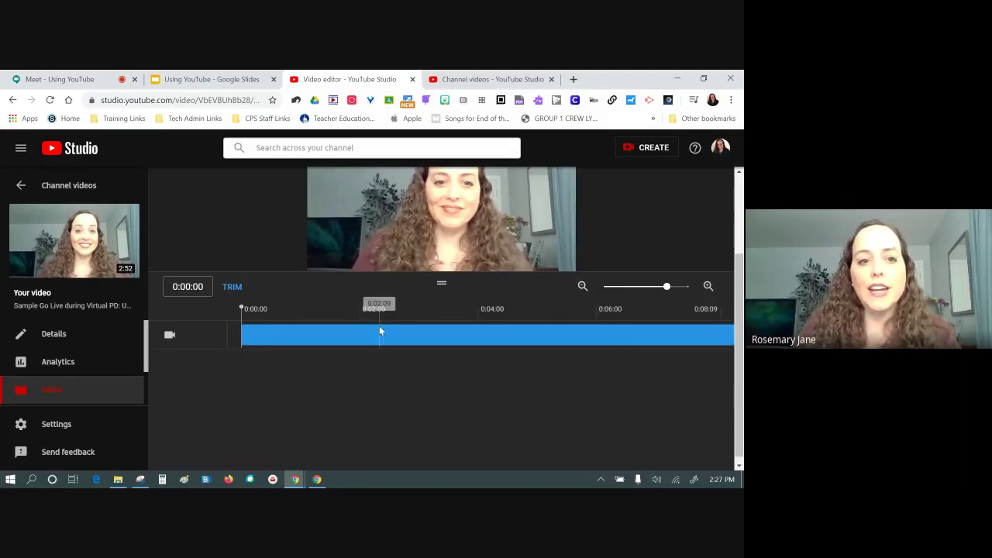
scroll(379, 325, up, 2)
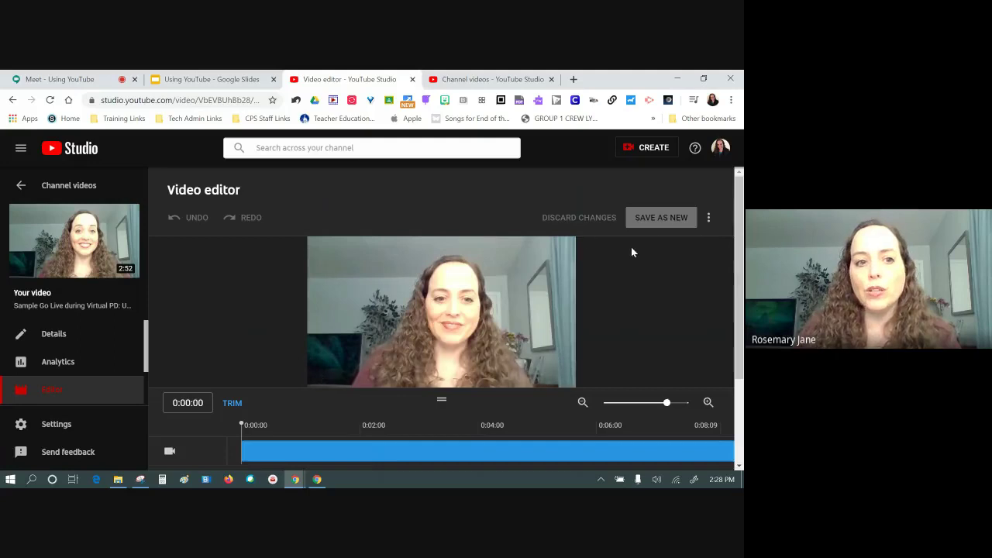
scroll(632, 251, down, 2)
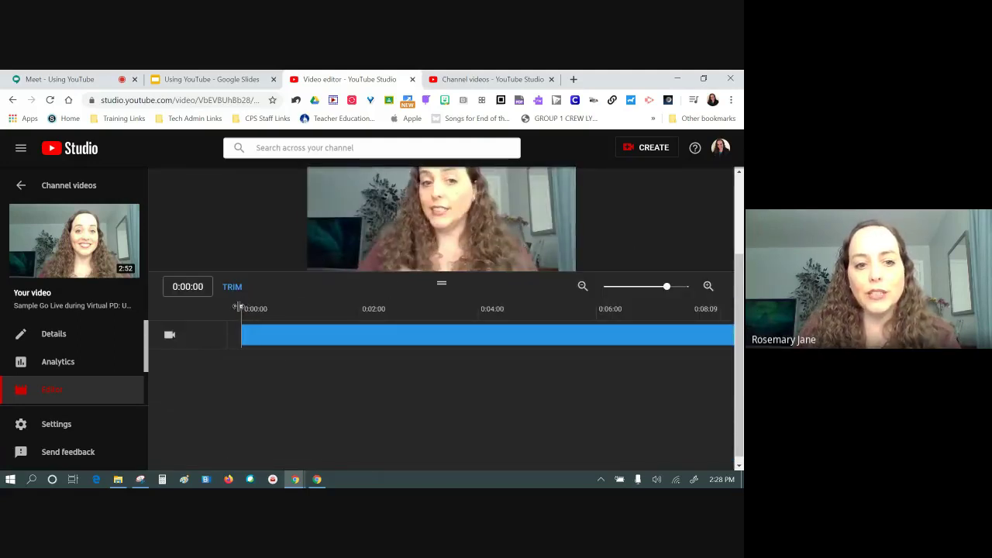
click(246, 308)
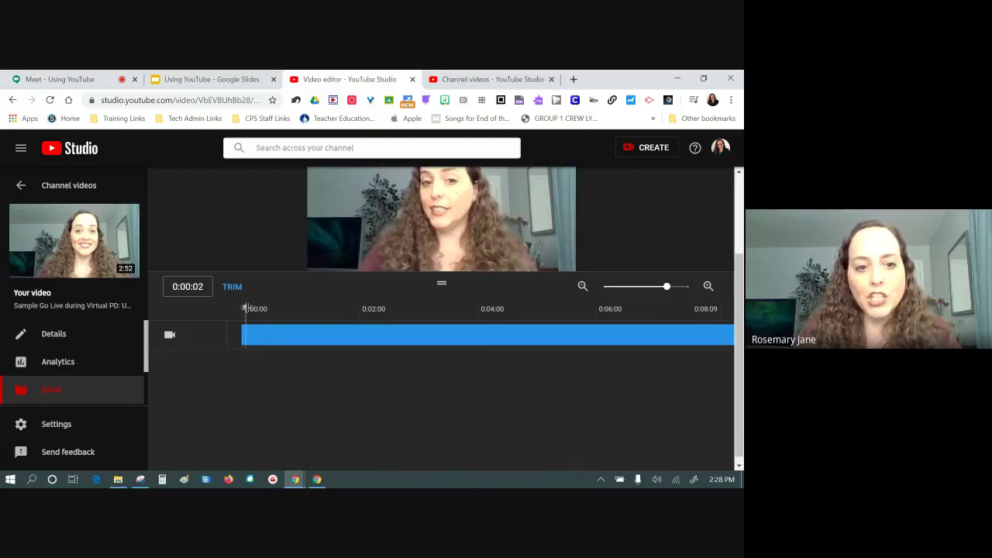
Start a trim, cancel it without changes, and open the video's Details page.
click(239, 287)
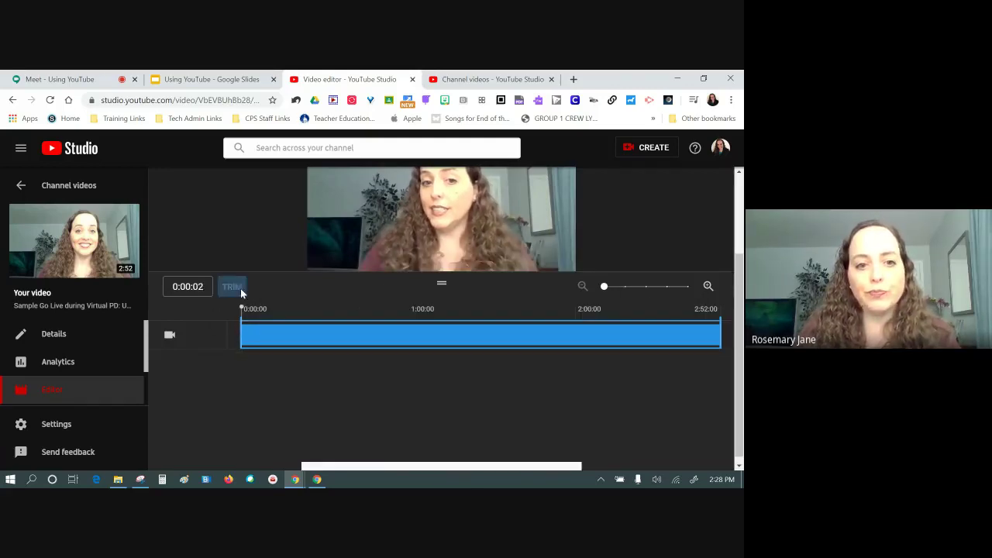
scroll(523, 319, up, 3)
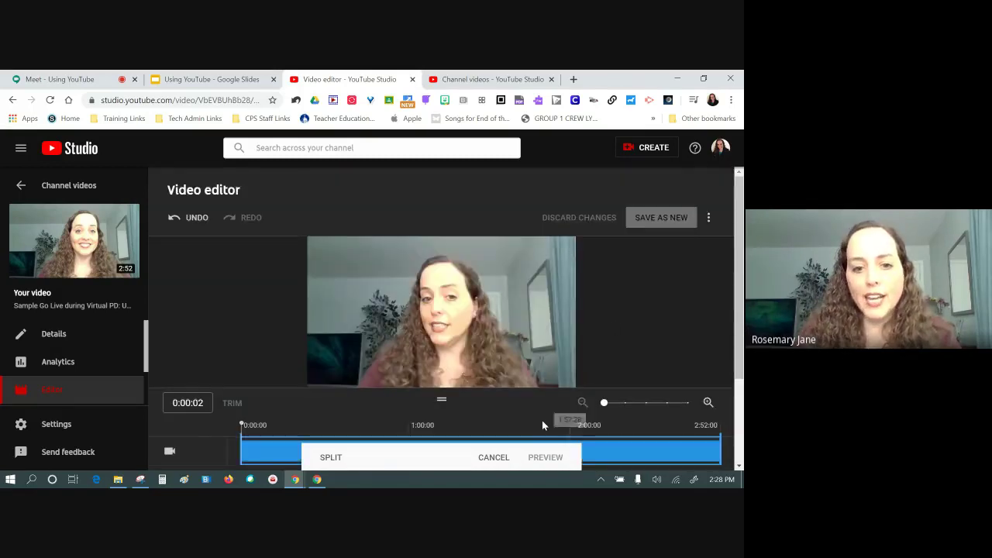
click(496, 464)
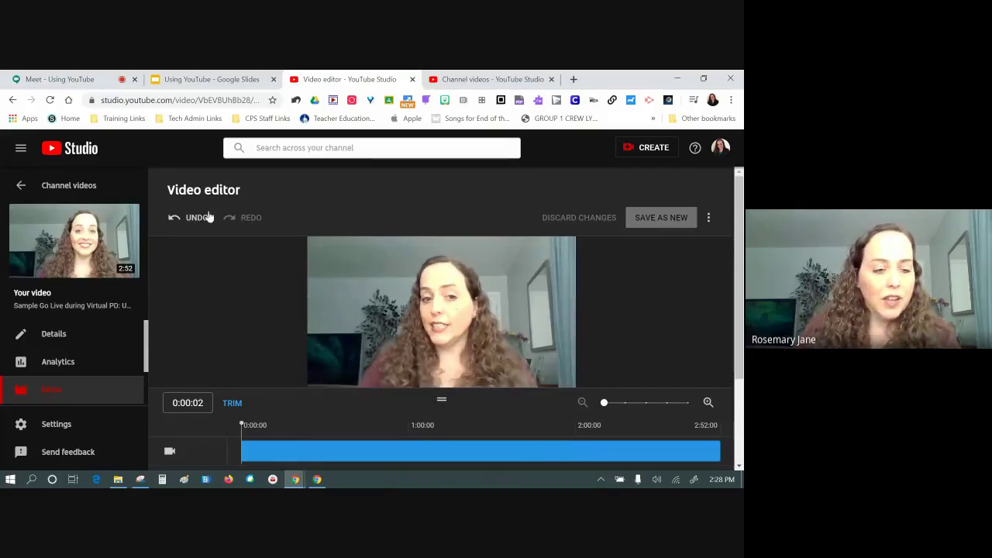
click(56, 337)
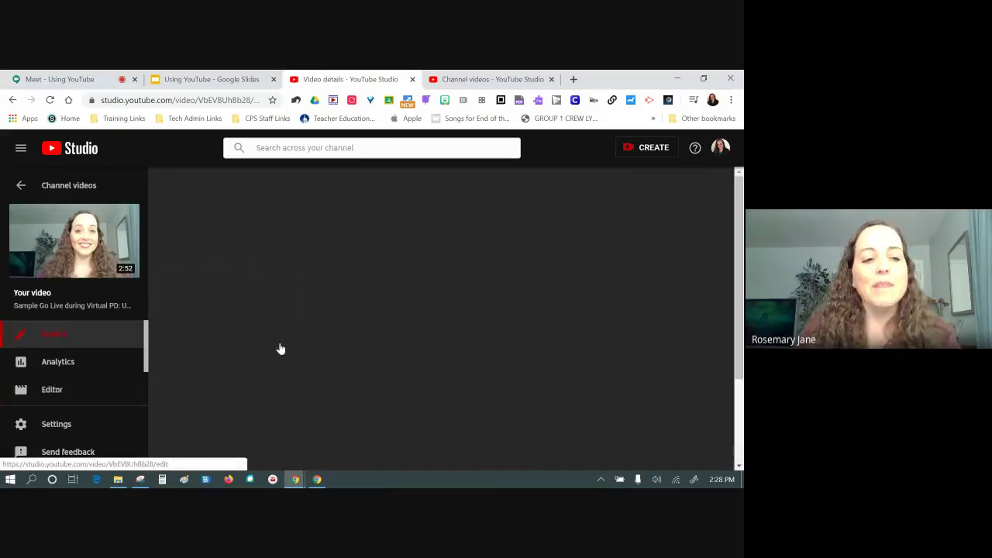
click(61, 426)
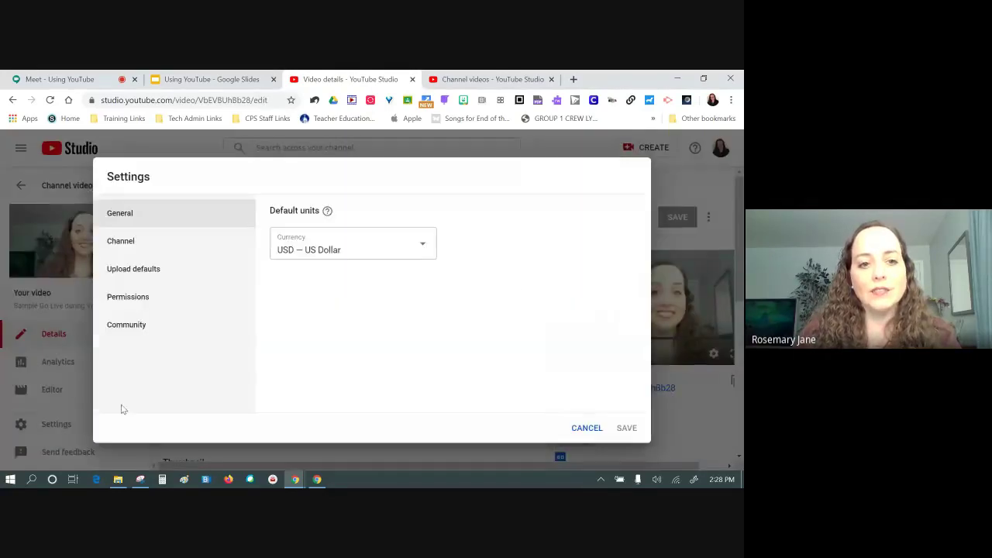
click(583, 428)
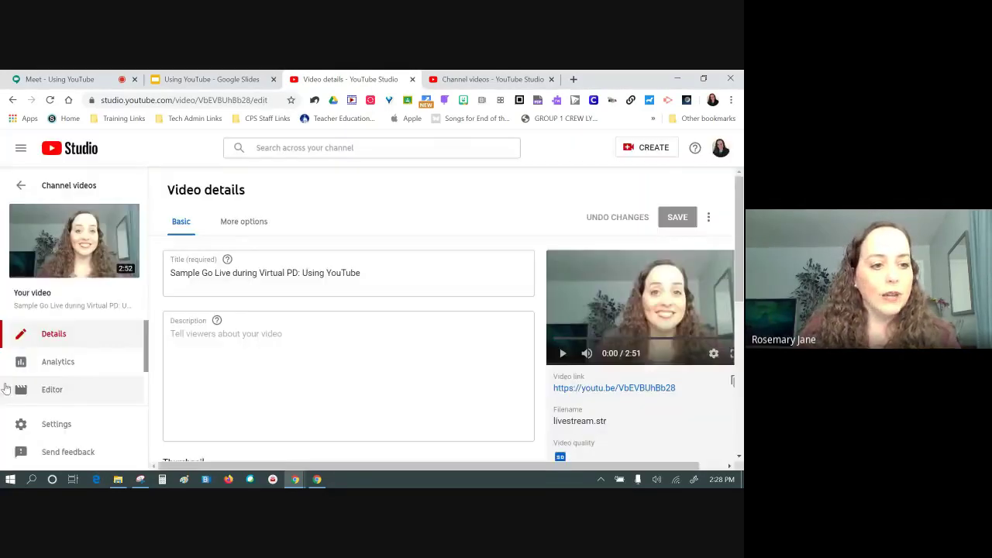
click(52, 392)
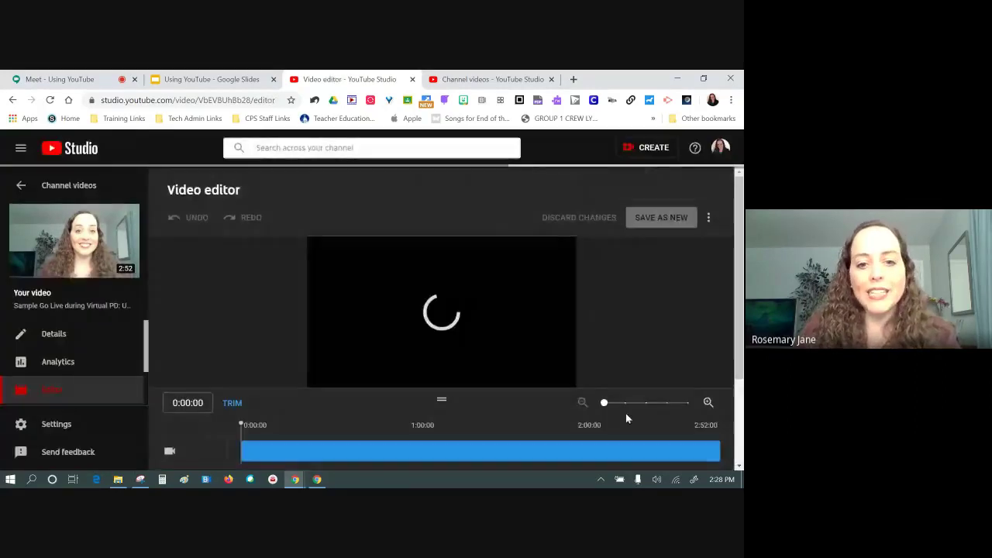
click(53, 336)
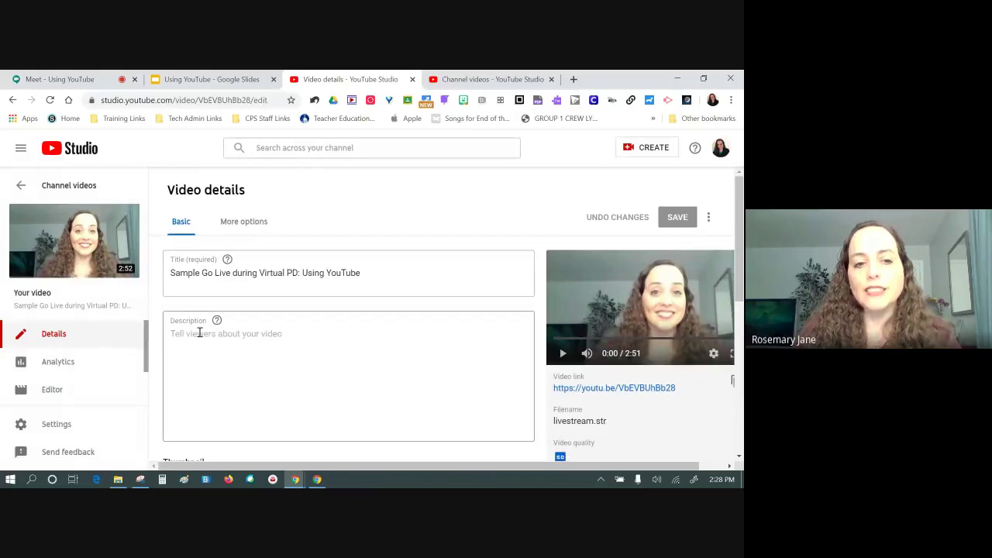
Scroll through the video's Basic details, starting from the description field.
click(193, 342)
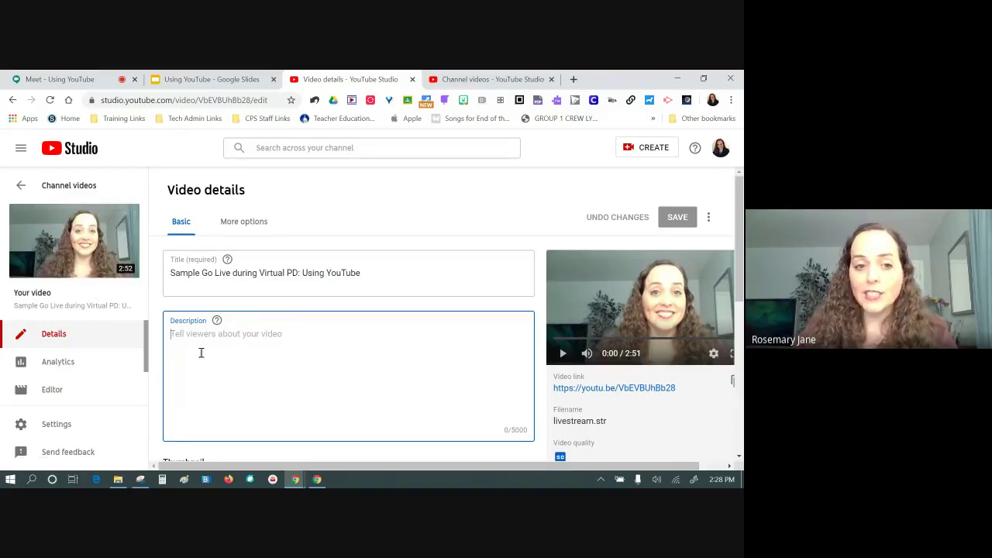
scroll(261, 371, down, 2)
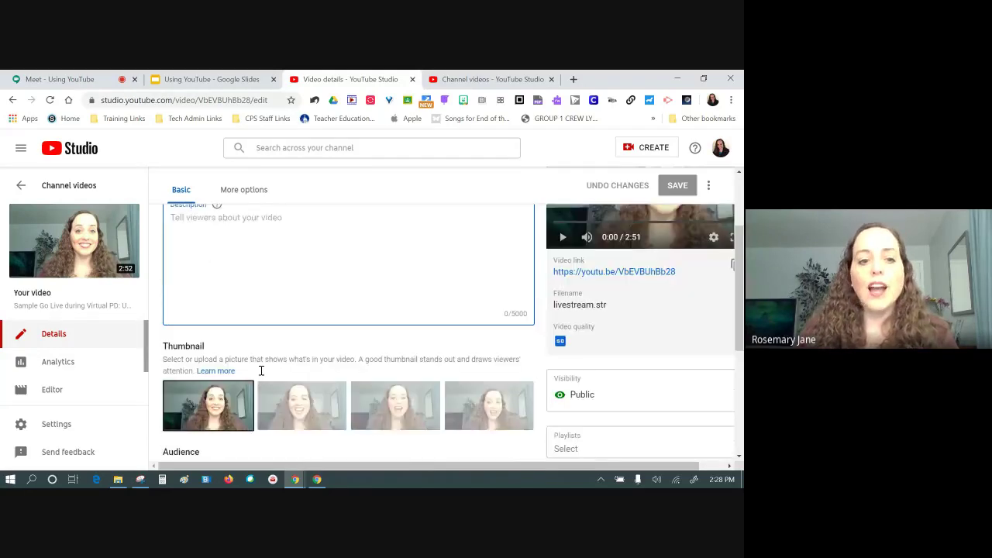
scroll(262, 373, up, 2)
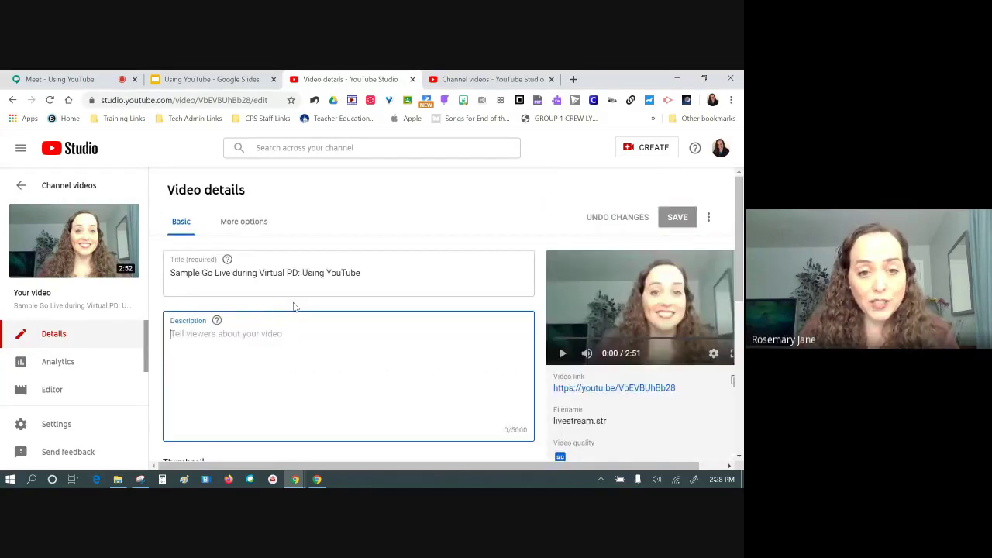
scroll(518, 319, down, 1)
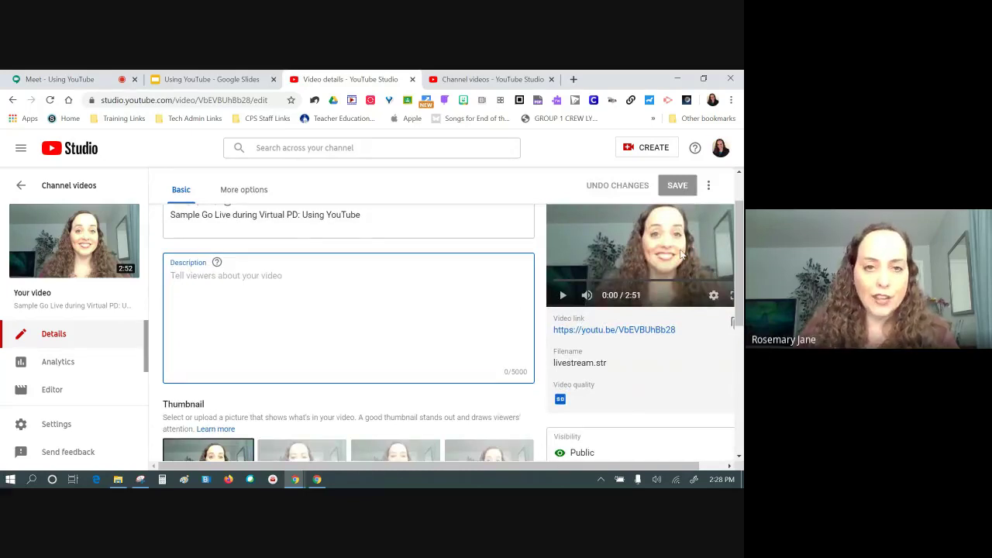
scroll(496, 264, down, 3)
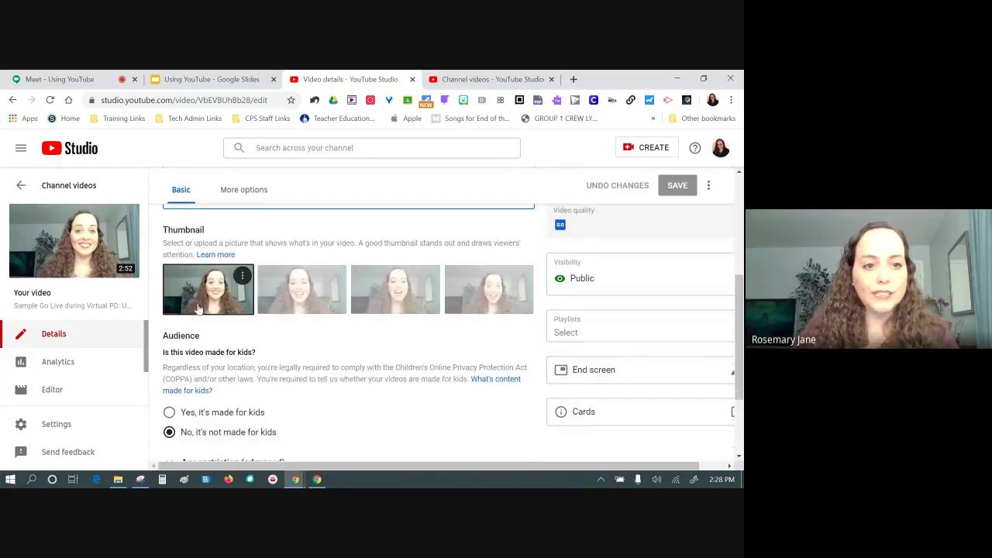
scroll(230, 292, up, 2)
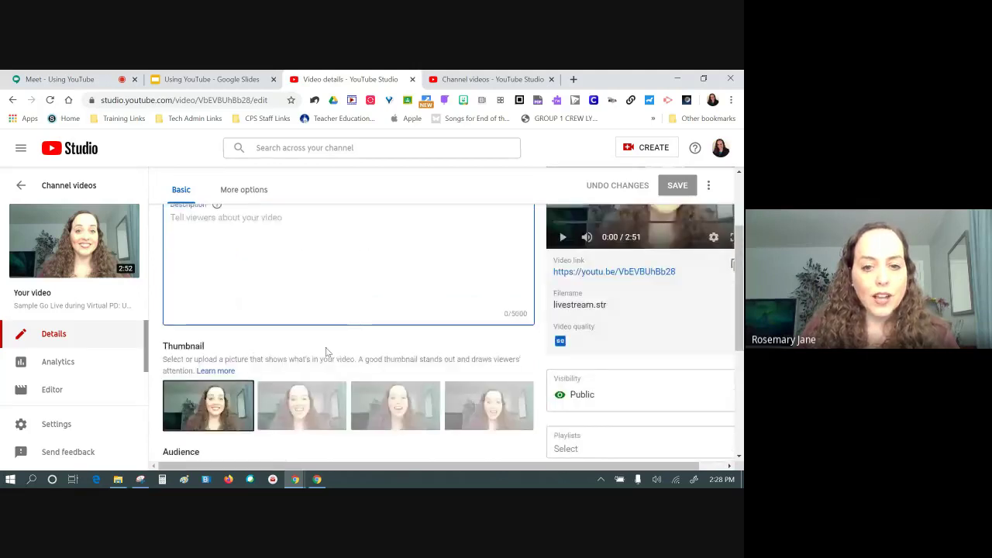
scroll(326, 353, down, 2)
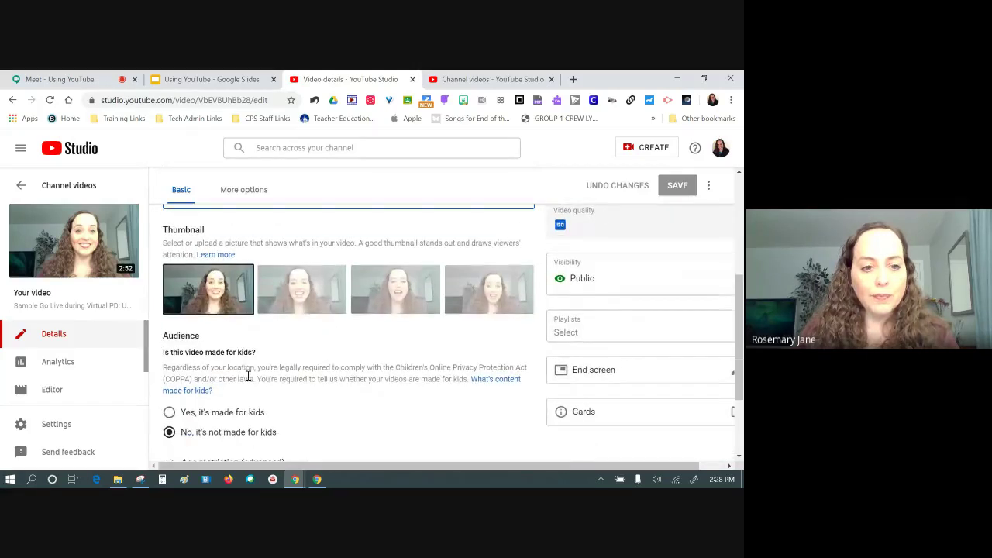
Keep the first still as the thumbnail, dismissing its options unchanged.
click(215, 288)
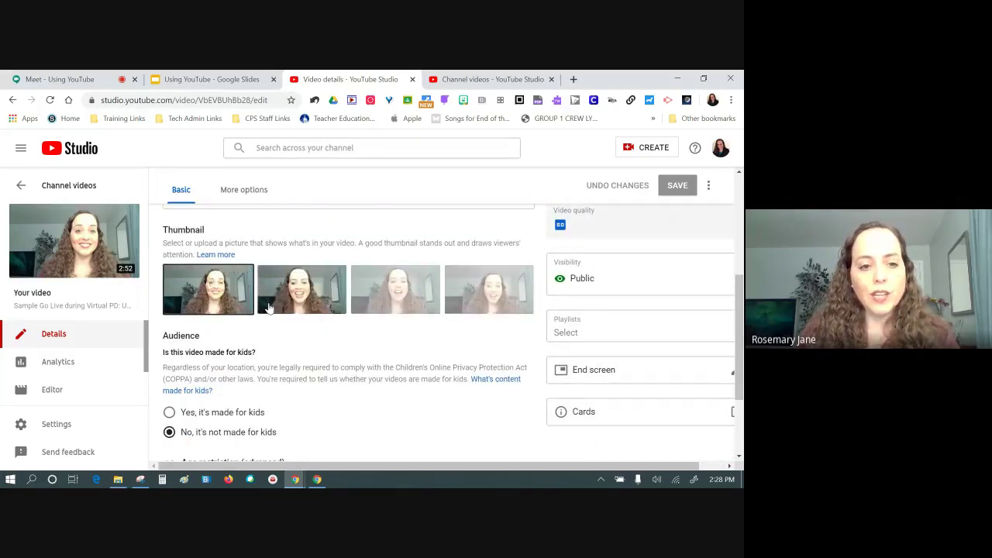
click(242, 276)
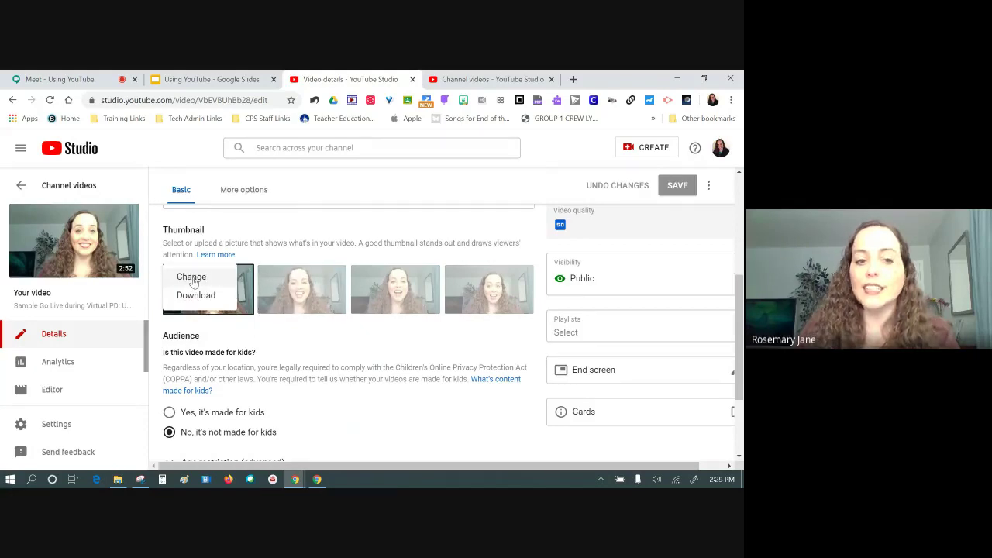
click(231, 344)
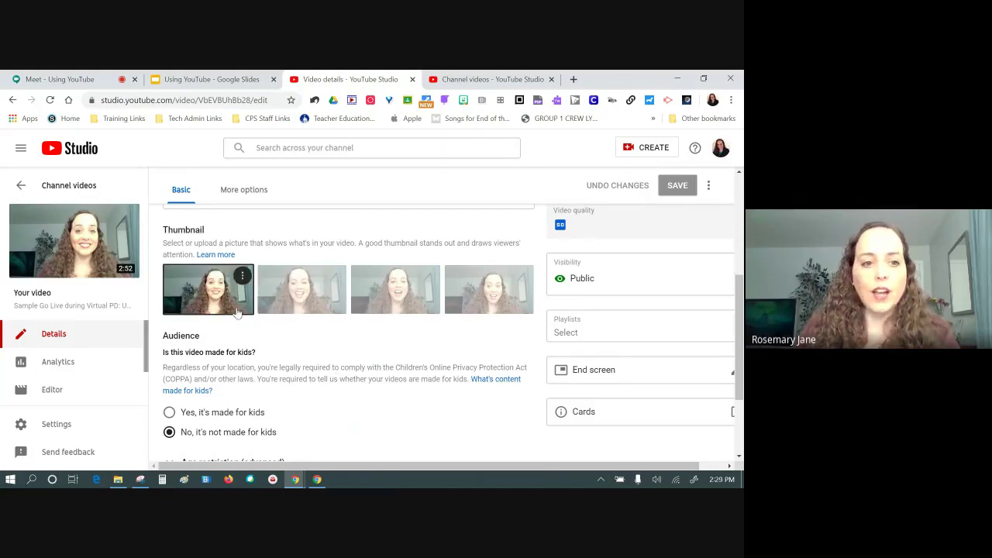
Check the advanced settings under More options, return to Basic, then go to the Using YouTube slides.
scroll(259, 356, down, 2)
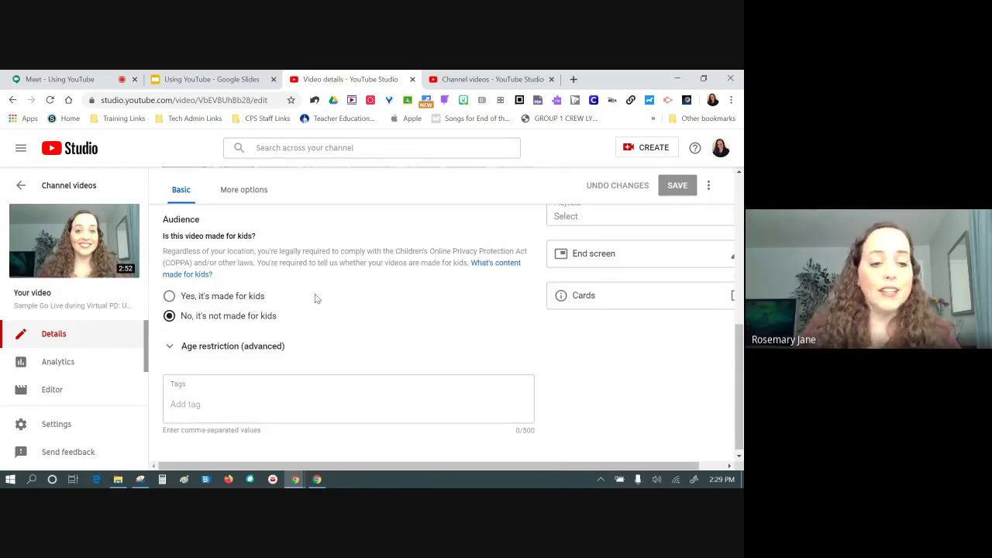
scroll(317, 301, down, 1)
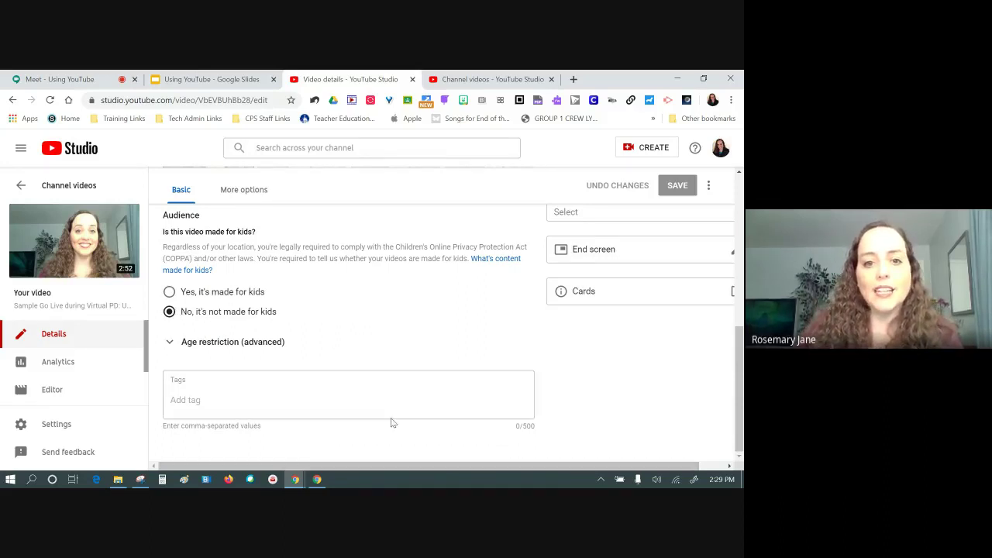
scroll(311, 380, up, 8)
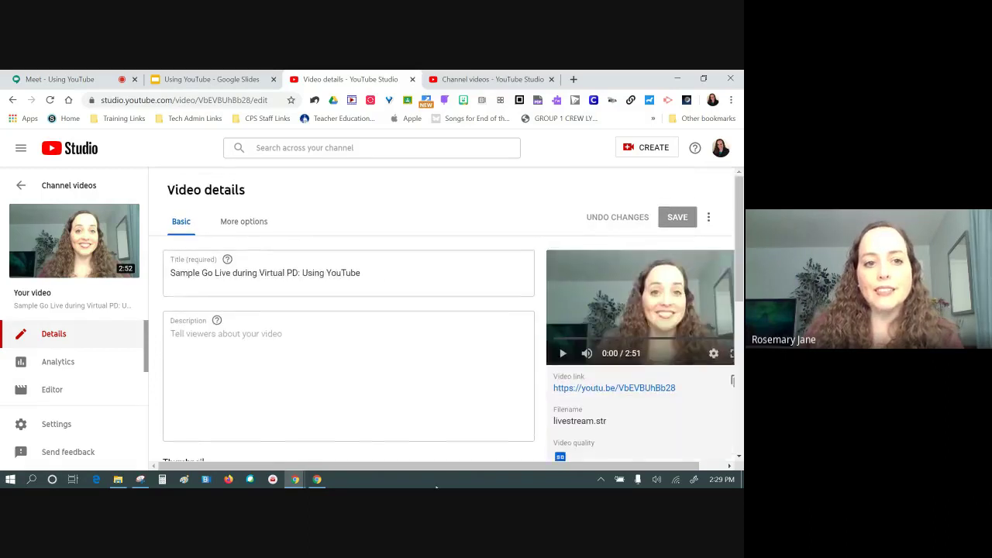
click(255, 225)
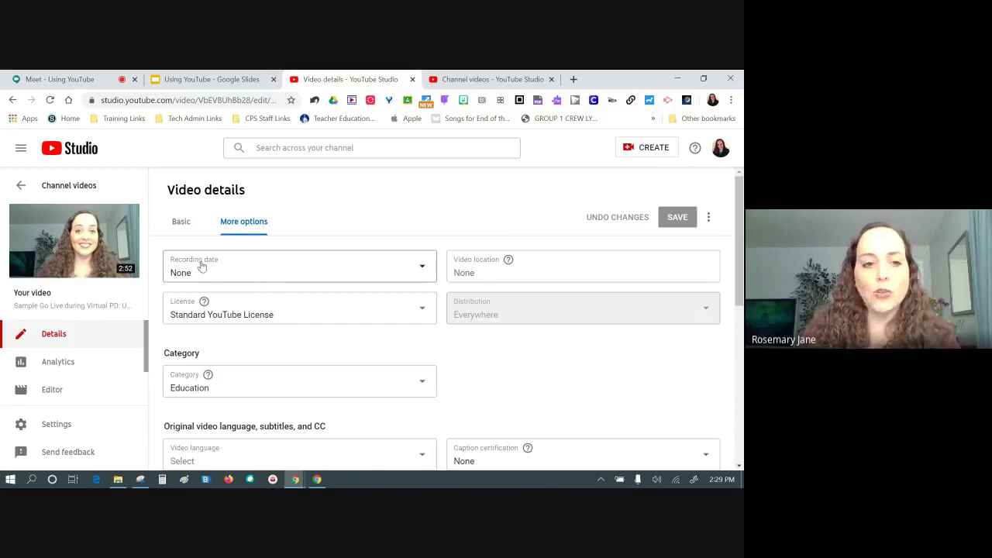
click(181, 223)
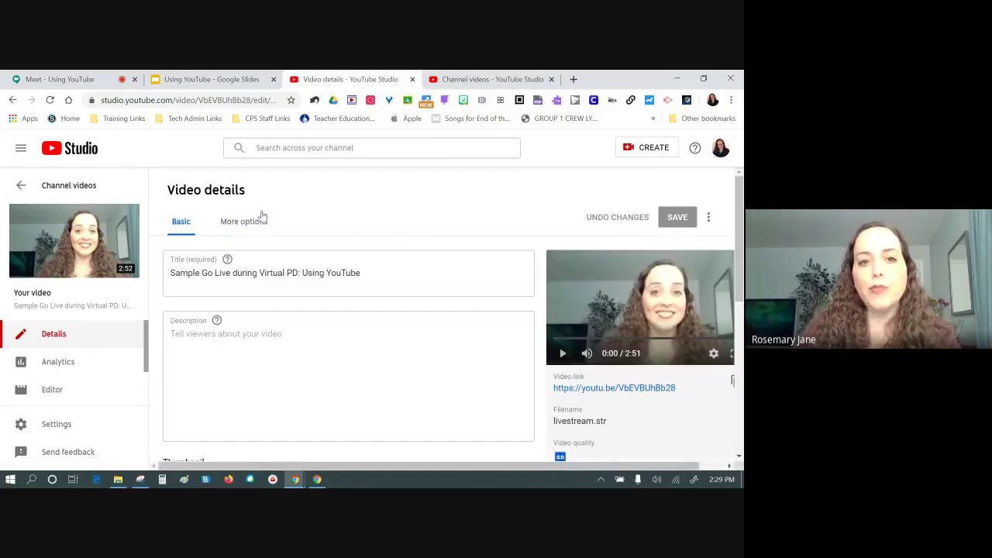
click(203, 80)
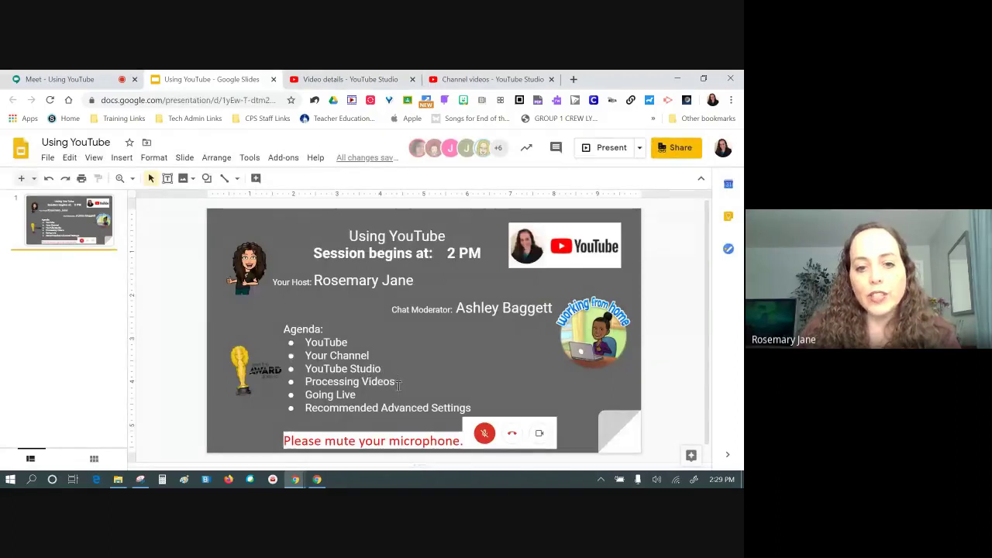
Point out the Processing Videos agenda item, then return to YouTube Studio's Channel videos tab.
click(419, 382)
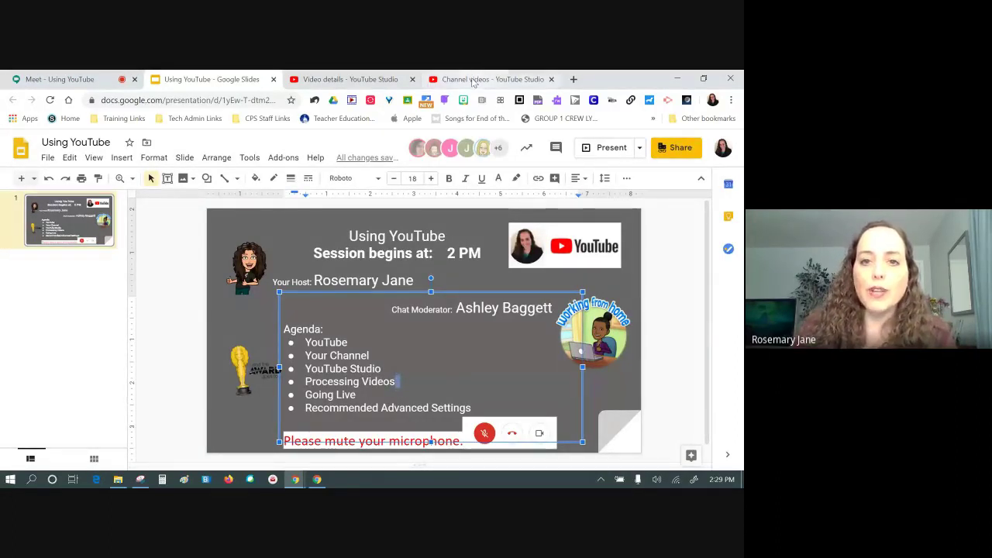
click(474, 80)
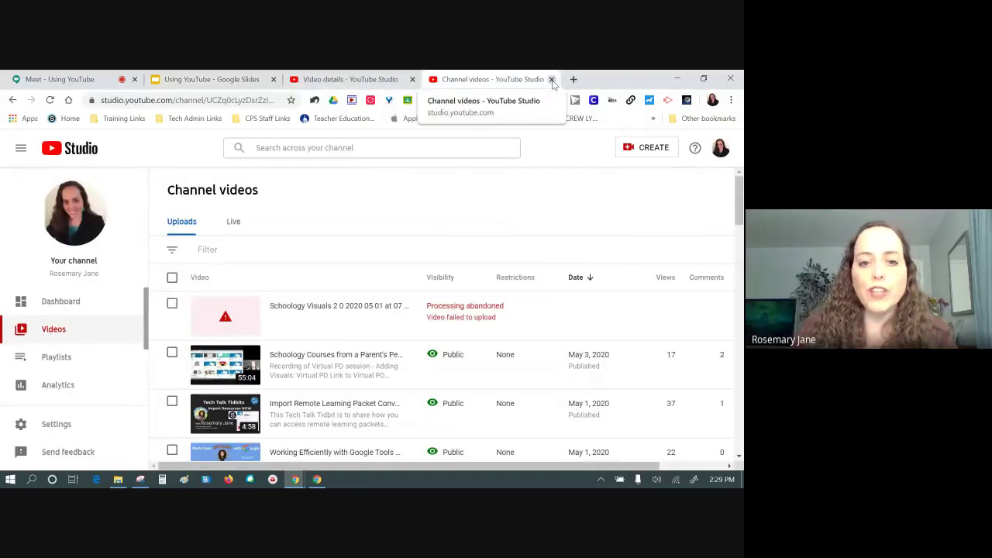
Delete the failed 'Processing abandoned' upload forever and close the Channel videos tab.
click(172, 303)
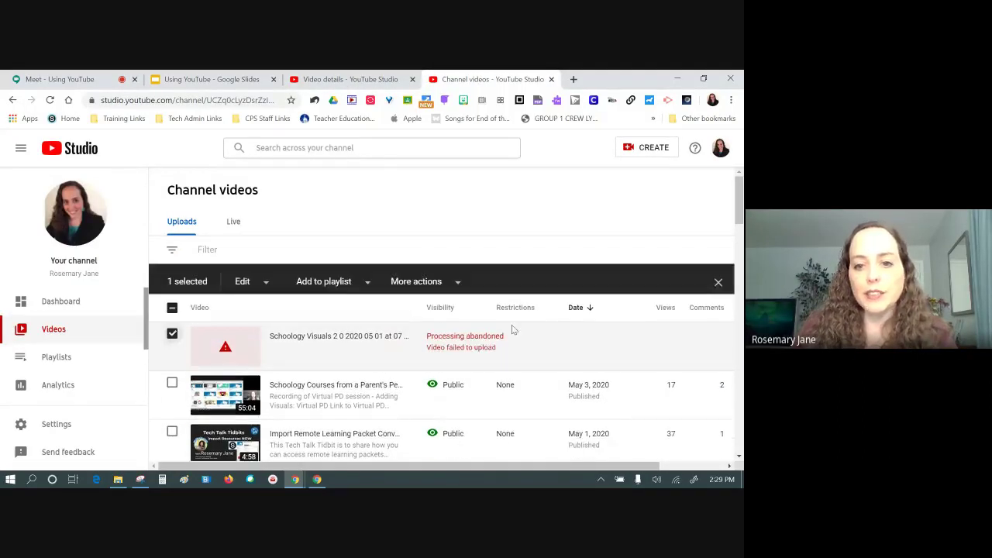
click(416, 281)
click(423, 301)
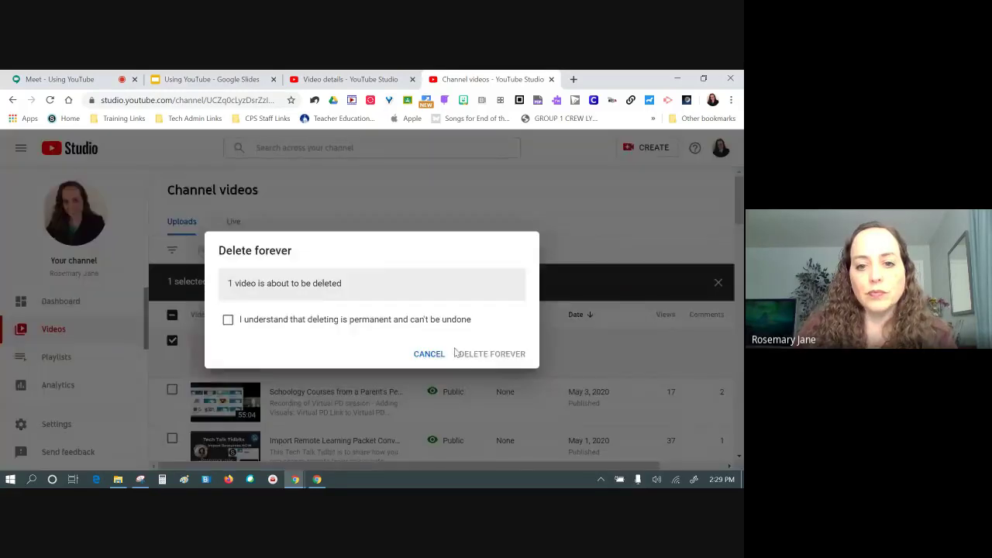
click(228, 320)
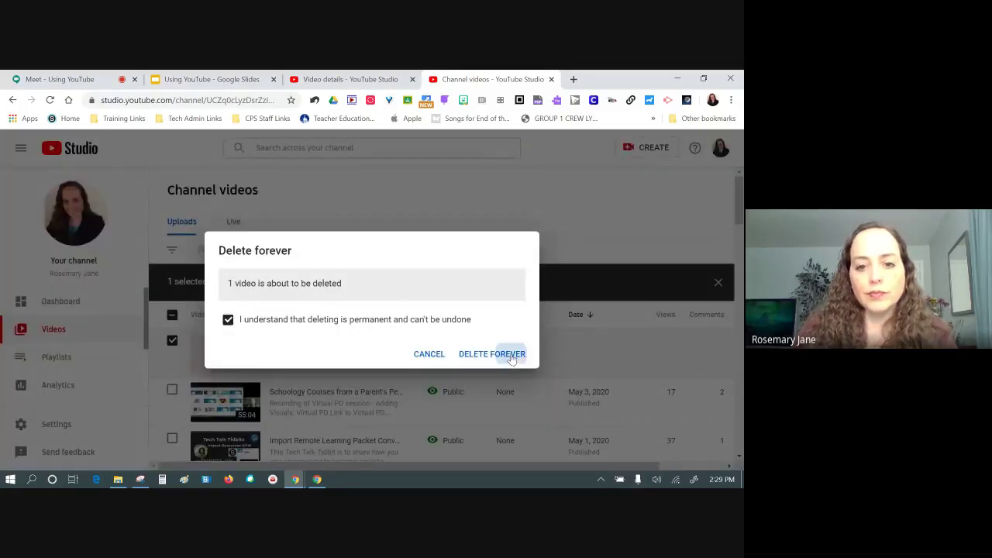
click(510, 356)
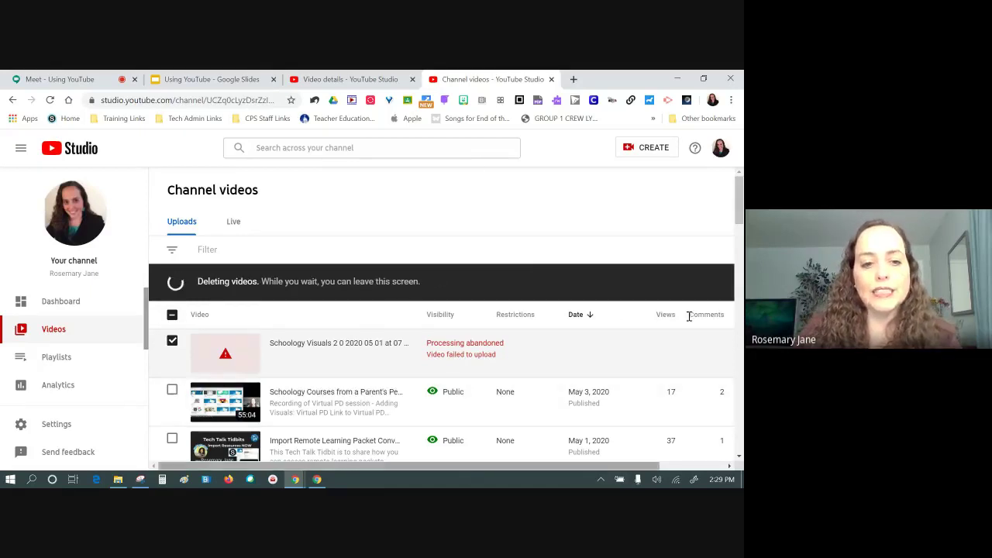
click(551, 79)
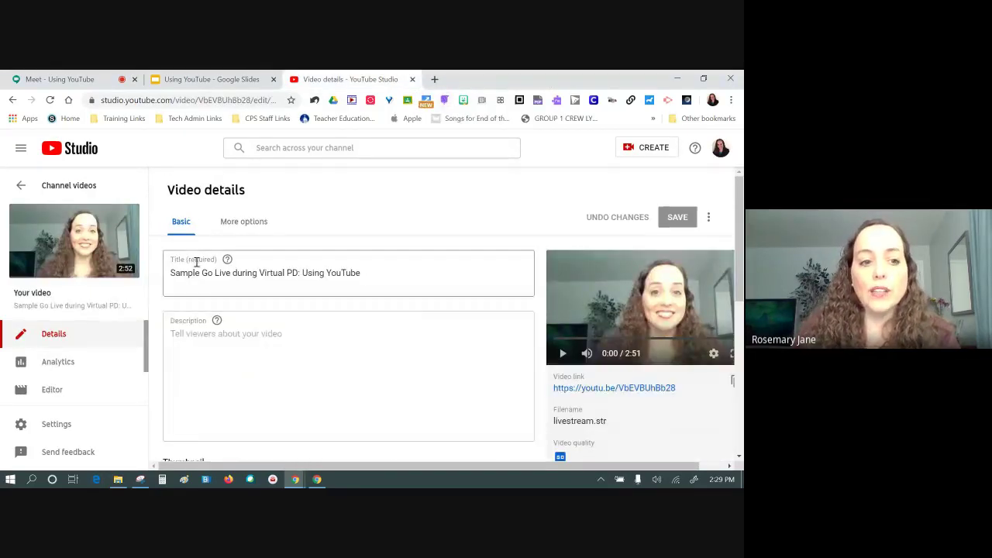
Type 'h' into the video description and save the details.
click(208, 351)
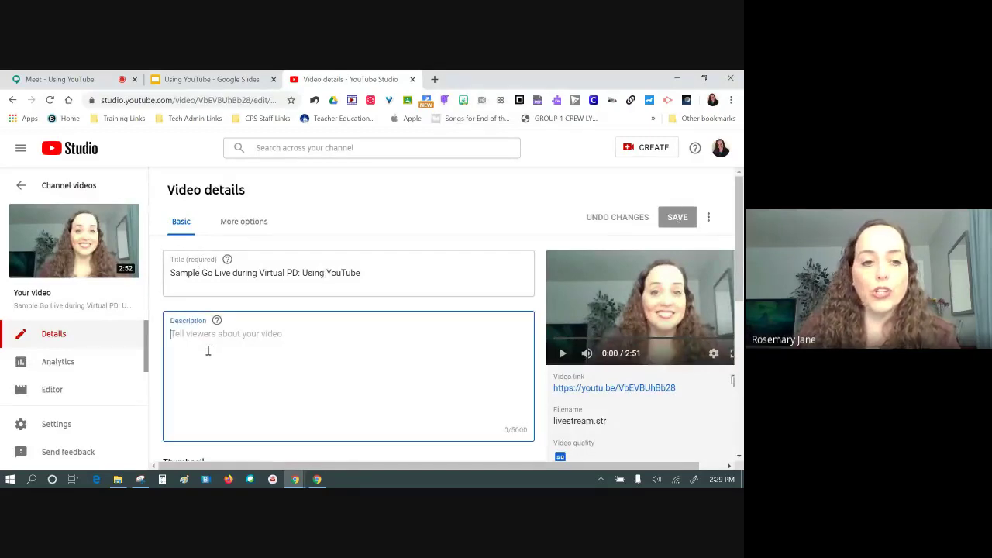
text(hh)
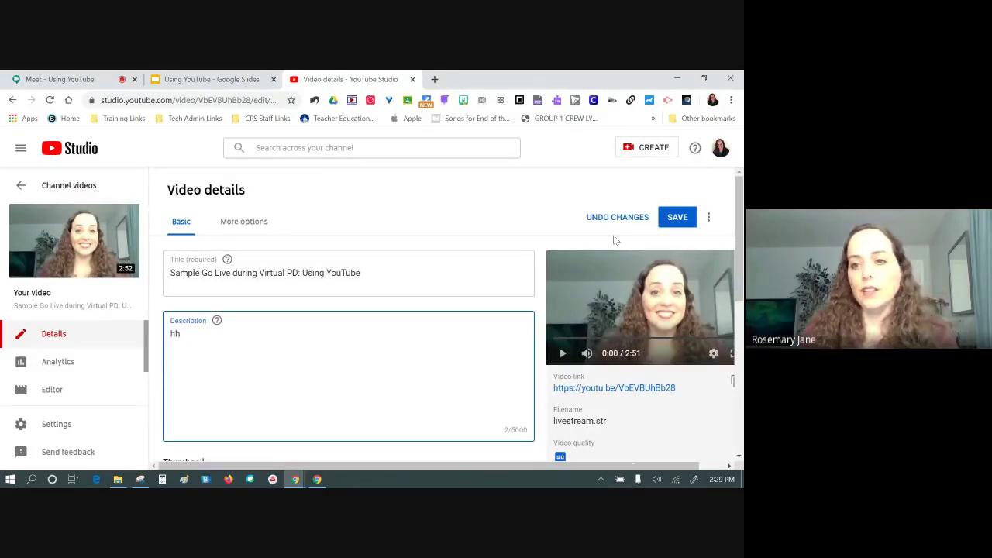
click(681, 218)
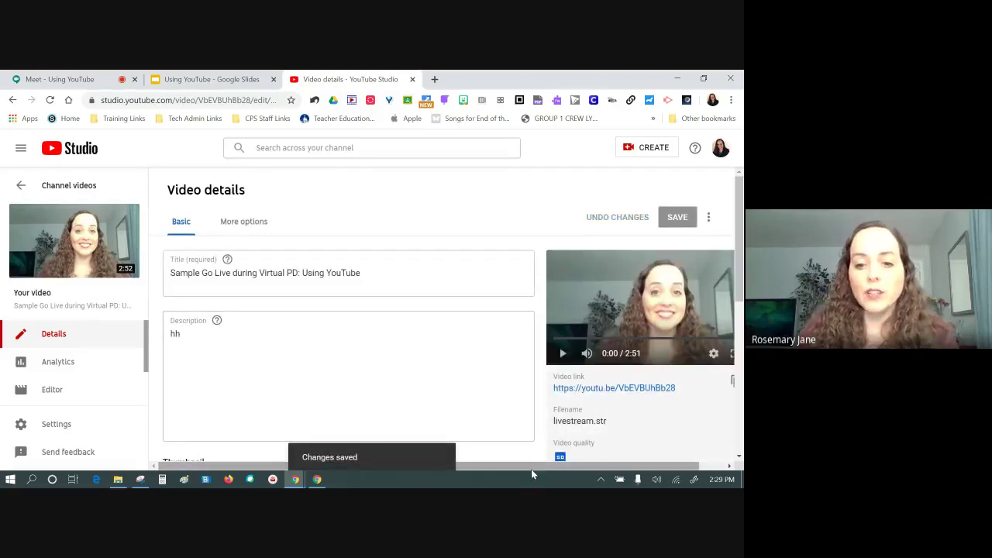
Copy the video's share link and confirm its visibility stays Public.
drag(531, 469, 591, 469)
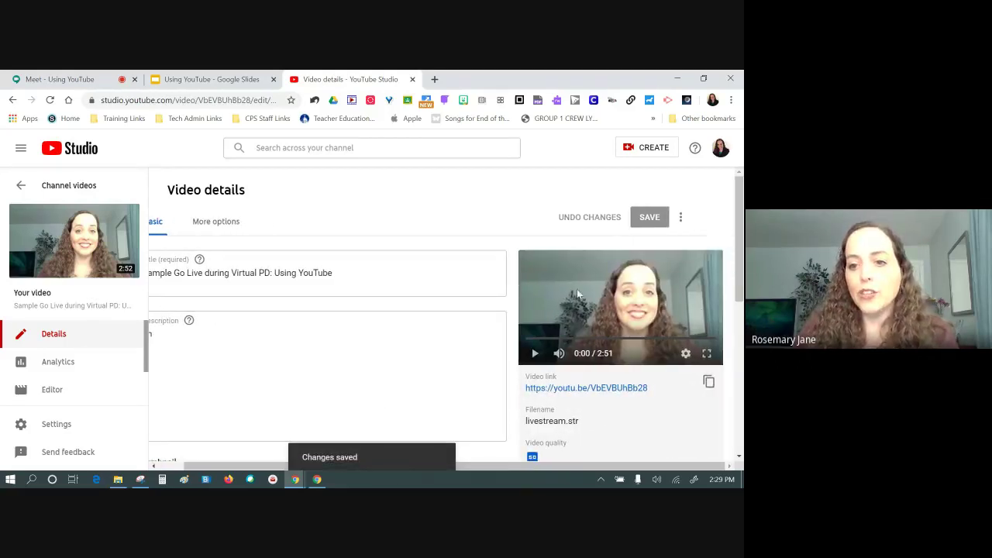
click(709, 382)
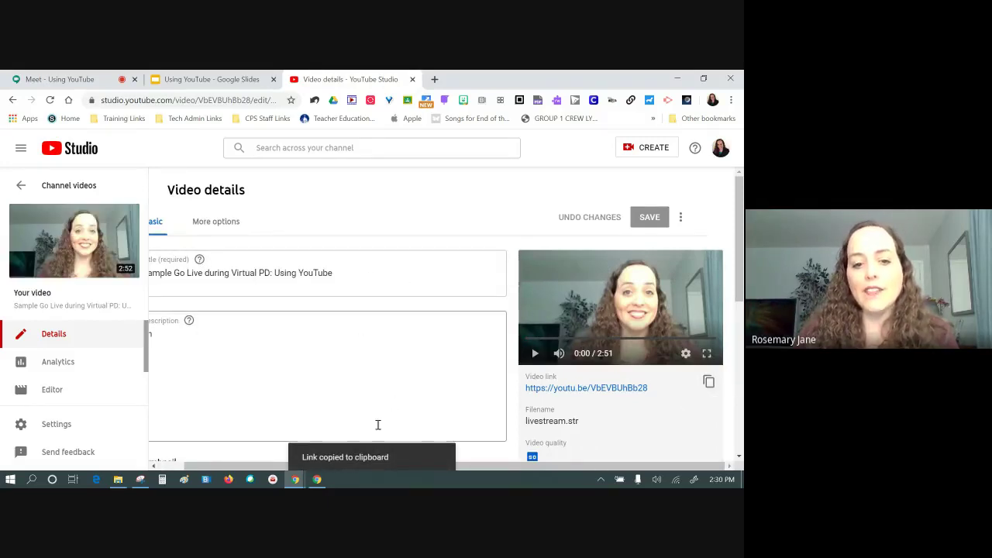
scroll(411, 383, down, 3)
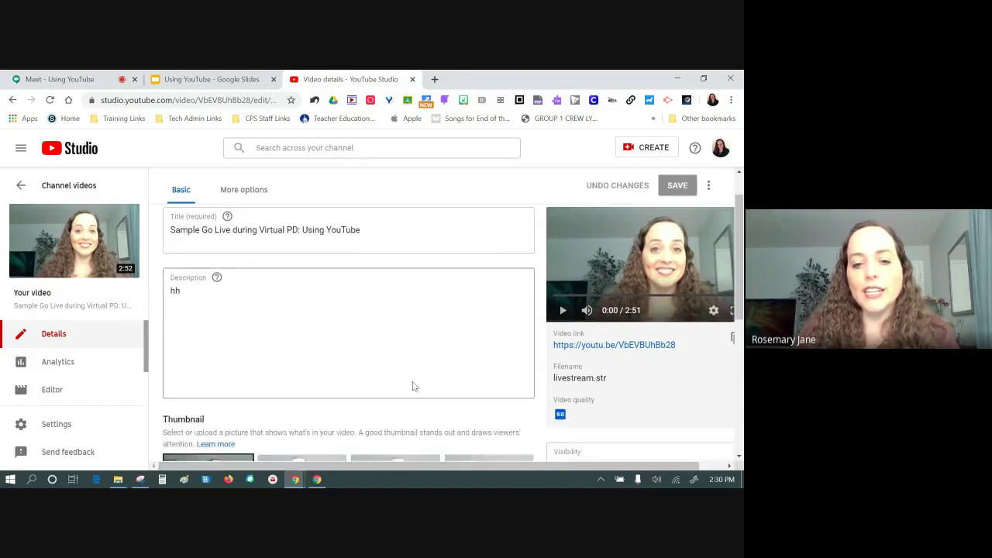
click(610, 337)
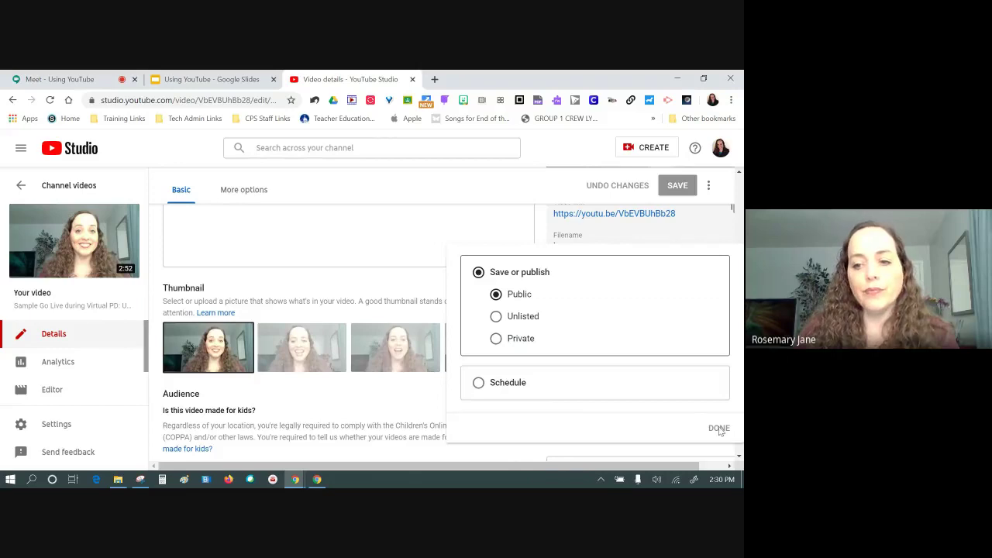
click(423, 194)
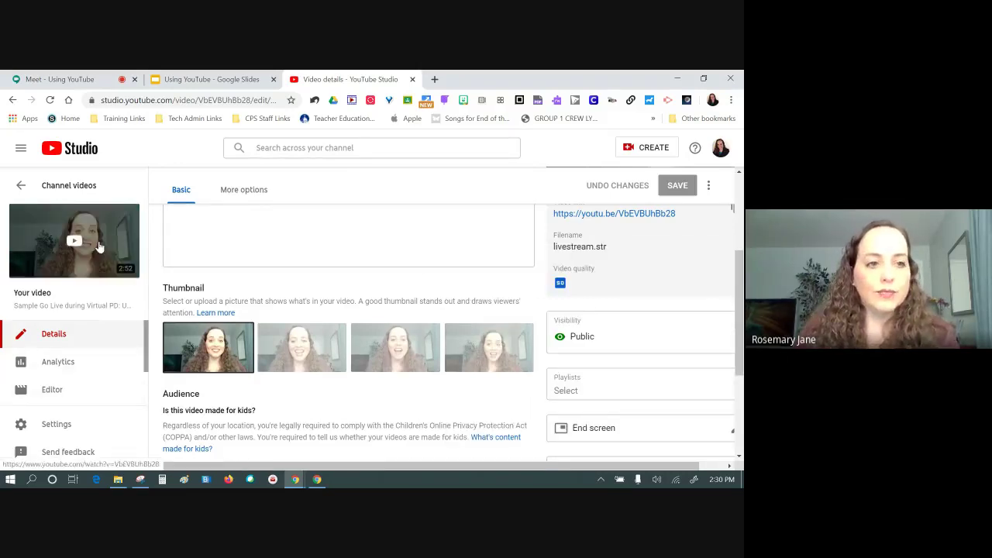
Go back to the Channel videos uploads list.
click(49, 183)
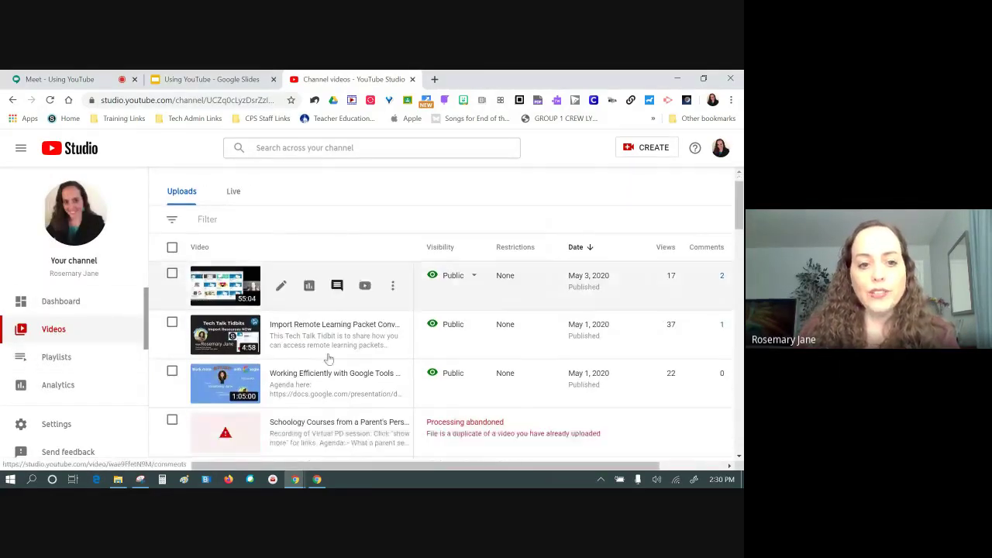
scroll(310, 349, down, 2)
scroll(273, 371, up, 2)
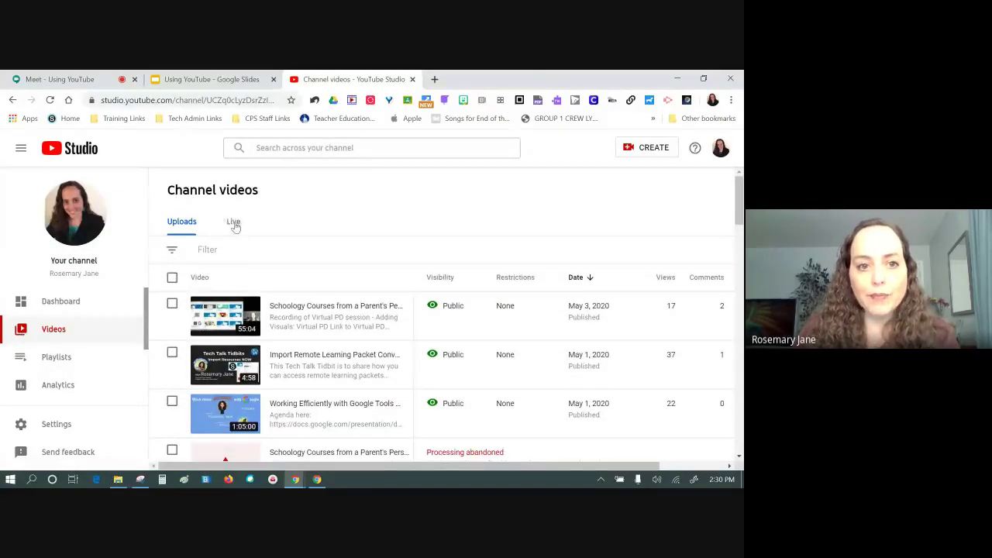
Show the channel's Live stream replays and scroll through the list.
click(234, 224)
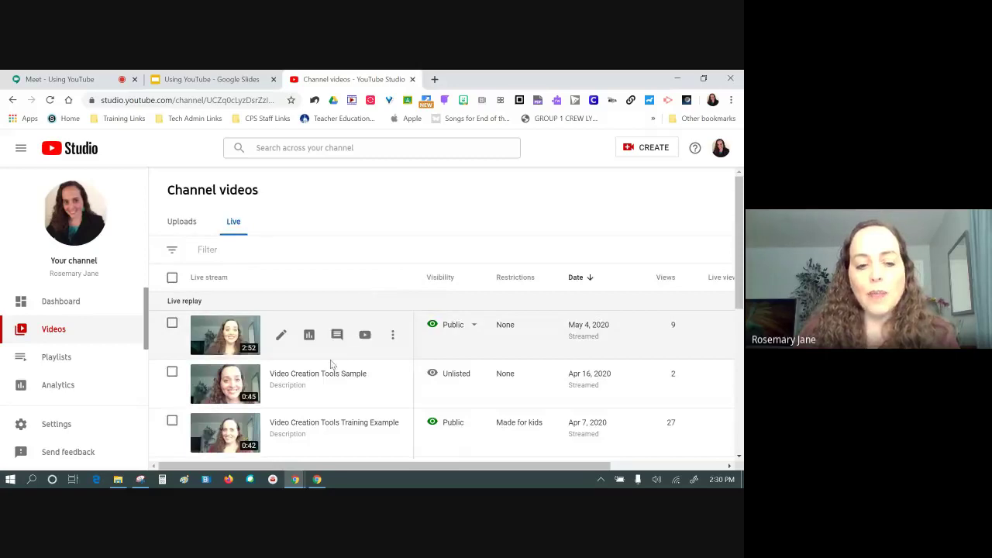
scroll(331, 364, down, 3)
scroll(333, 365, up, 3)
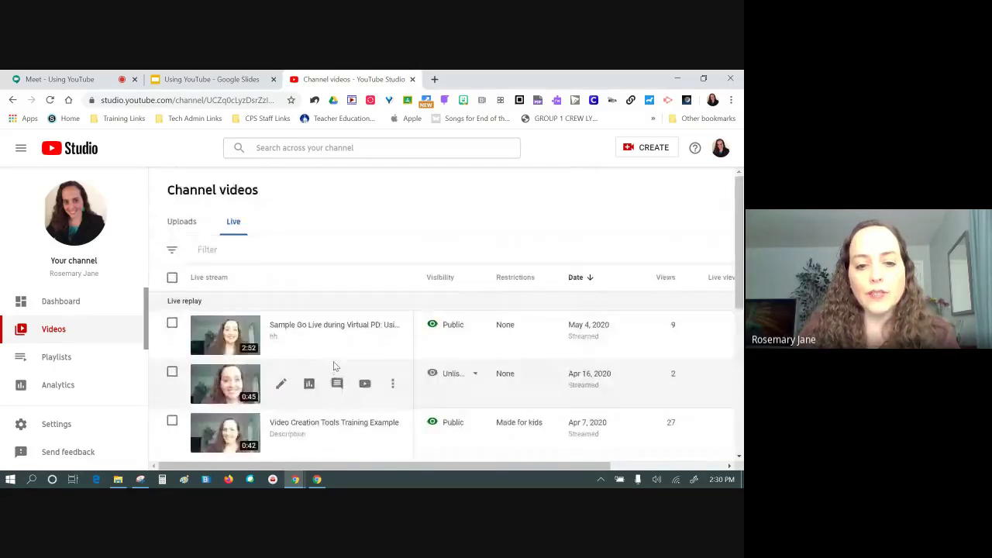
scroll(500, 310, down, 5)
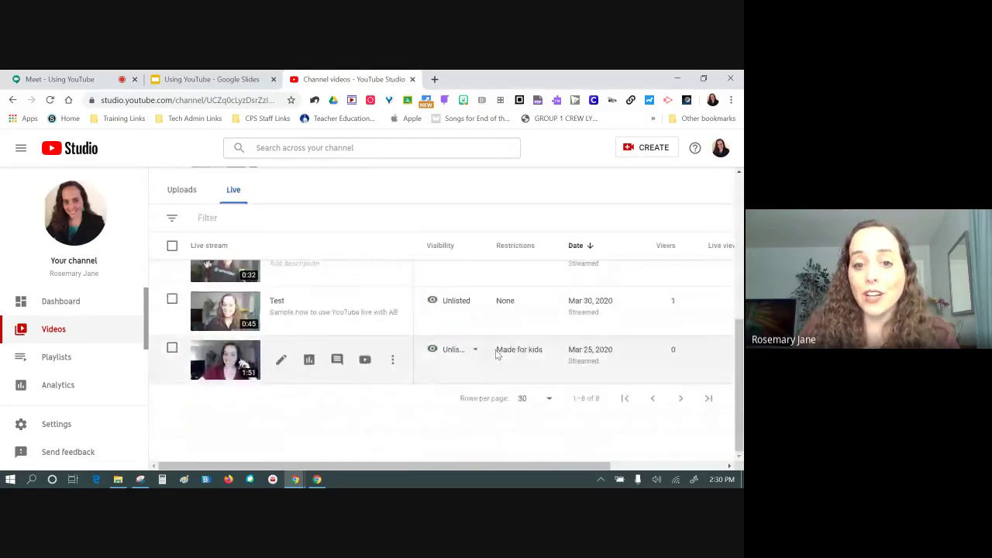
scroll(498, 355, up, 5)
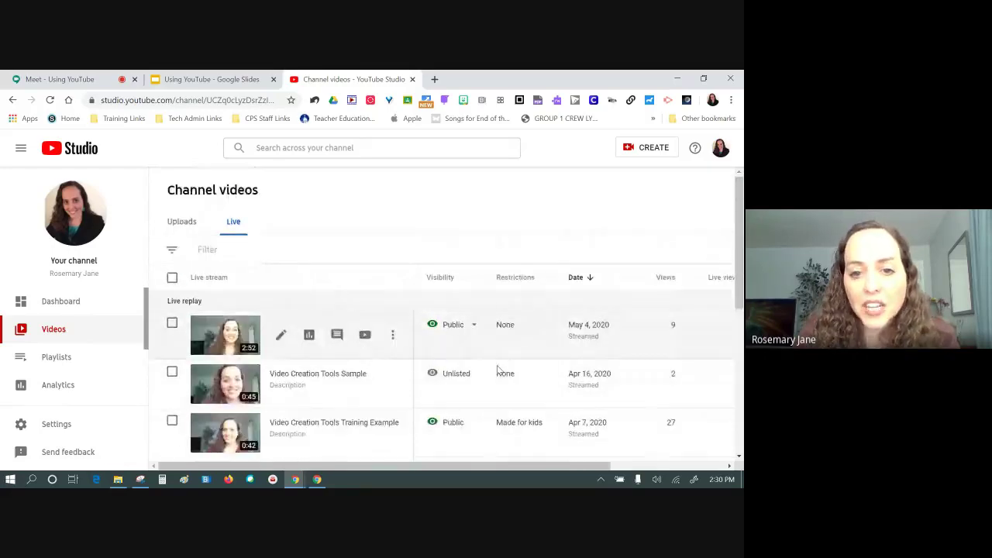
scroll(498, 370, down, 3)
scroll(499, 373, down, 1)
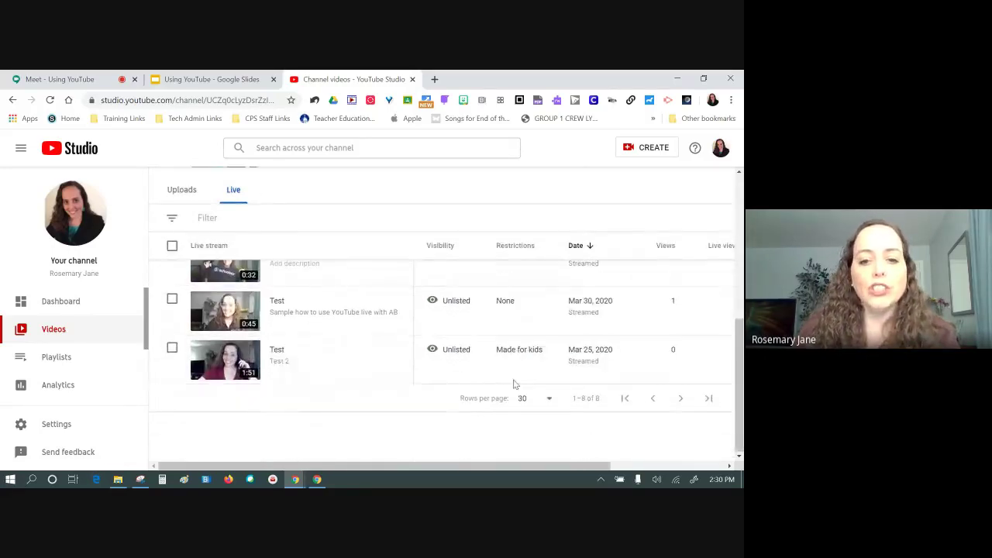
scroll(458, 374, up, 5)
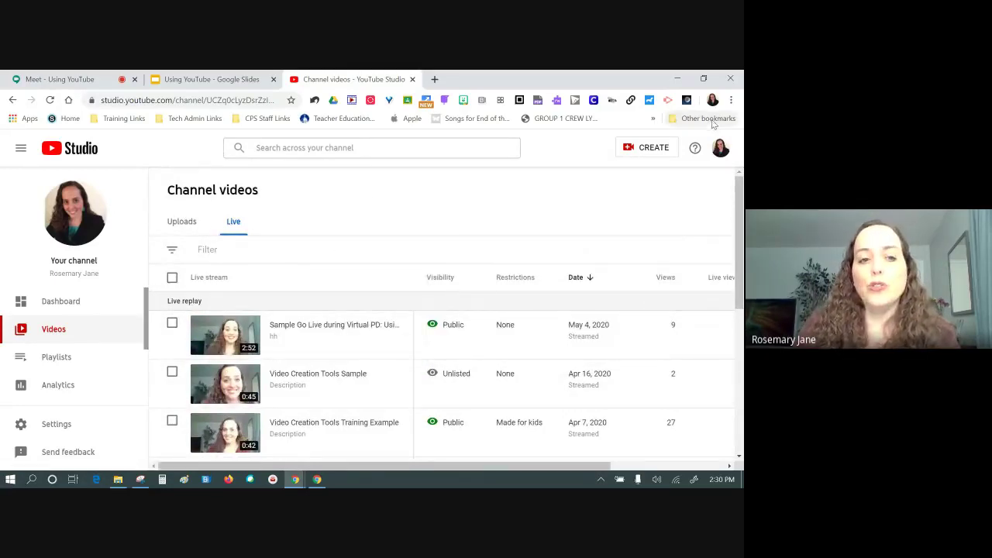
Flip to Uploads and back to Live, then check the newest replay's visibility unchanged.
click(183, 223)
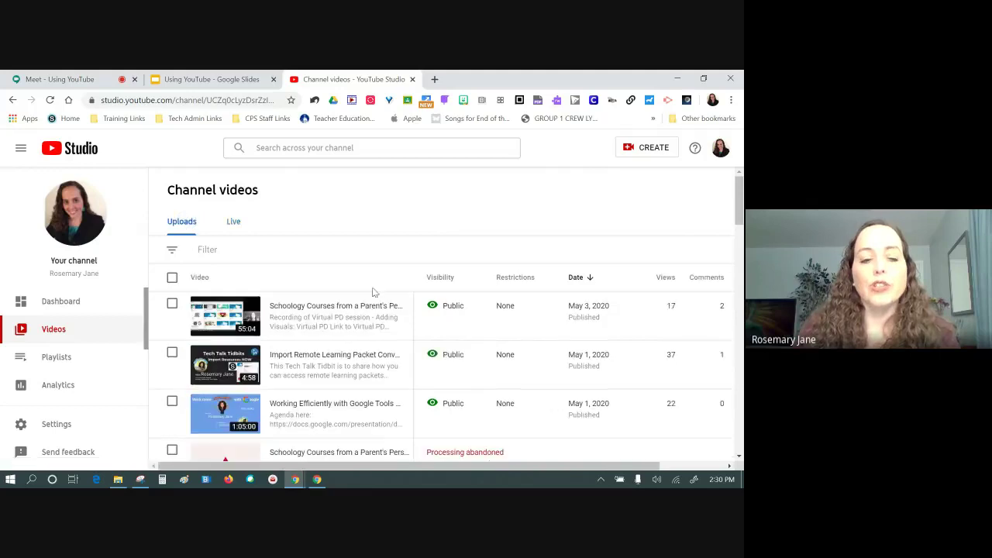
click(235, 223)
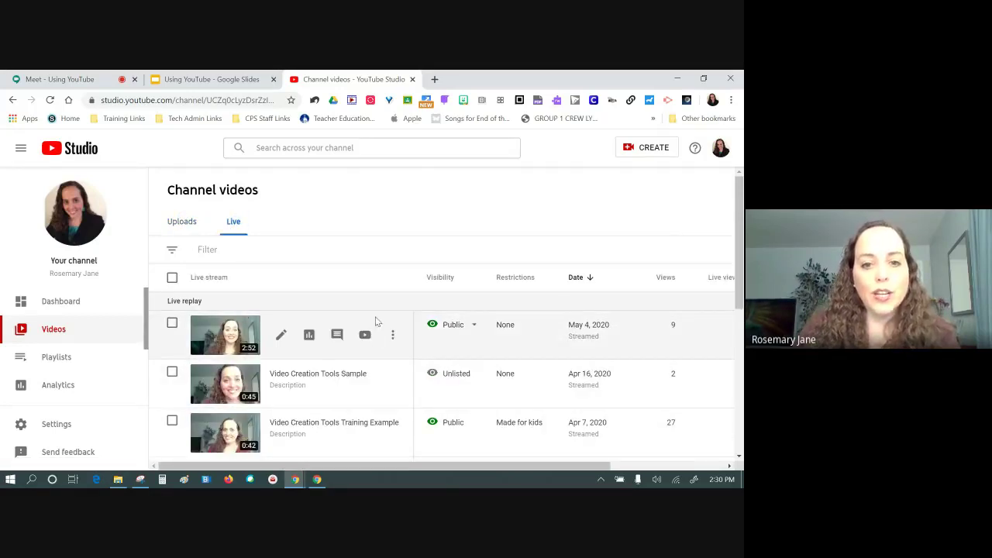
scroll(376, 352, down, 5)
scroll(376, 364, up, 6)
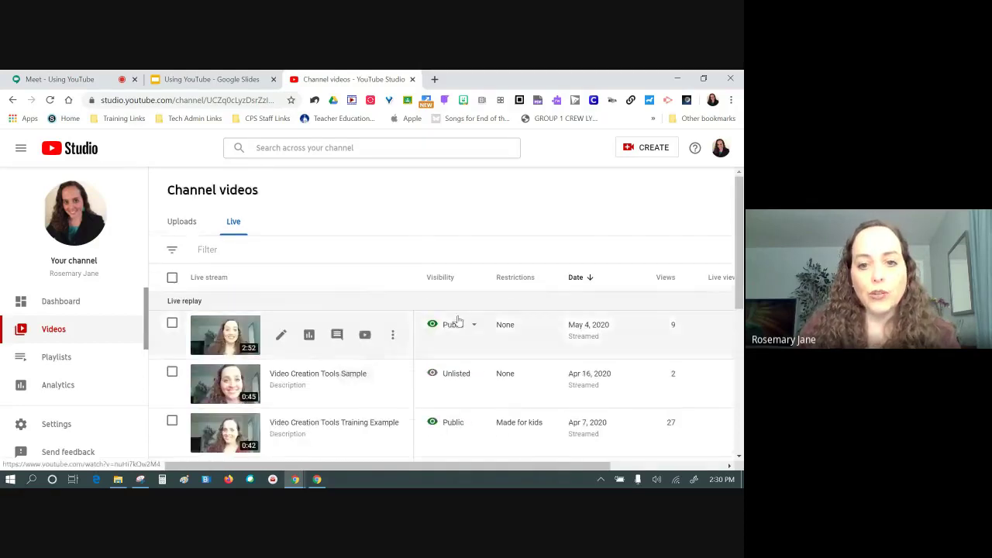
click(474, 326)
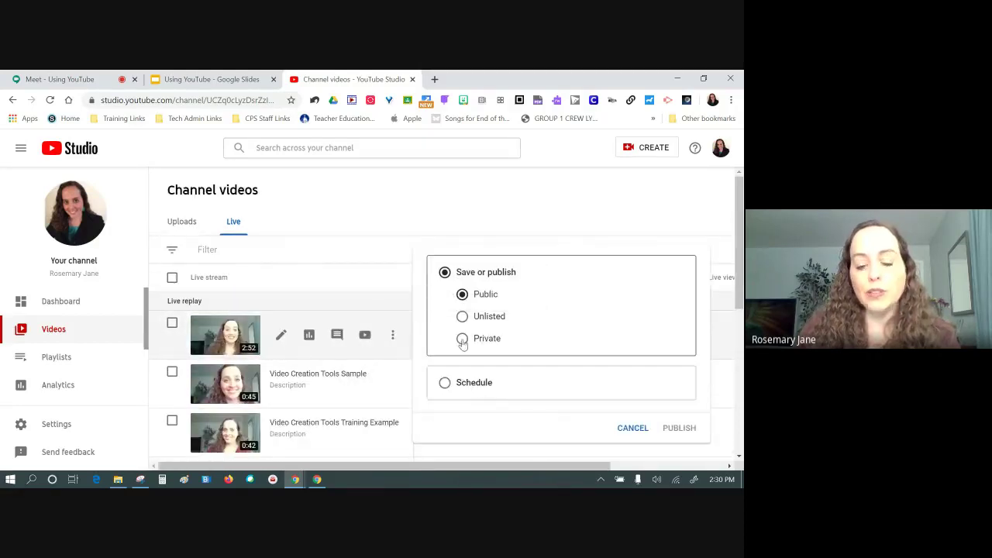
click(633, 428)
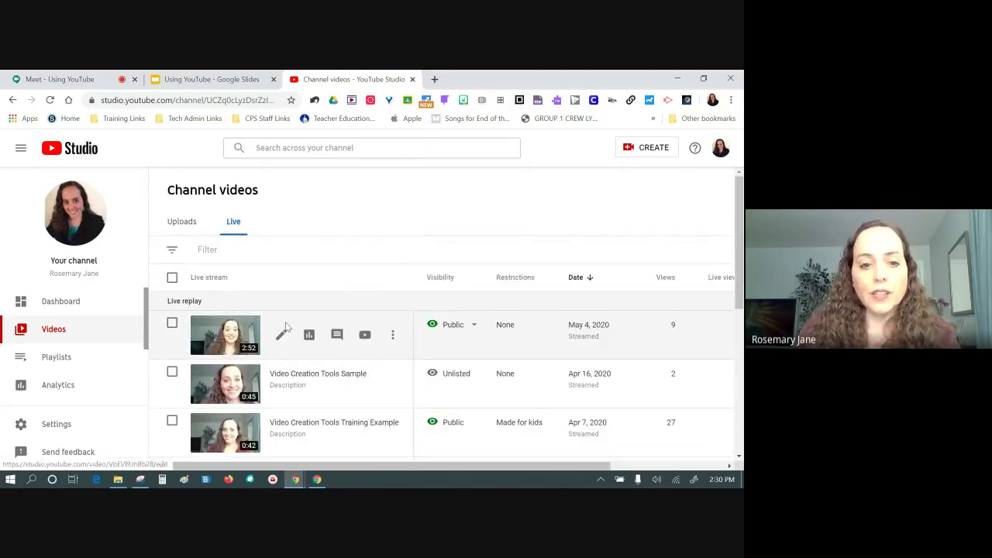
View the Sample Go Live replay's details, then return to the Using YouTube slides.
click(279, 335)
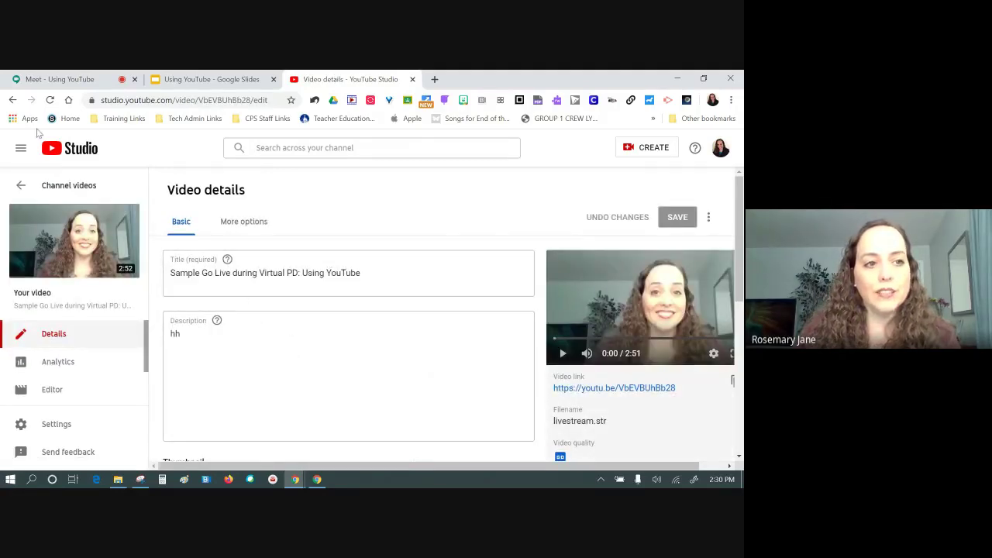
click(23, 185)
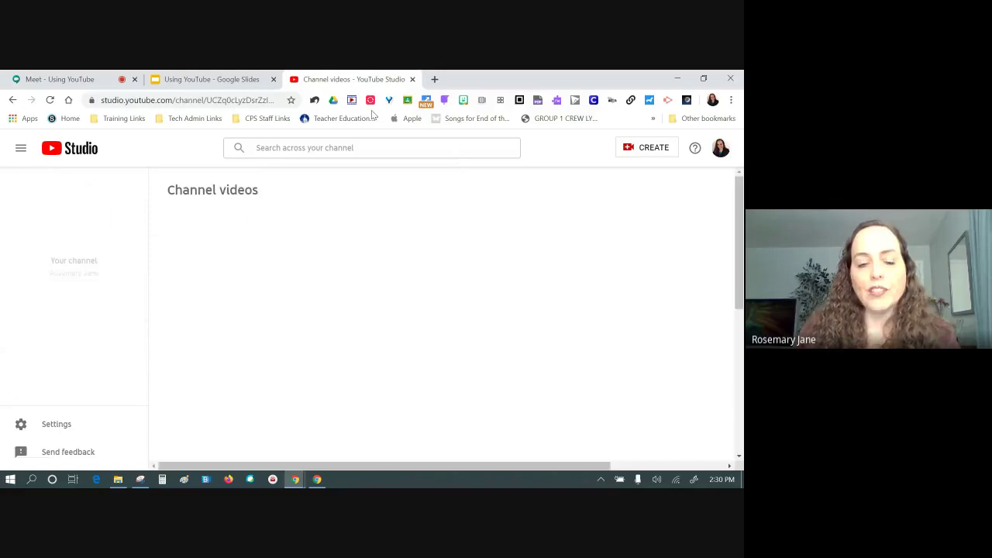
click(214, 79)
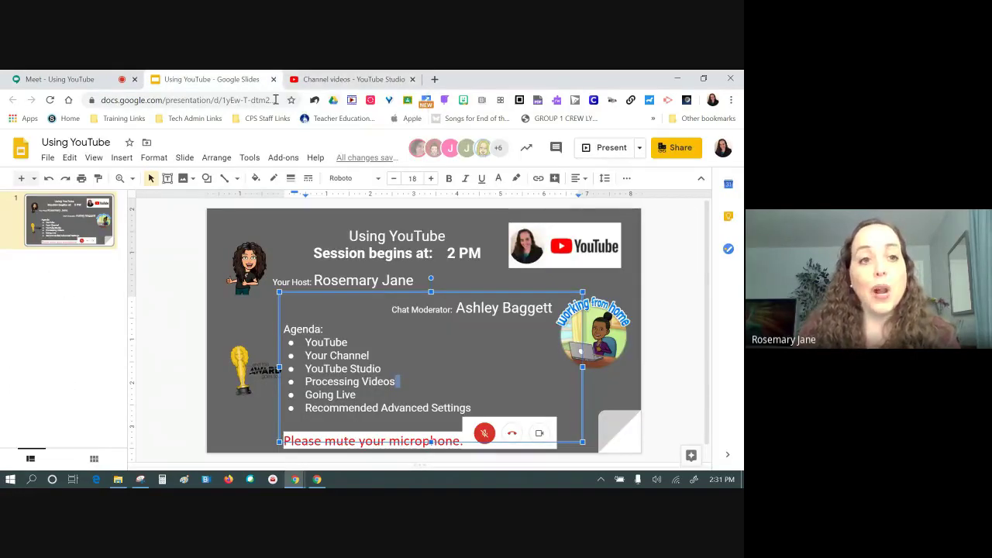
Open and close the Google Meet chat, then return to YouTube Studio's Live list.
click(85, 79)
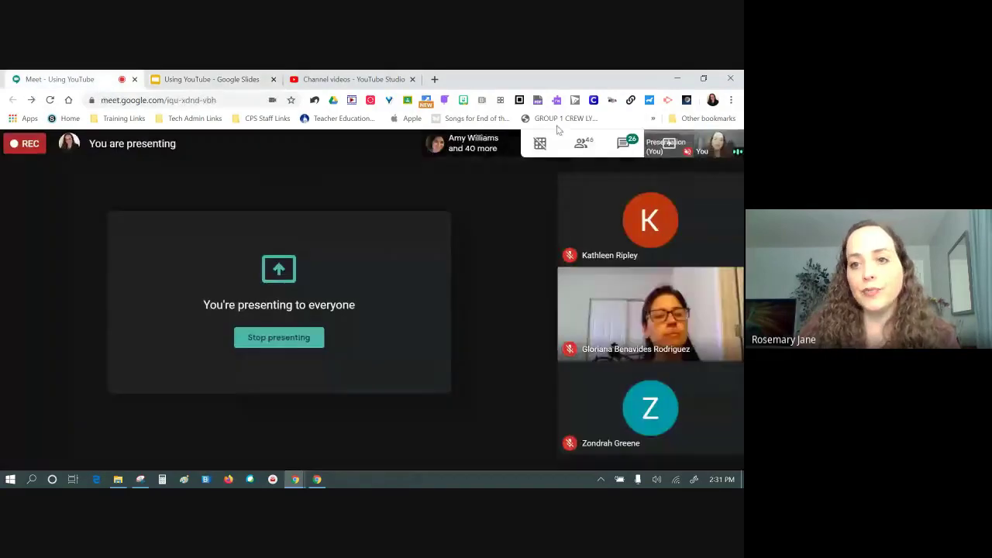
click(624, 144)
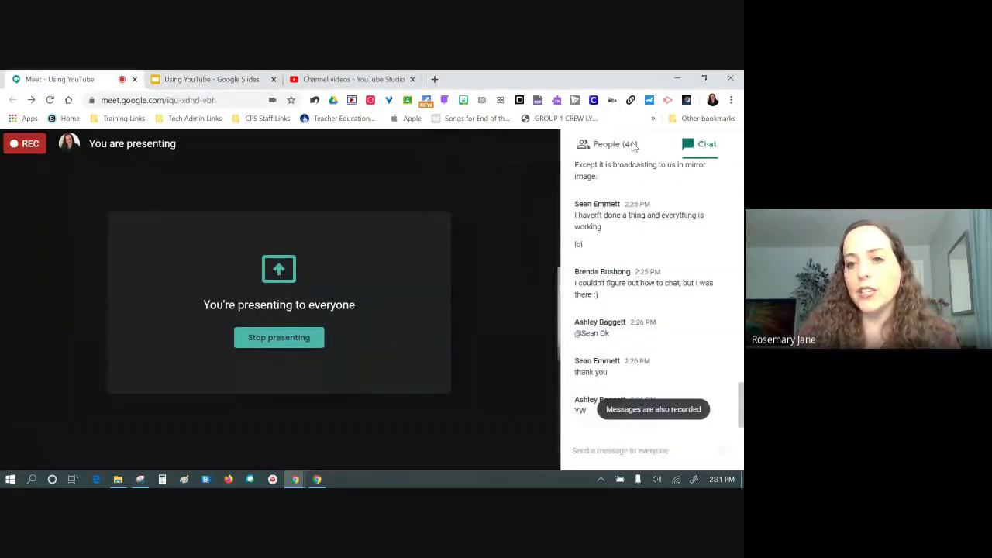
click(389, 150)
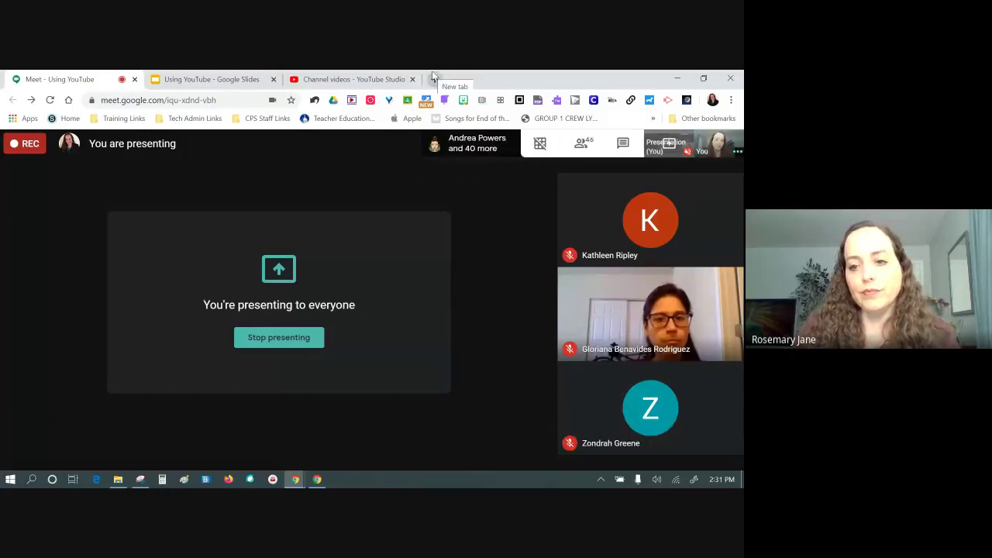
click(357, 79)
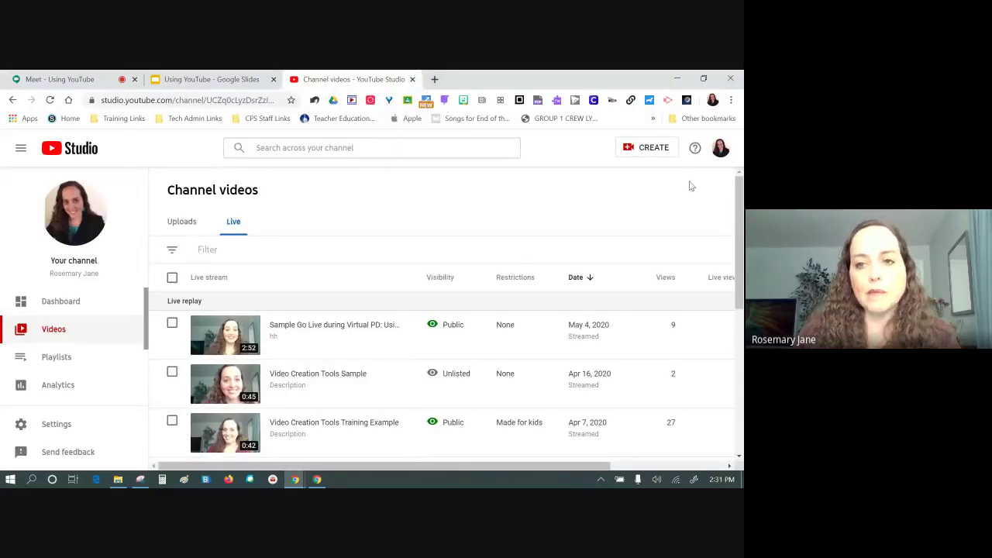
Show CREATE > Upload videos and Select Files in Studio, then close without choosing a file.
click(624, 151)
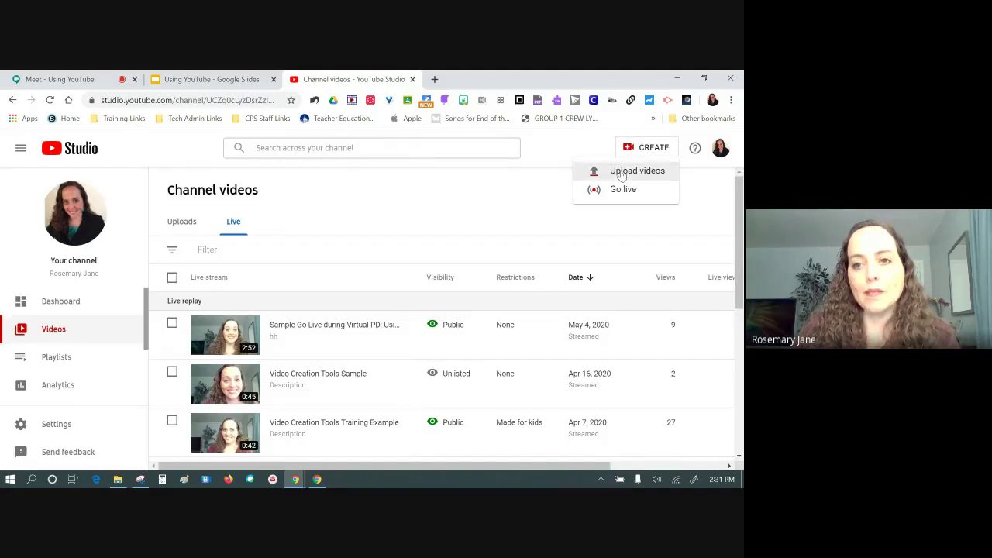
click(628, 171)
click(373, 371)
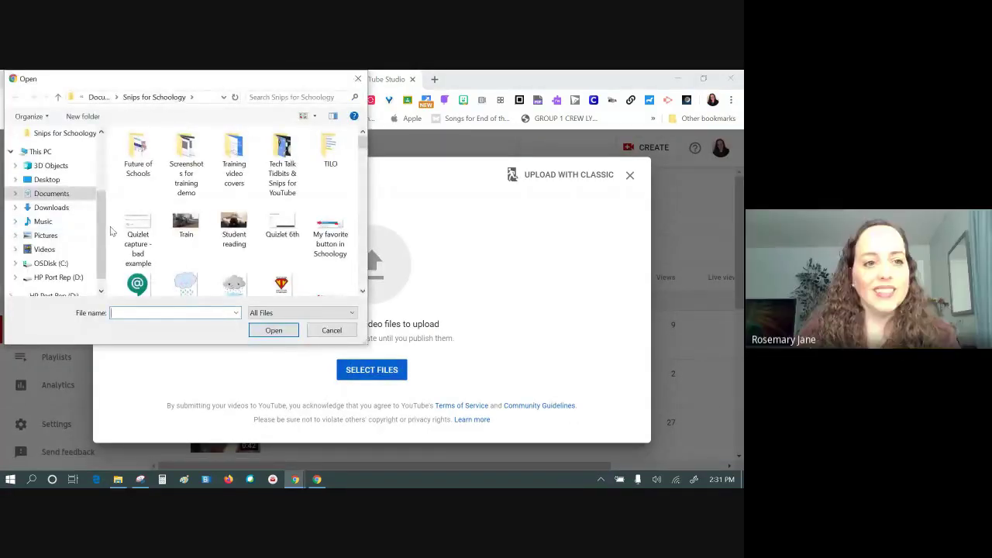
drag(98, 235, 106, 201)
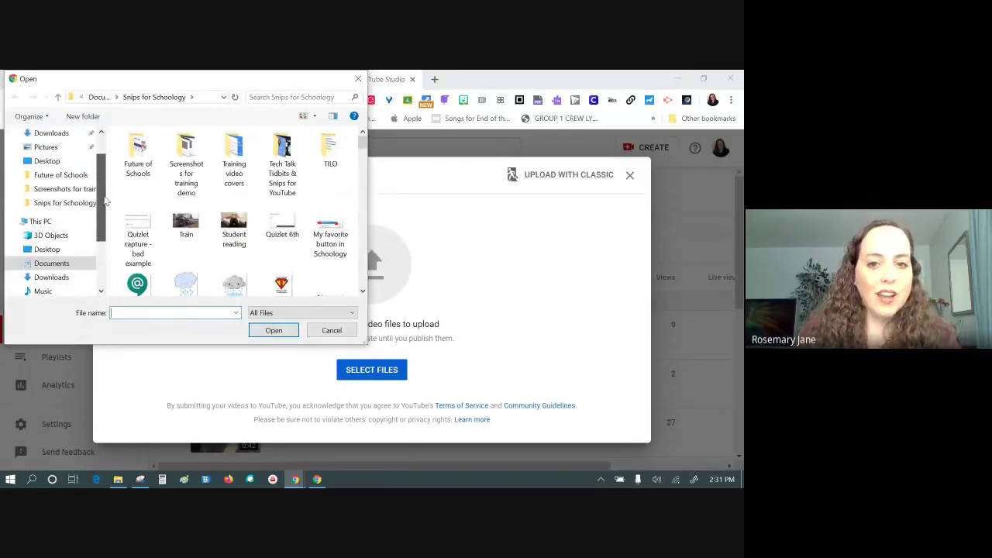
click(358, 79)
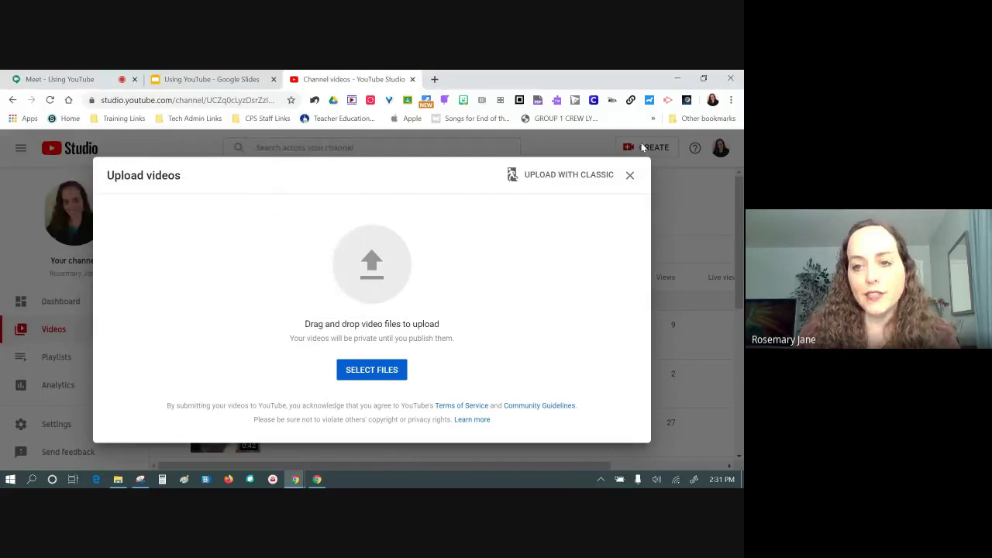
double_click(629, 174)
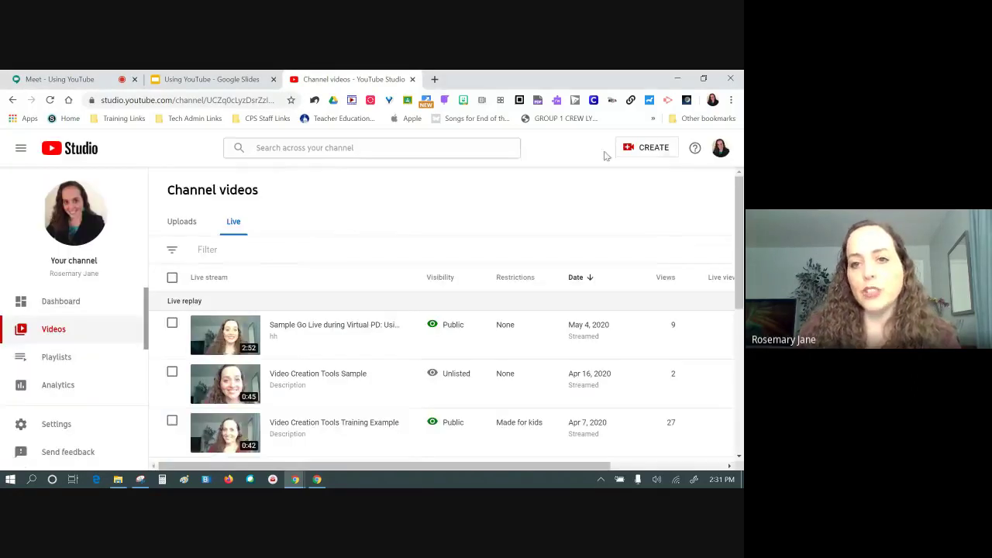
Open Upload video from the YouTube channel page, then open a new browser tab.
click(719, 148)
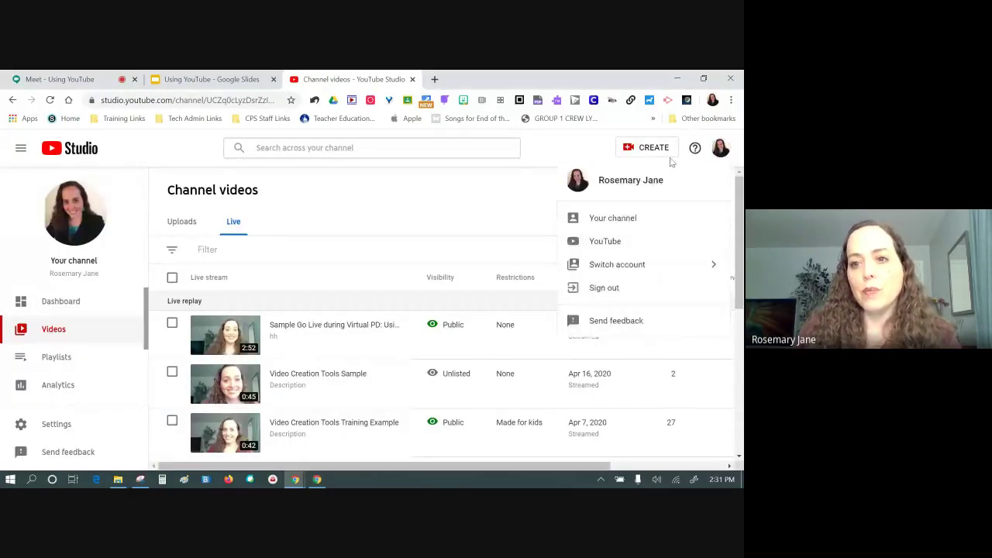
click(590, 221)
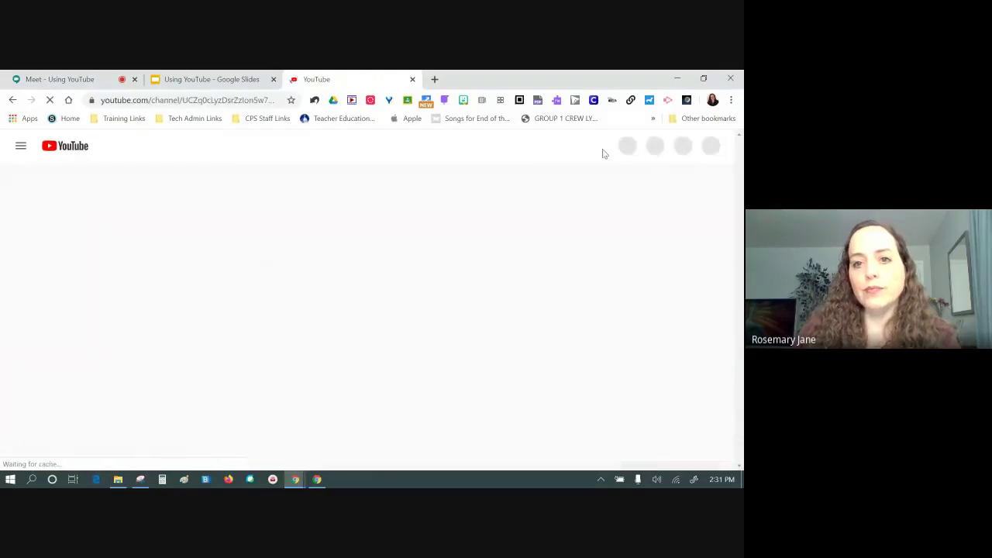
click(617, 148)
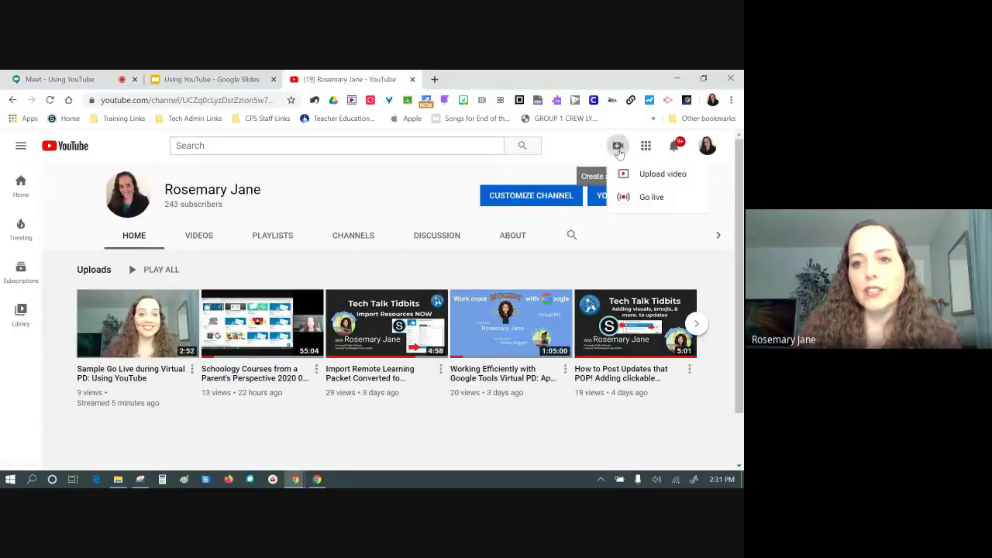
click(631, 176)
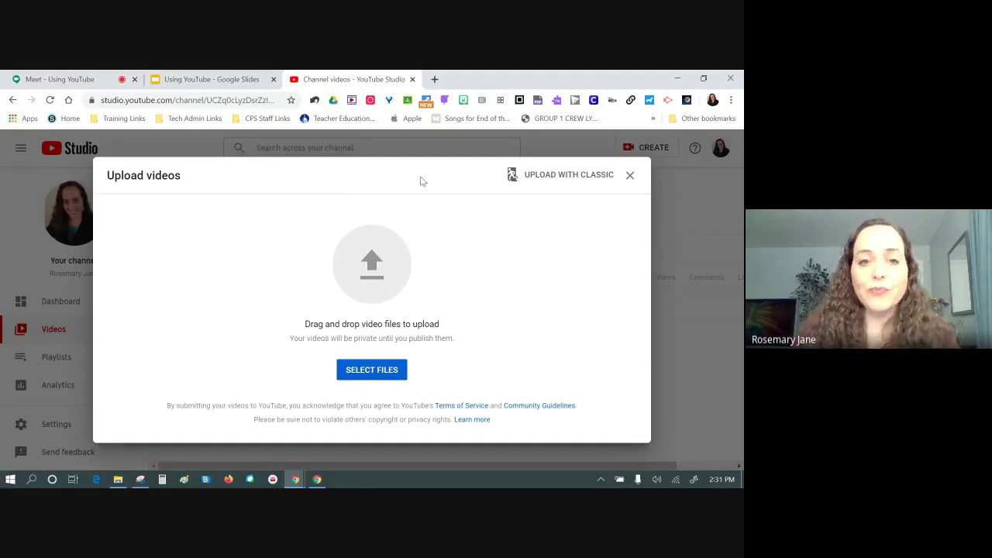
click(434, 80)
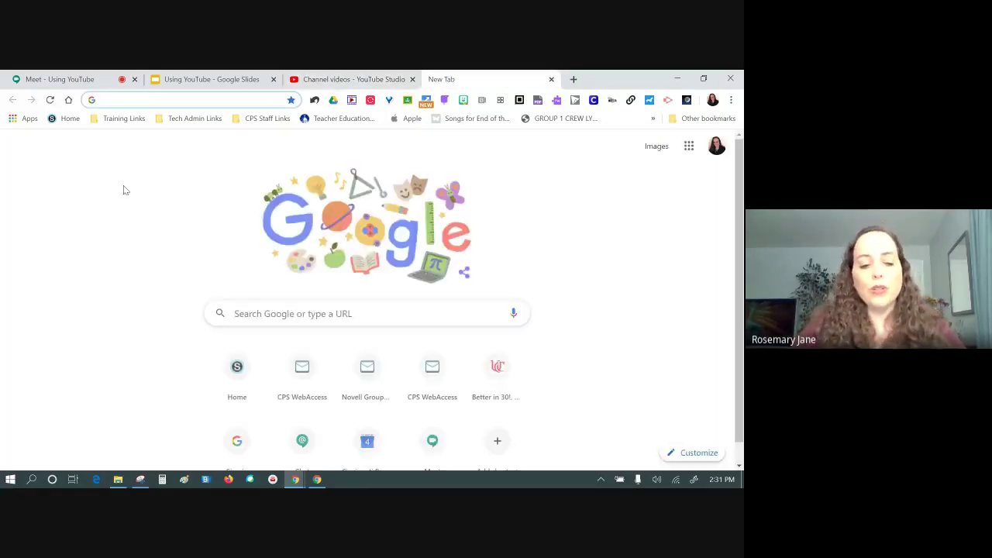
Open Google Drive from the apps menu and enter the Working from Home activities folder.
click(689, 146)
click(633, 267)
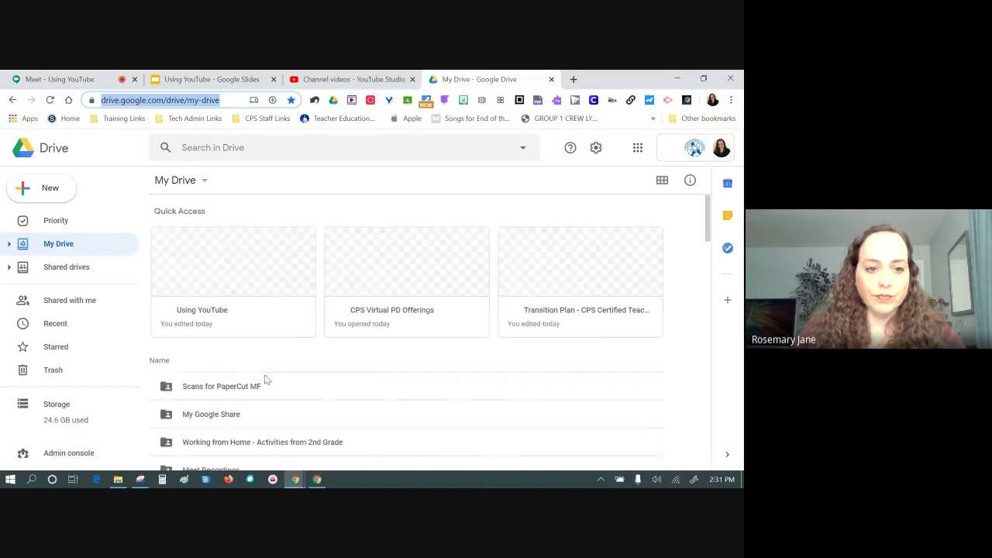
scroll(287, 361, down, 3)
double_click(250, 292)
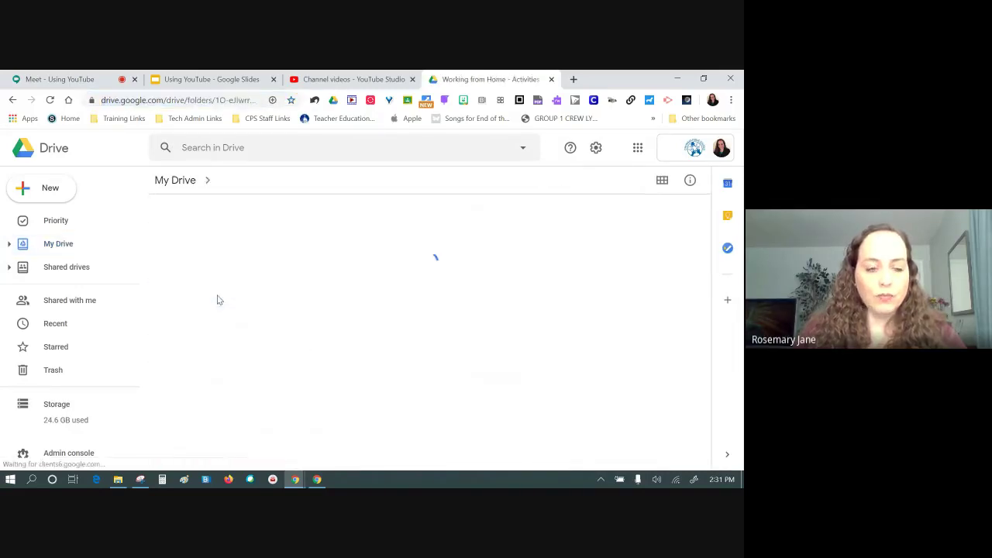
From My Drive, open Meet Recordings and preview the Schoology Courses recording.
click(13, 100)
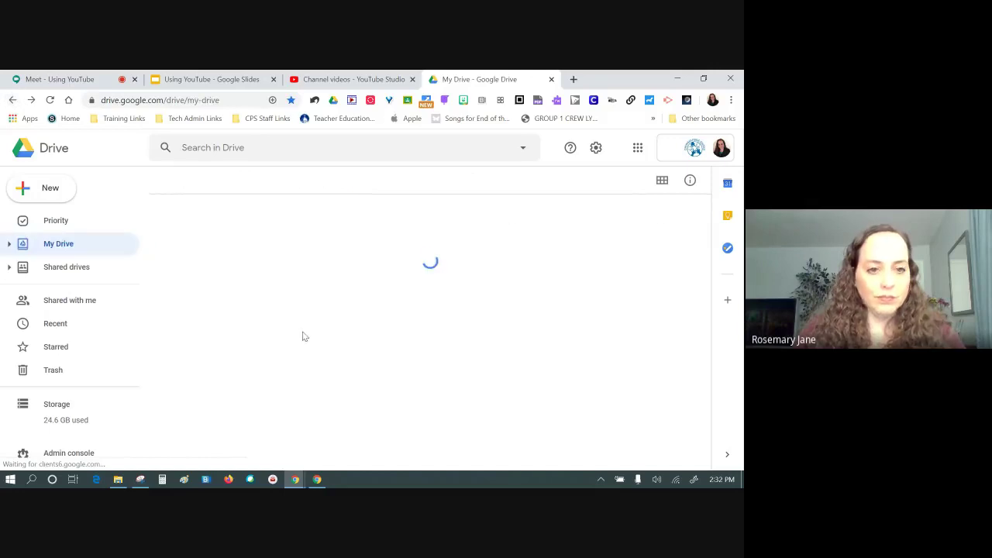
scroll(225, 399, down, 1)
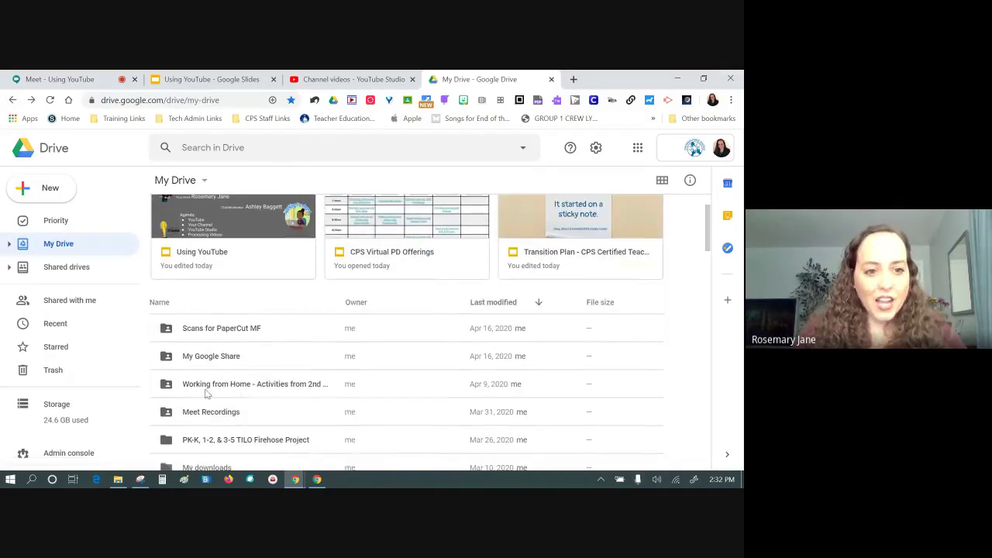
double_click(221, 413)
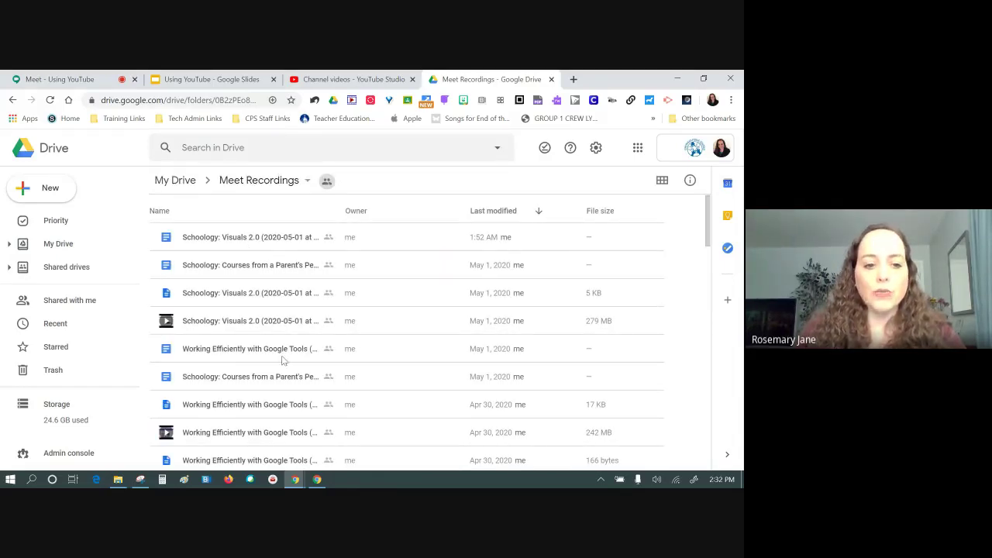
scroll(283, 360, down, 3)
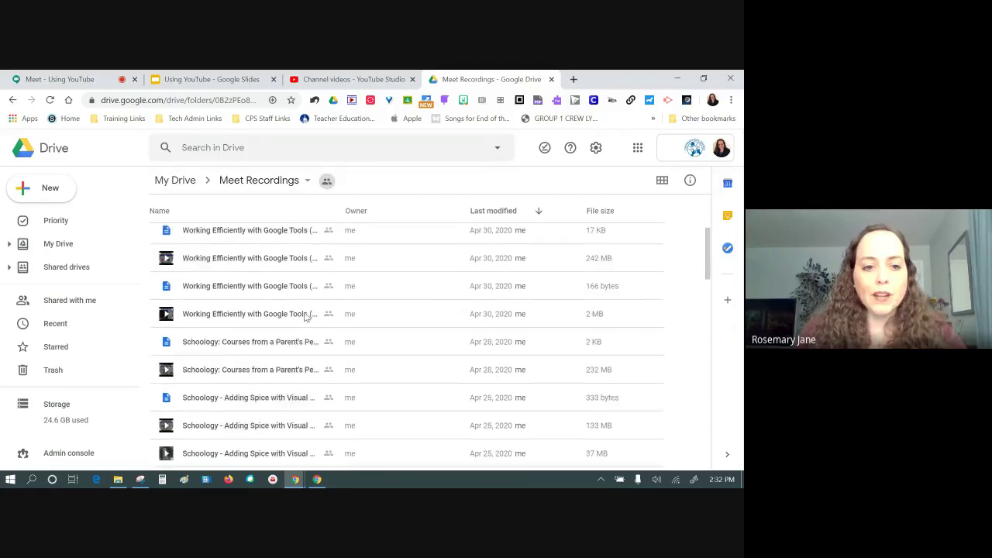
double_click(241, 376)
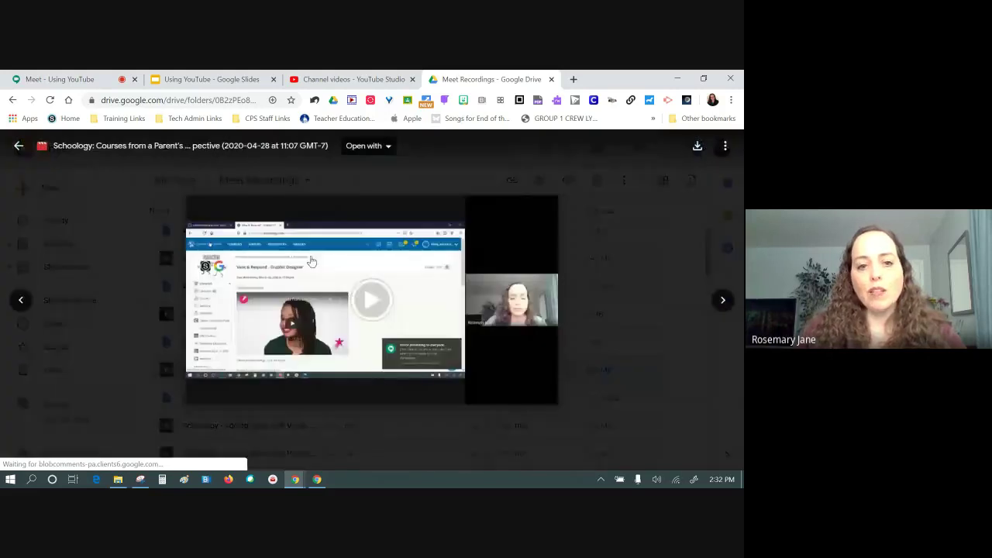
Play and pause the preview, then download the 231.7 MB mp4 despite the virus-scan warning.
click(383, 307)
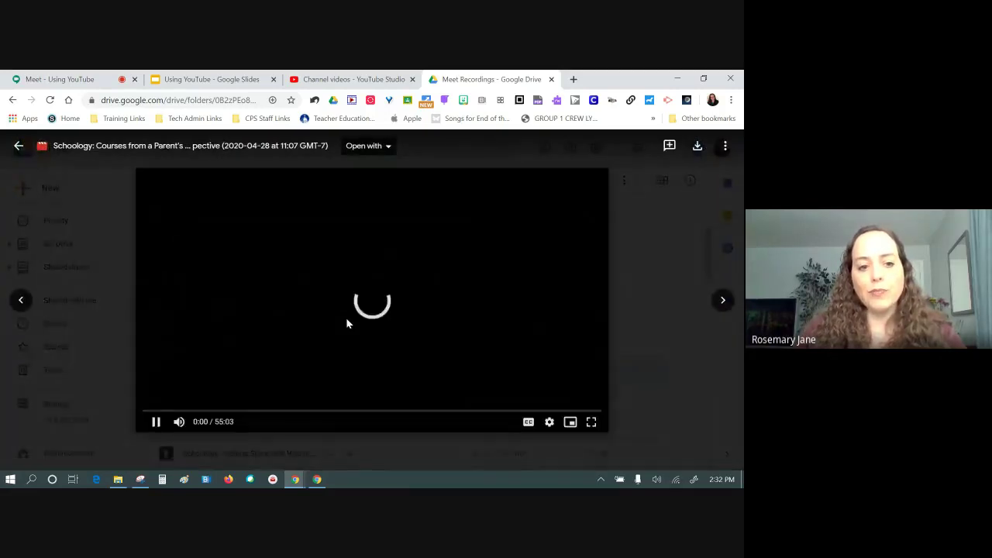
click(372, 310)
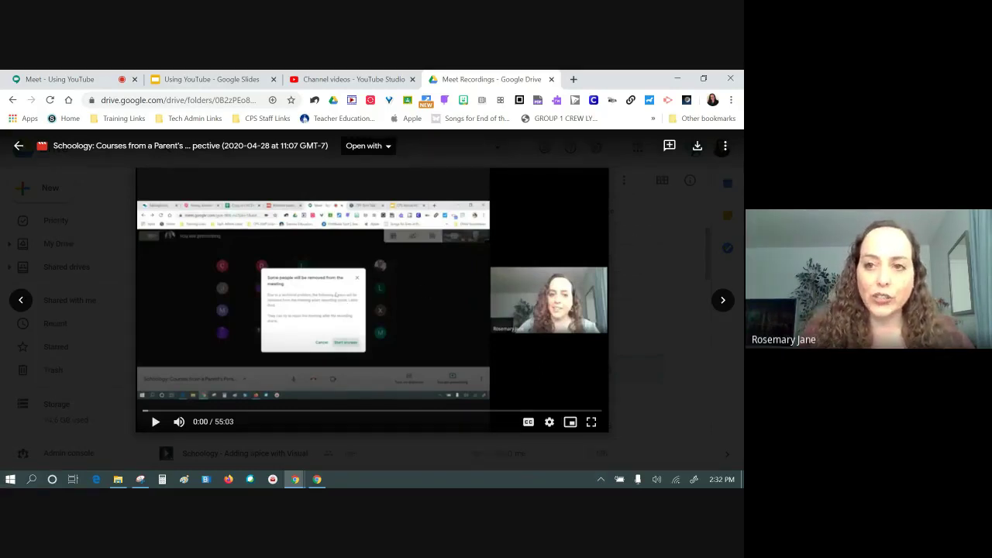
click(696, 148)
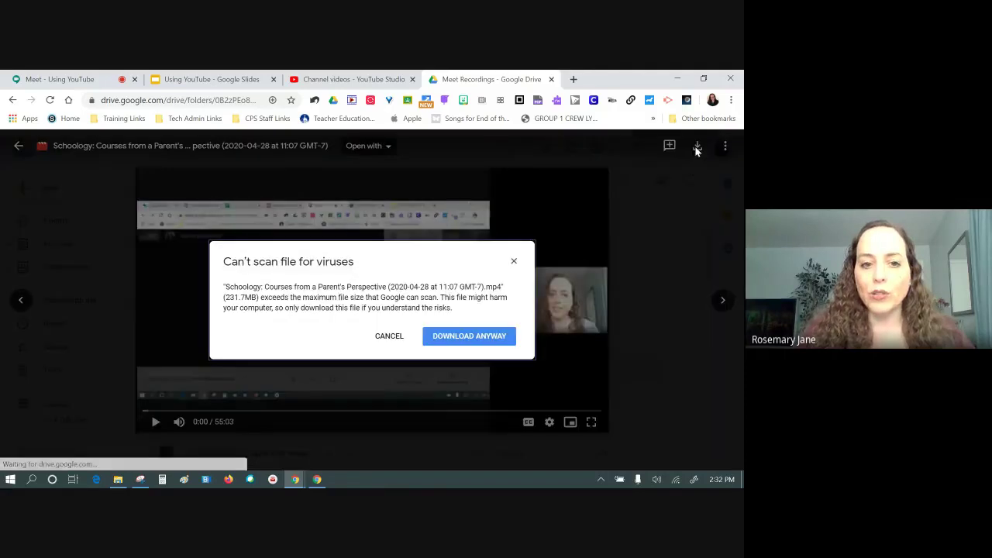
click(470, 336)
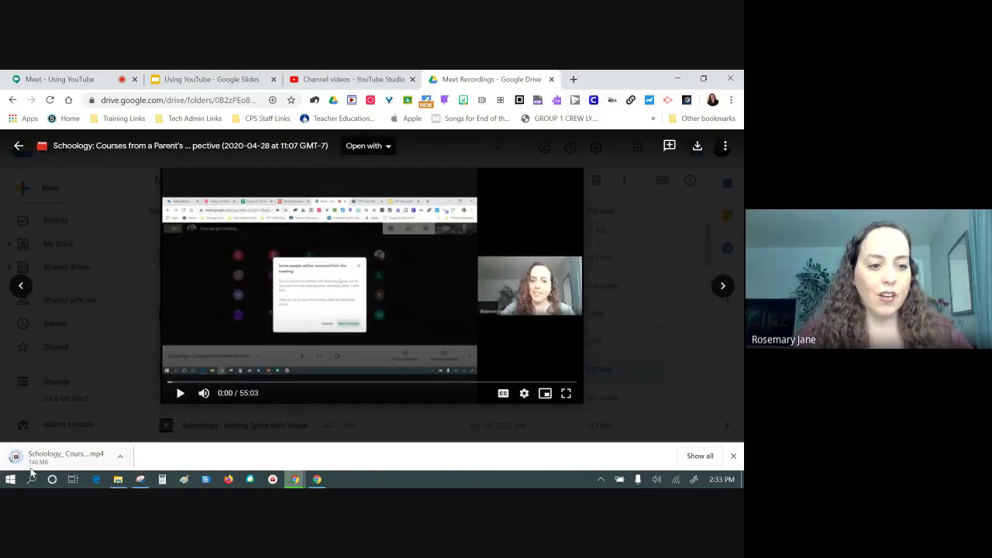
Upload the Schoology .mp4 from Downloads and select the date-time part of its title.
click(356, 79)
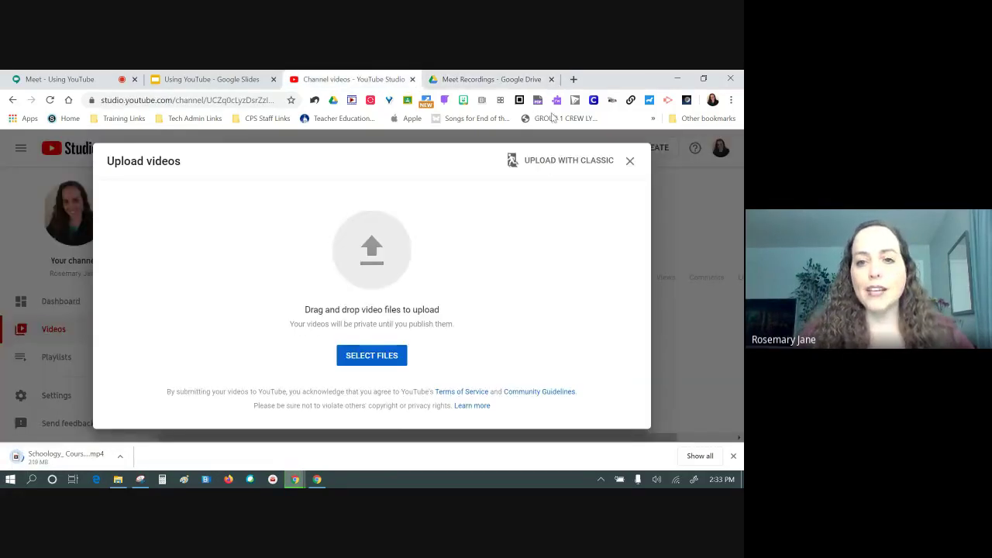
click(372, 357)
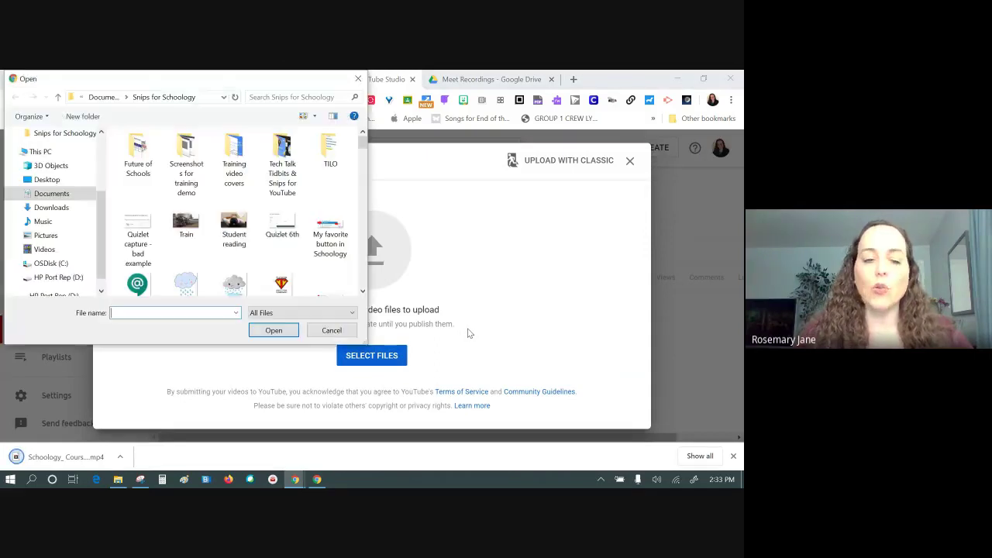
click(83, 207)
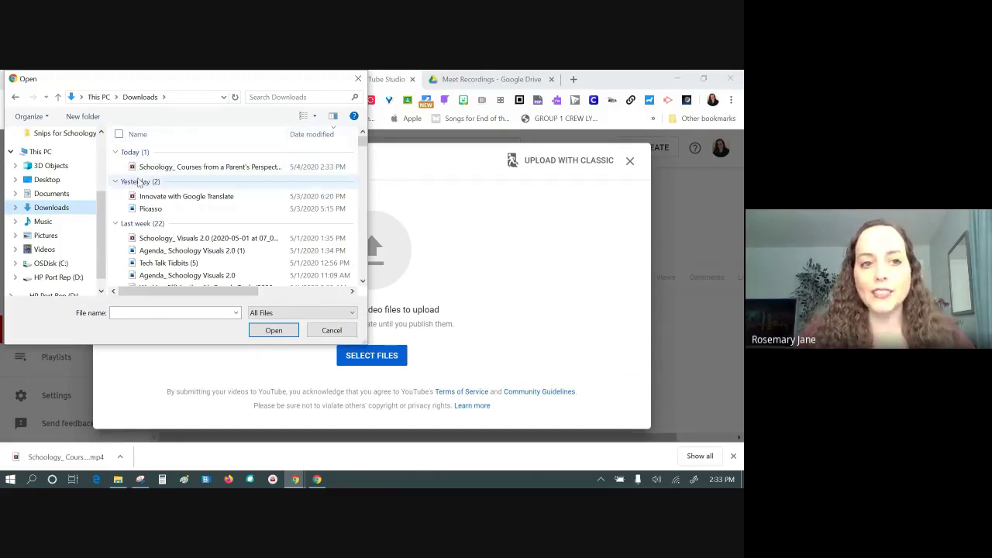
double_click(187, 169)
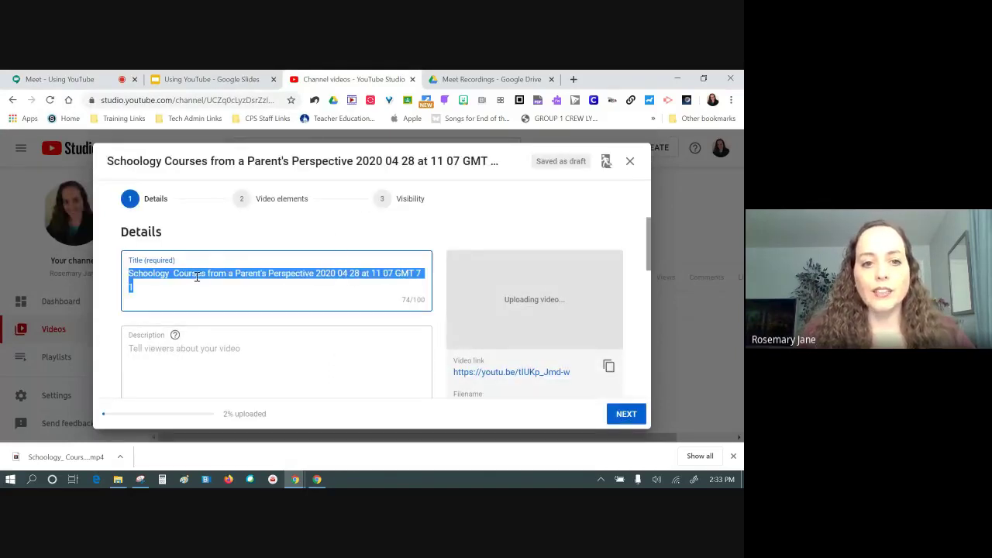
click(284, 276)
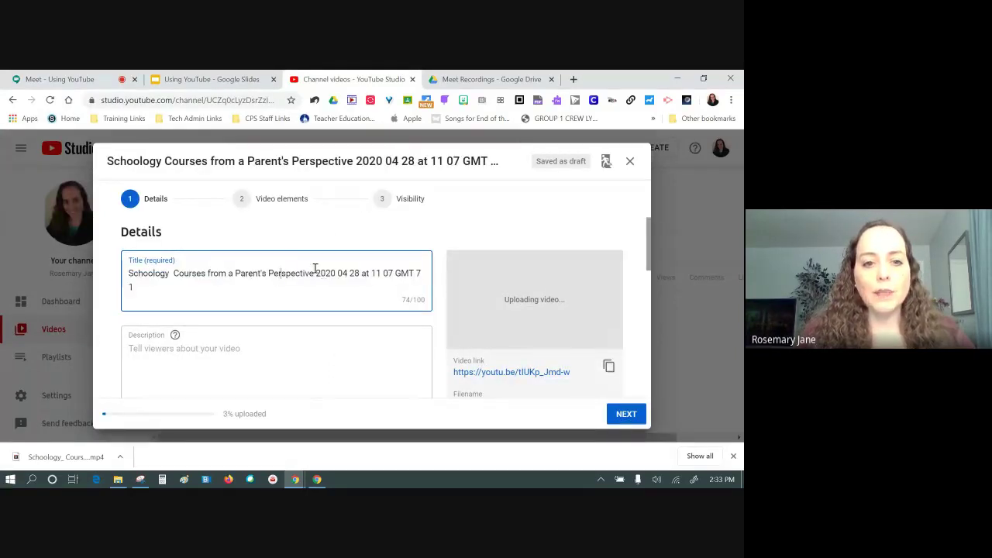
drag(317, 273, 348, 311)
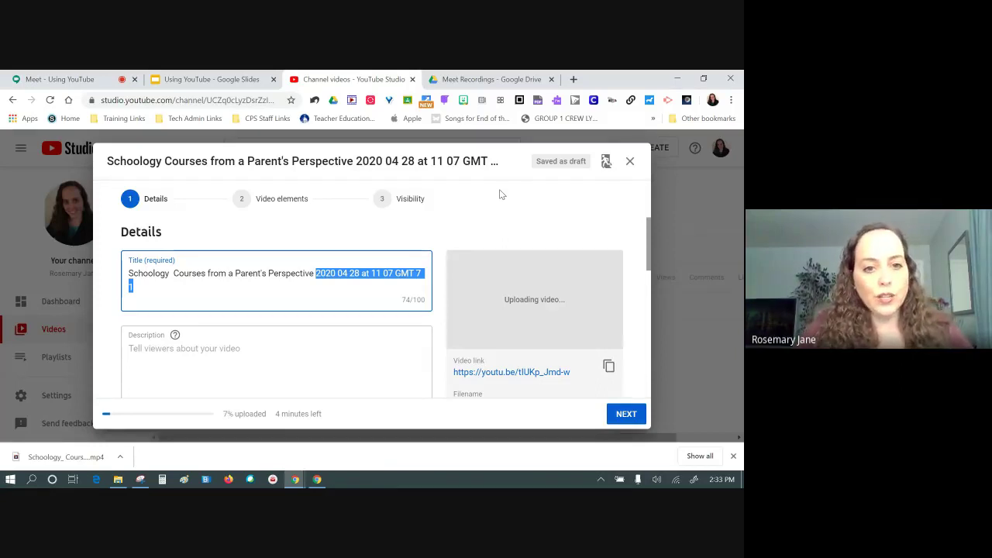
Replace the title's timestamp with 'Virutal PD: April 24, 2020' and move to Description.
text(Virutal P)
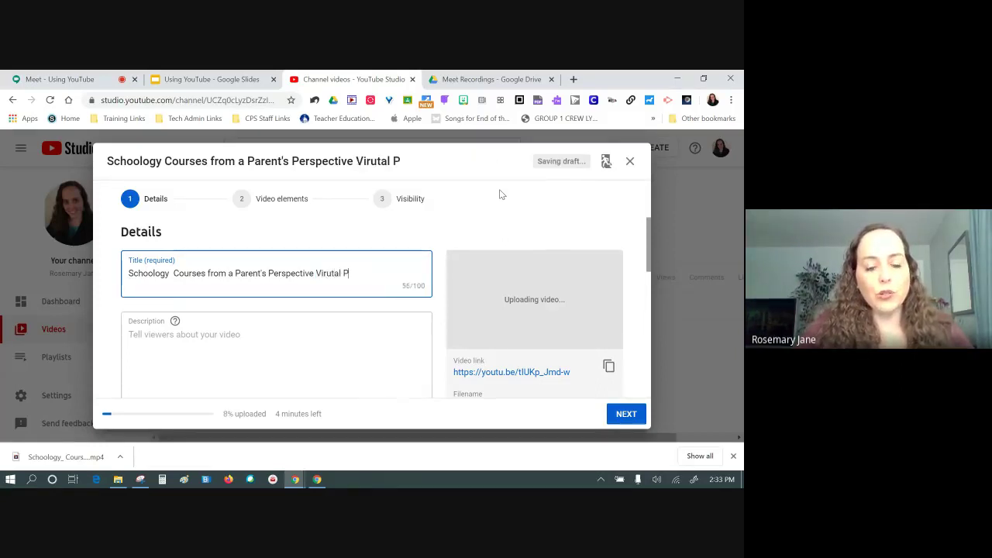
text(D: April )
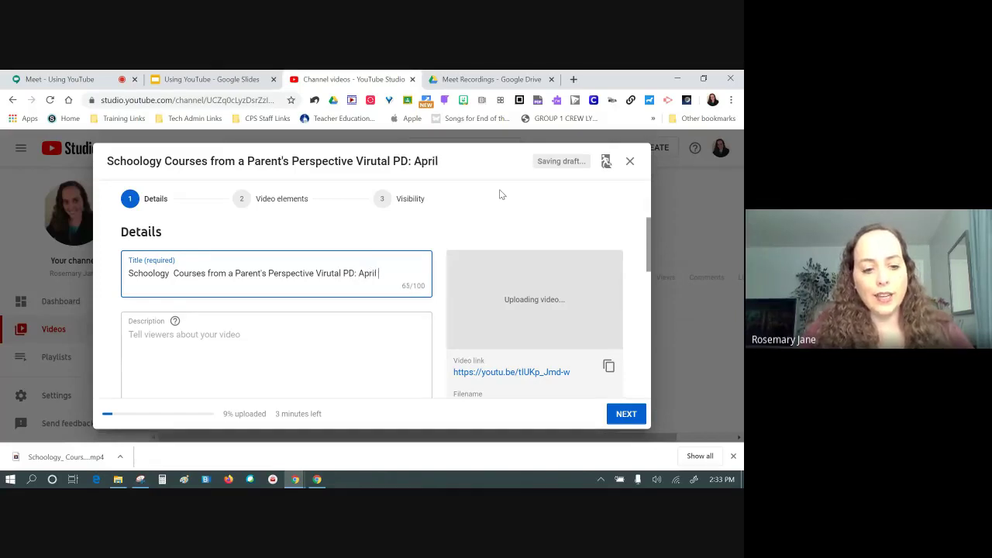
text(24, 2020)
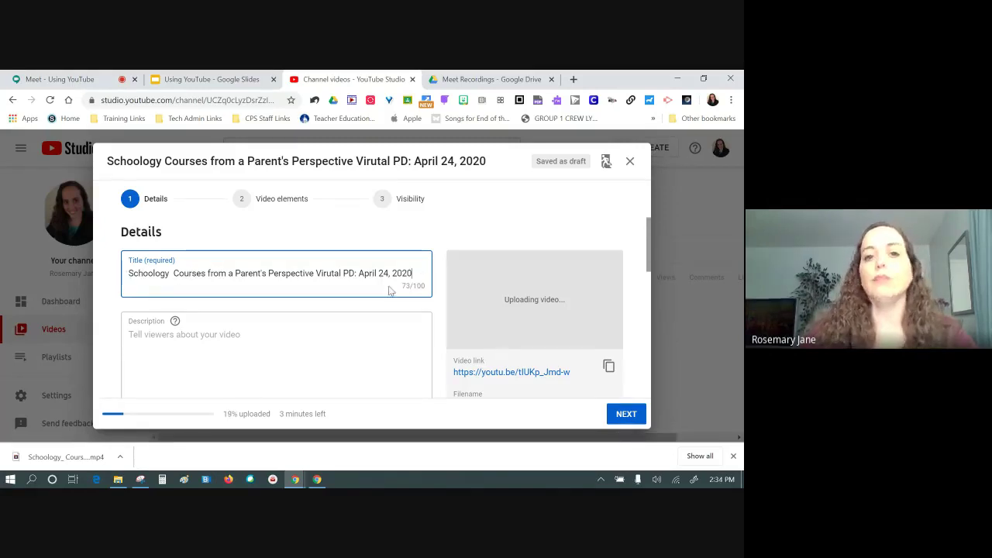
click(217, 339)
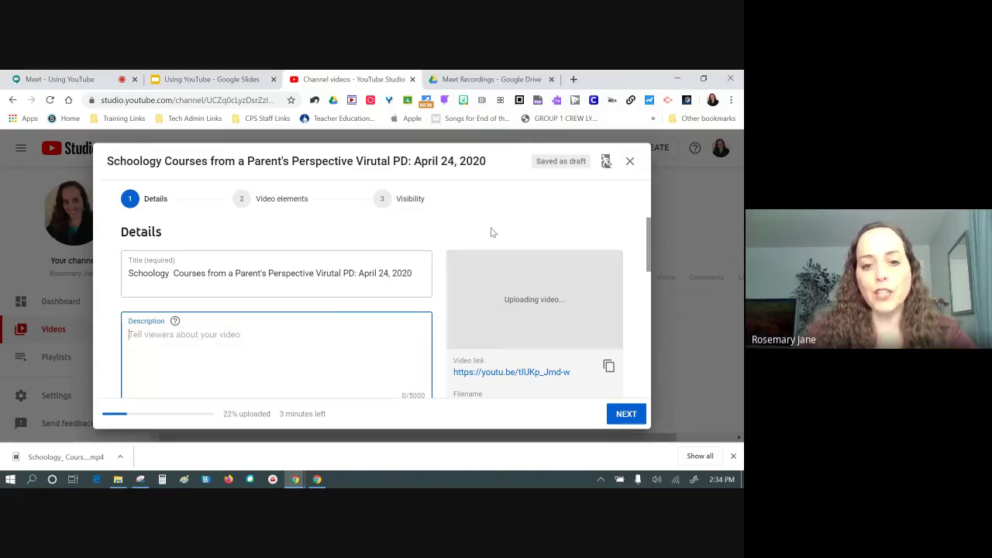
scroll(442, 238, down, 5)
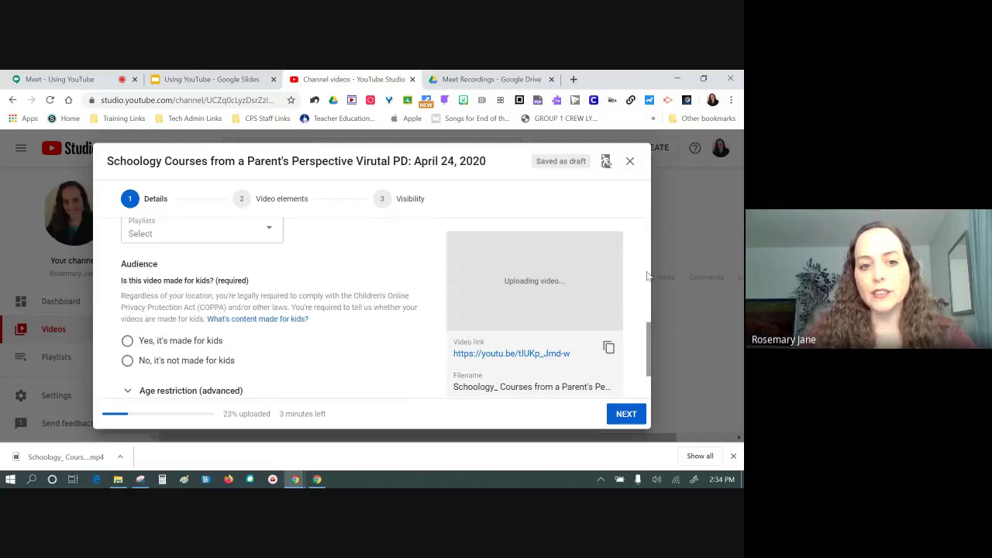
scroll(648, 277, up, 5)
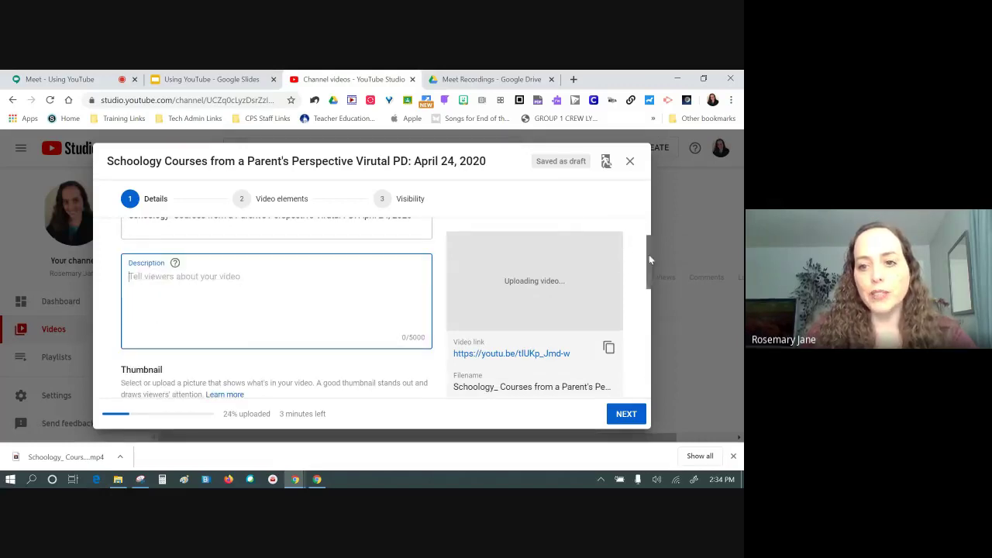
drag(648, 260, 588, 386)
click(399, 371)
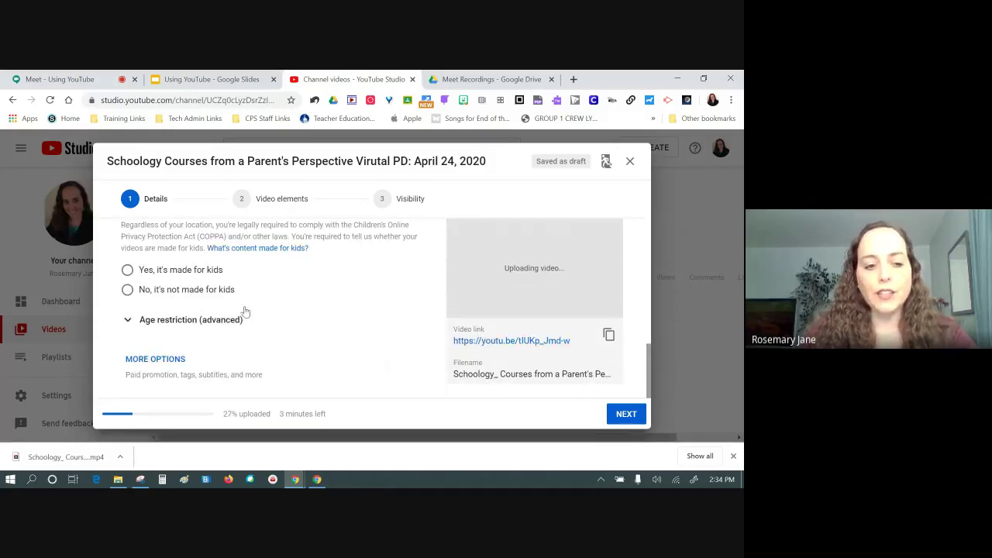
scroll(379, 297, up, 3)
scroll(382, 297, up, 4)
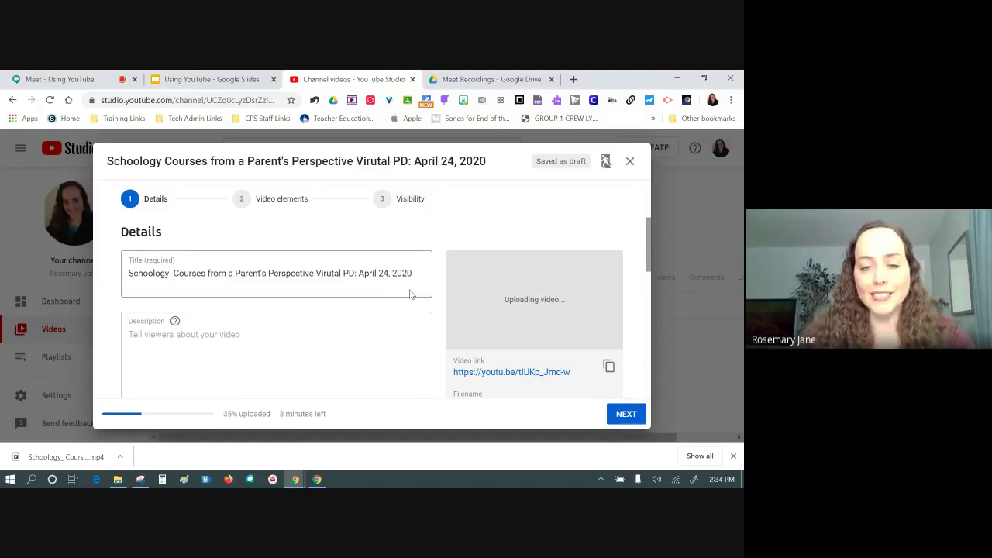
Write the hyperlink note ending 'right to a course.' and add 'Links will only work for...' below it.
click(191, 336)
text(Details here.)
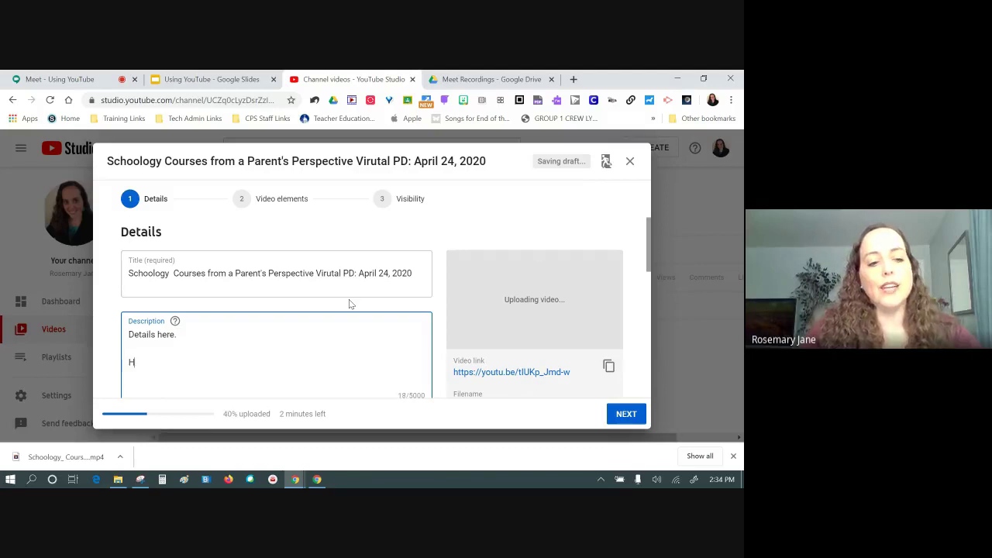
text(perlink)
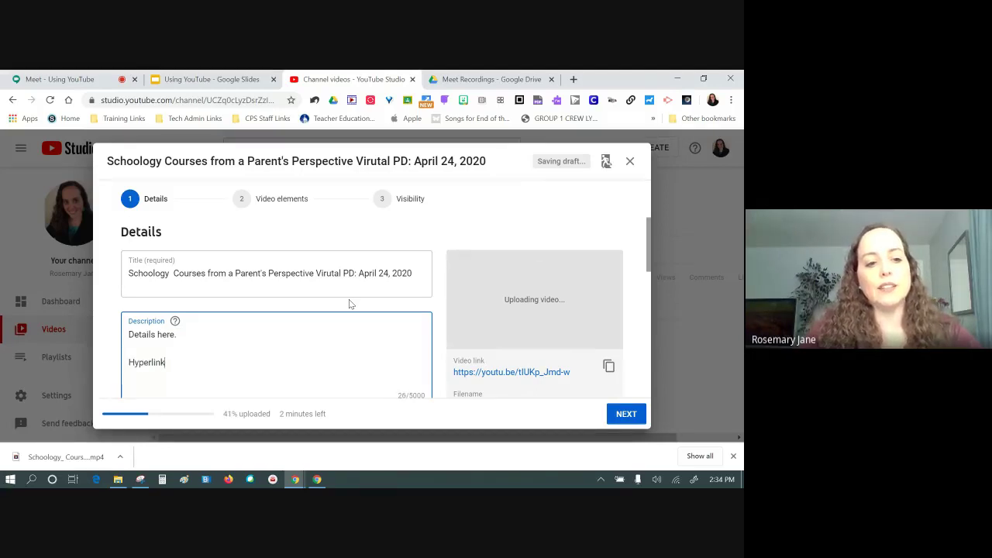
text( items or)
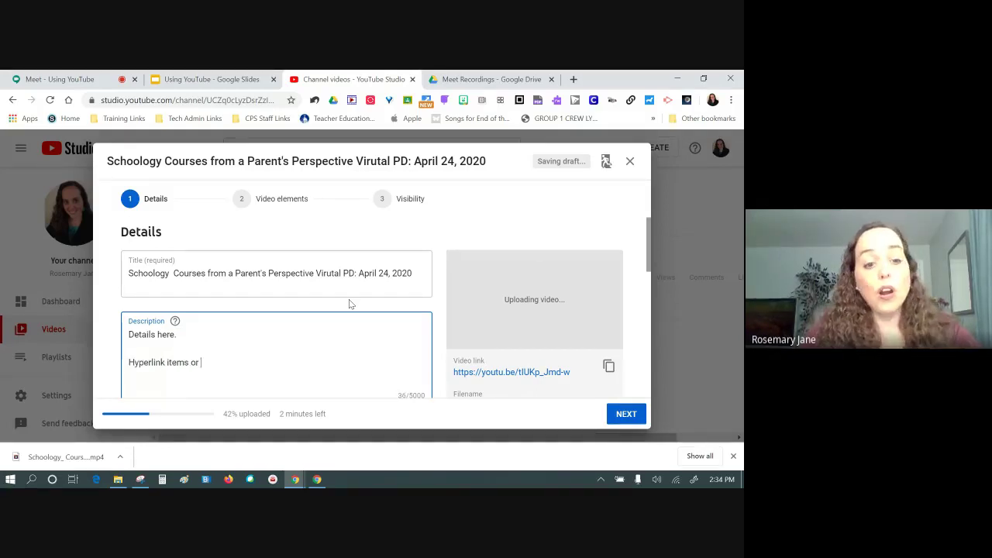
key(BackSpace)
text(rig)
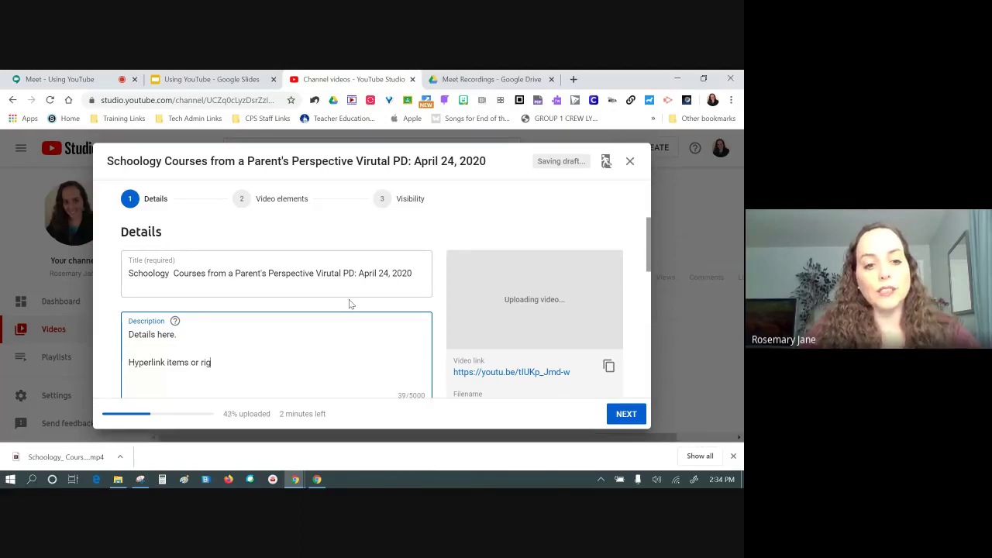
text(ht to a c)
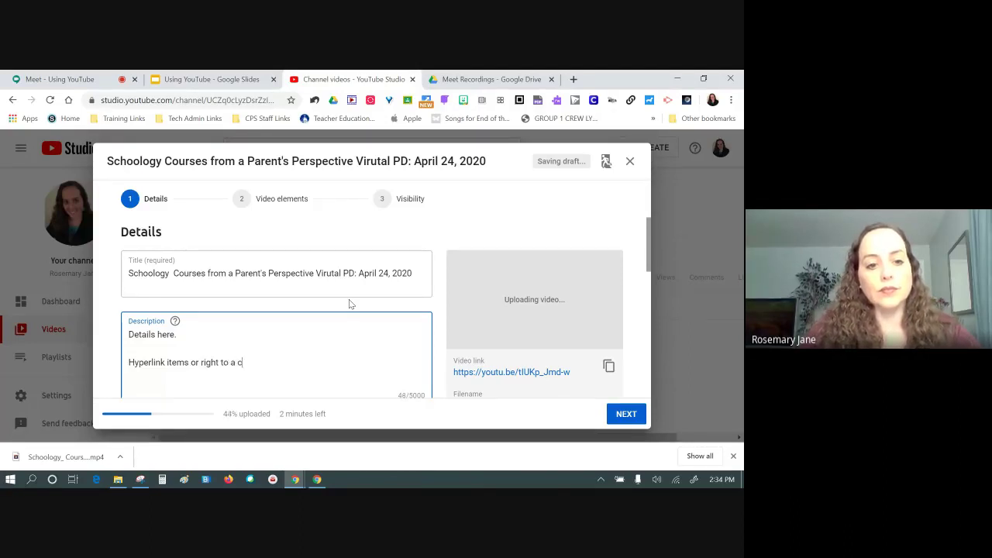
text(ourse.)
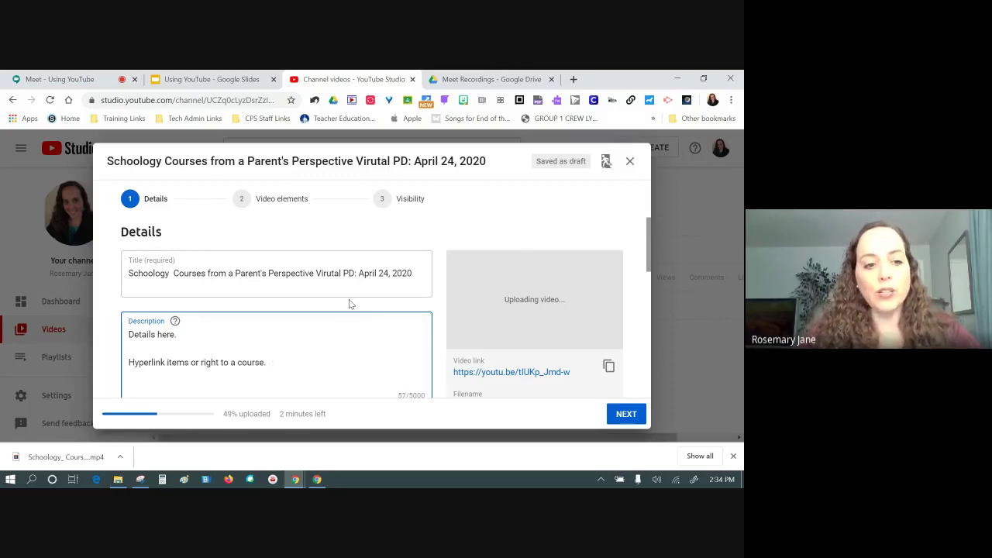
text(Links will )
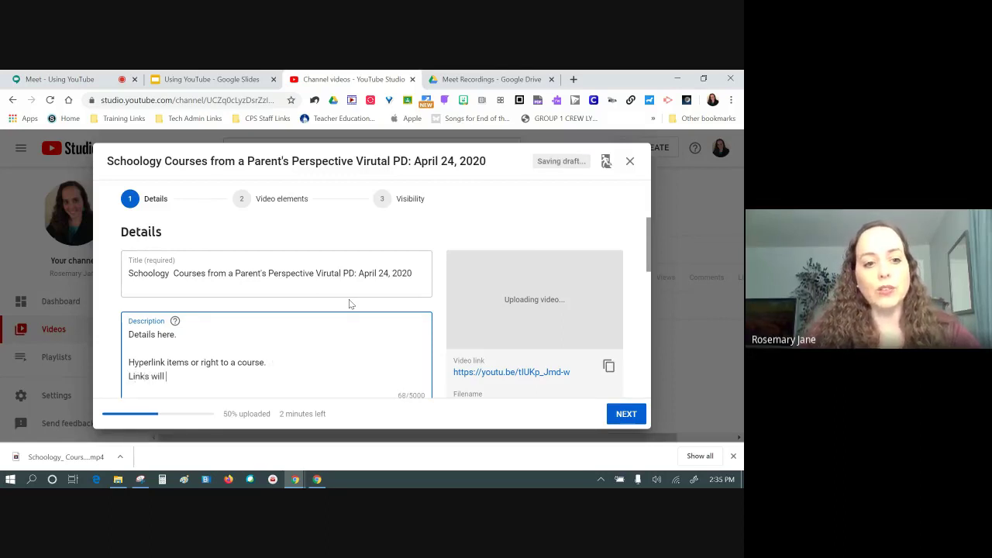
text(only work fo)
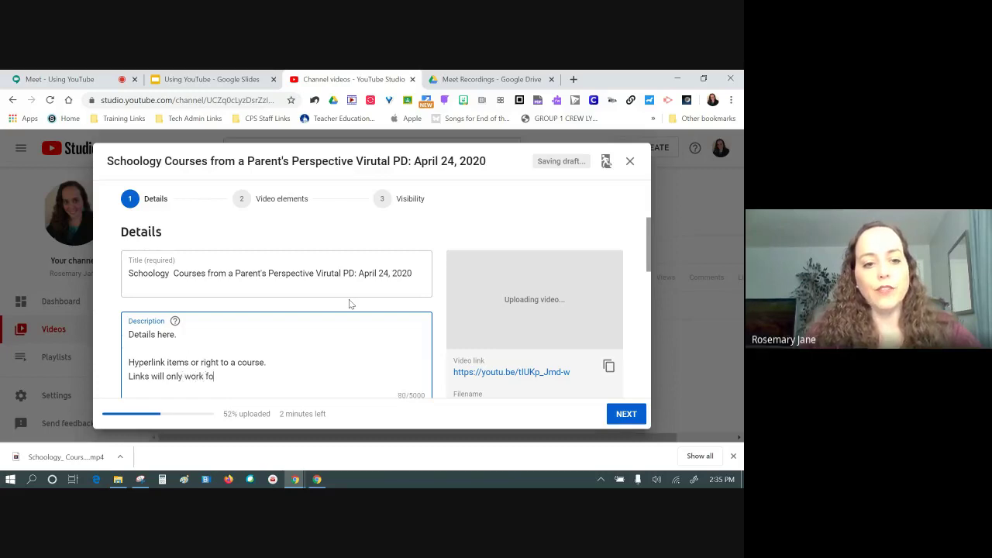
text(r...)
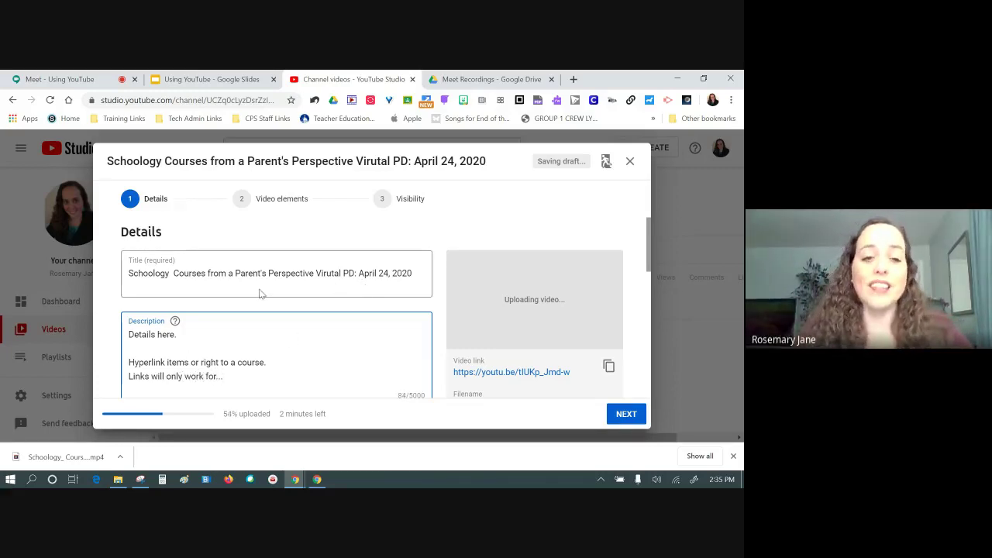
scroll(299, 350, down, 1)
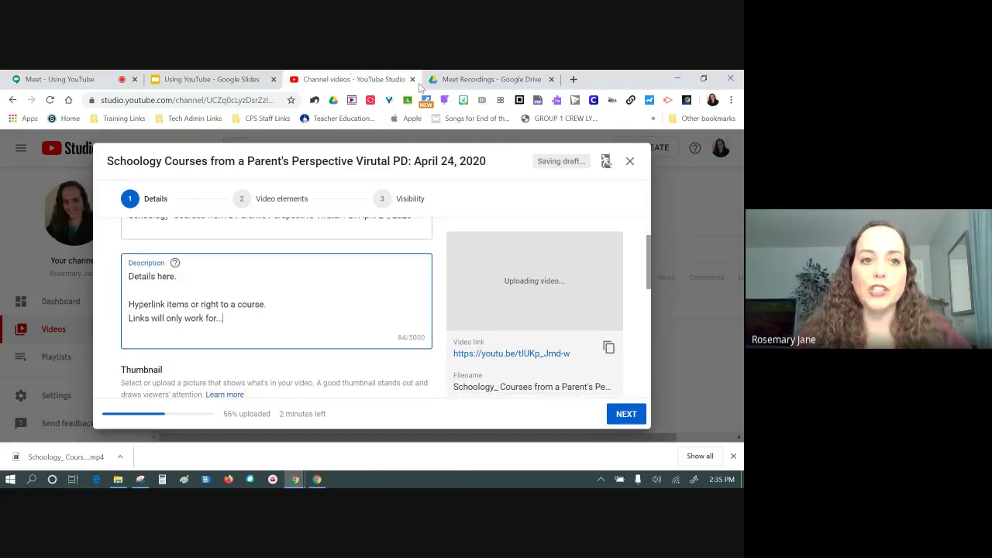
Open the newer 'Schoology: Courses from a Parent's Perspective' transcript from Meet Recordings in Google Docs.
click(496, 79)
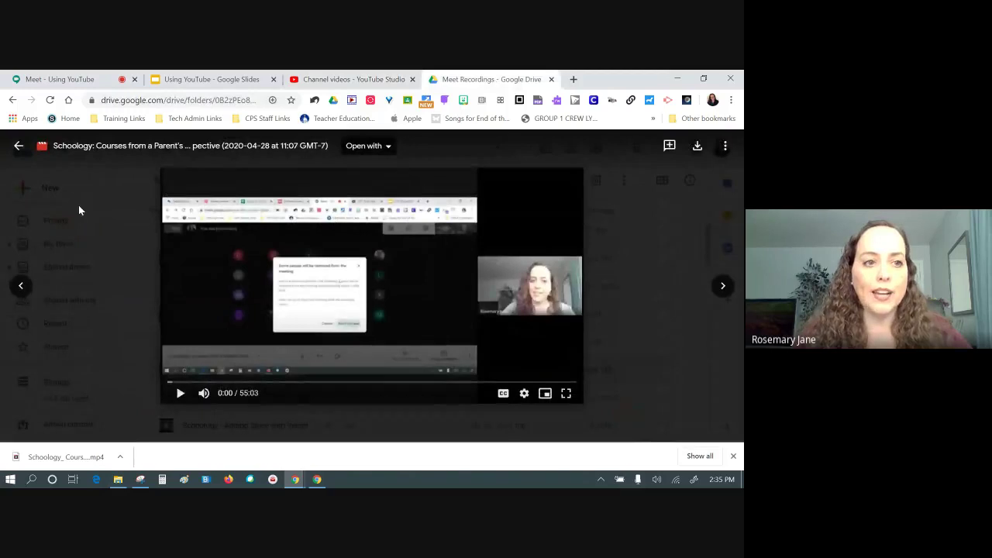
click(18, 148)
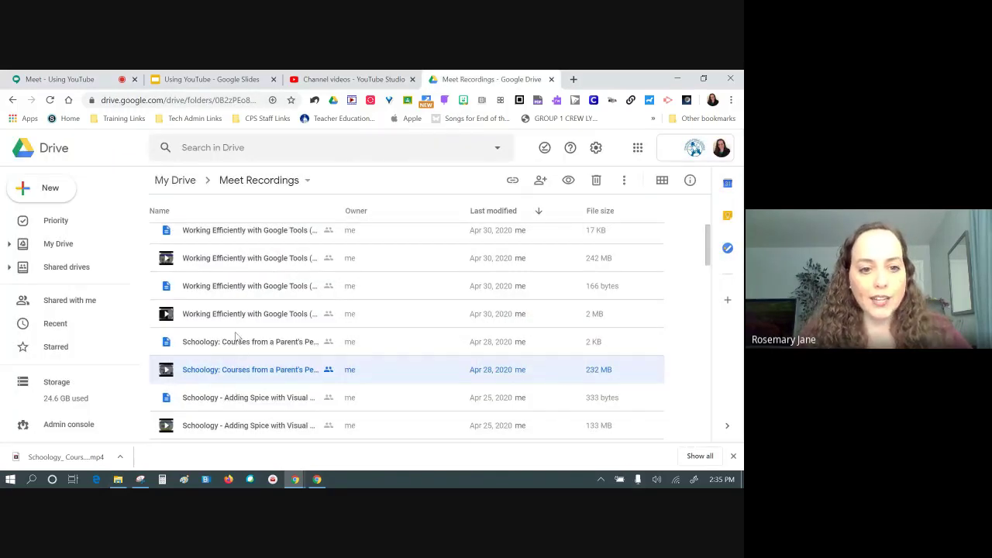
double_click(237, 342)
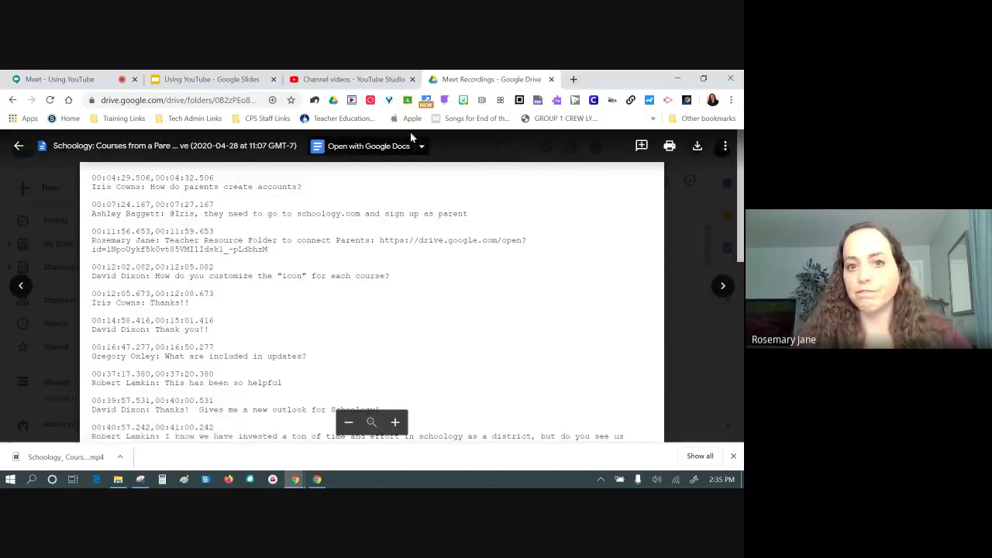
click(697, 224)
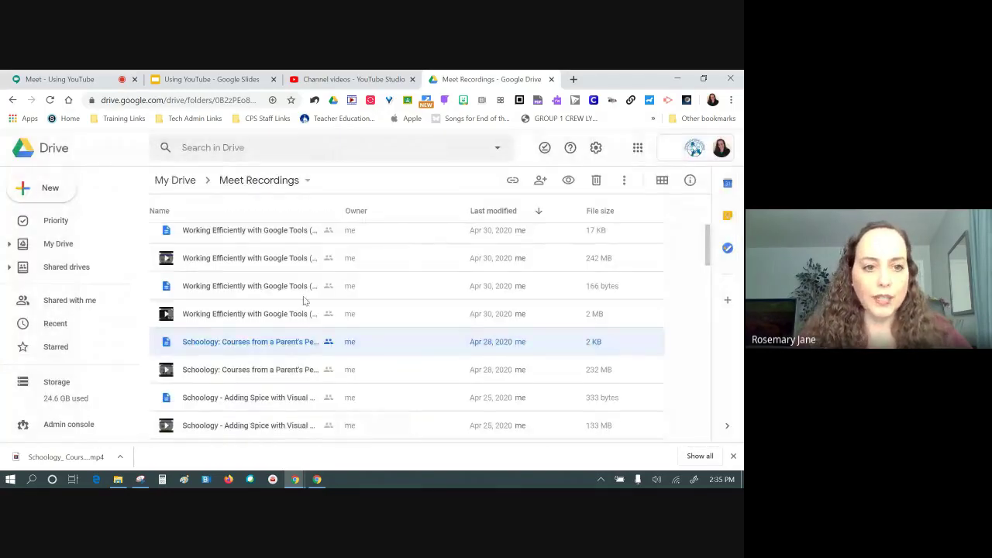
scroll(306, 301, up, 3)
click(240, 266)
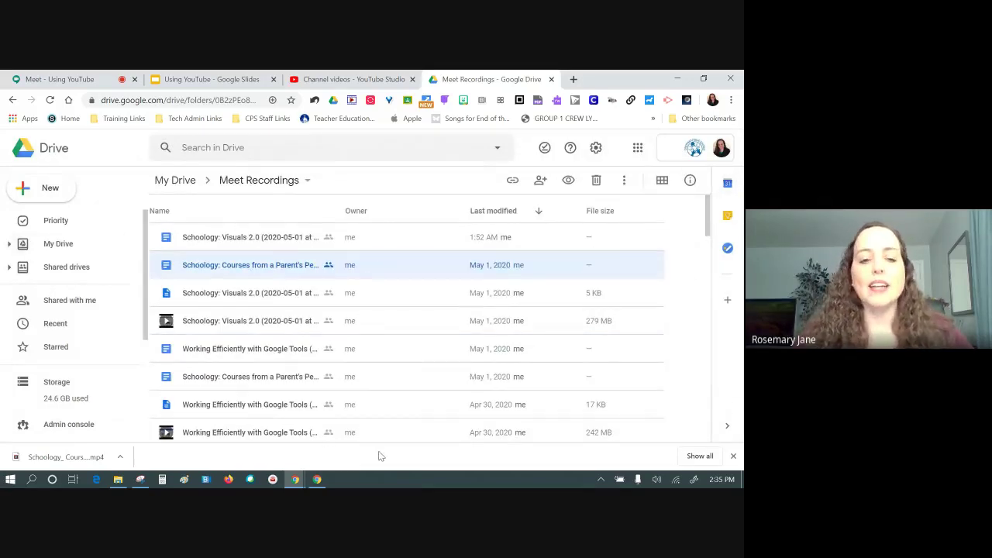
double_click(191, 273)
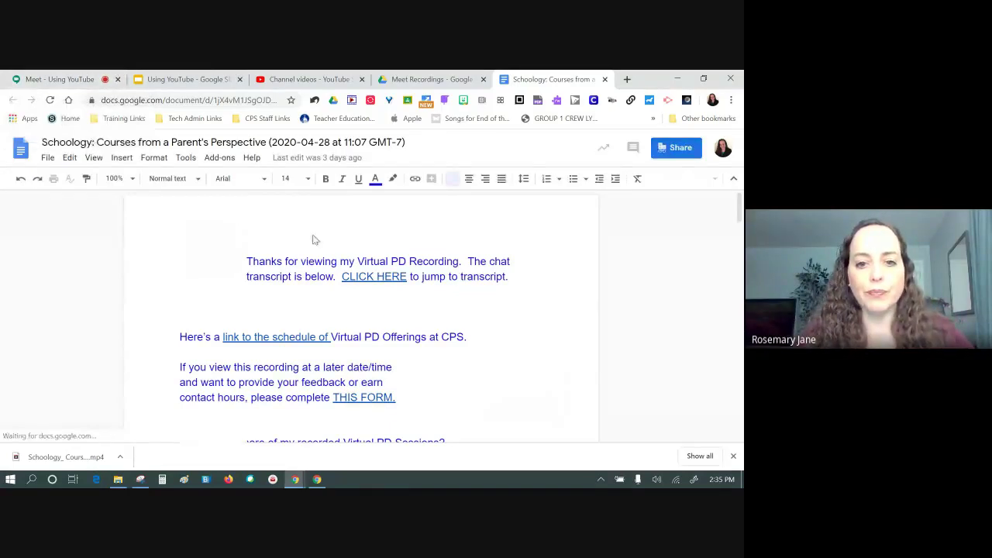
Copy the transcript document's view-only share link and return to the YouTube Studio draft.
scroll(375, 281, down, 2)
scroll(374, 281, down, 3)
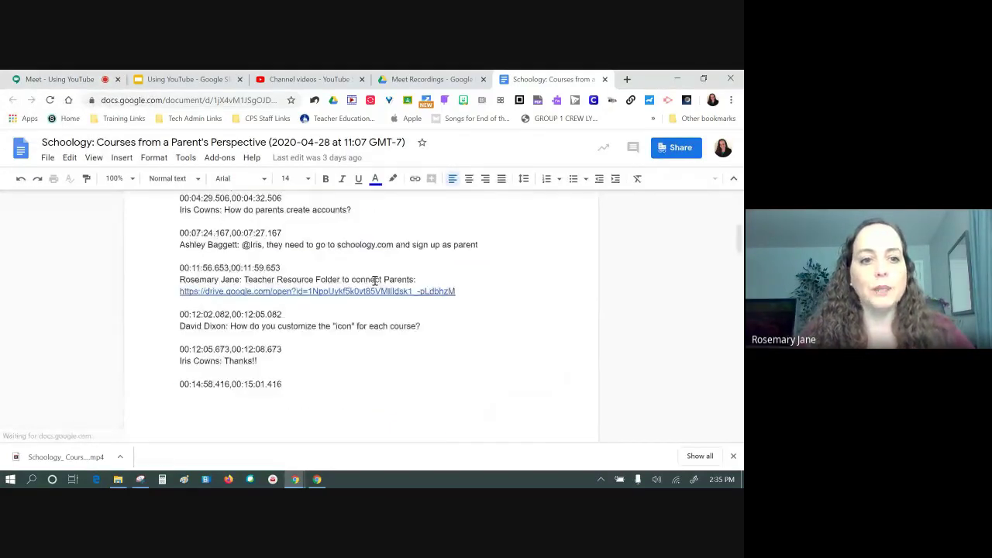
scroll(482, 271, down, 1)
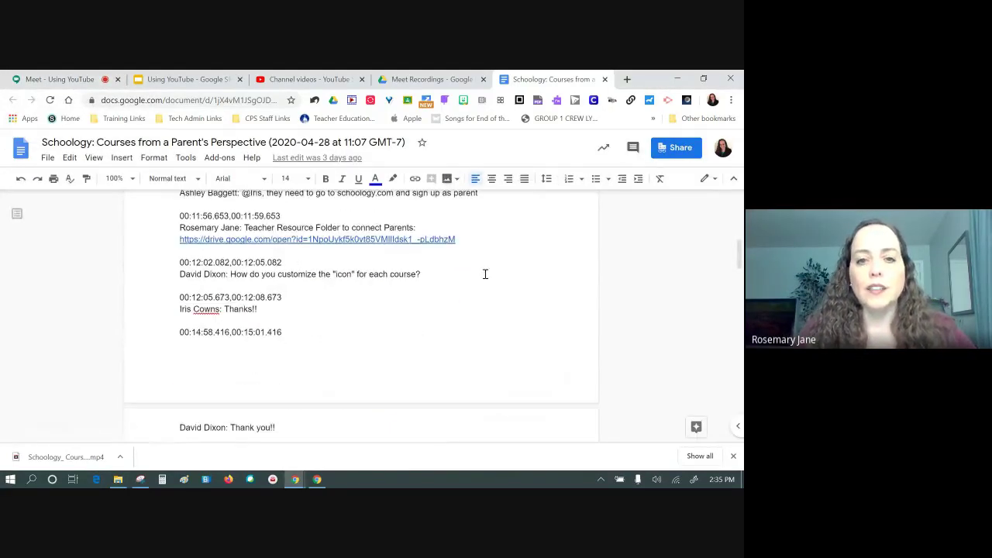
click(681, 148)
click(482, 231)
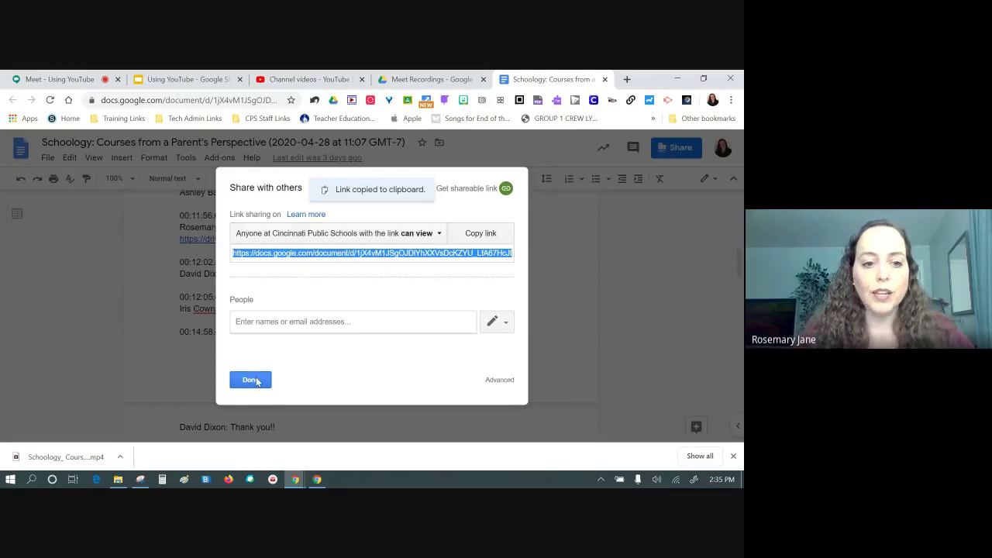
click(458, 325)
key(Escape)
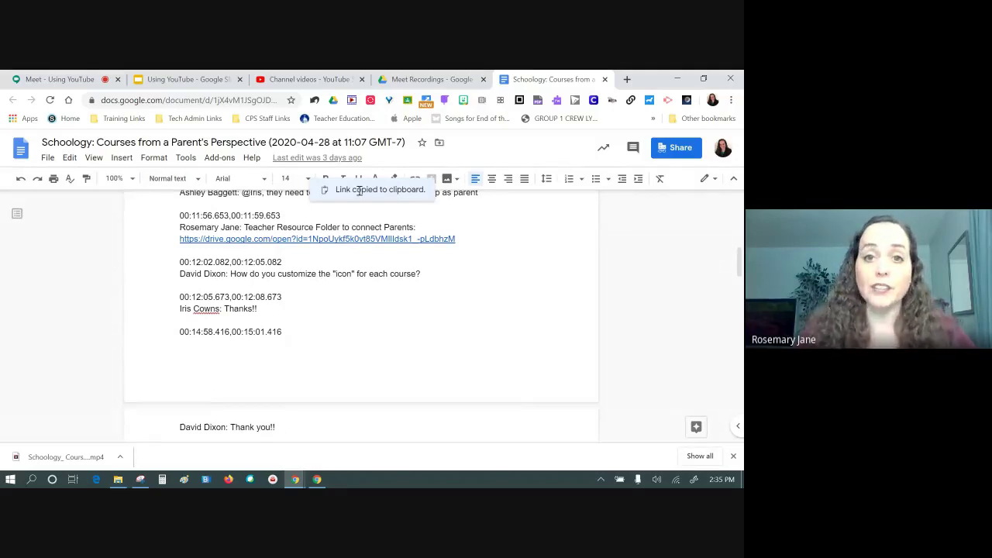
click(289, 82)
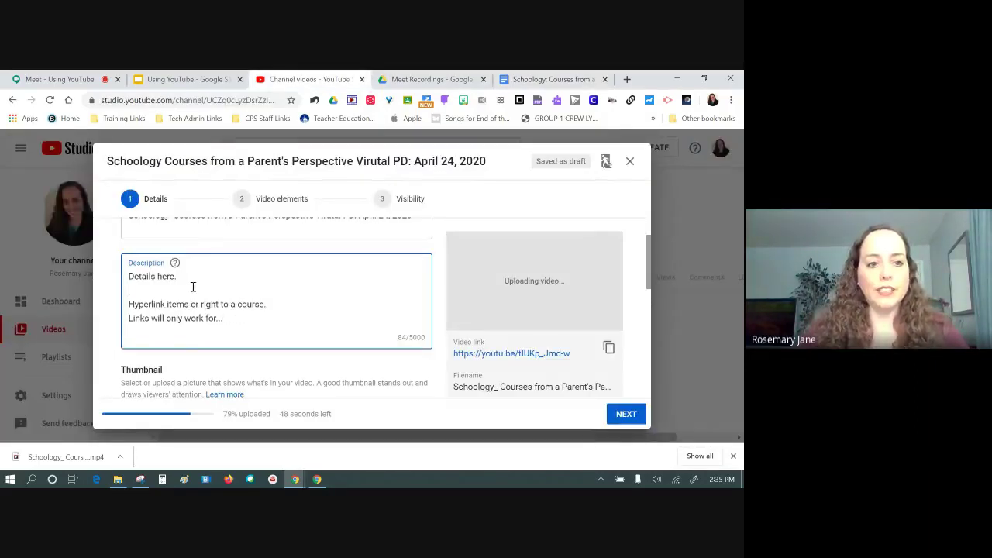
After a blank line, add 'Chat transcript link:' with the pasted Google Docs link beneath it.
key(Return)
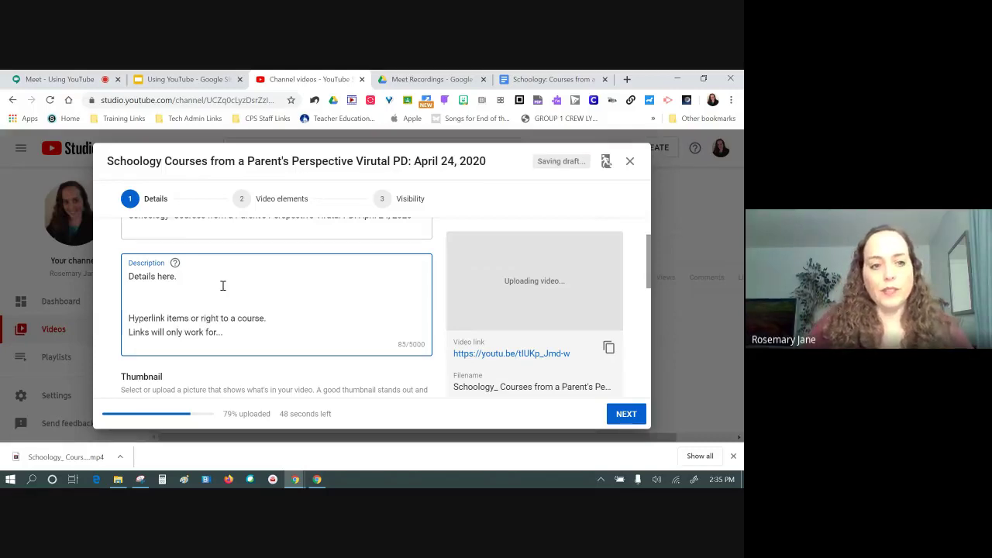
key(Return)
text(Chat tr)
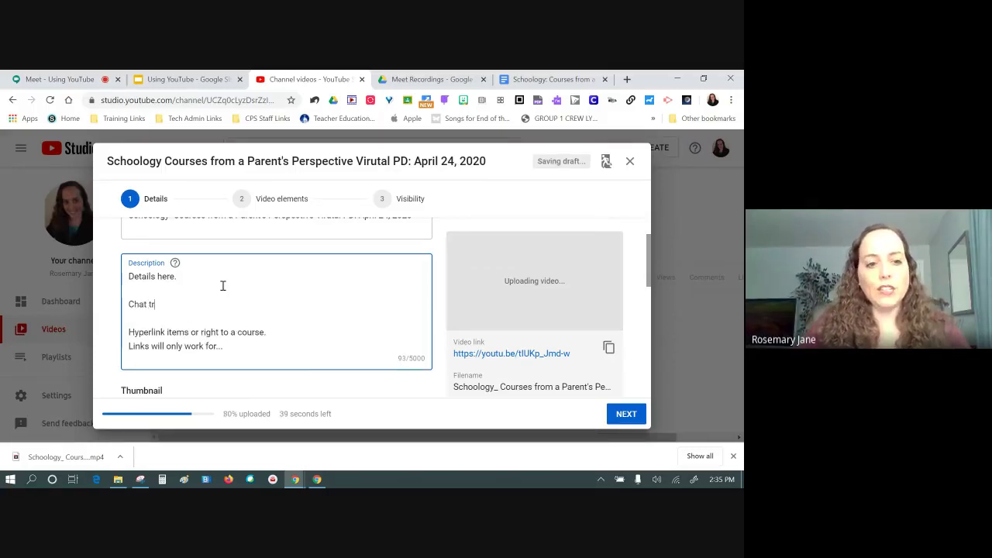
text(anscript )
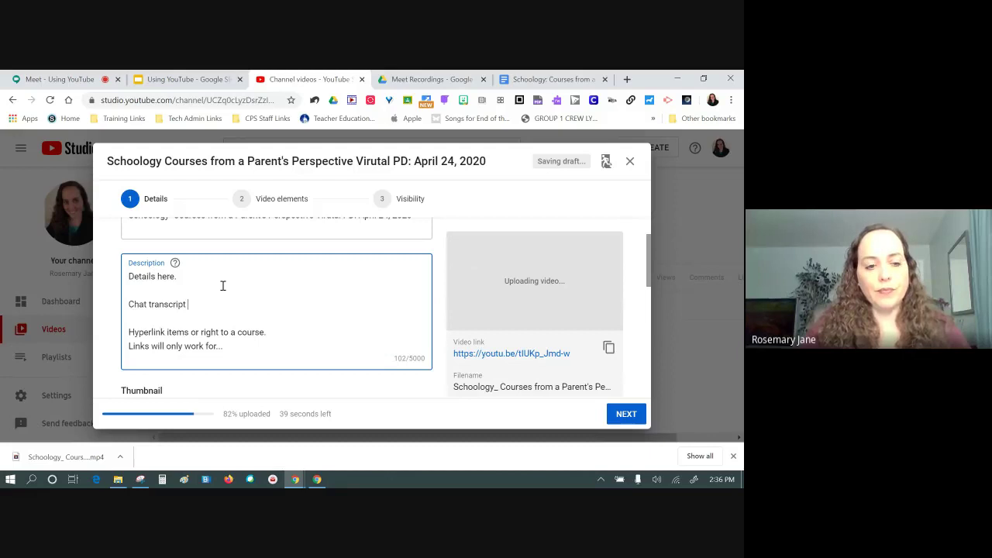
text(link:)
key(Return)
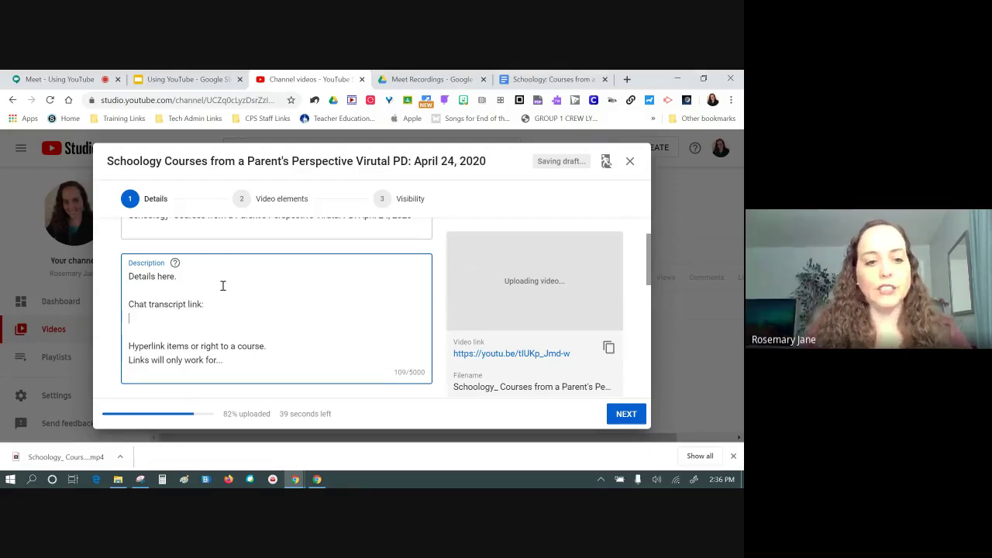
right_click(143, 318)
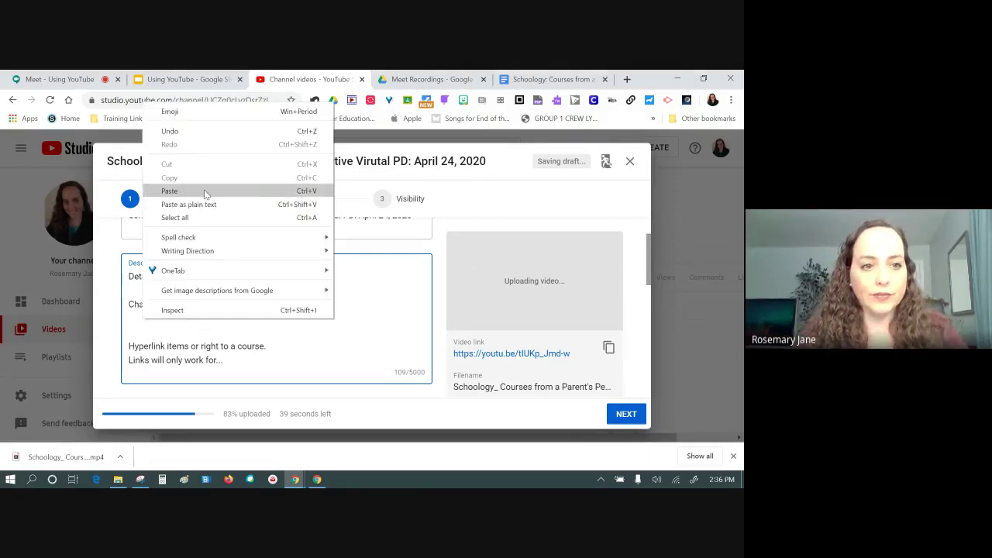
click(209, 191)
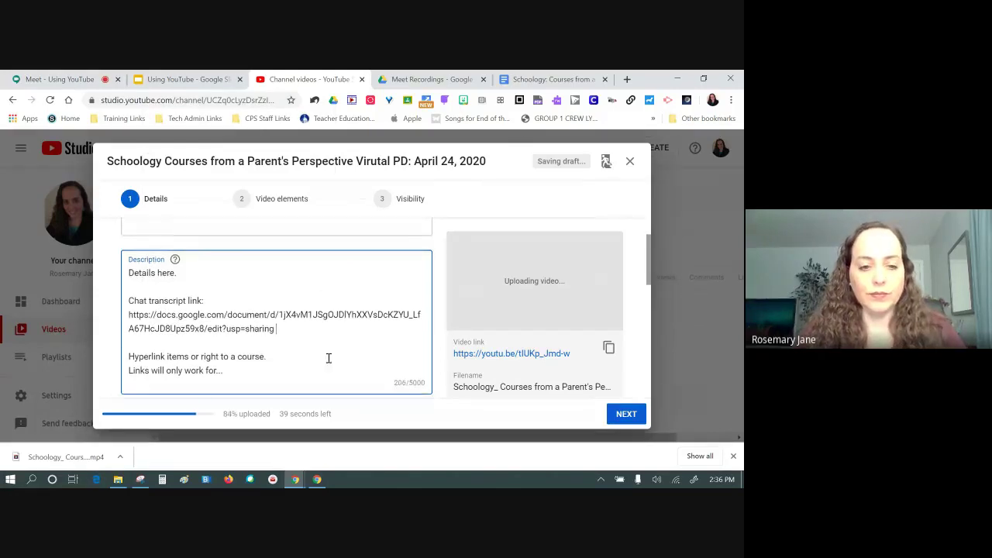
scroll(318, 363, down, 1)
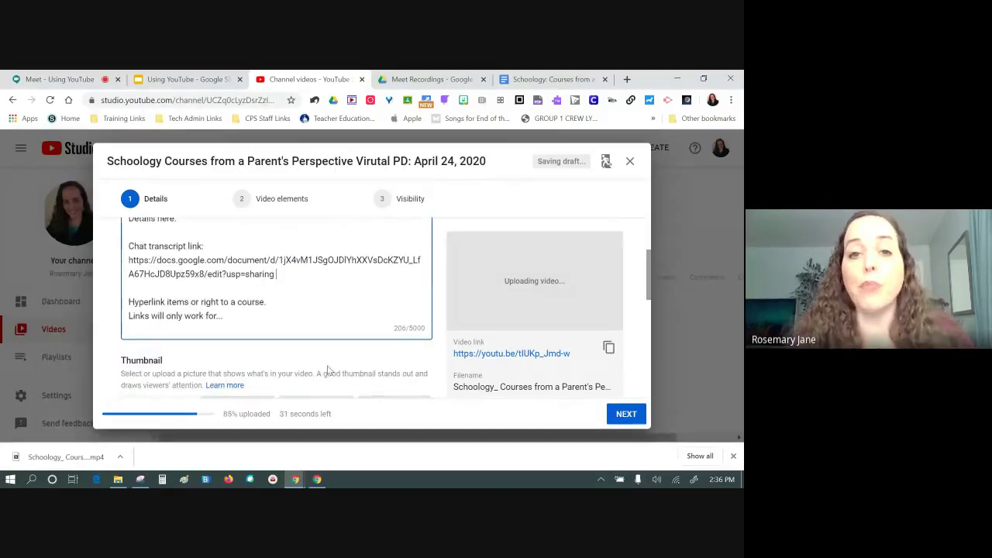
scroll(314, 298, up, 2)
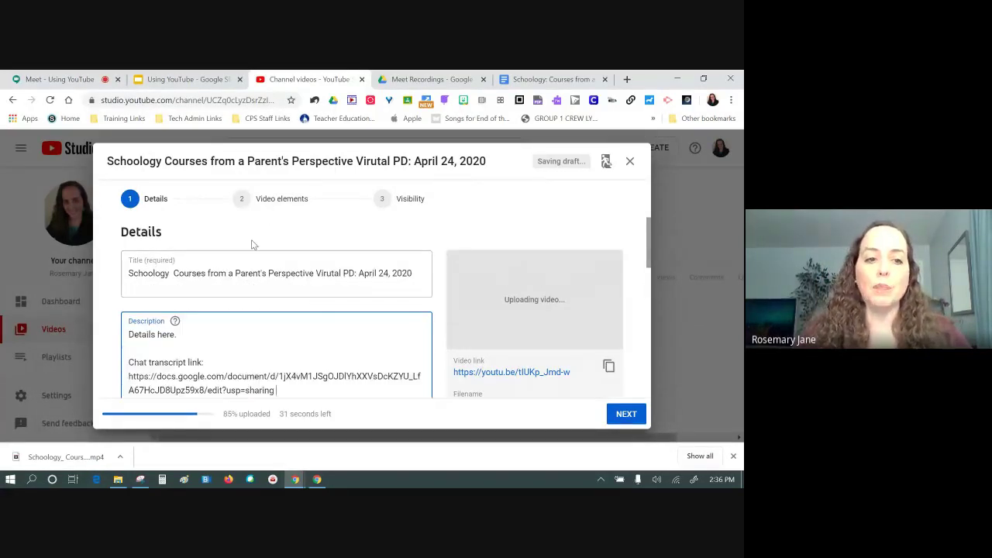
scroll(343, 321, down, 2)
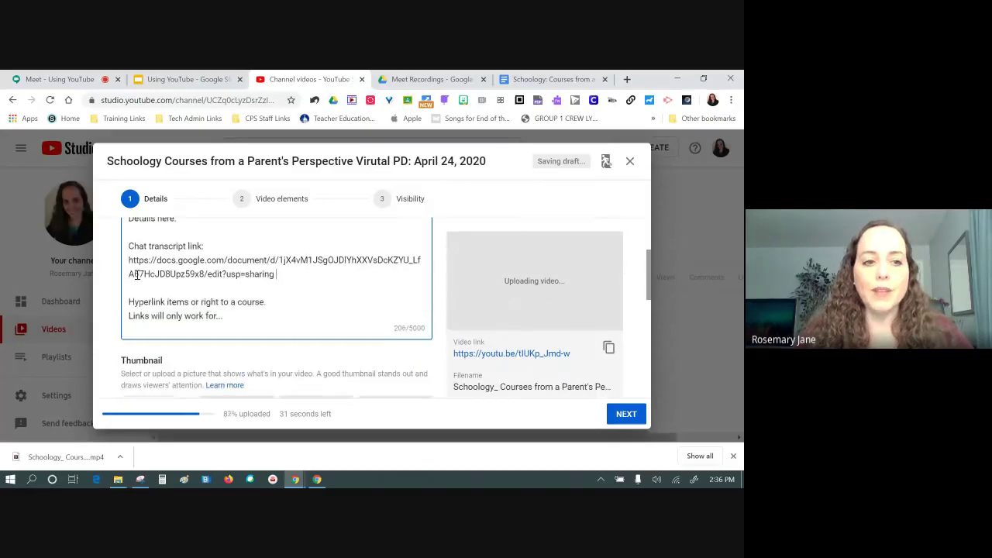
scroll(276, 328, down, 1)
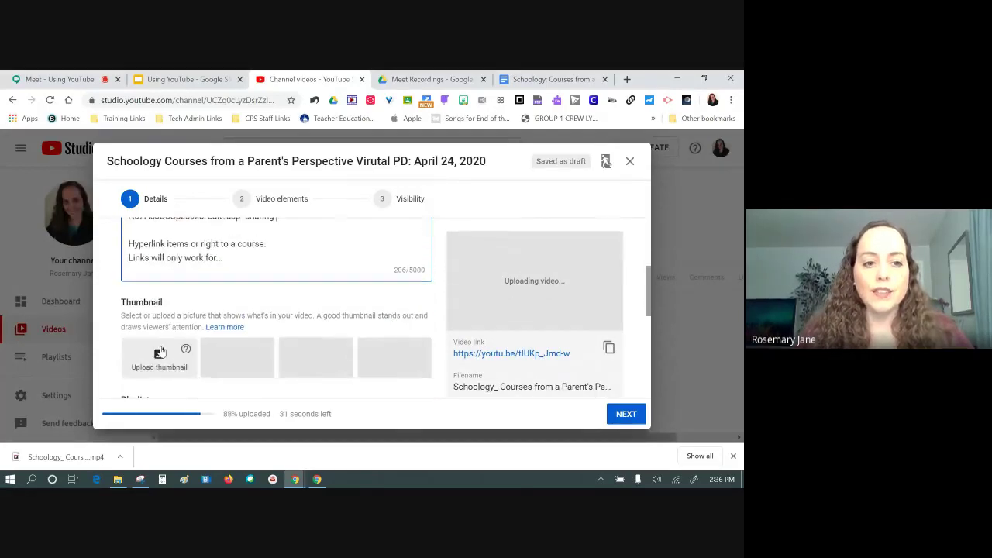
Use the My YouTube Analytics image from the Tech Talk Tidbits & Snips for YouTube folder as thumbnail.
click(161, 353)
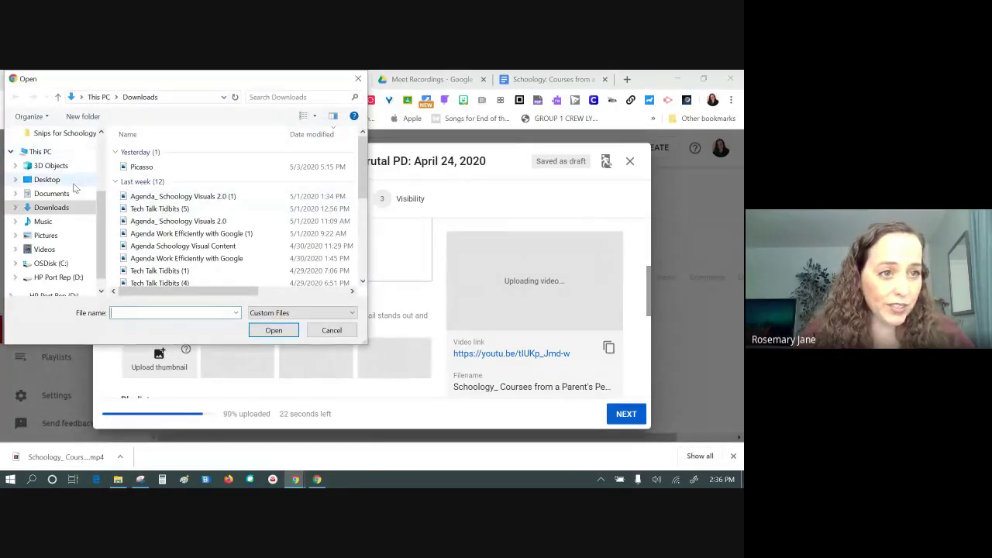
scroll(75, 188, up, 1)
scroll(74, 182, up, 2)
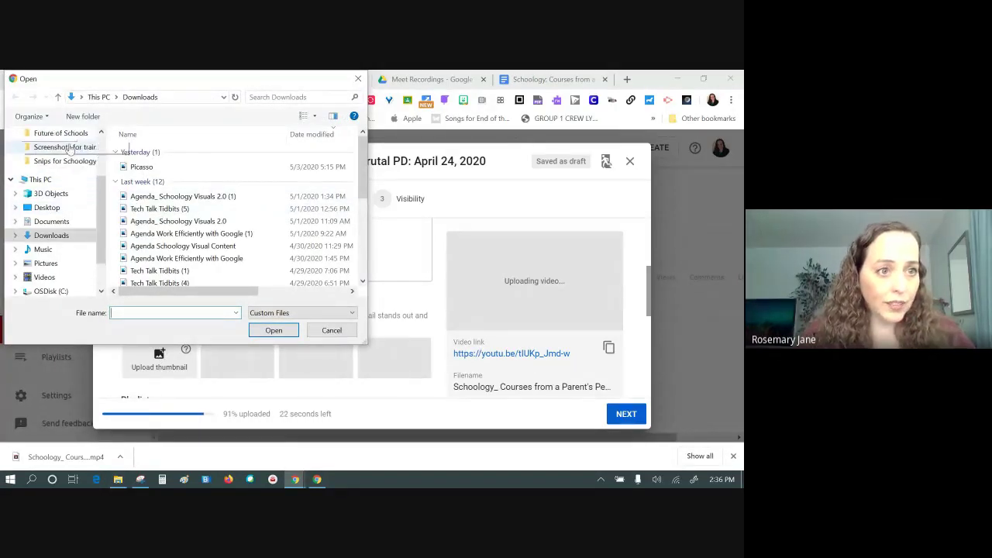
click(65, 161)
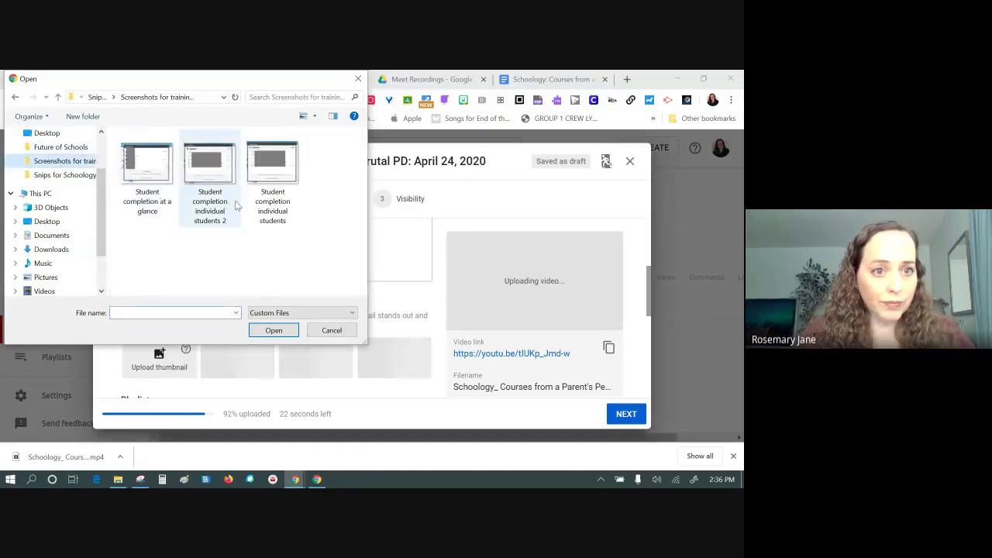
click(70, 175)
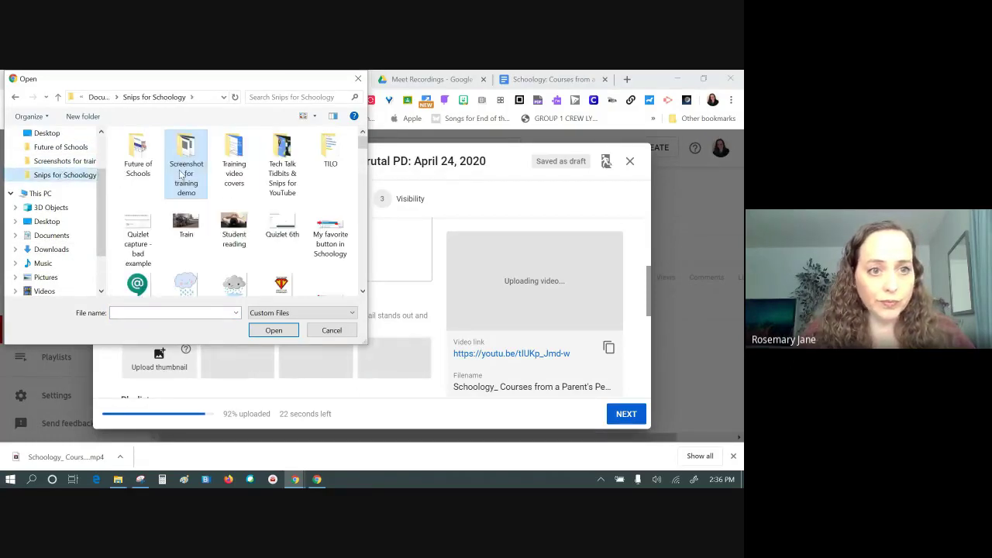
double_click(186, 166)
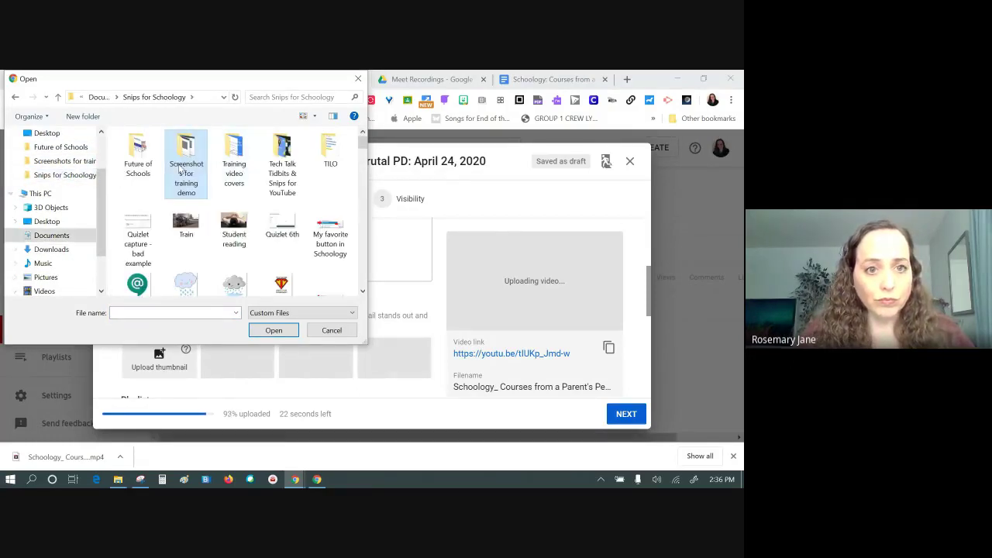
click(65, 175)
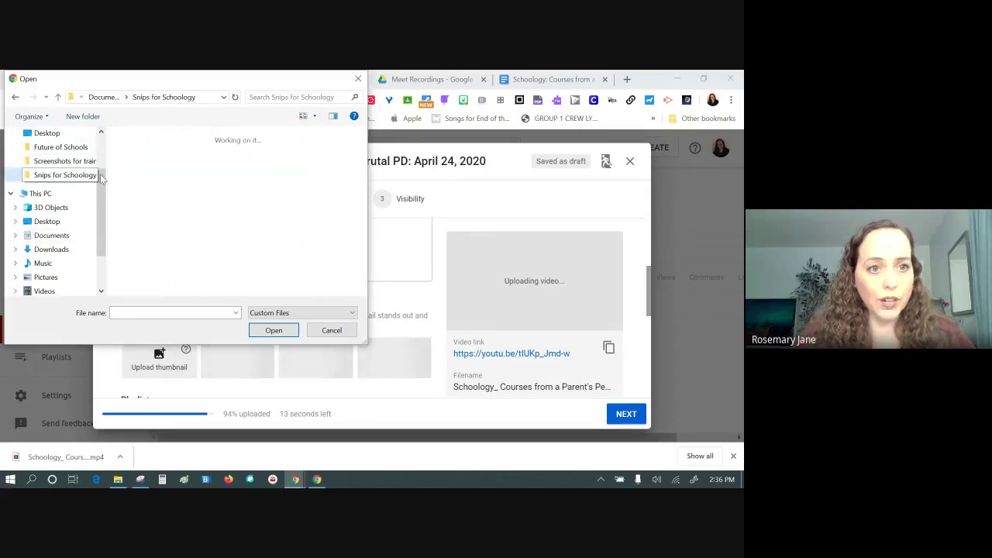
double_click(281, 167)
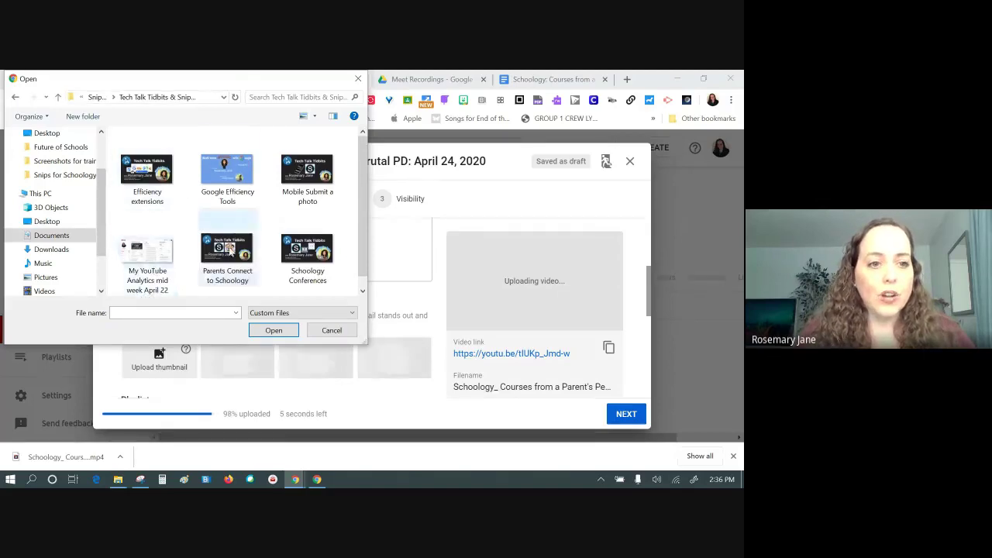
double_click(157, 247)
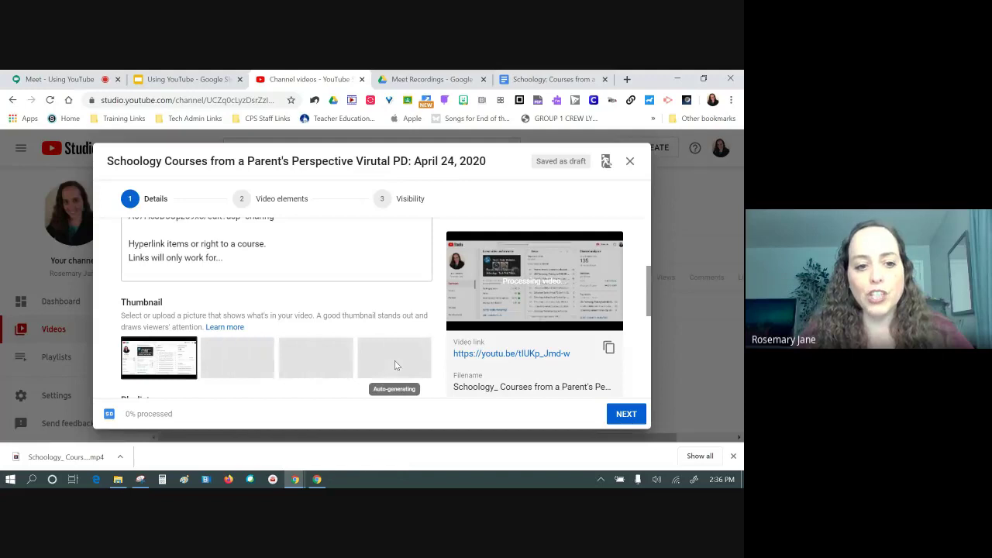
Add the video to the Virtual Trainings playlist.
scroll(395, 360, down, 2)
scroll(371, 286, up, 2)
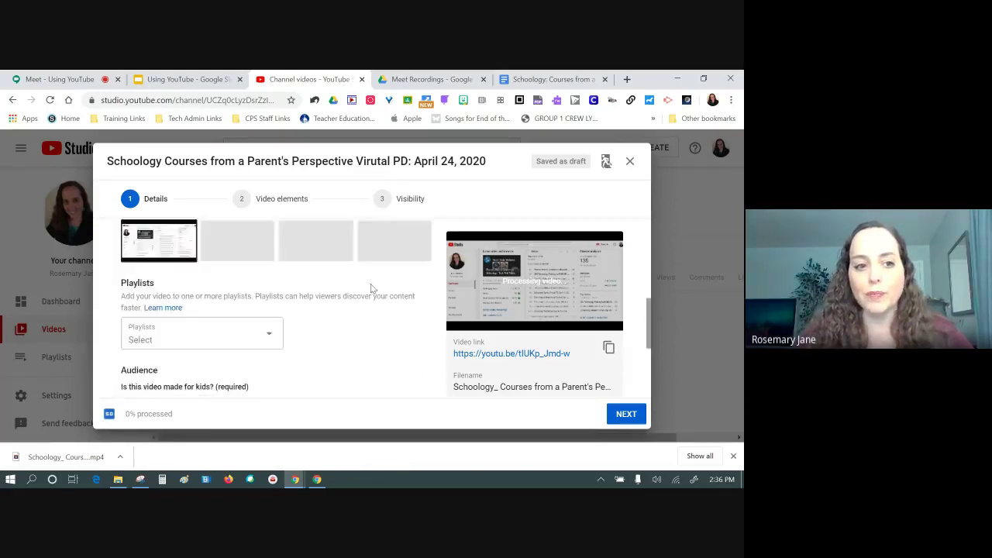
scroll(365, 292, down, 1)
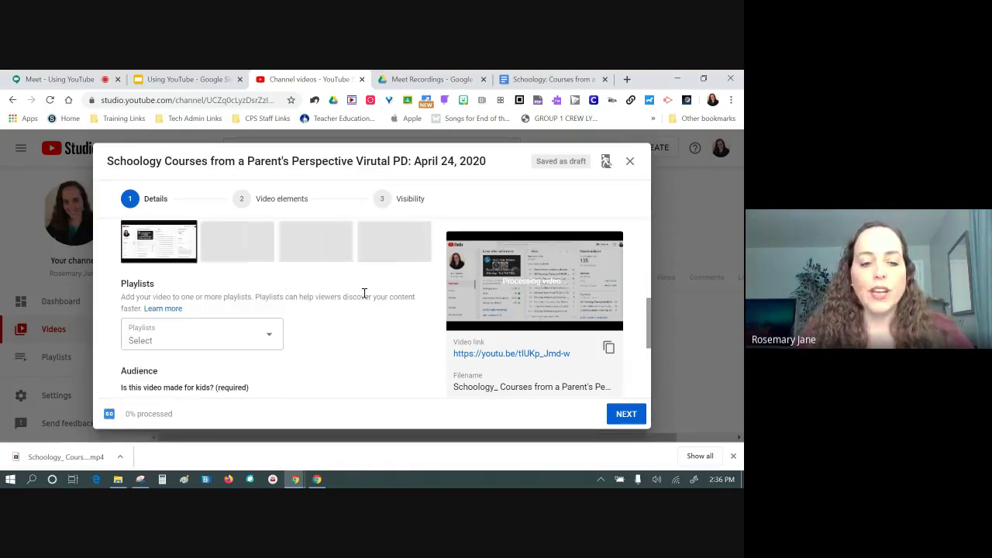
click(272, 337)
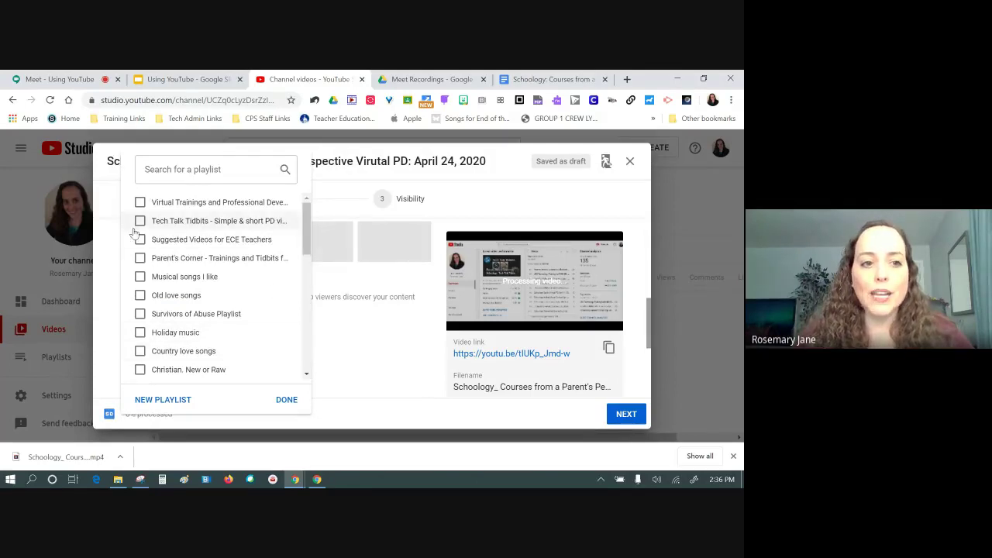
click(140, 202)
click(282, 405)
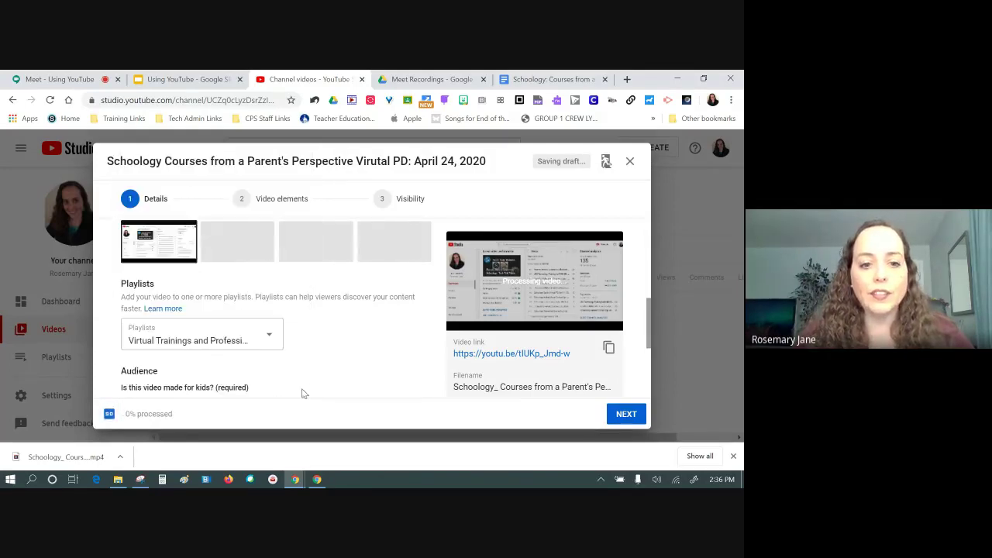
click(267, 335)
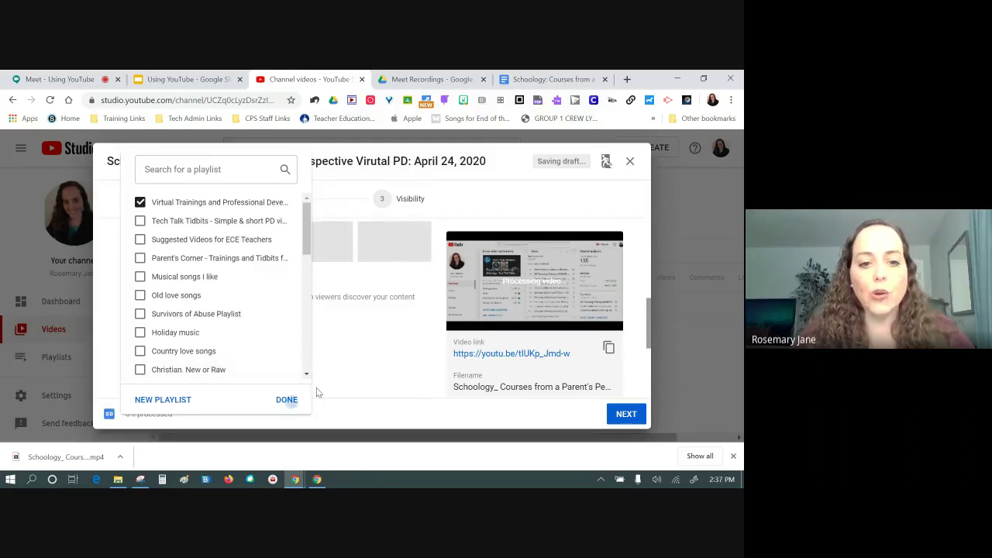
click(294, 400)
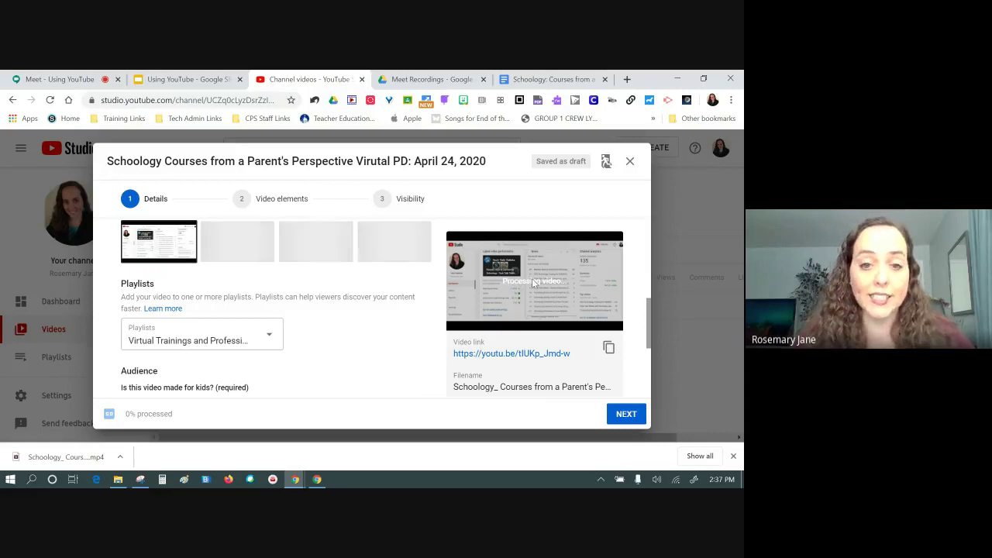
Set the audience to 'No, it's not made for kids'.
scroll(379, 324, down, 3)
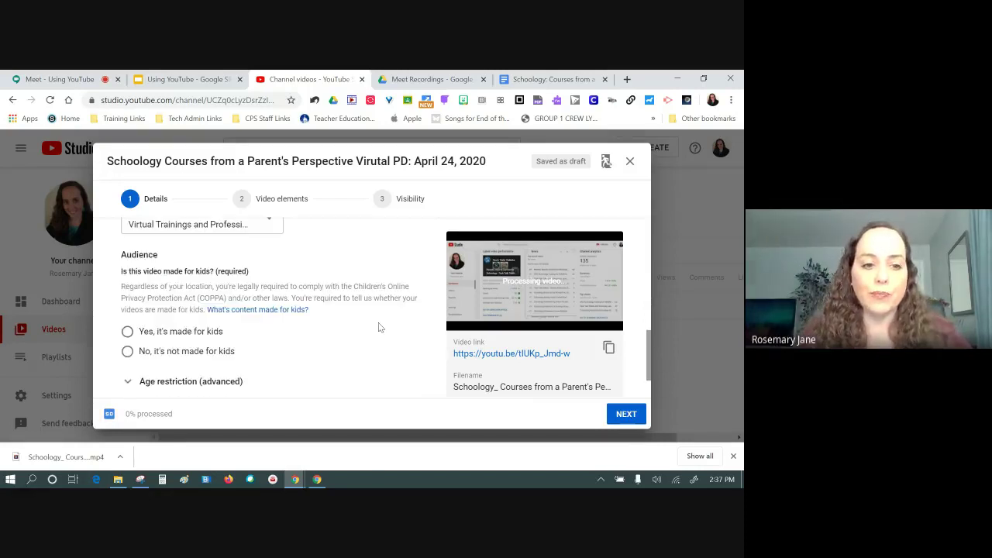
click(126, 353)
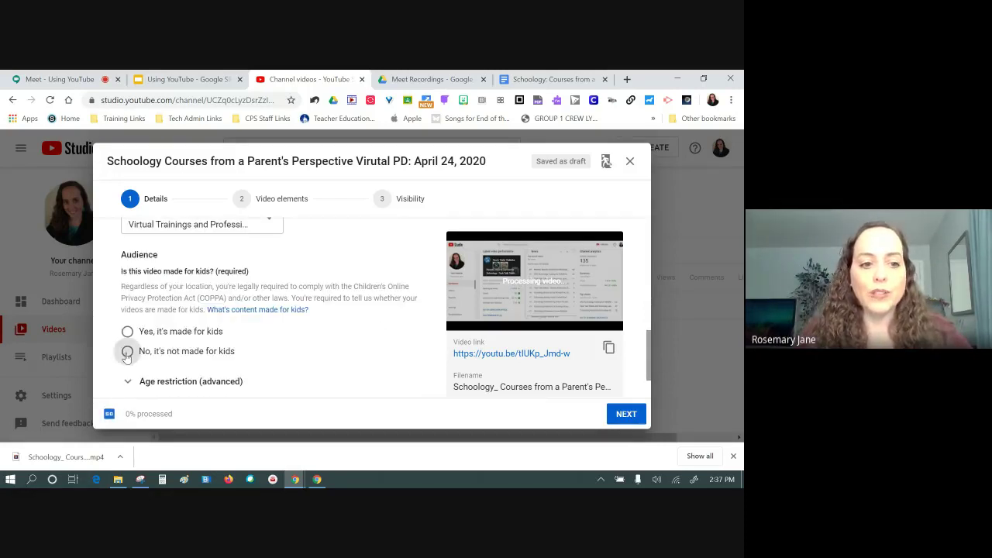
click(128, 332)
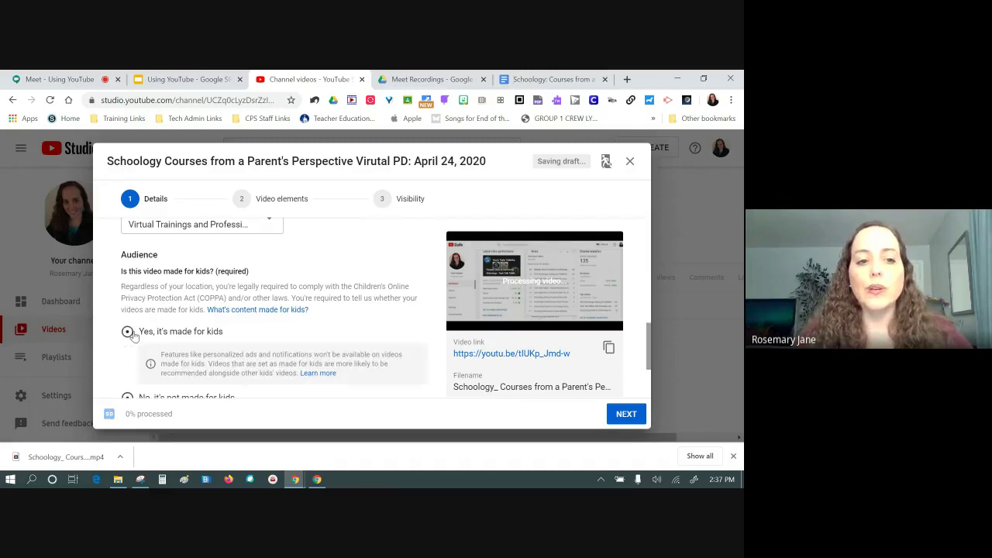
scroll(290, 357, down, 1)
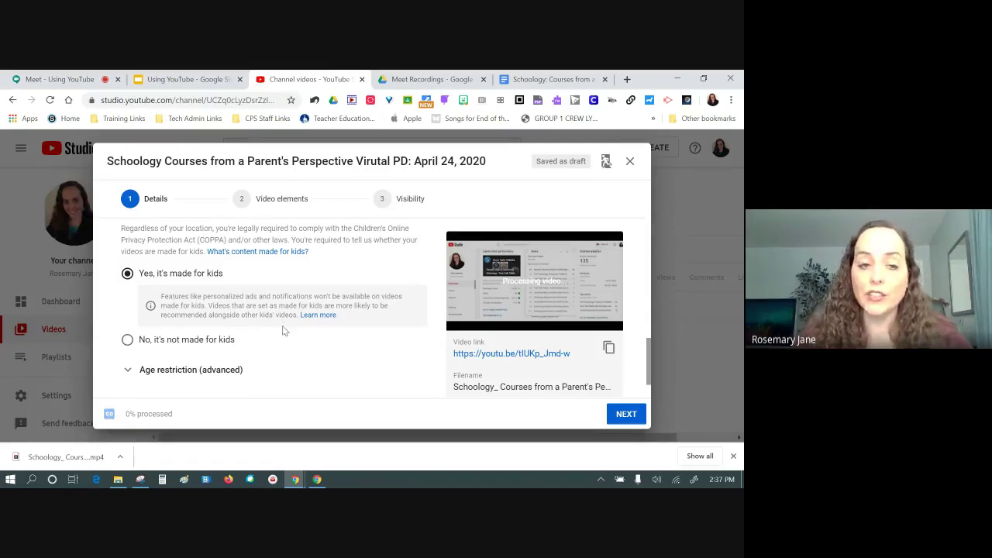
click(127, 339)
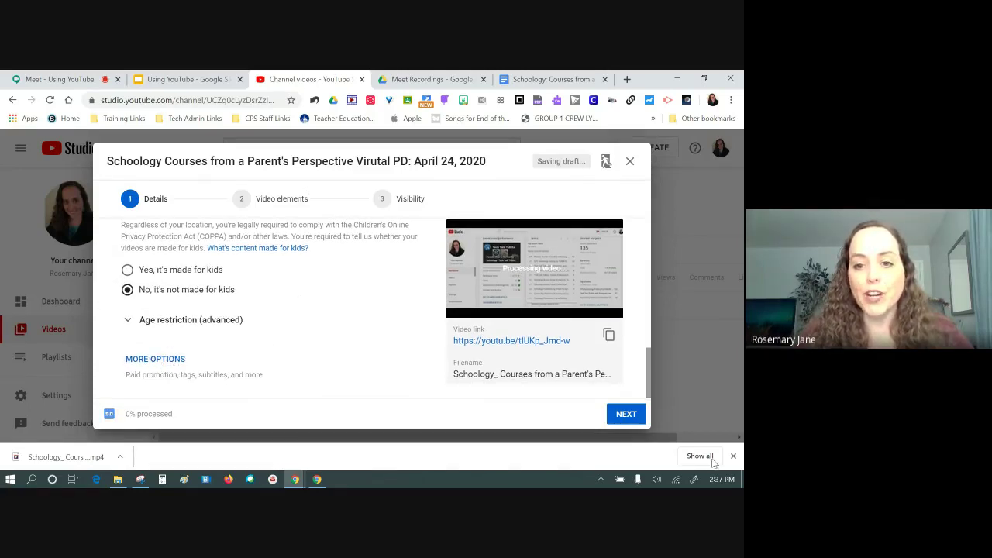
Pass through Video elements without adding anything and reach the Visibility step.
click(626, 416)
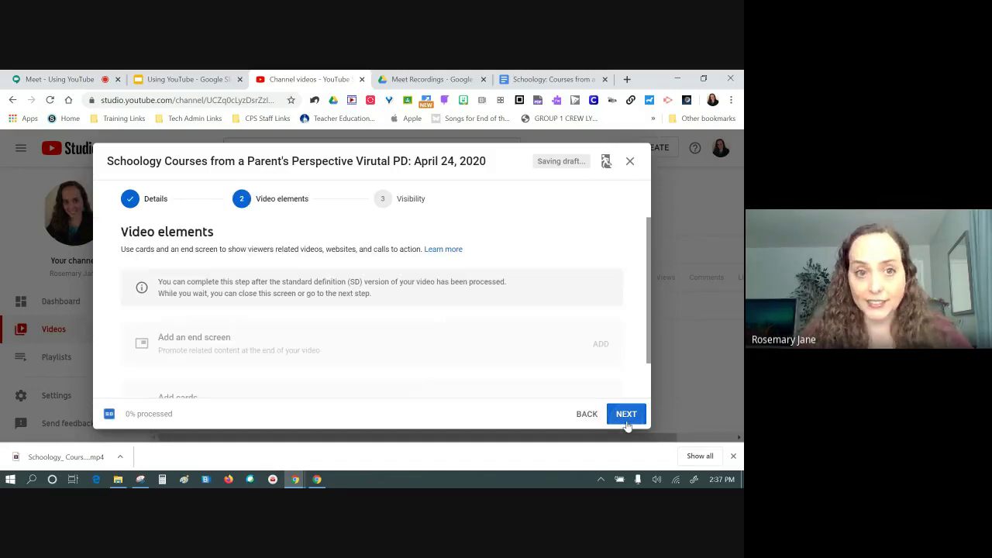
scroll(370, 327, down, 1)
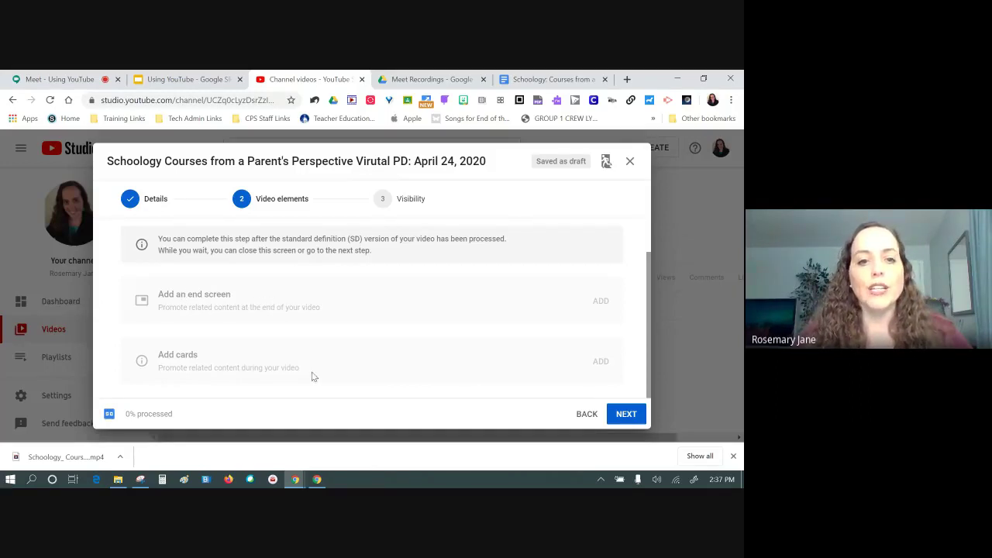
scroll(338, 387, up, 2)
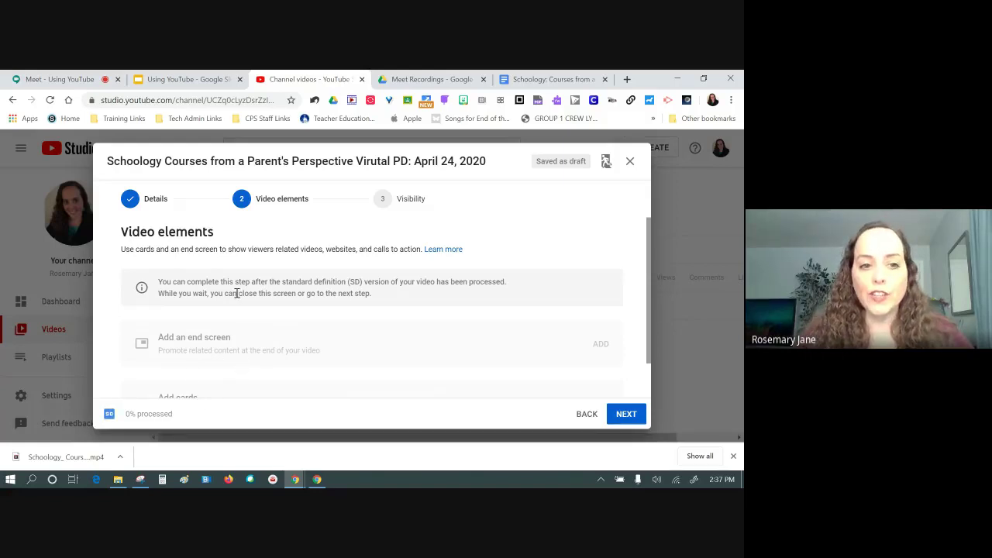
click(618, 413)
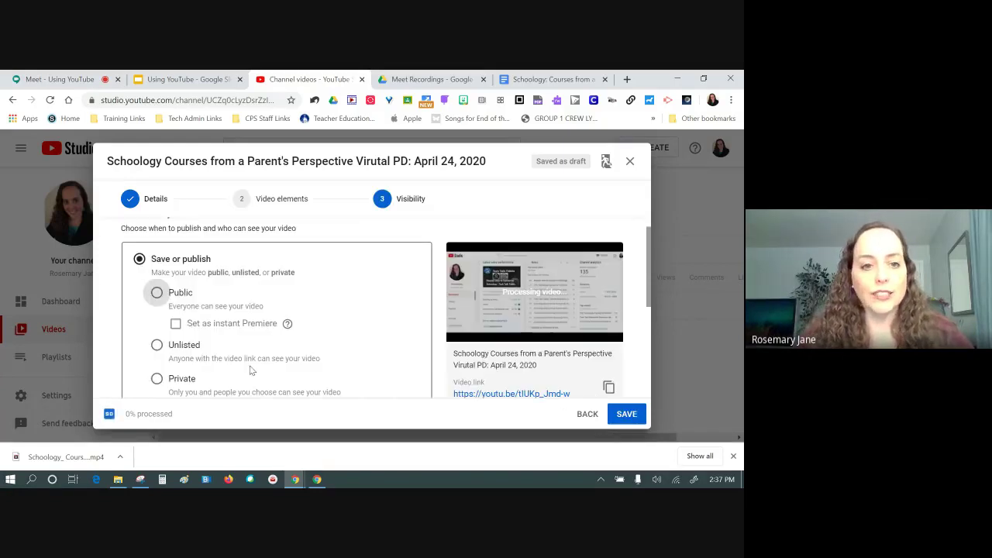
Choose Unlisted visibility and copy the video's link with the copy icon.
scroll(291, 286, down, 1)
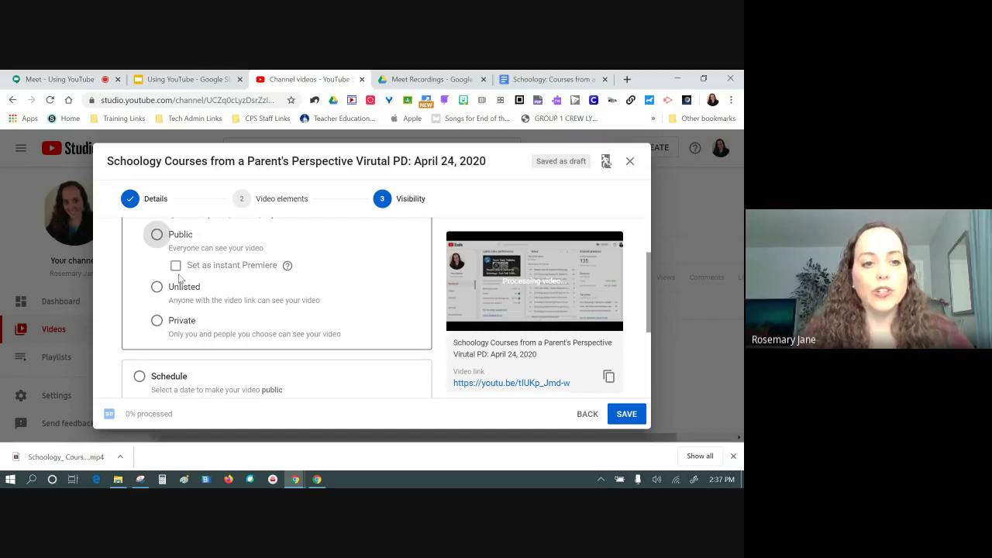
click(156, 288)
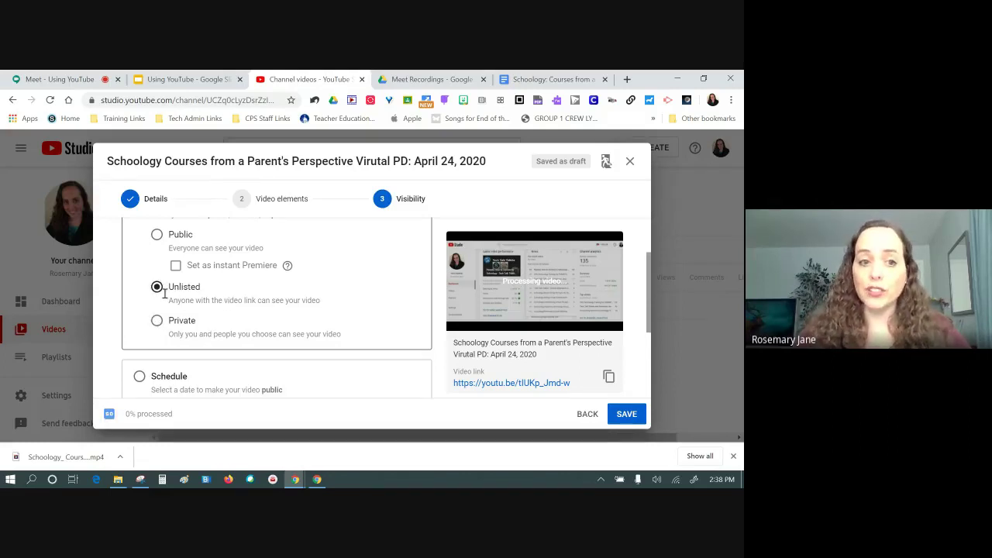
click(610, 378)
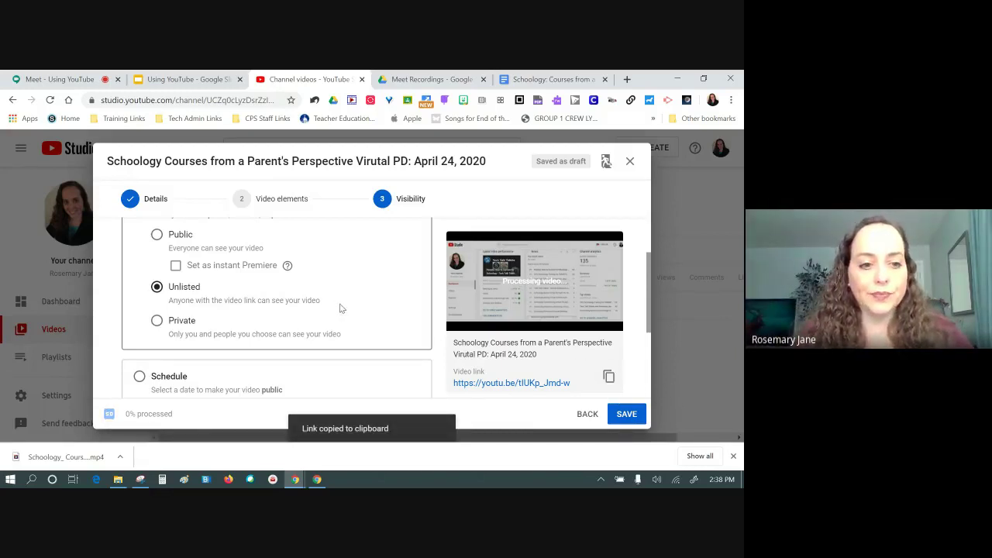
scroll(339, 308, down, 1)
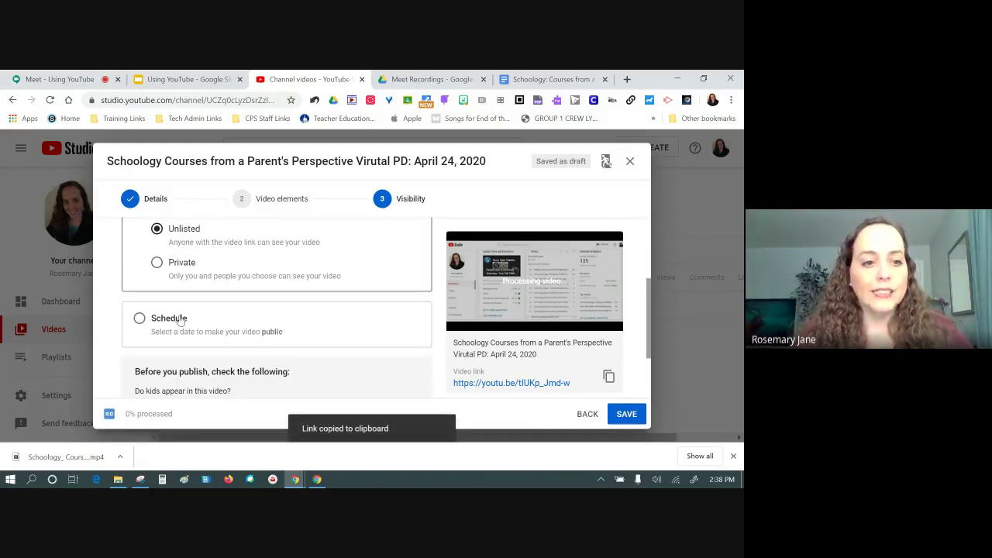
click(138, 320)
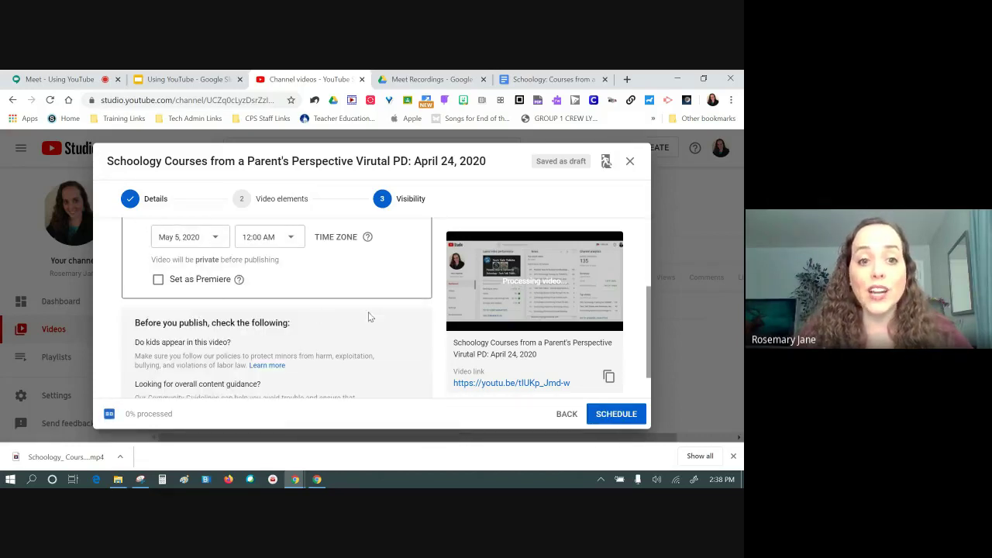
scroll(232, 321, up, 1)
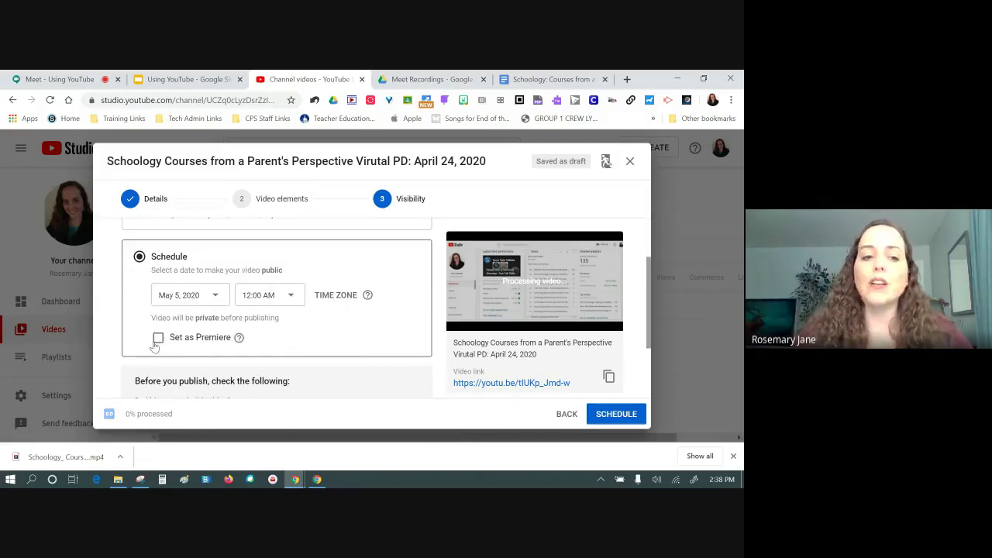
mouse_move(240, 343)
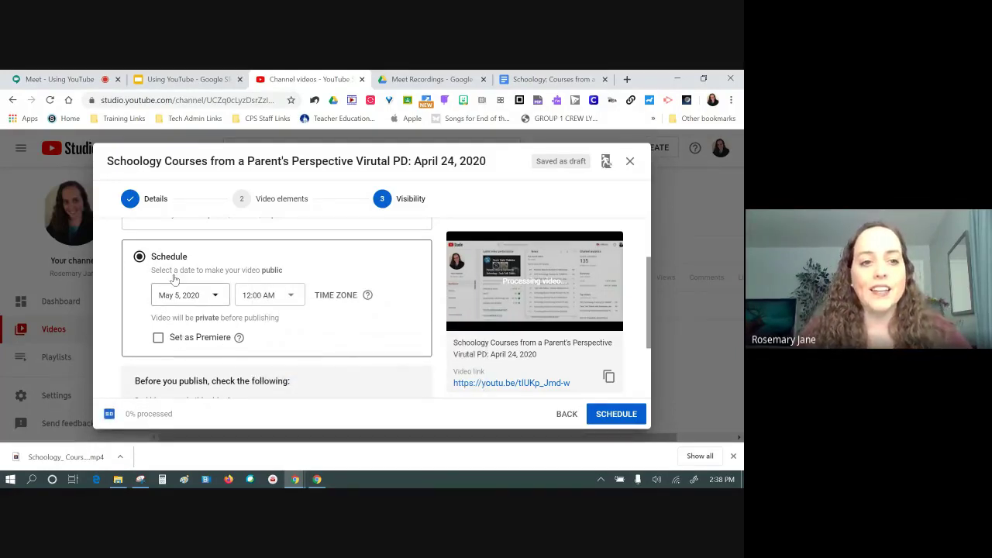
scroll(372, 265, down, 1)
scroll(370, 263, up, 2)
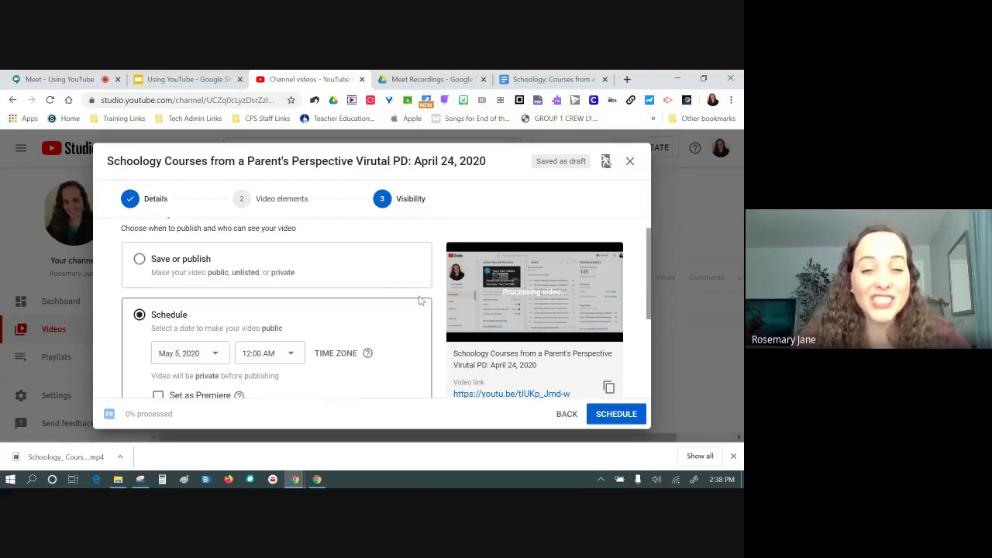
scroll(421, 301, down, 1)
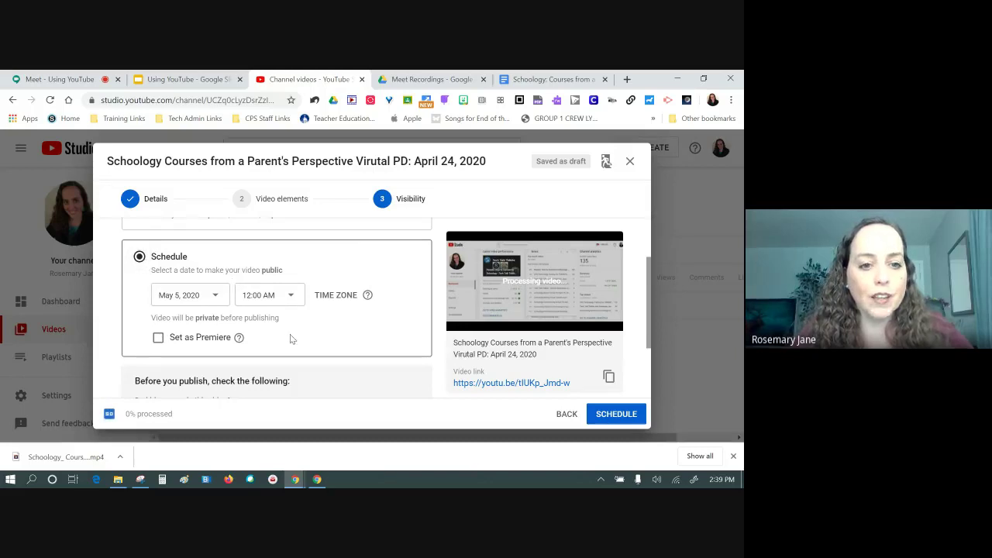
scroll(290, 335, up, 1)
Switch from scheduling back to Save or publish and choose Public visibility.
click(140, 280)
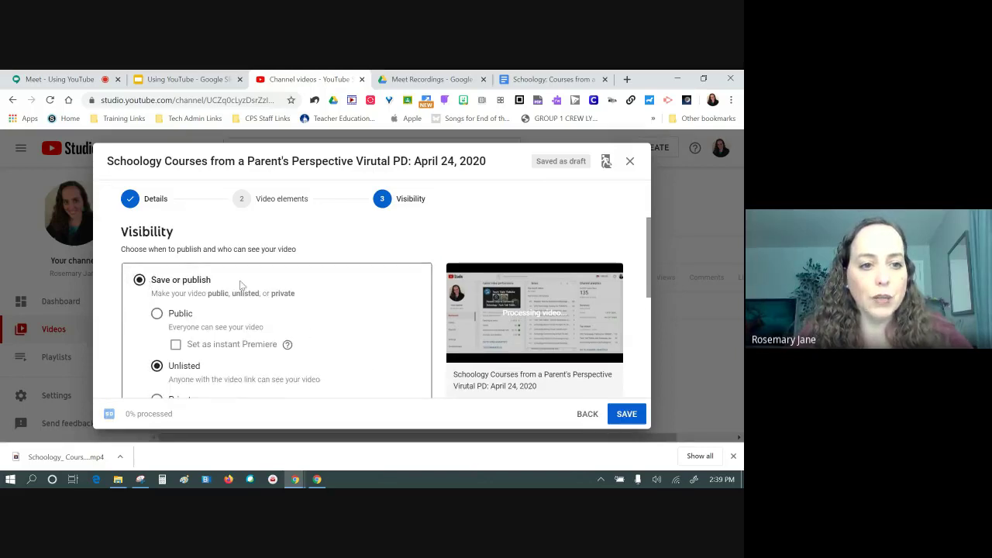
scroll(274, 303, down, 2)
scroll(196, 233, up, 1)
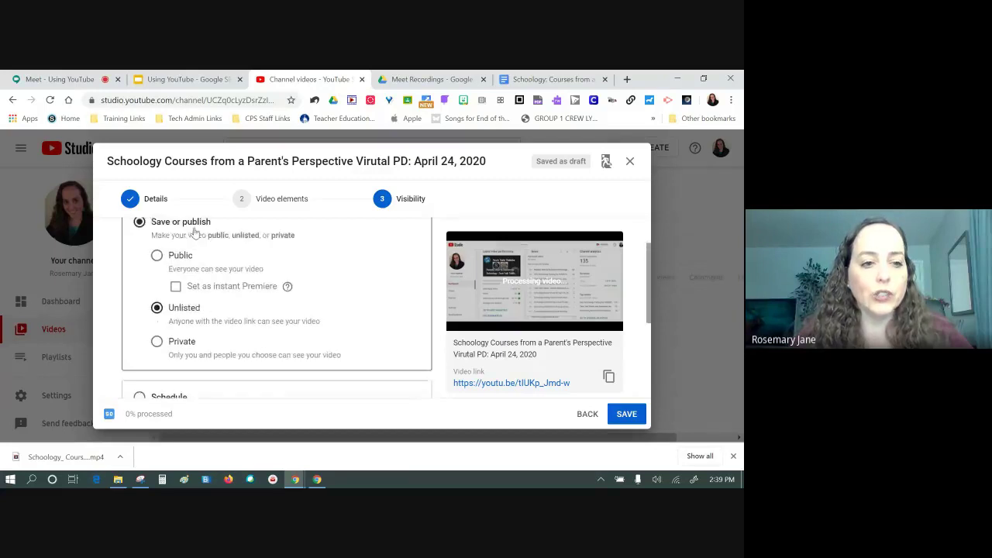
click(158, 255)
scroll(293, 283, down, 3)
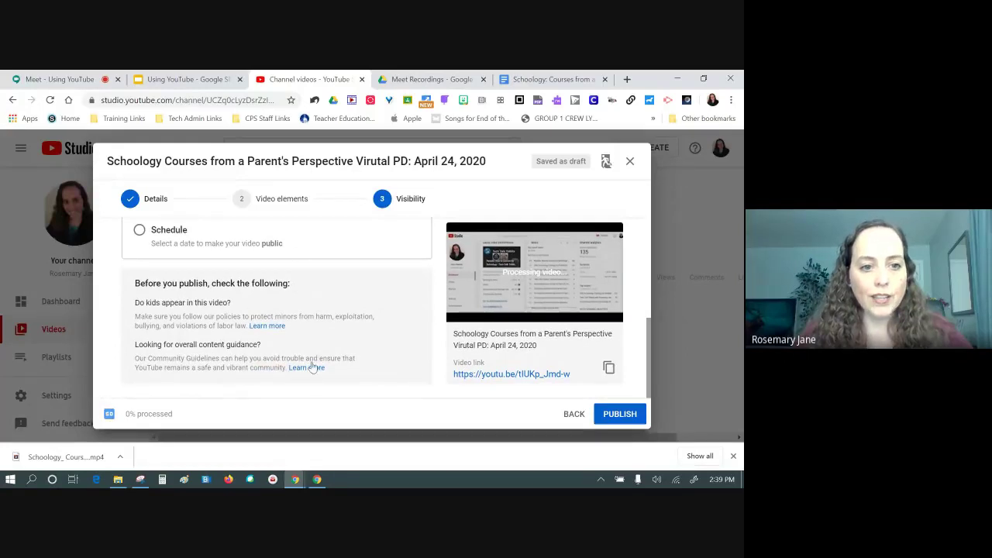
Open the community guidelines 'Learn more' link in a new tab, view it, and return to the upload.
drag(194, 388, 248, 328)
click(248, 329)
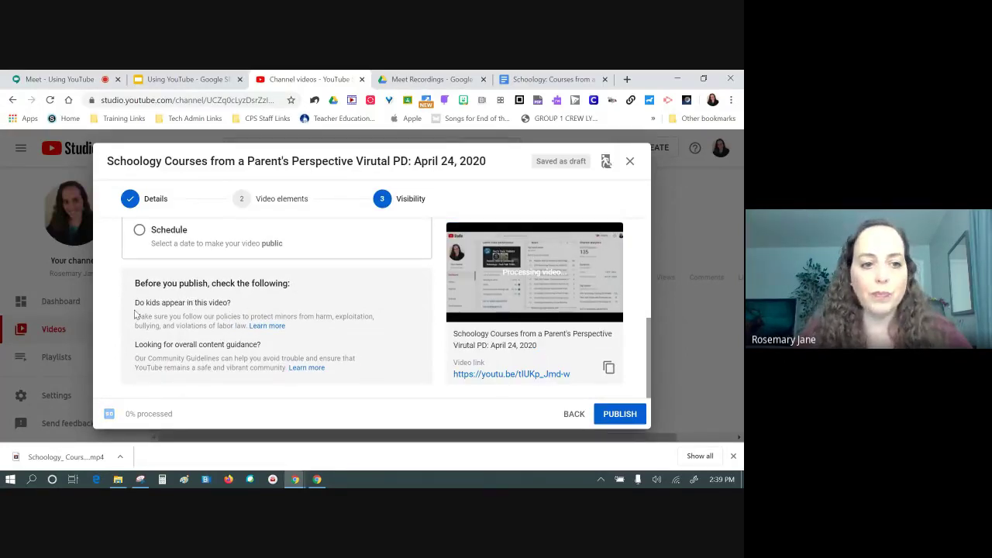
drag(136, 300, 312, 339)
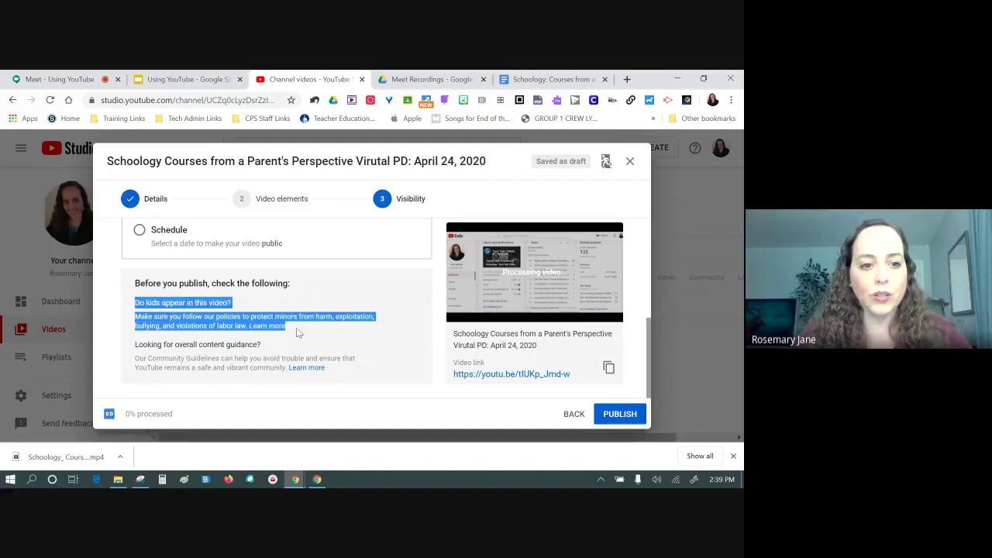
right_click(306, 370)
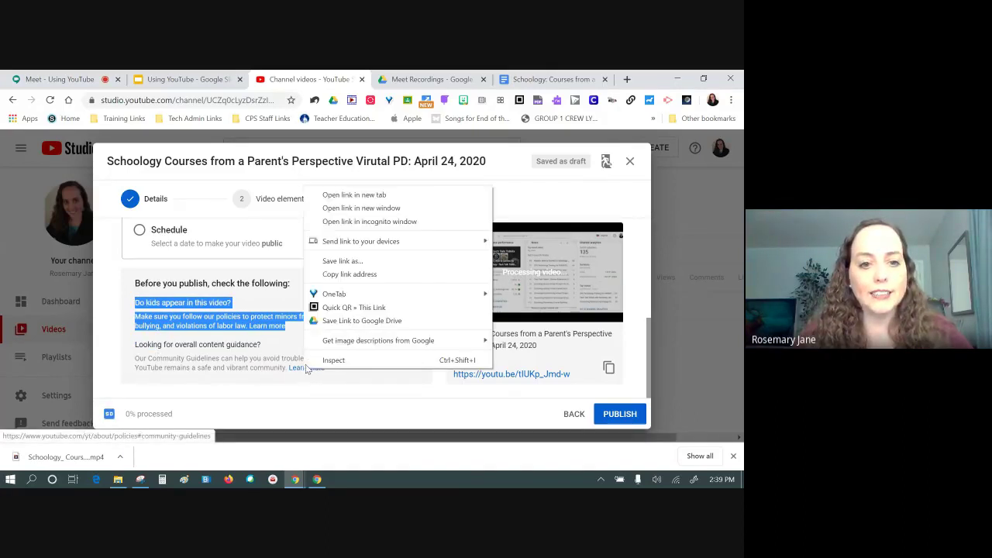
click(351, 195)
click(376, 81)
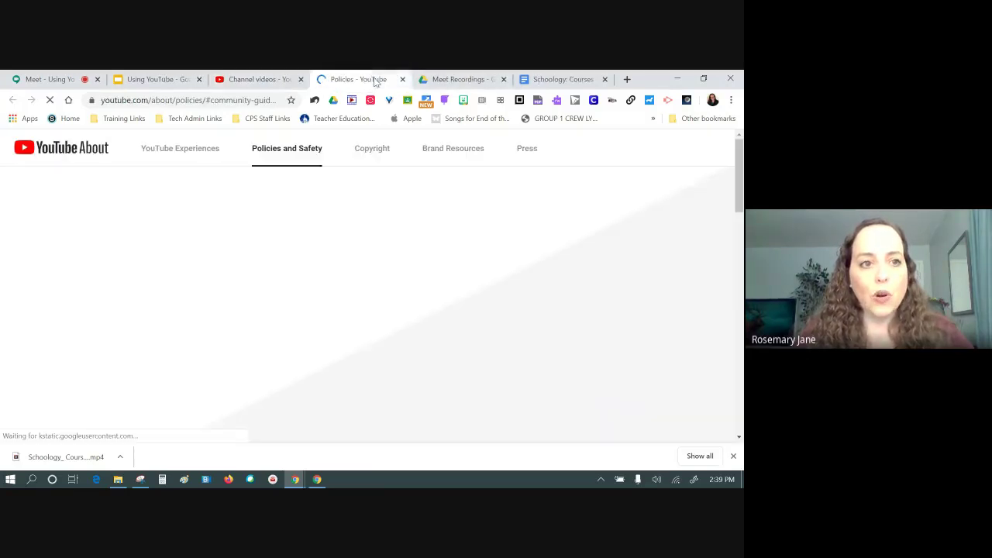
click(260, 79)
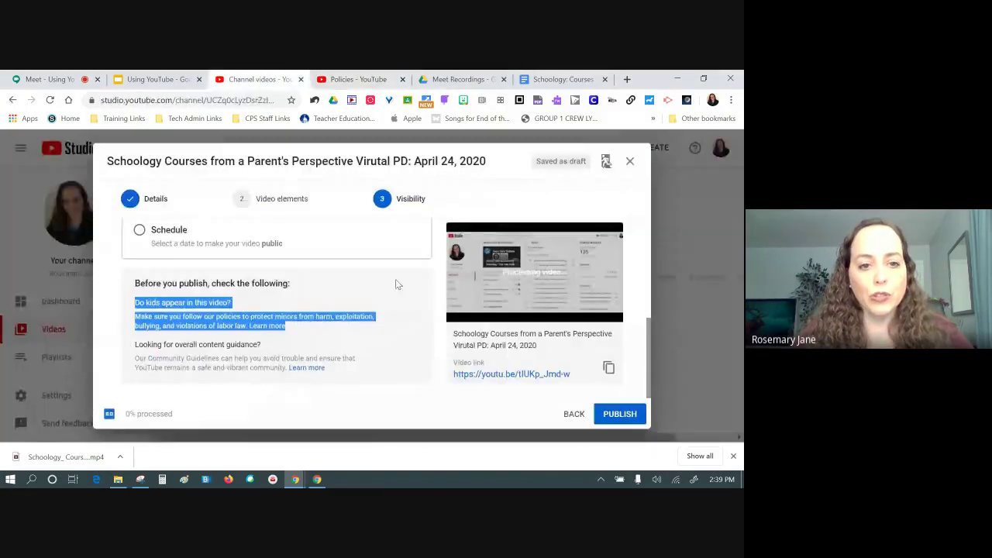
click(349, 359)
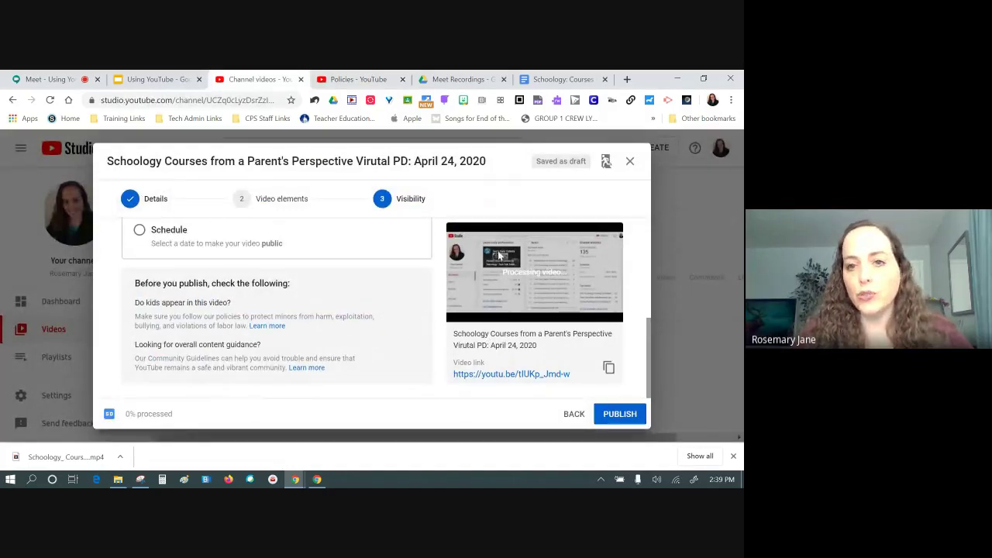
Publish the Schoology Courses video and switch to the 'Policies - YouTube' tab.
click(631, 416)
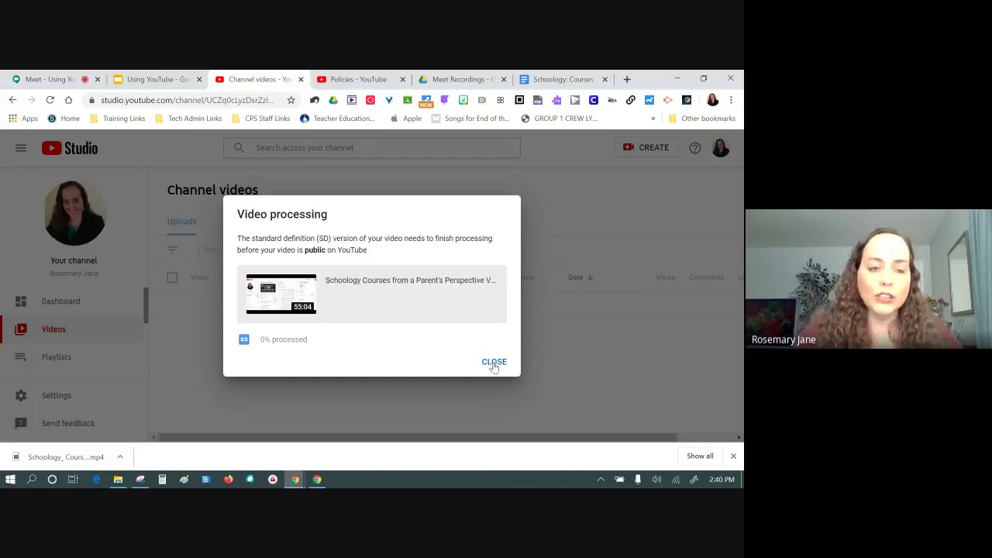
click(354, 81)
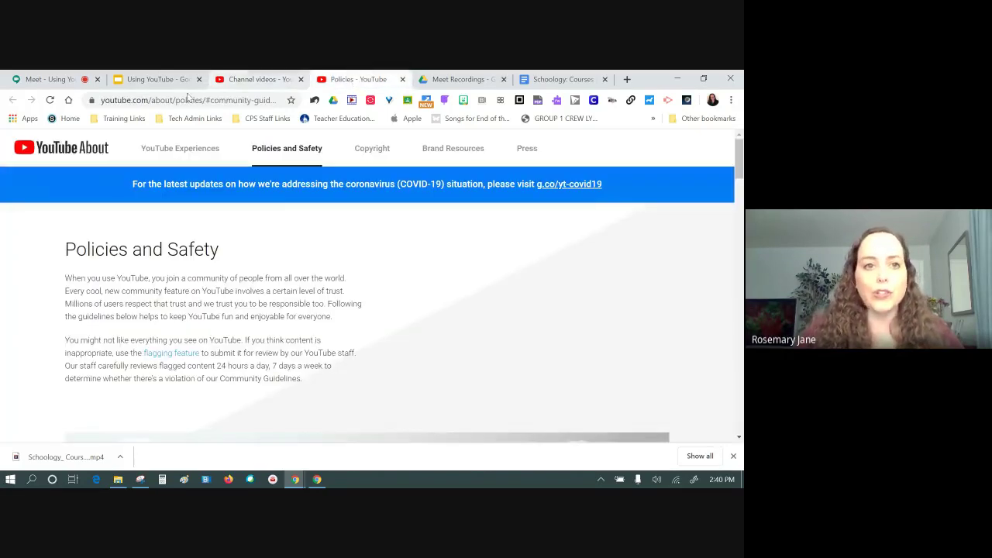
Open YouTube in a new browser tab from the Google apps menu.
click(627, 79)
click(688, 146)
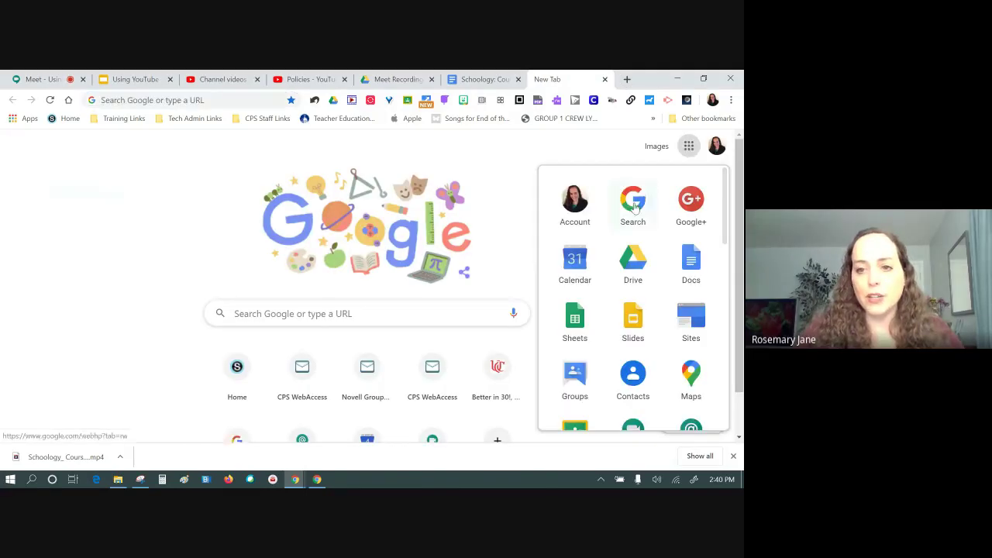
scroll(602, 308, down, 3)
click(574, 340)
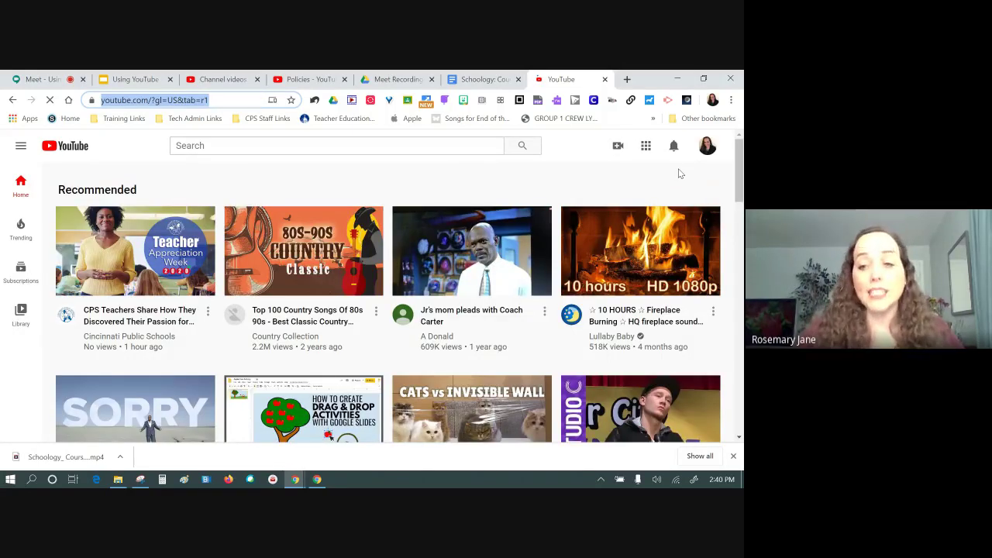
Go from your channel into YouTube Studio's Videos list, where the new upload shows Pending.
click(707, 145)
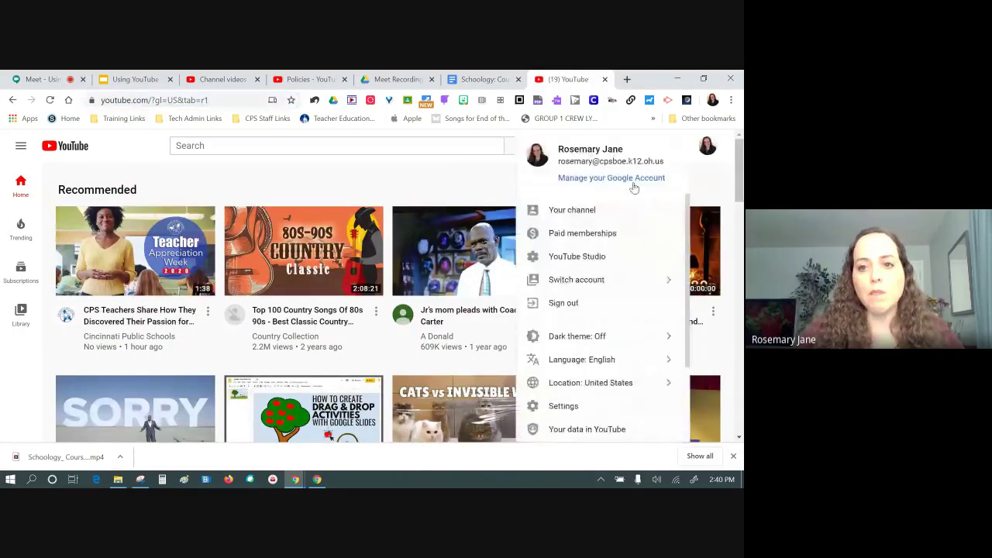
click(551, 217)
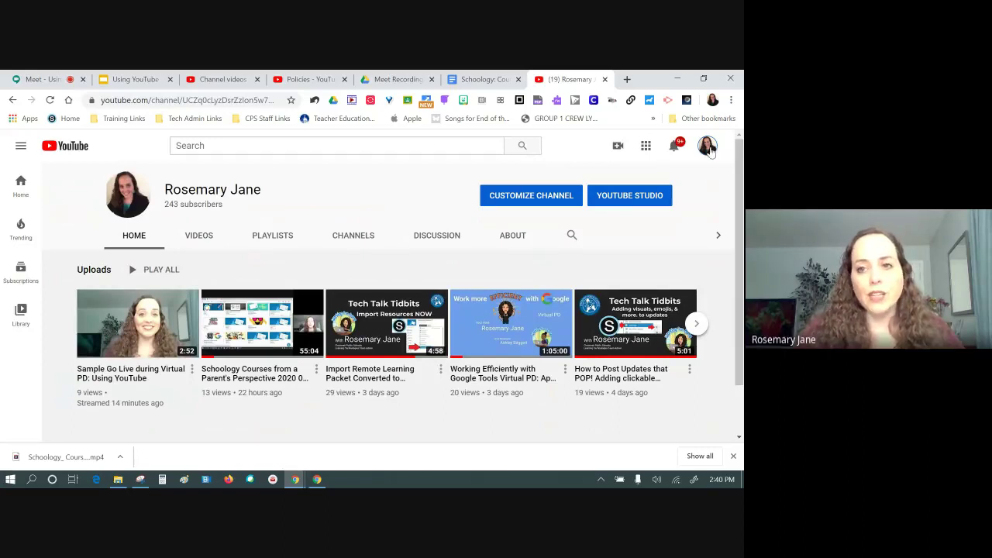
click(651, 194)
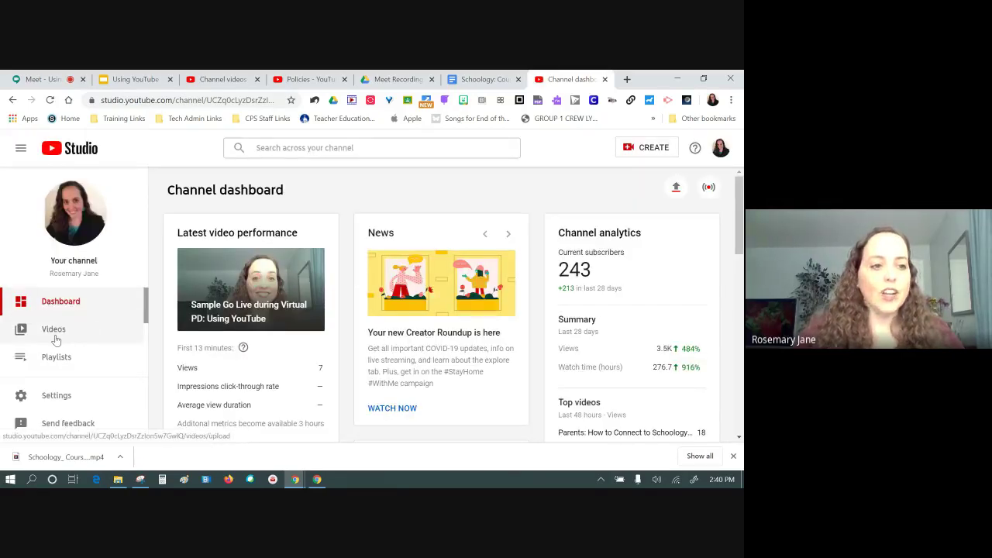
click(56, 340)
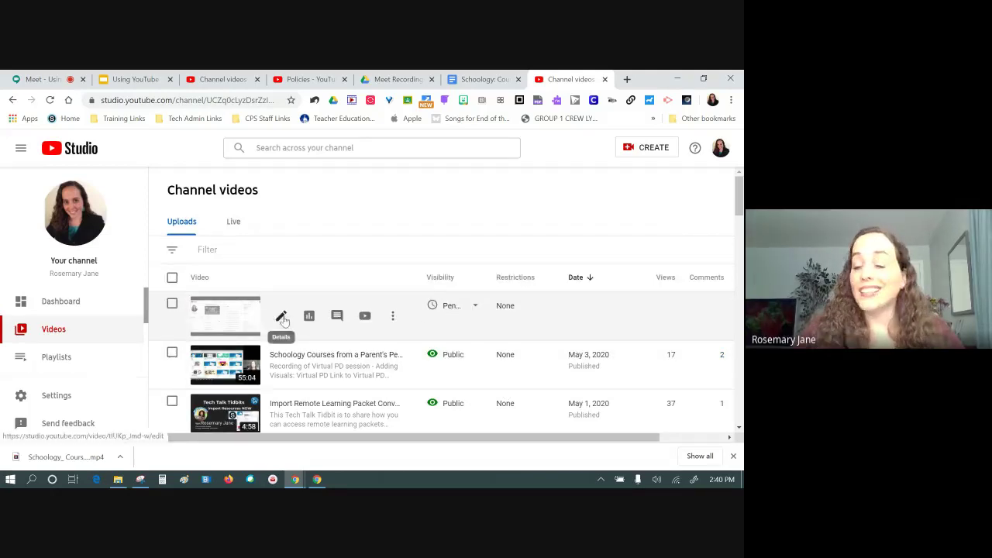
mouse_move(452, 309)
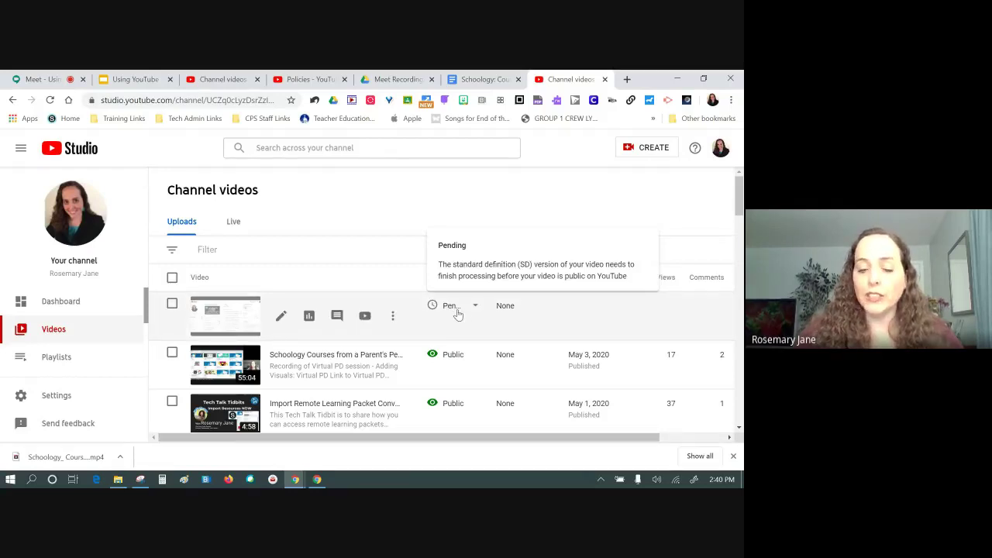
click(393, 316)
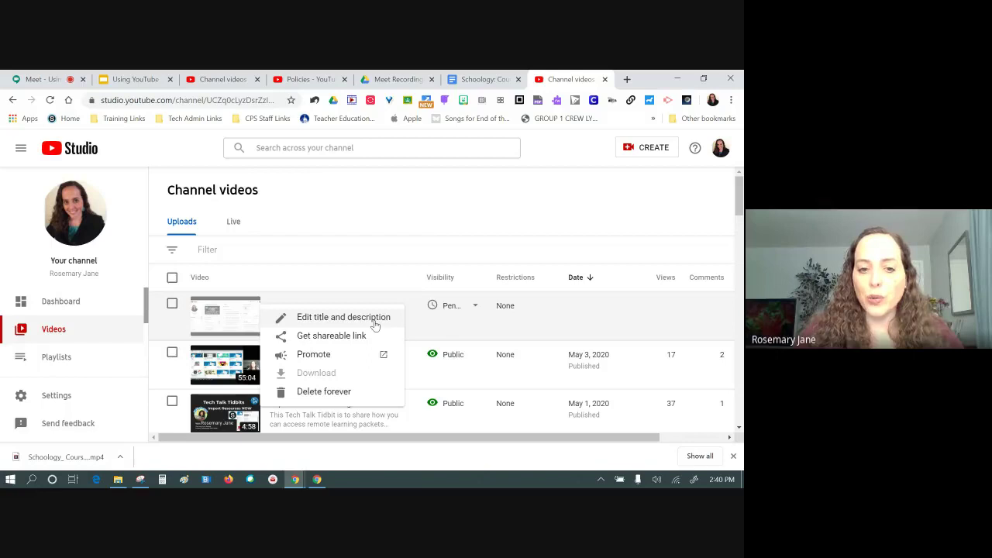
click(396, 251)
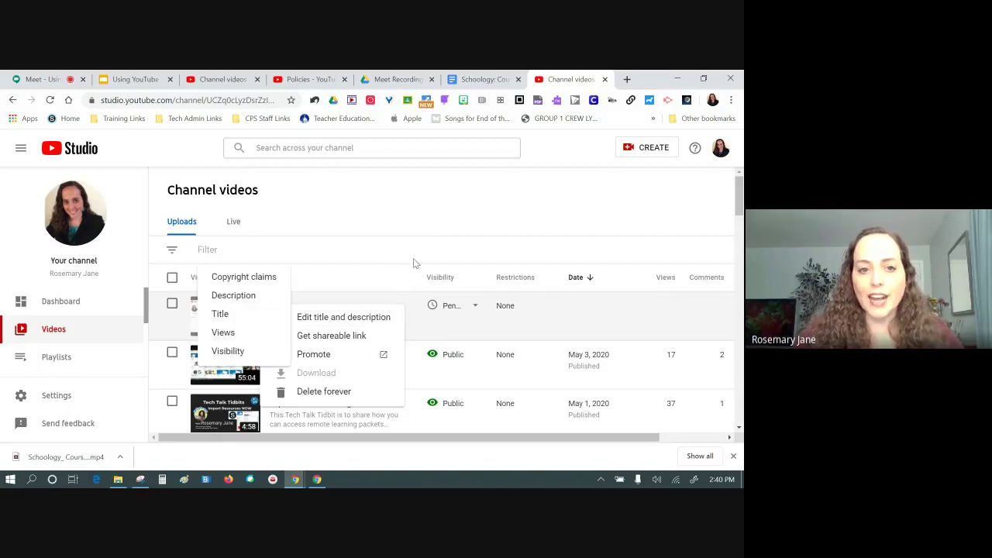
click(465, 231)
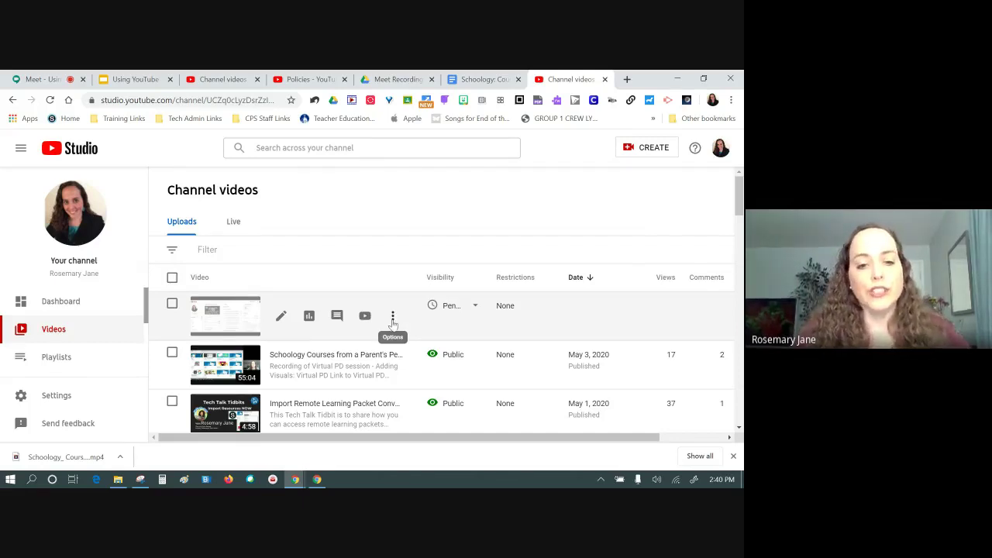
click(393, 319)
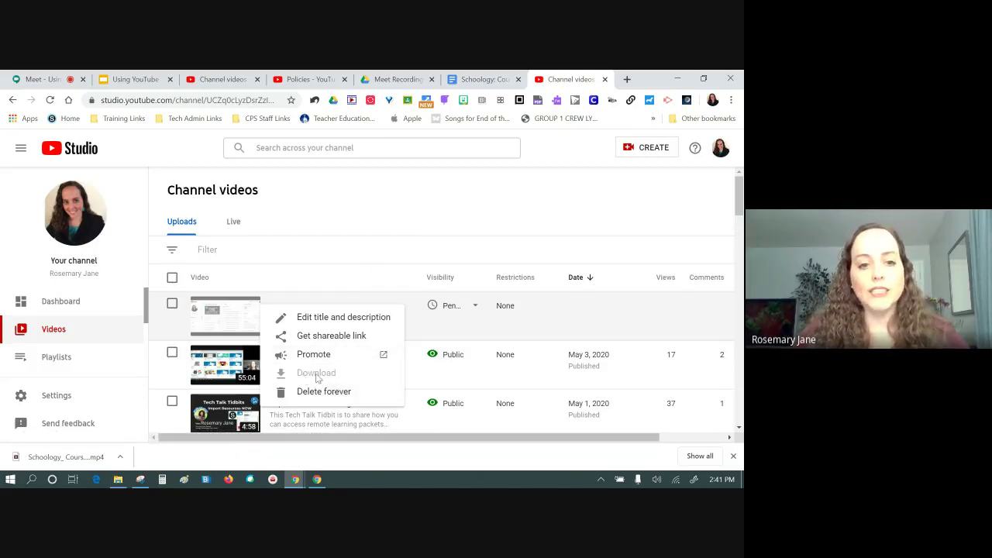
click(348, 226)
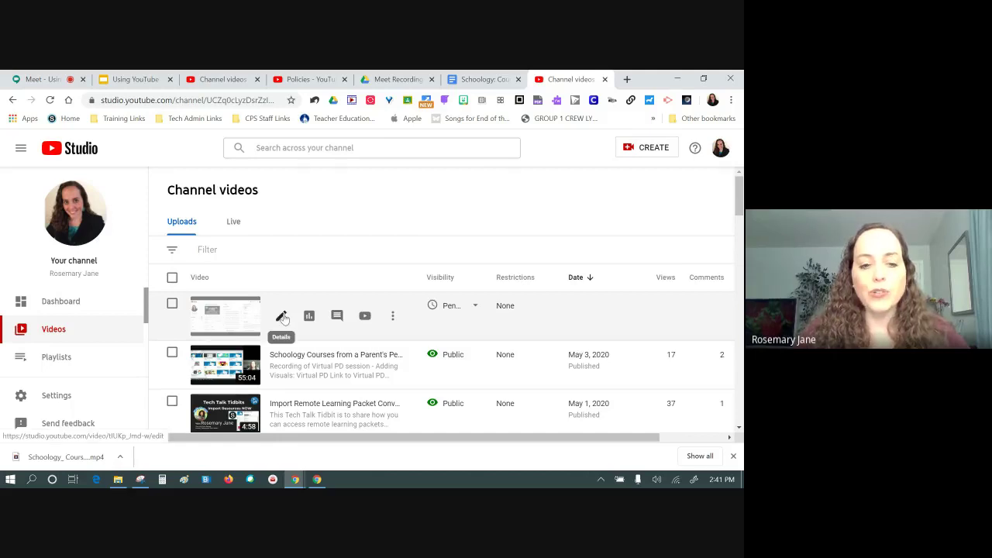
Open the Details page of the pending Schoology upload and look over its title and description.
click(282, 317)
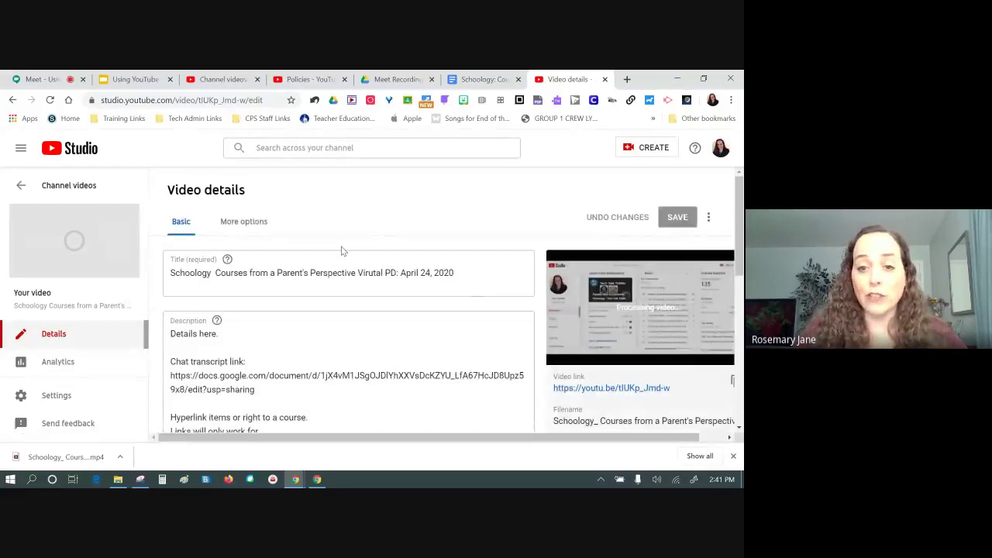
scroll(327, 256, down, 10)
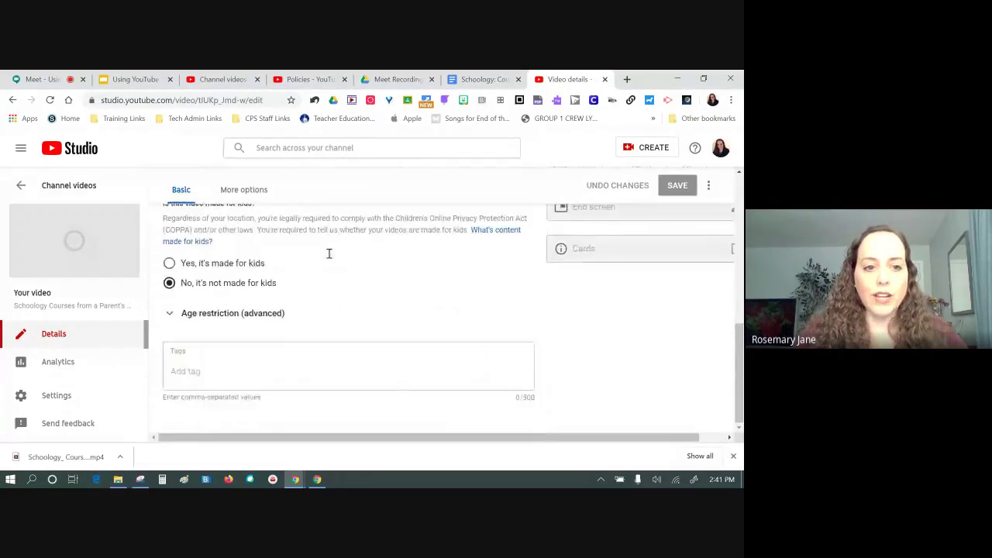
scroll(245, 357, up, 2)
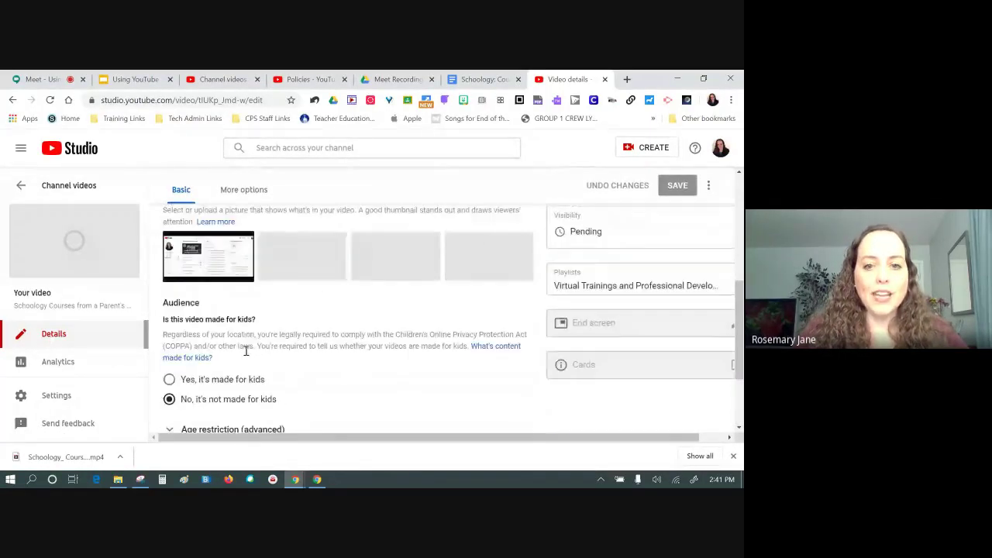
scroll(245, 351, up, 1)
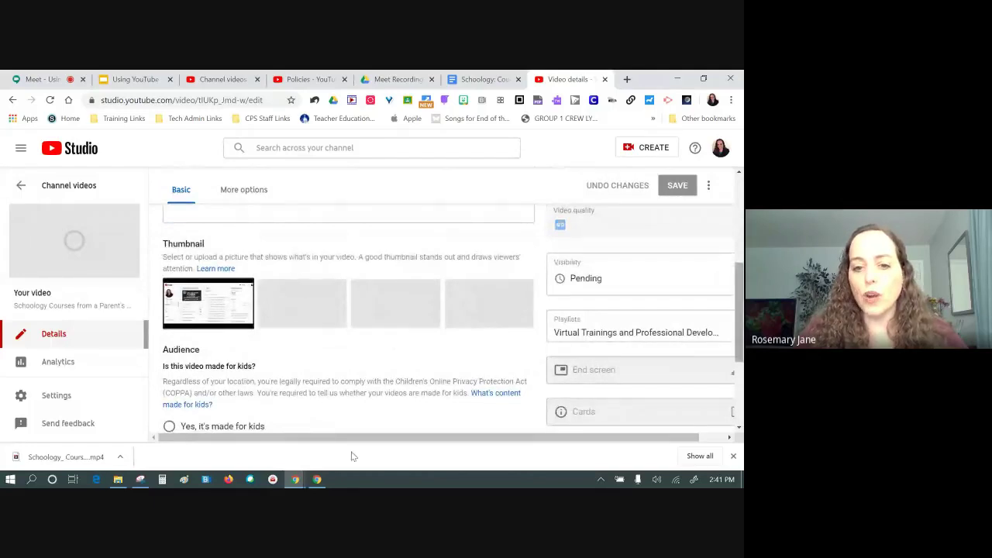
drag(367, 439, 528, 460)
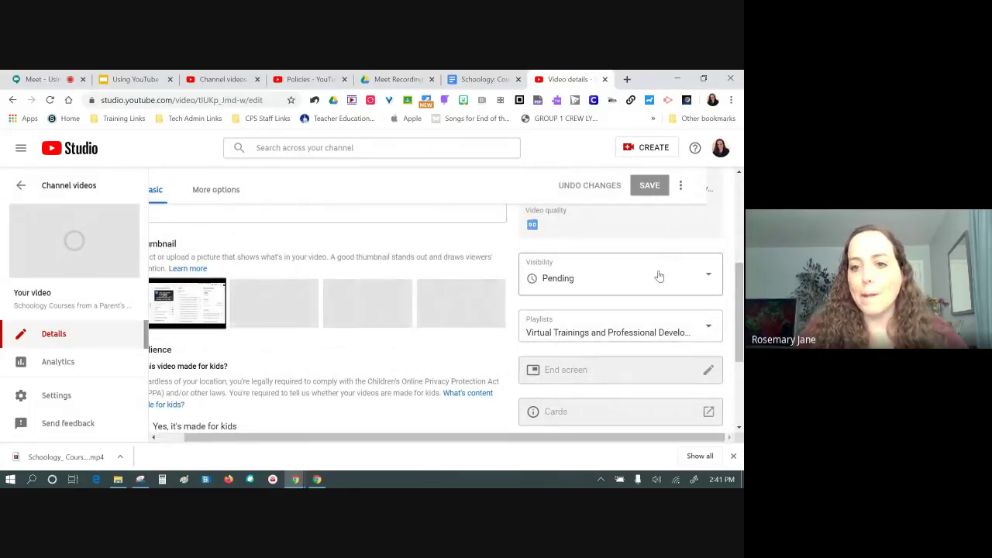
scroll(659, 276, up, 2)
scroll(659, 276, down, 3)
scroll(708, 277, up, 1)
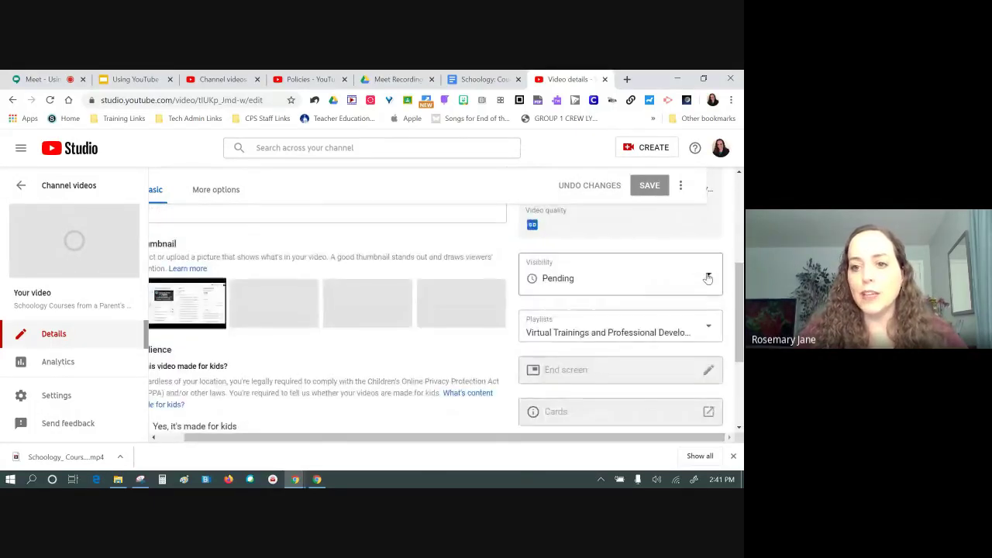
Check the Visibility choices without changing them, then return to the top of the page.
click(708, 278)
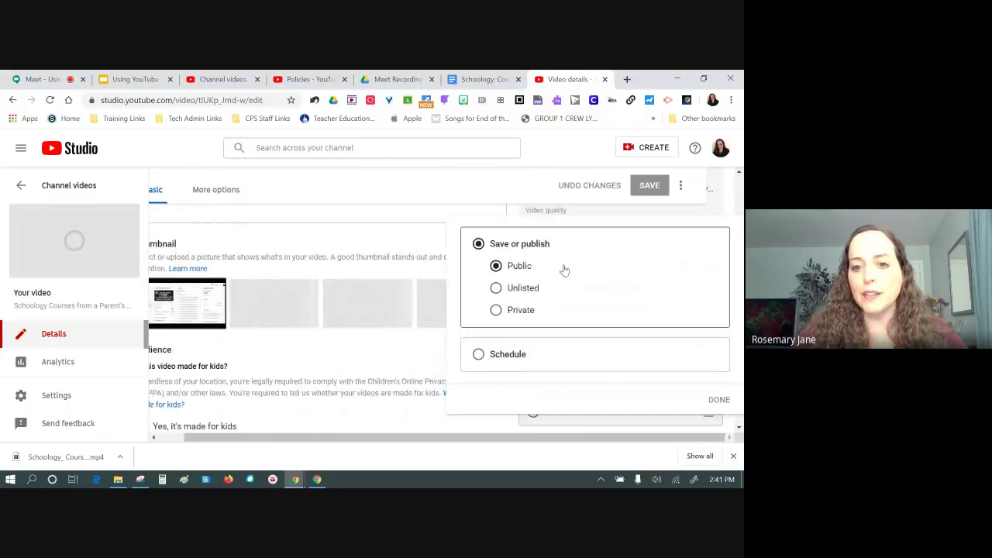
click(397, 359)
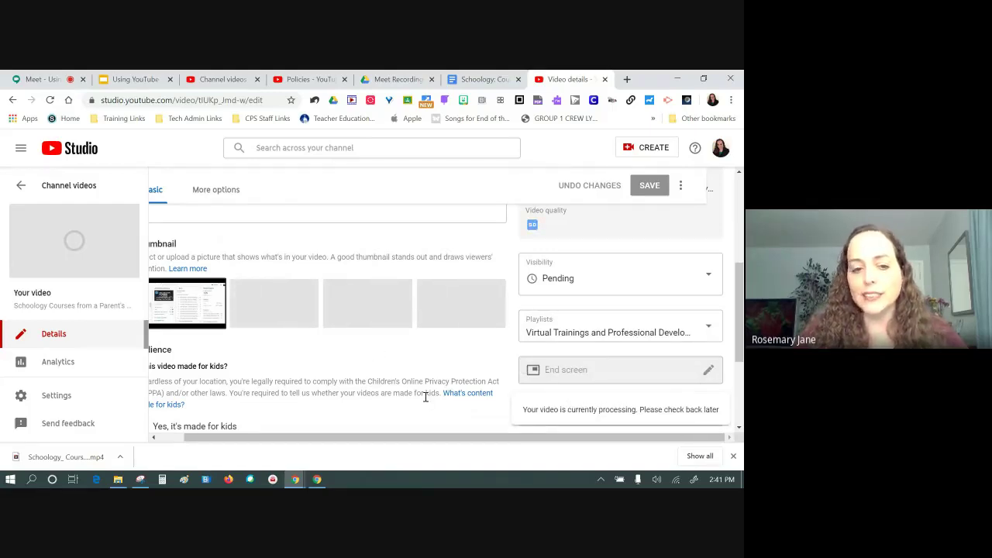
scroll(421, 419, up, 5)
drag(397, 440, 371, 440)
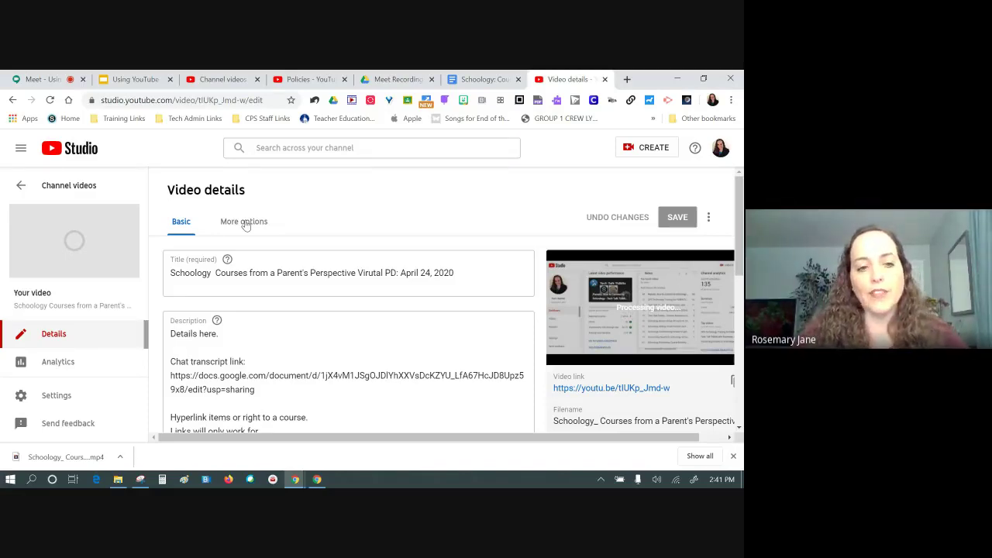
Set the video's recording date to April 24, 2020.
click(245, 223)
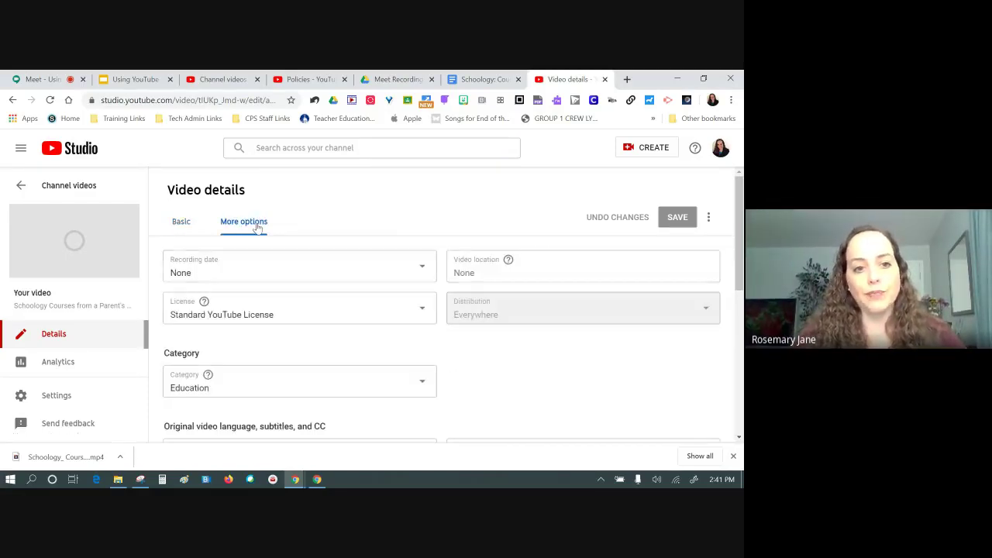
click(421, 267)
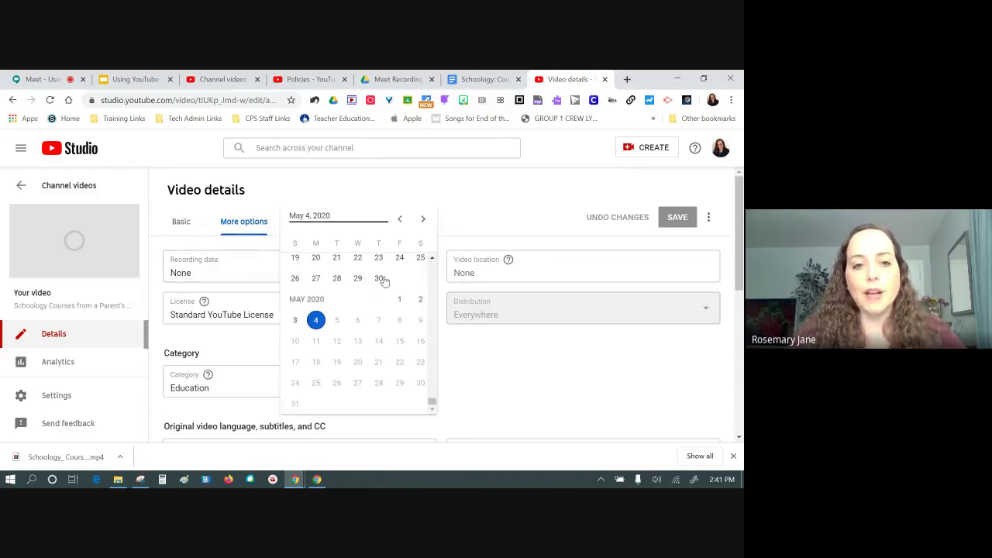
click(400, 257)
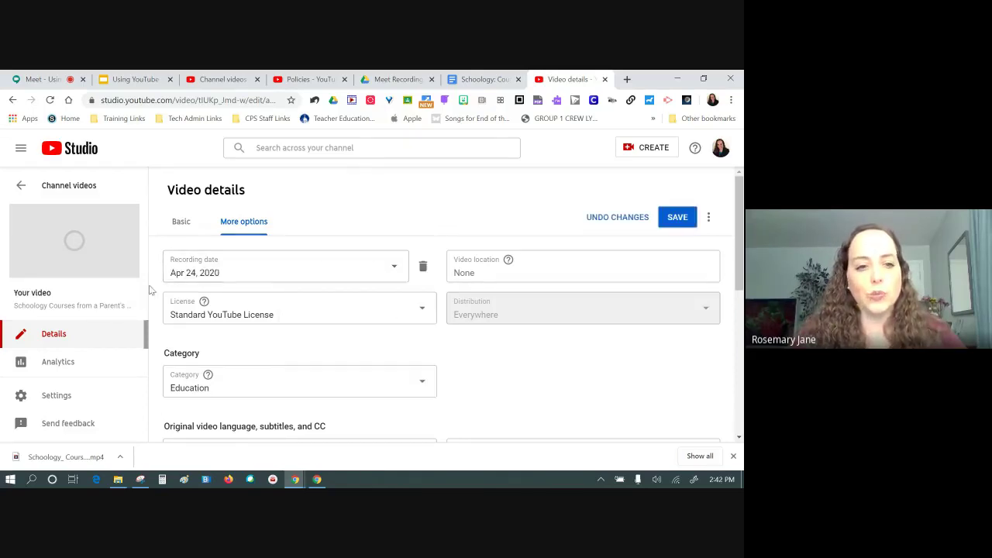
click(572, 272)
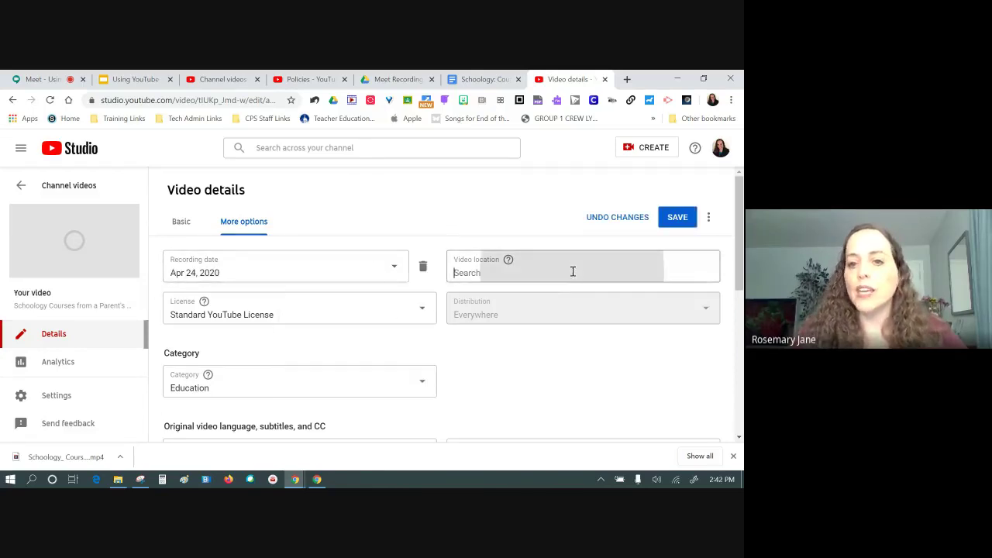
scroll(512, 373, down, 1)
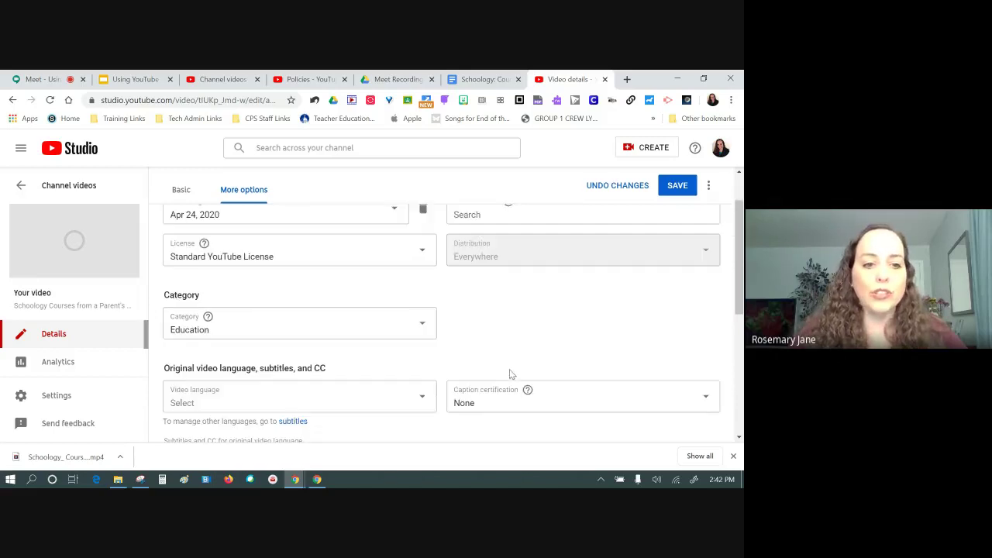
scroll(465, 314, down, 1)
Keep Education as the video category.
click(425, 268)
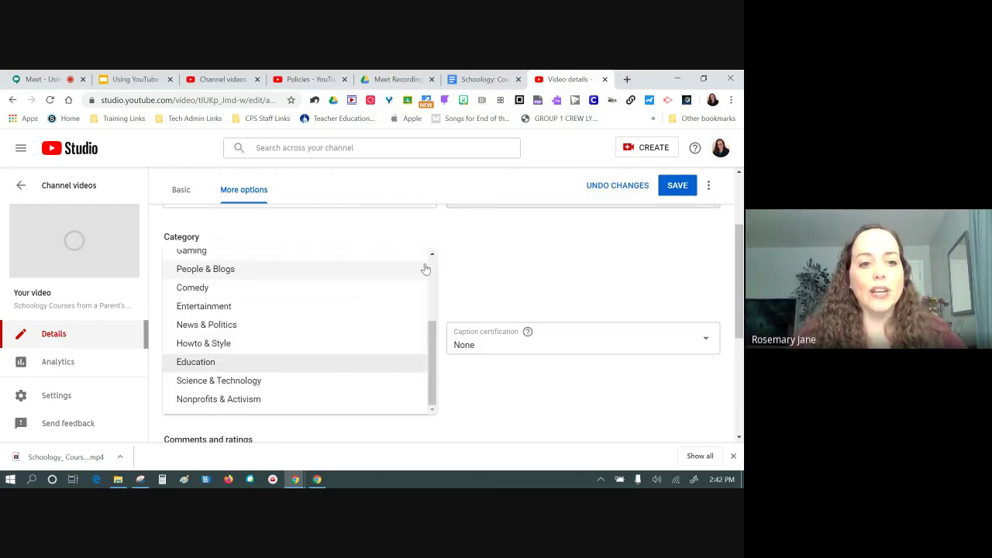
click(315, 366)
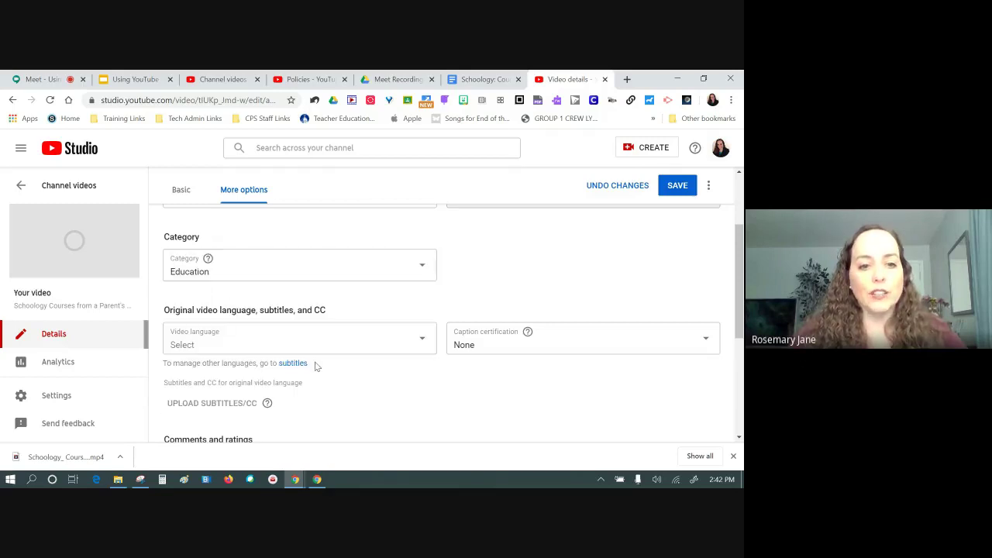
click(426, 268)
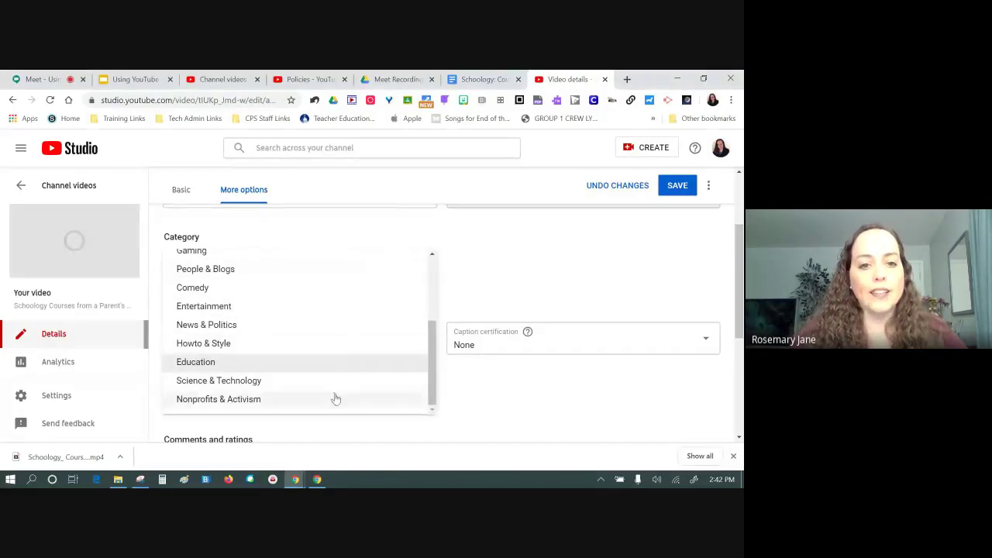
click(555, 306)
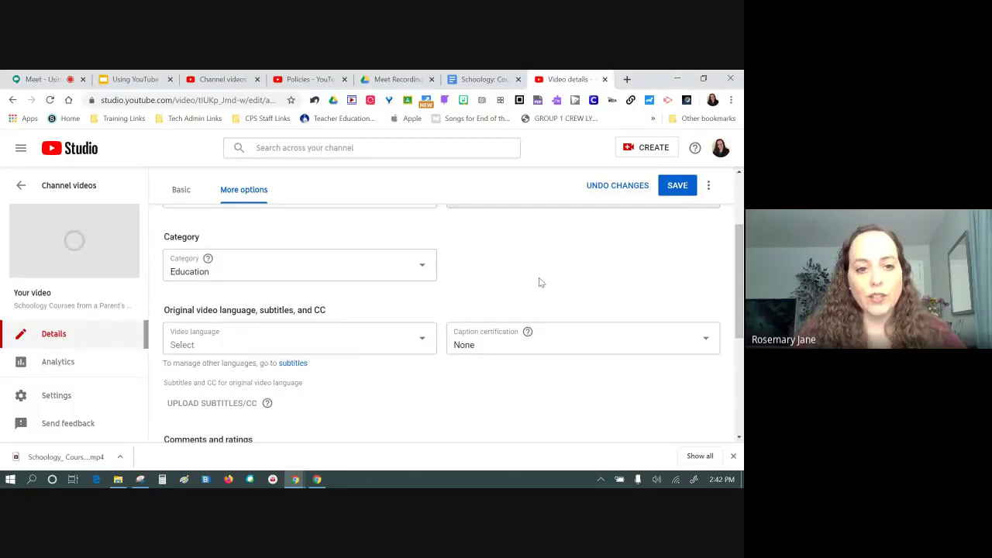
scroll(536, 282, up, 2)
scroll(535, 286, down, 3)
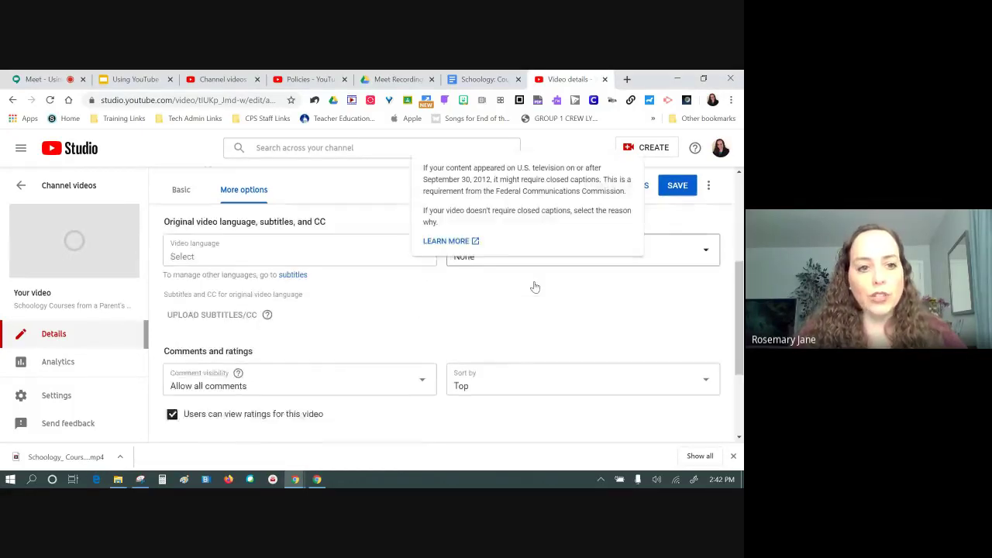
scroll(527, 288, down, 1)
scroll(518, 288, up, 1)
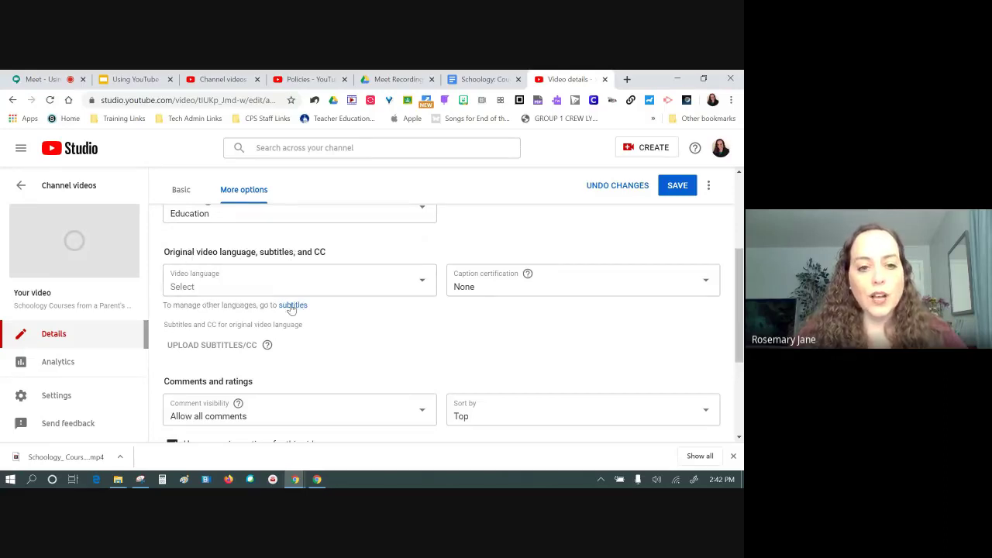
Set the video language to English (United States).
click(415, 283)
scroll(359, 318, down, 5)
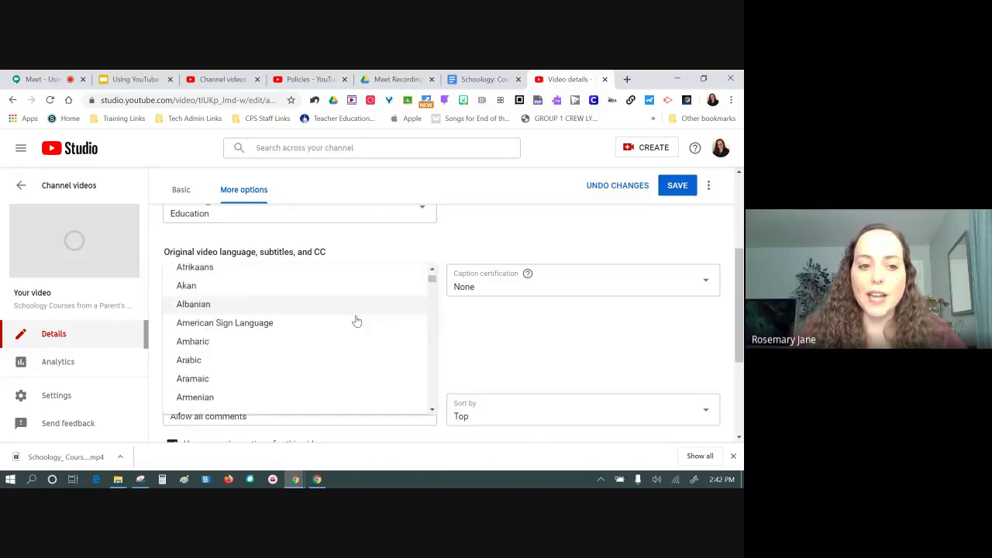
scroll(355, 322, down, 5)
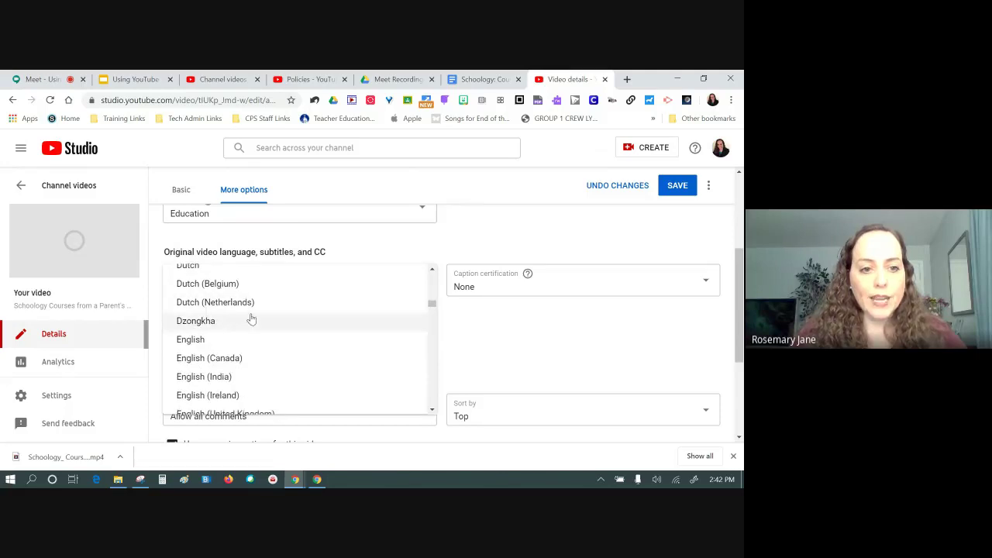
scroll(245, 333, down, 1)
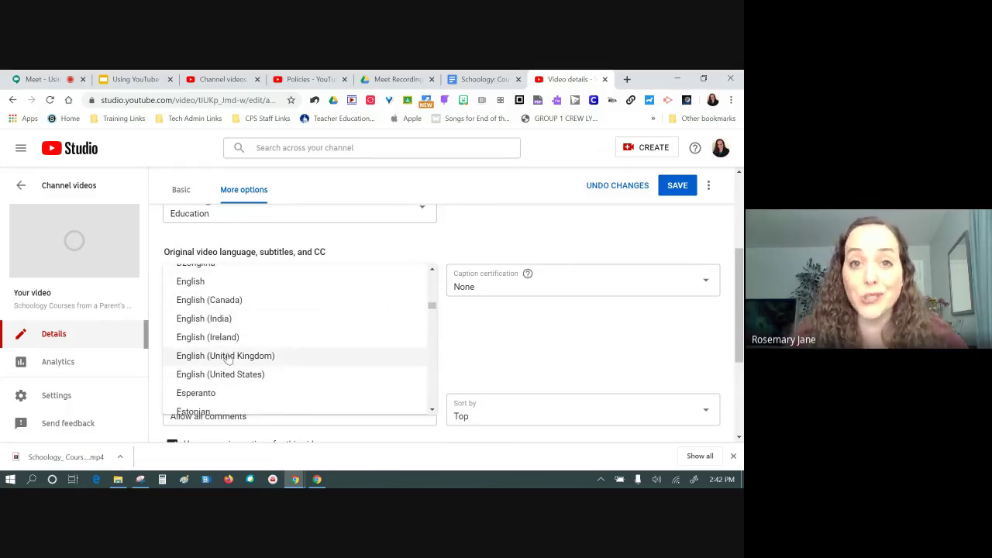
click(226, 379)
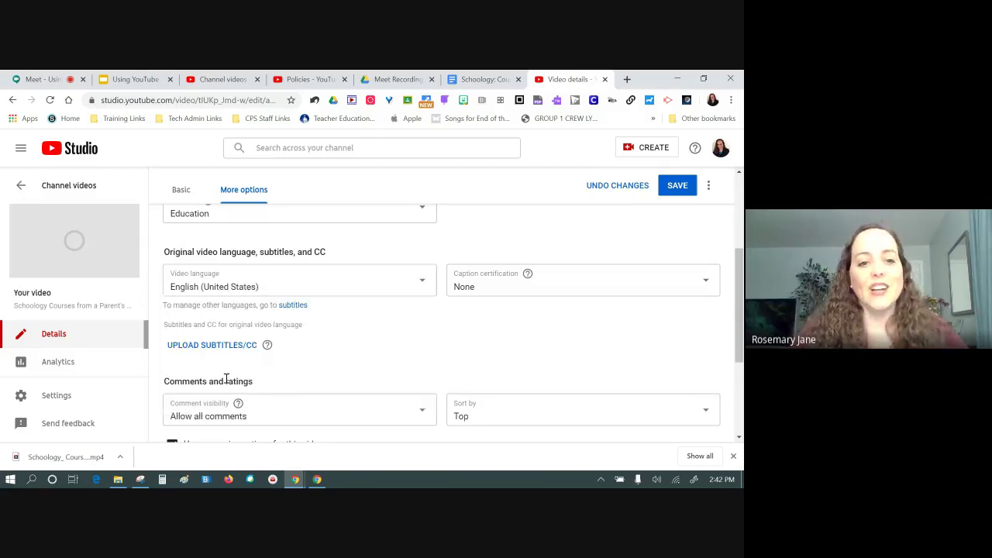
Set caption certification to 'This content has never aired on television in the U.S.'.
click(495, 283)
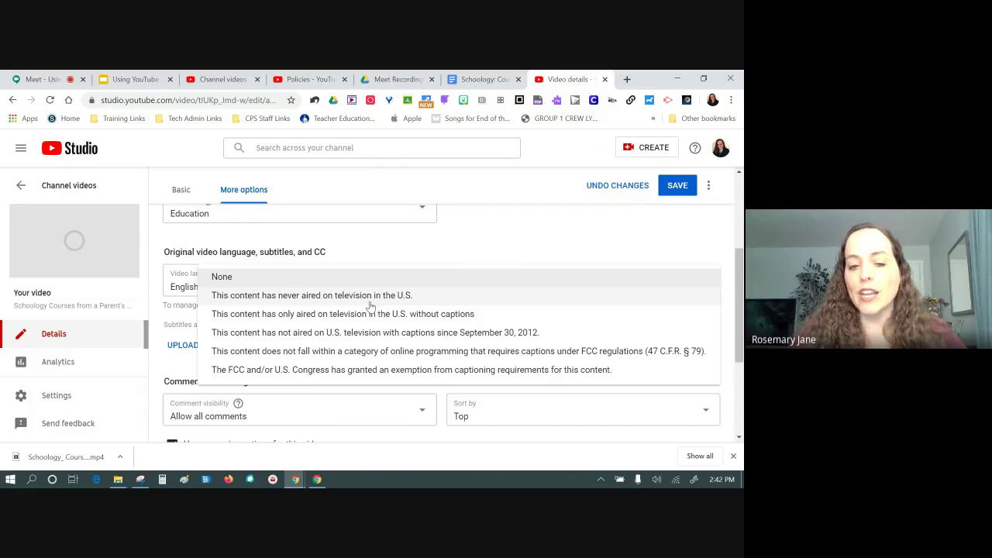
click(419, 301)
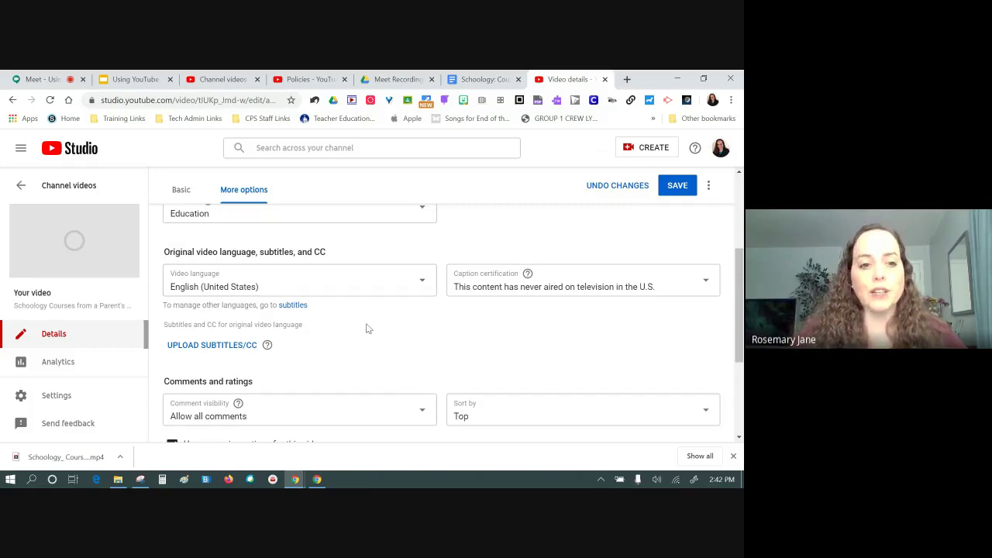
scroll(368, 329, down, 1)
scroll(366, 322, down, 2)
scroll(363, 317, up, 1)
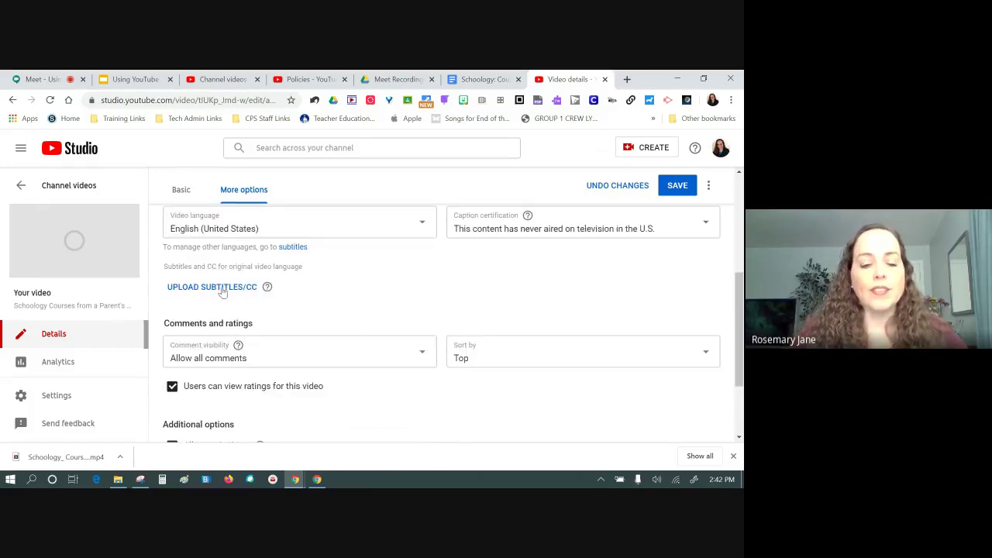
mouse_move(273, 292)
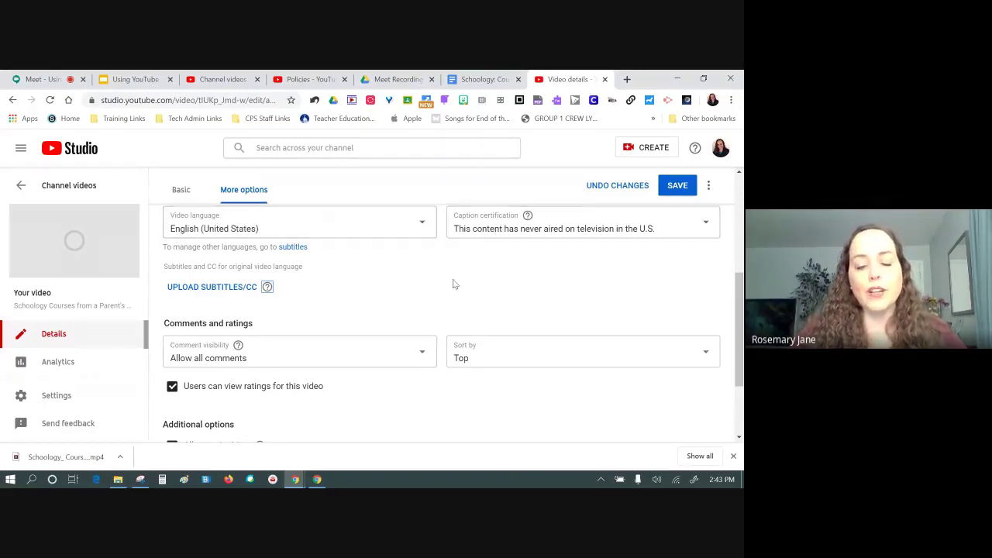
scroll(319, 254, up, 1)
scroll(337, 288, down, 1)
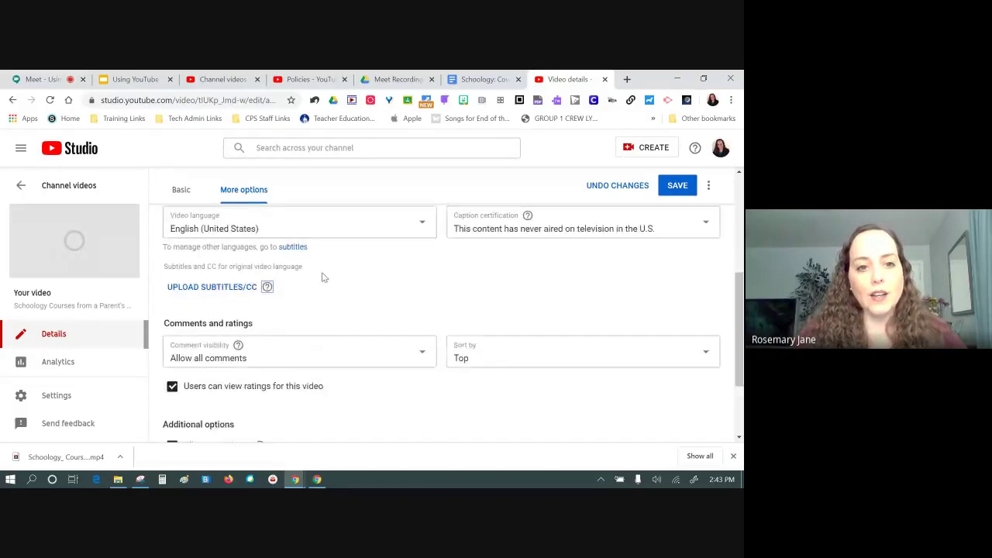
scroll(321, 277, up, 1)
scroll(376, 298, down, 1)
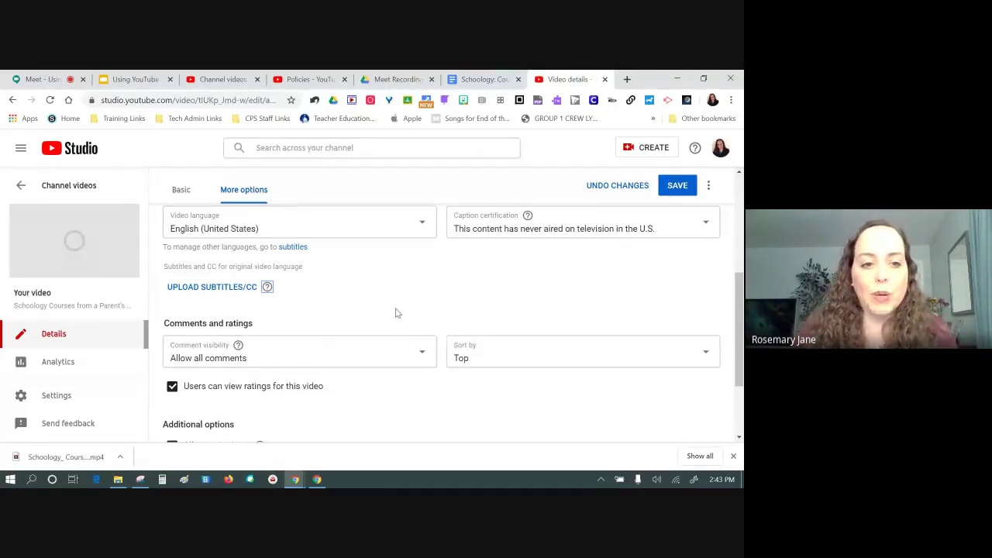
Set comment visibility to 'Hold potentially inappropriate comments for review' and sort comments by Newest.
scroll(396, 314, down, 3)
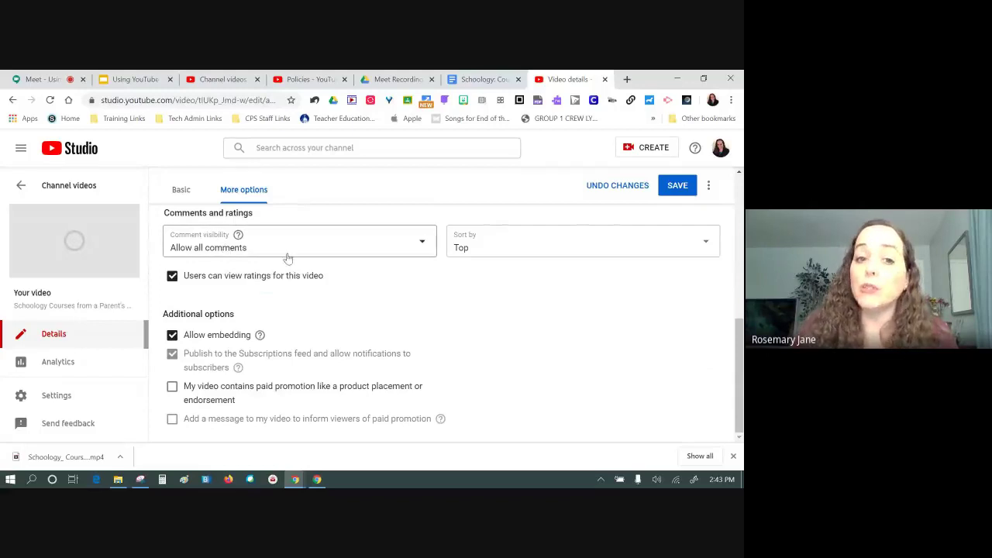
click(424, 248)
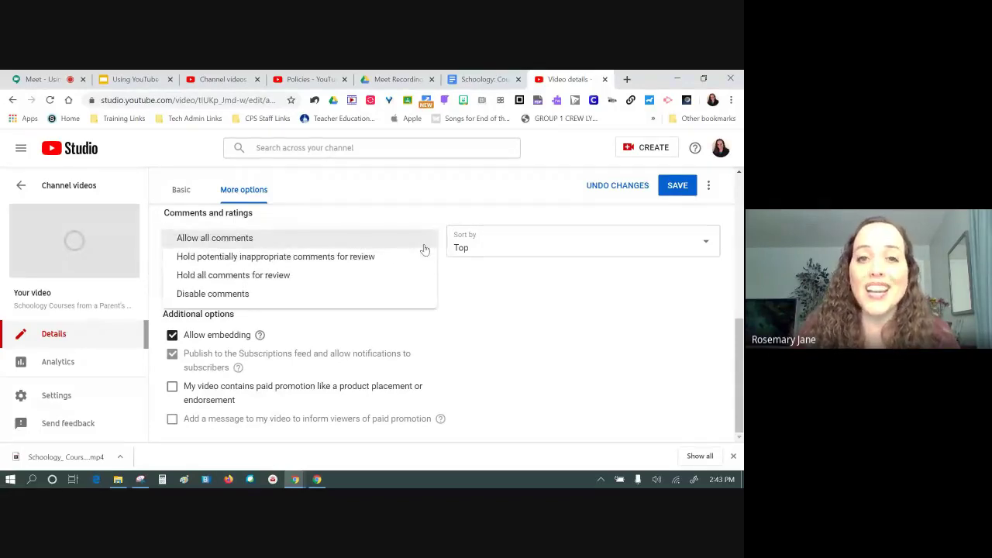
click(271, 263)
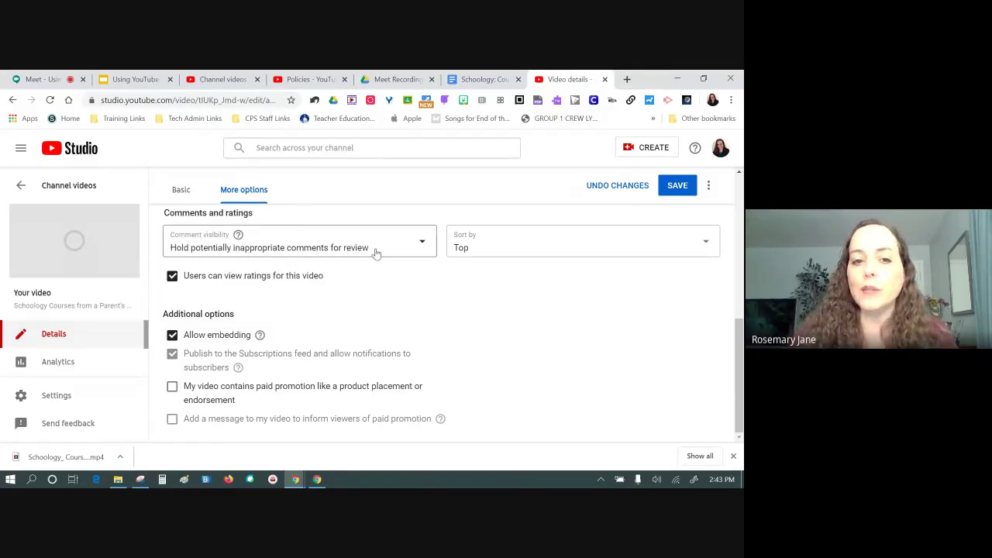
click(426, 247)
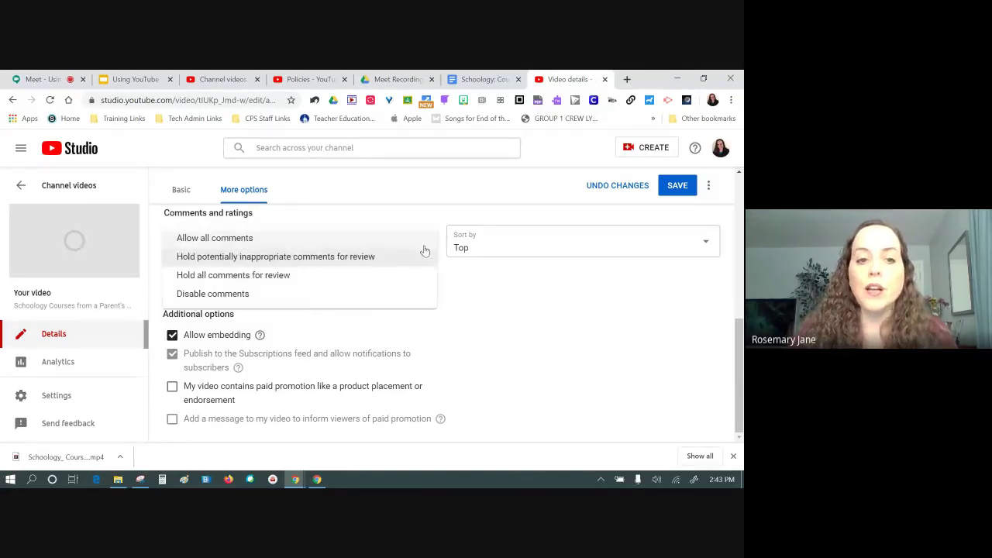
click(243, 294)
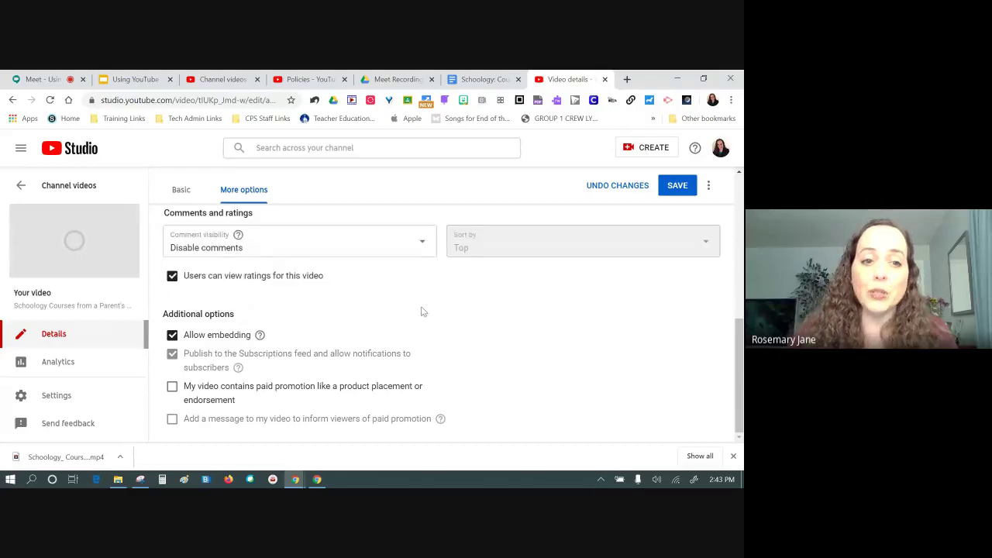
click(422, 248)
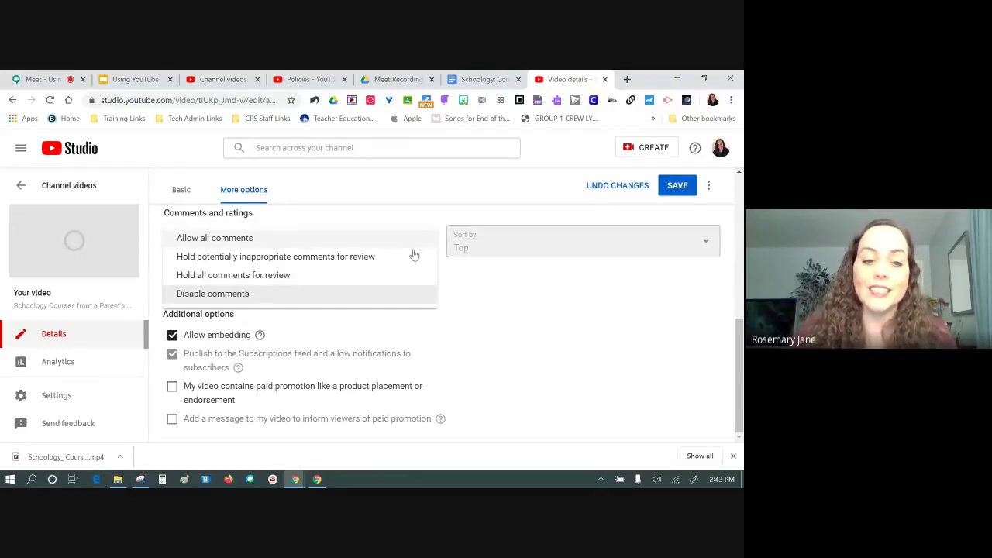
click(313, 257)
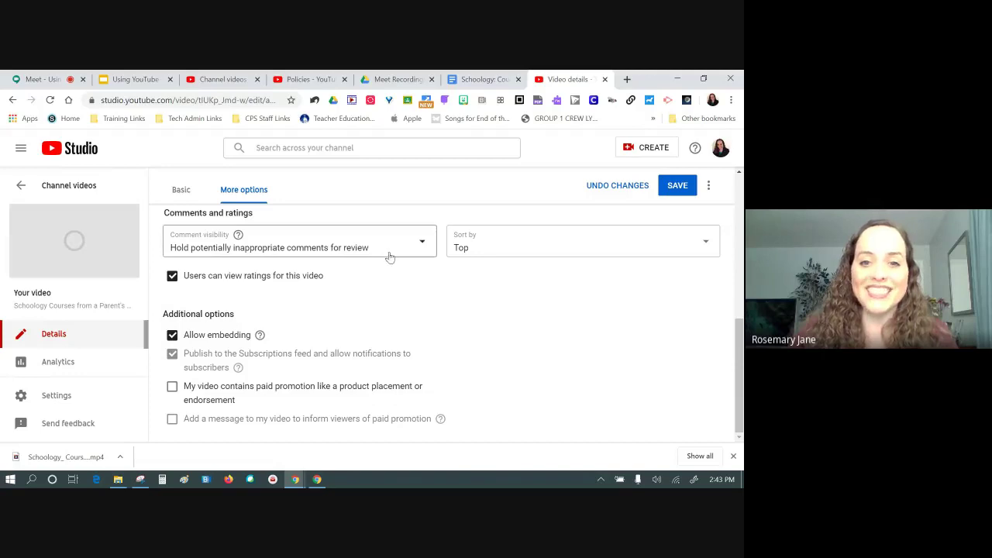
click(709, 245)
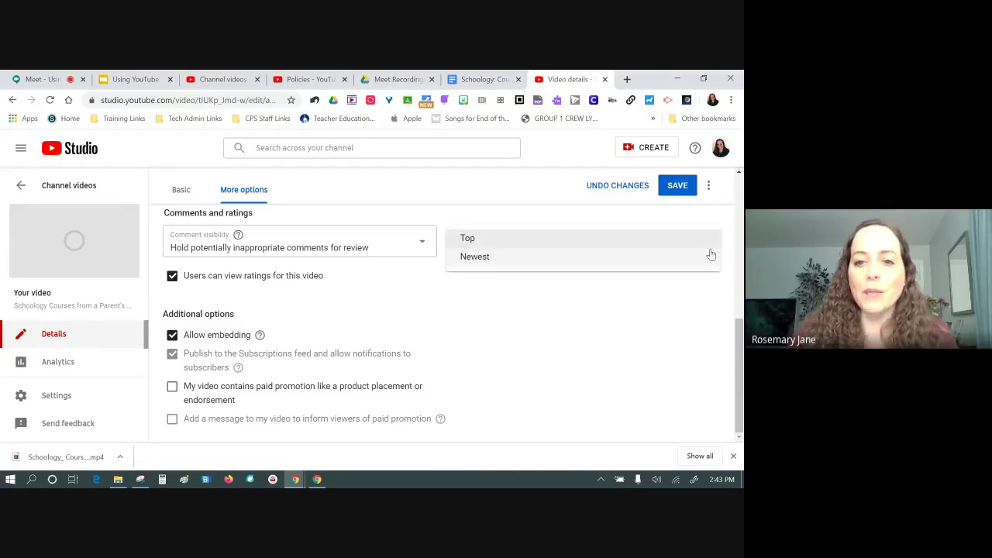
click(624, 258)
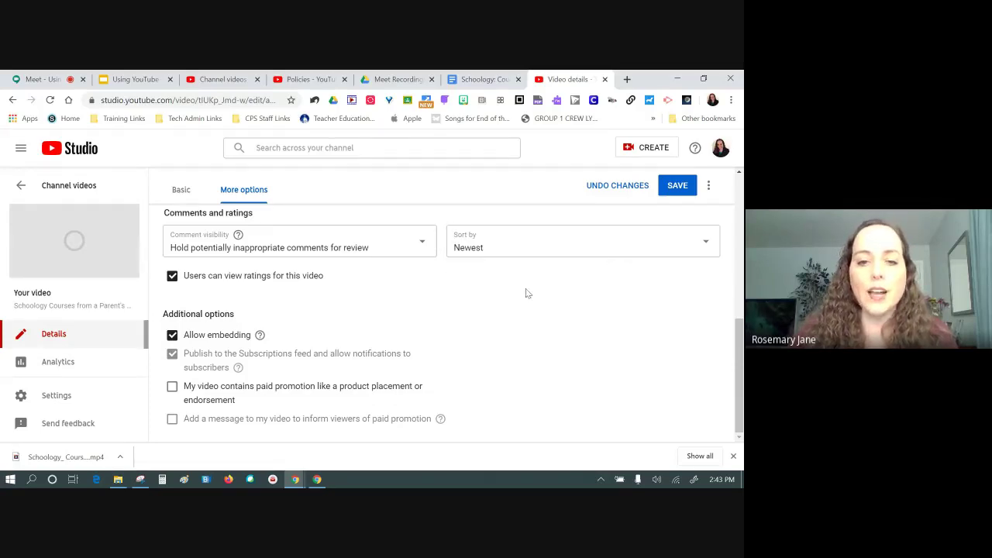
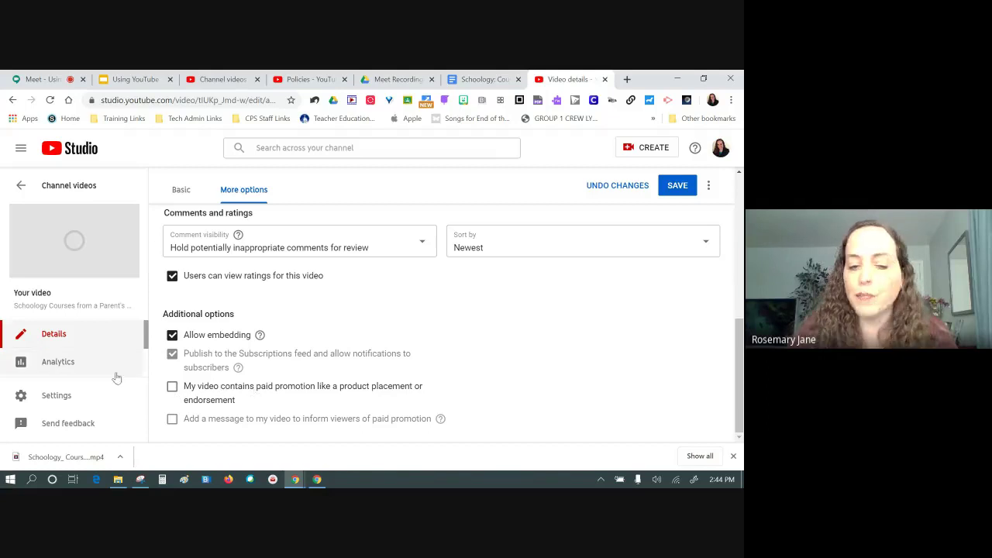
Save the edits to the Schoology video's details and go back to the Channel videos list.
scroll(399, 395, up, 10)
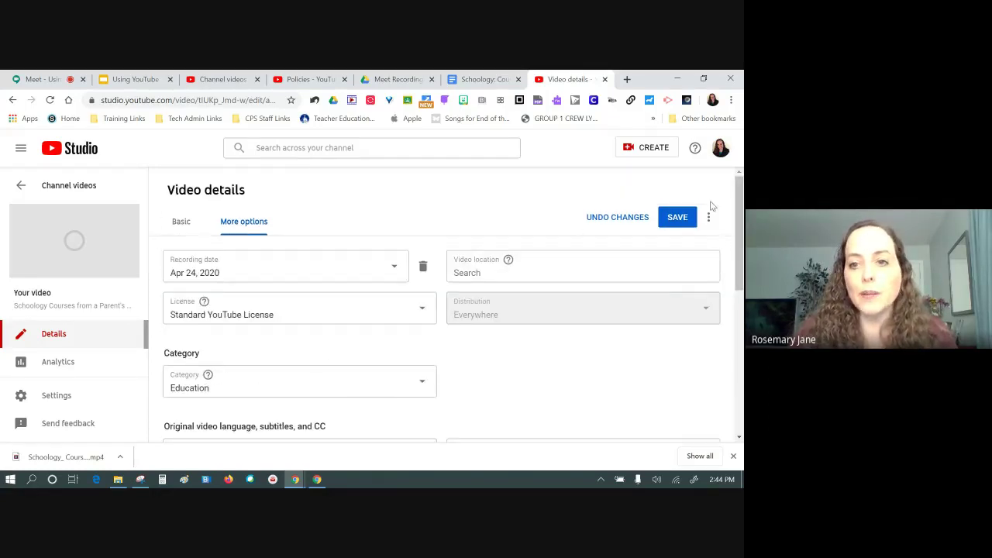
click(685, 219)
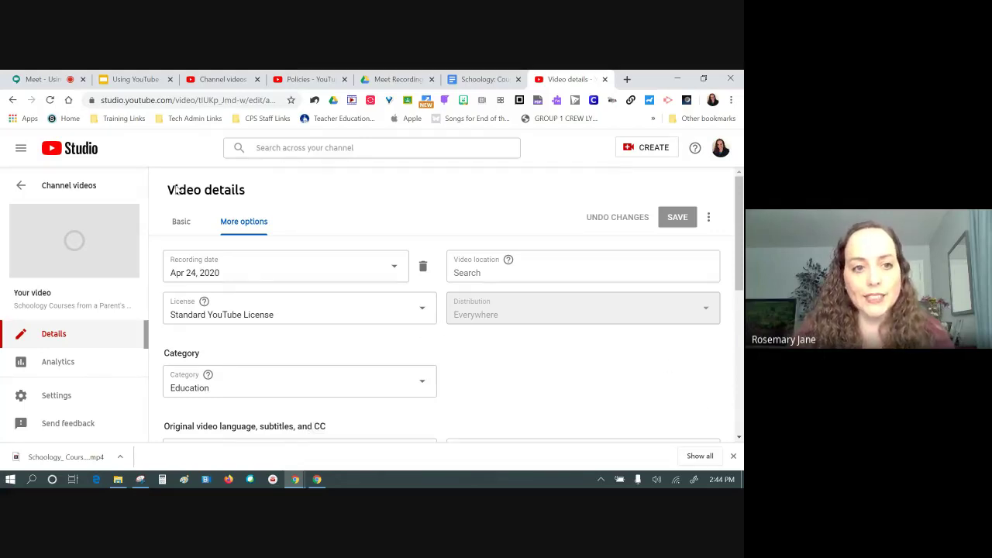
click(38, 191)
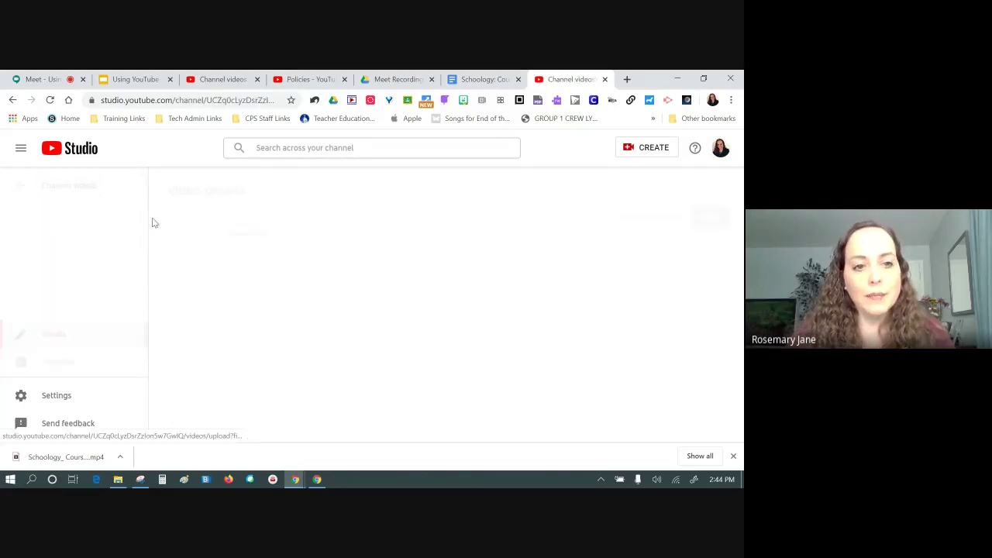
Open the Sample Go Live replay from the Live list and review its Basic details.
click(233, 223)
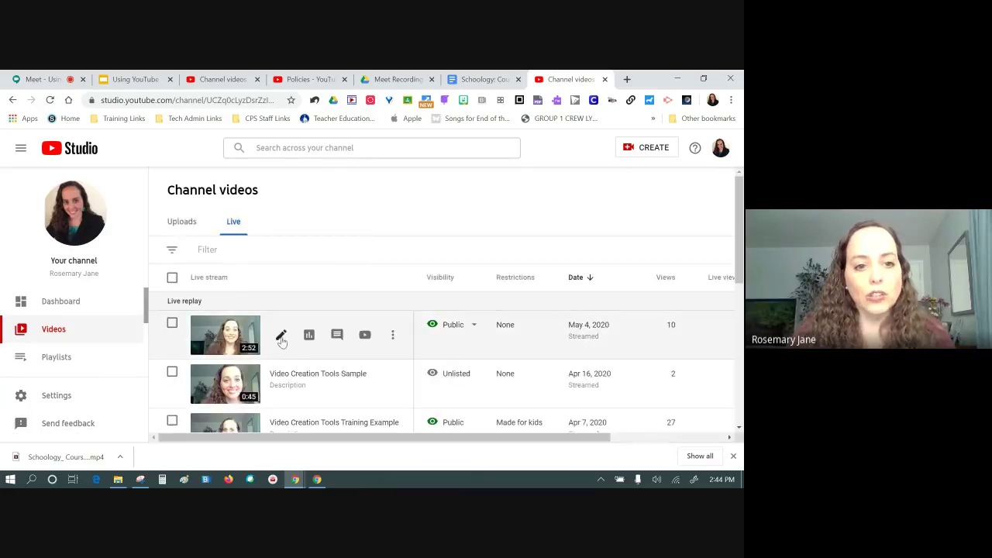
click(281, 335)
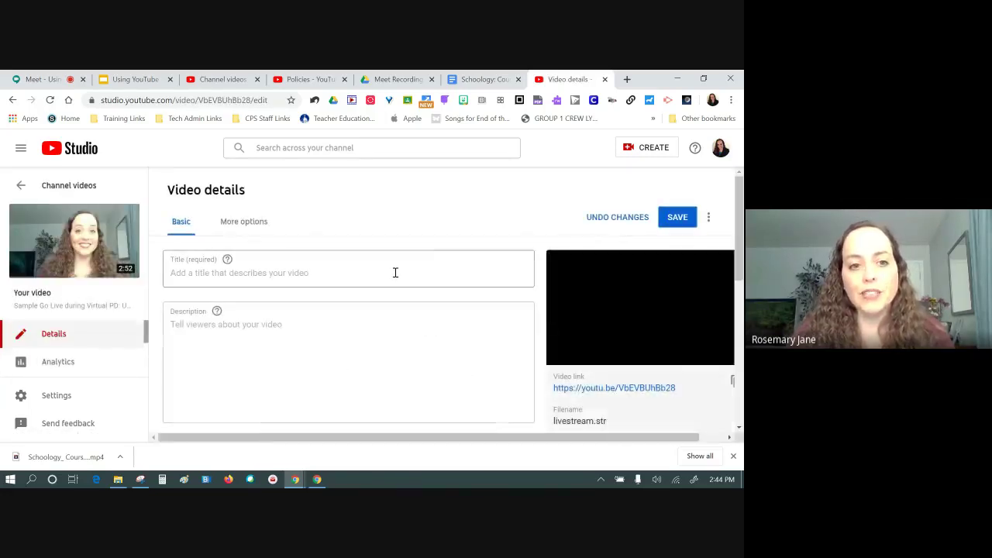
scroll(307, 266, down, 5)
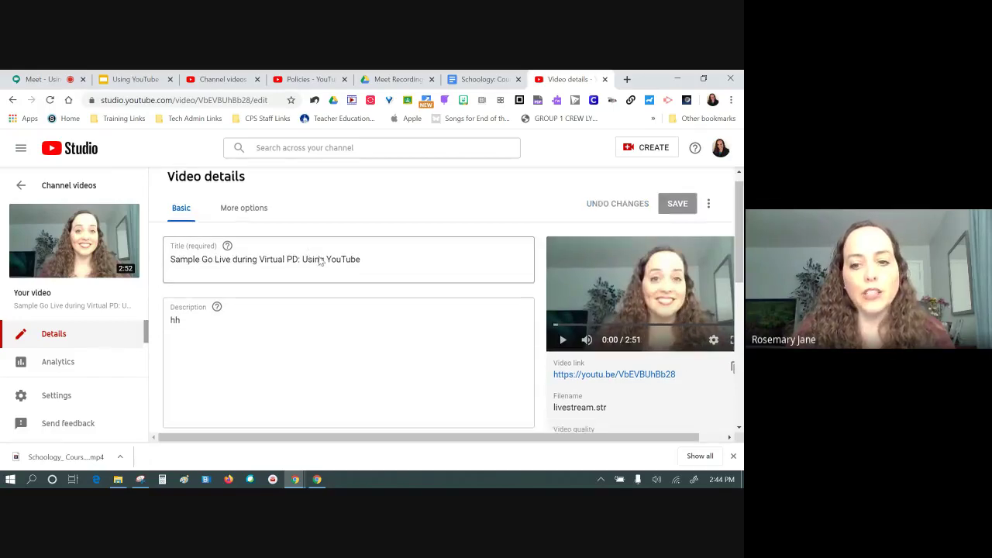
scroll(635, 326, down, 2)
scroll(589, 325, down, 1)
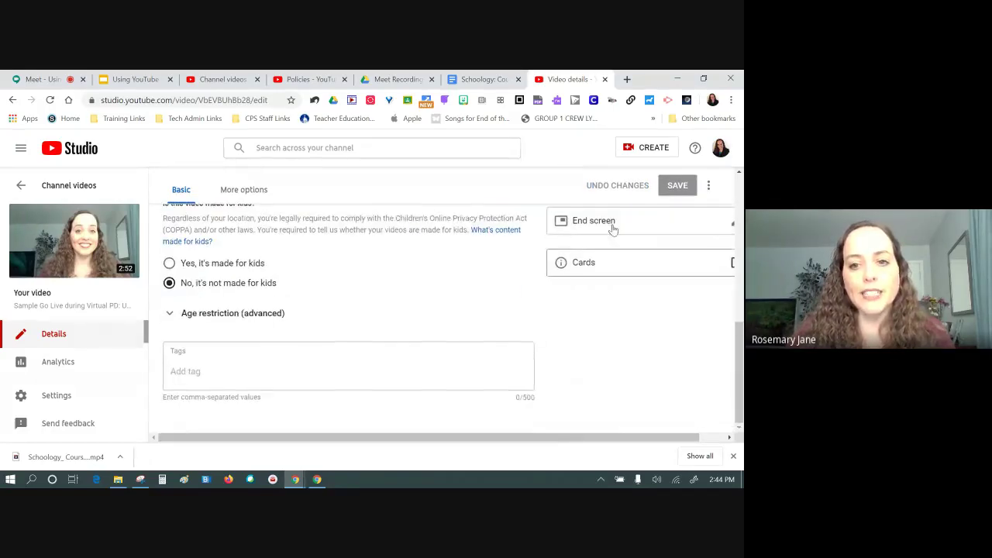
scroll(343, 258, up, 4)
scroll(343, 257, up, 2)
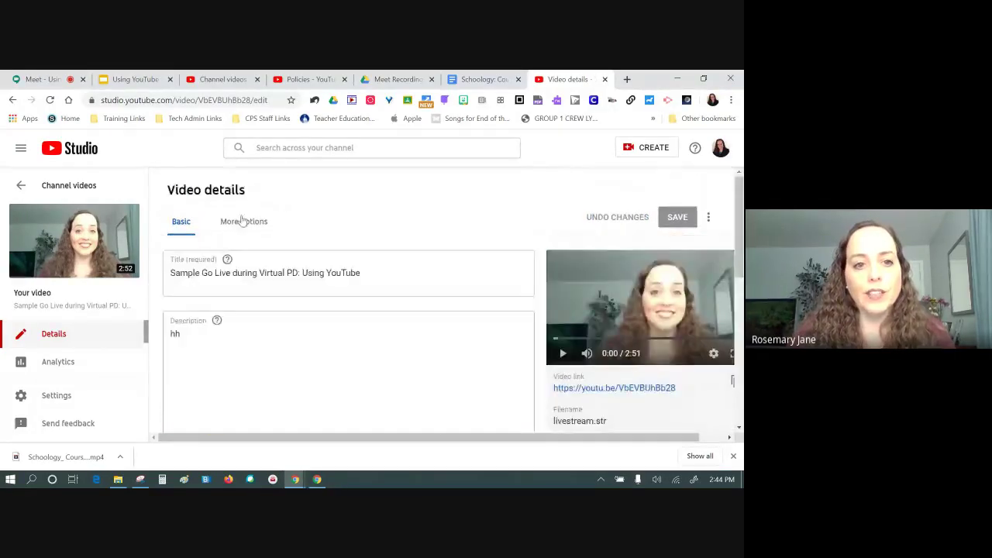
Review the replay's advanced settings under More options, then return to the live streams list.
click(244, 221)
scroll(479, 338, down, 1)
scroll(479, 337, down, 5)
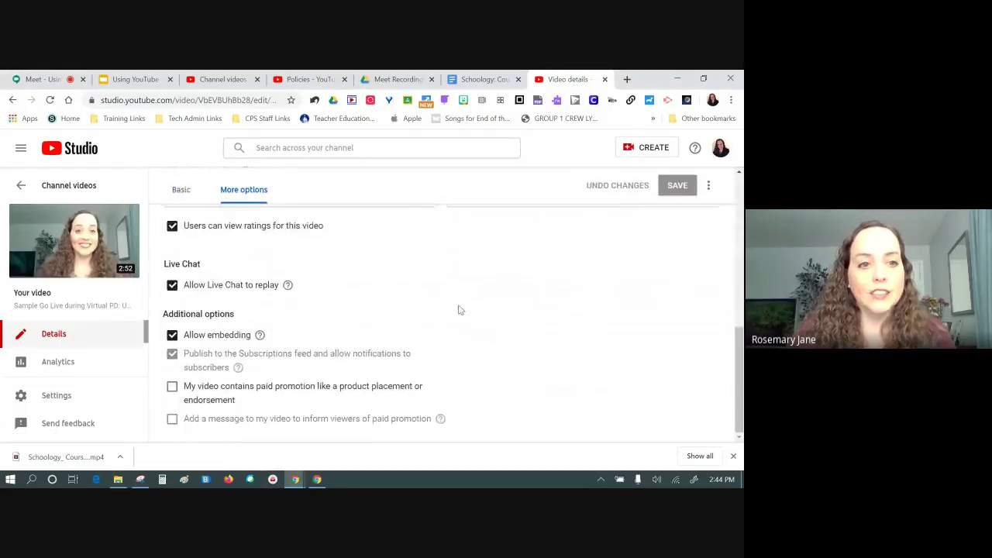
scroll(458, 310, up, 6)
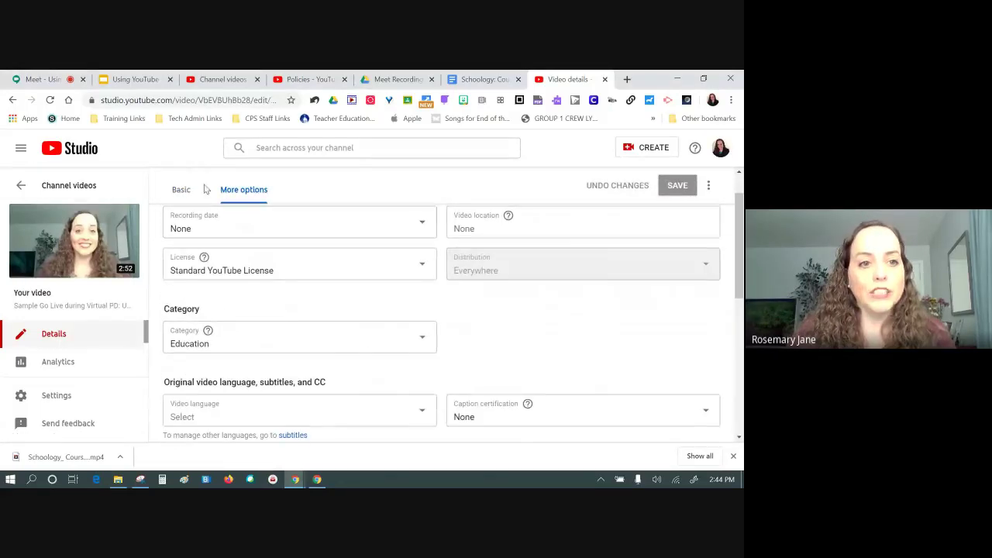
click(21, 185)
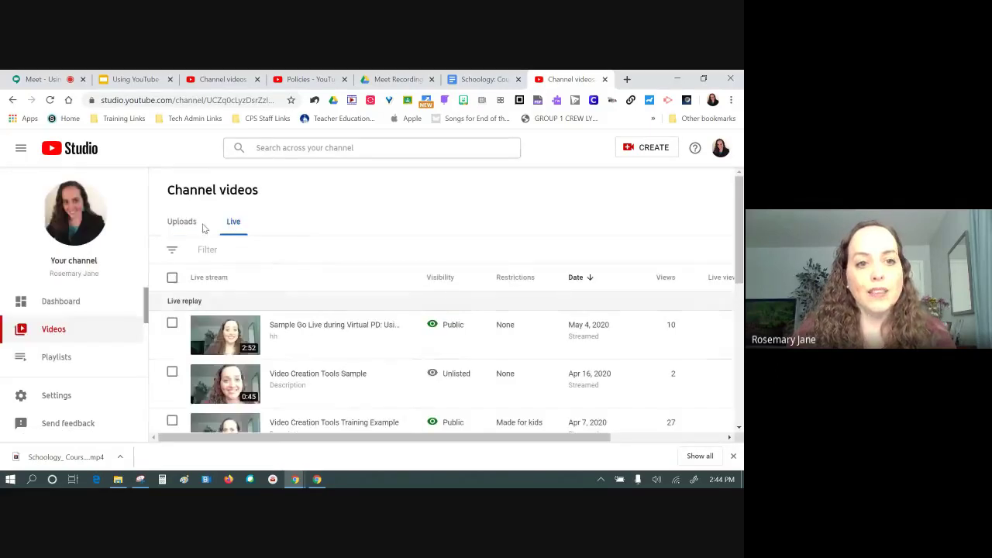
Show the channel's Uploads list, then switch to the Using YouTube slide deck.
click(180, 223)
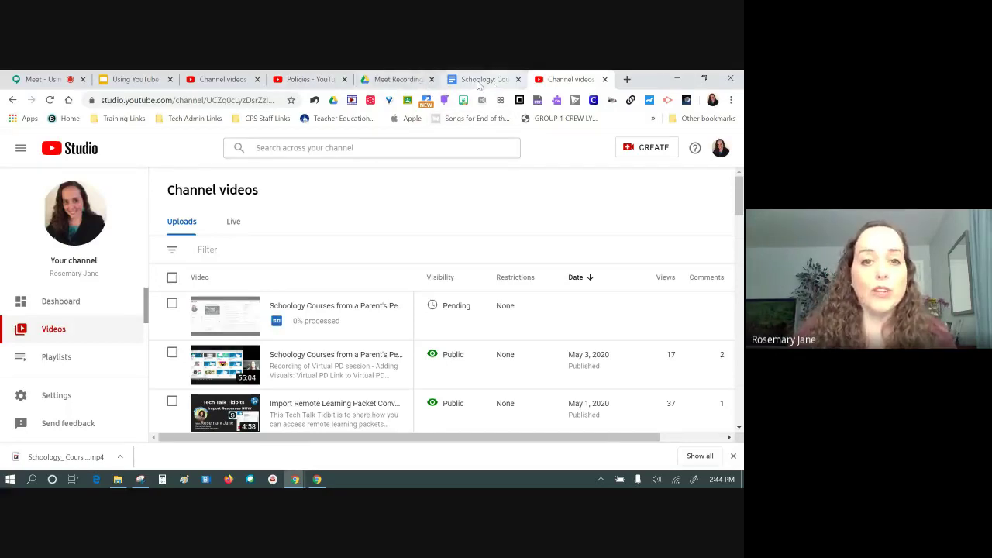
click(134, 80)
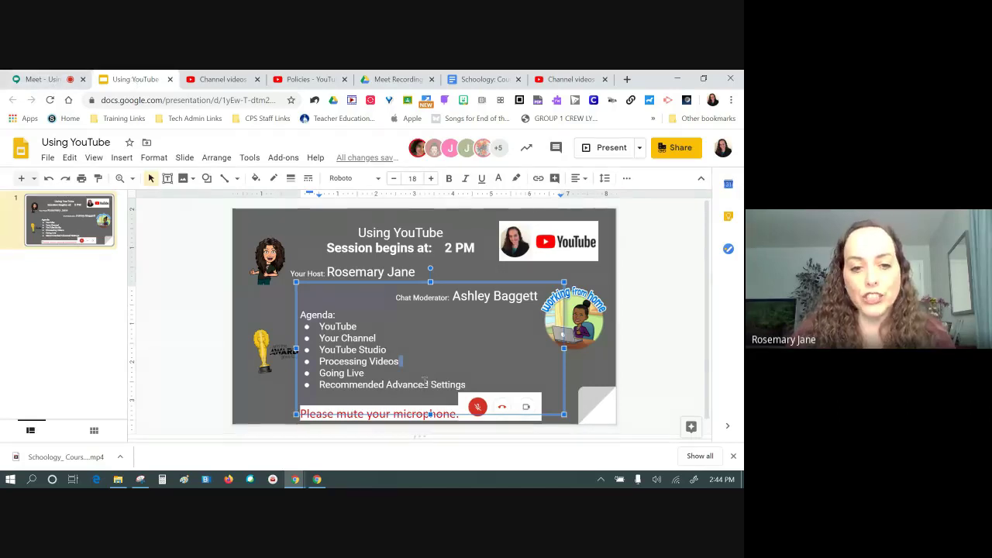
Return to the Meet call, read through the chat messages, and open a new browser tab.
click(44, 79)
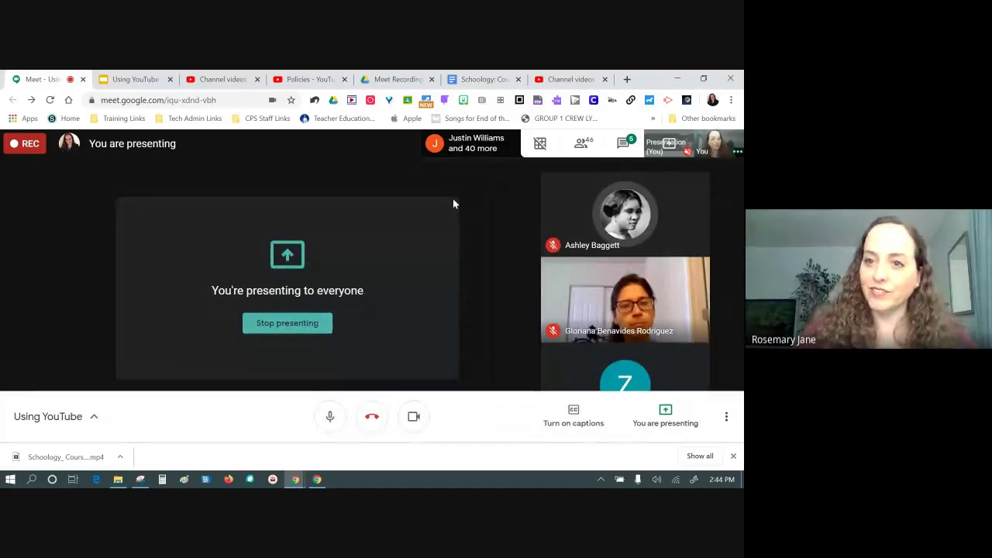
click(629, 143)
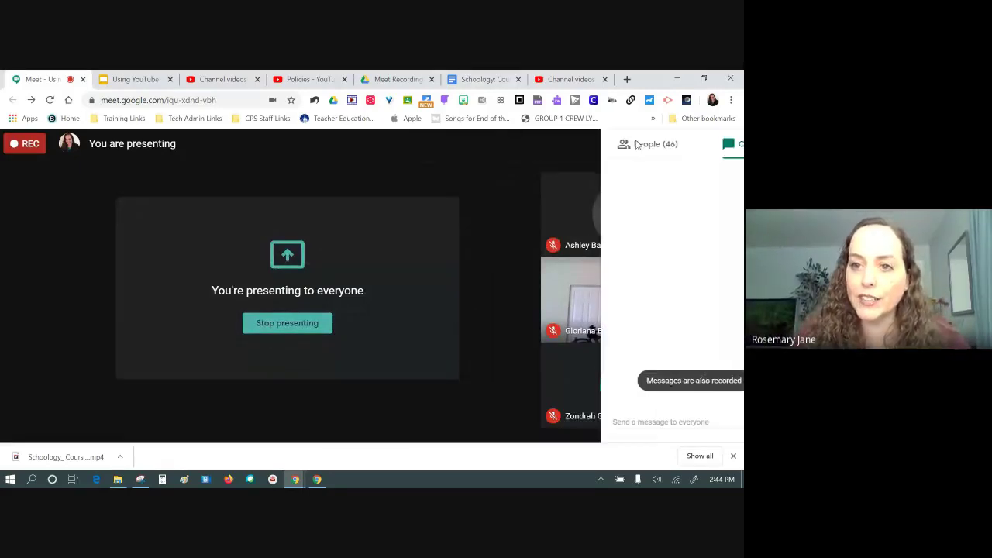
click(623, 143)
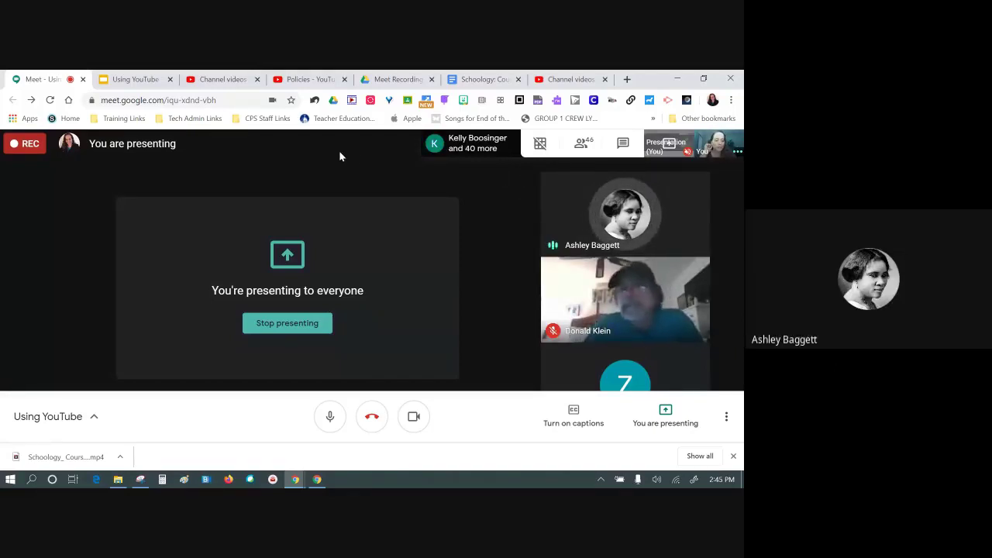
click(624, 145)
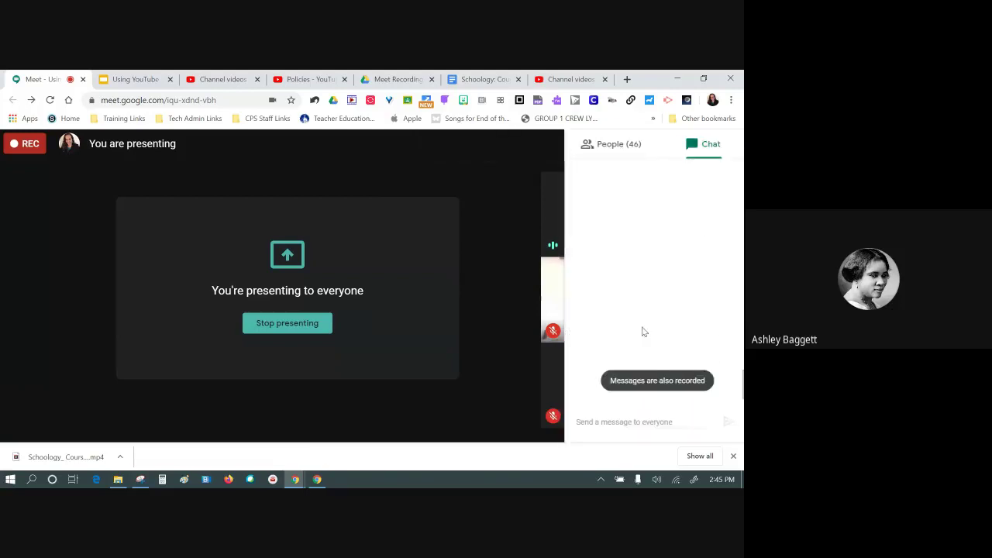
scroll(648, 345, up, 2)
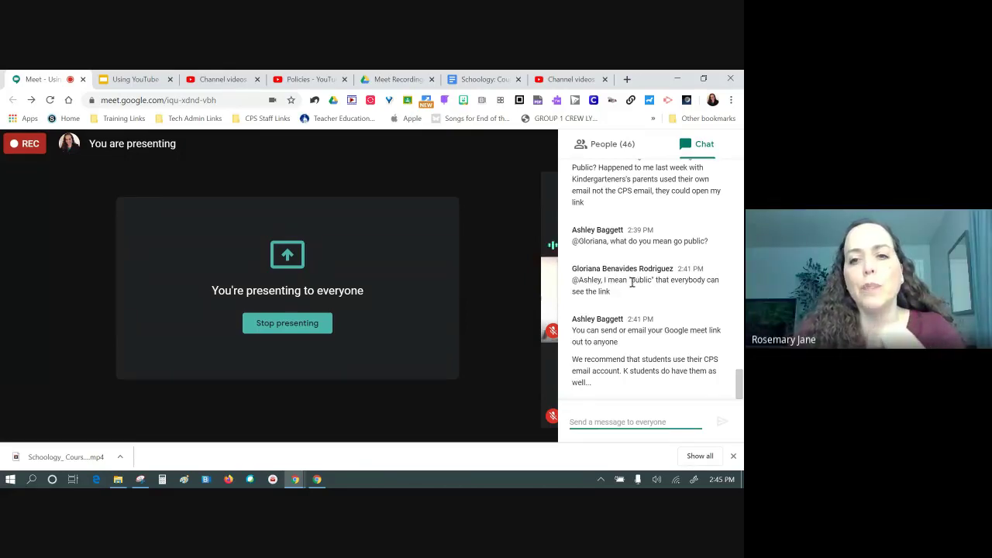
click(629, 80)
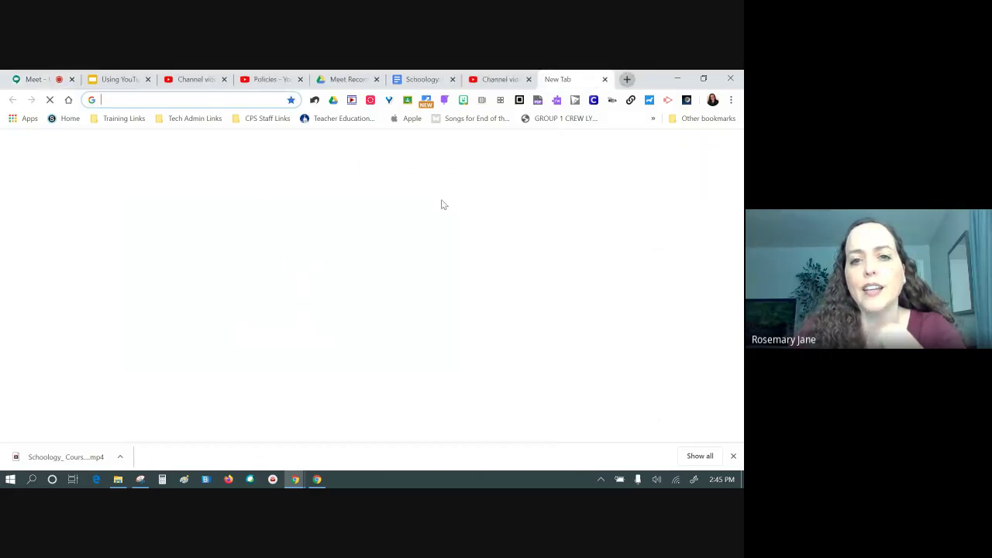
Cycle through the browser tabs back to Studio's Channel videos and close the Video processing notice.
click(496, 79)
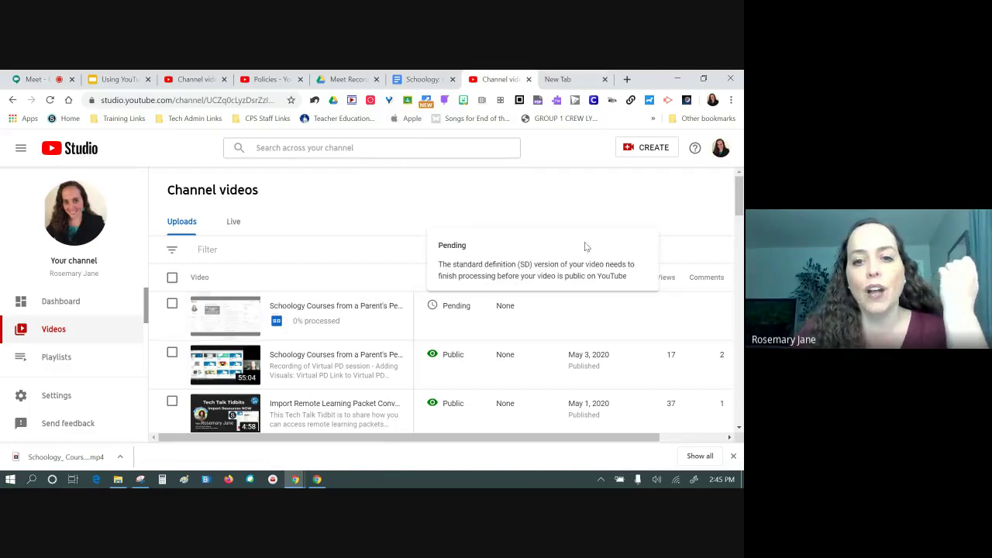
click(552, 80)
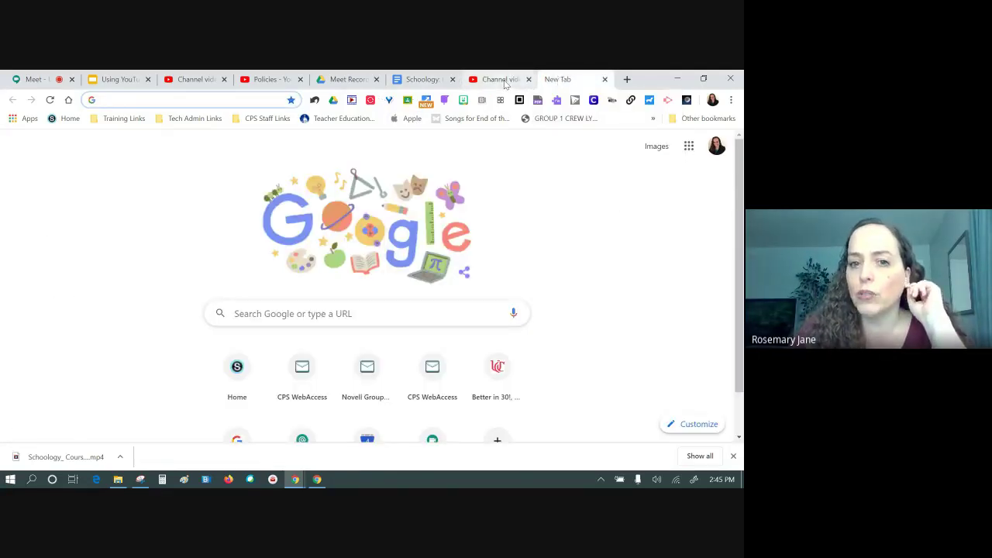
click(503, 80)
click(214, 80)
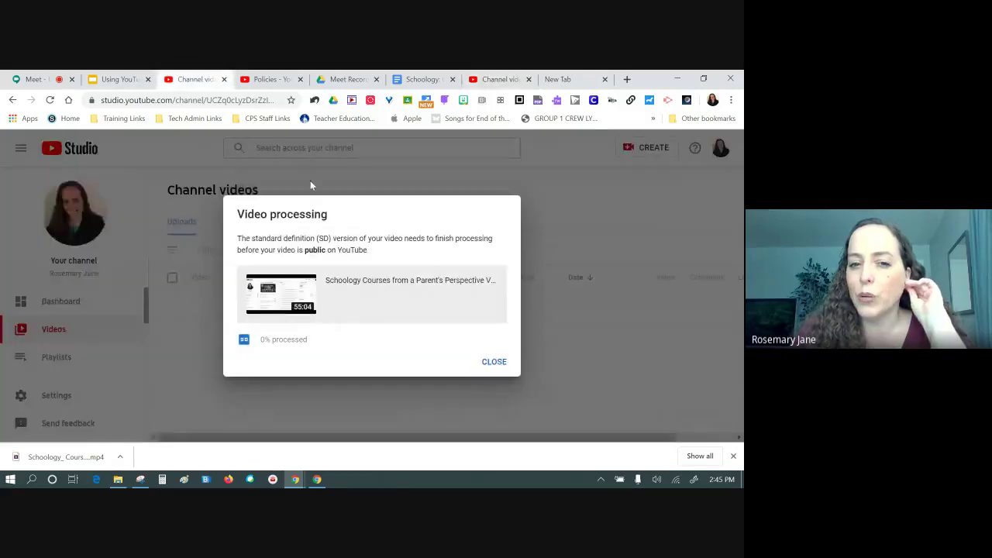
click(252, 80)
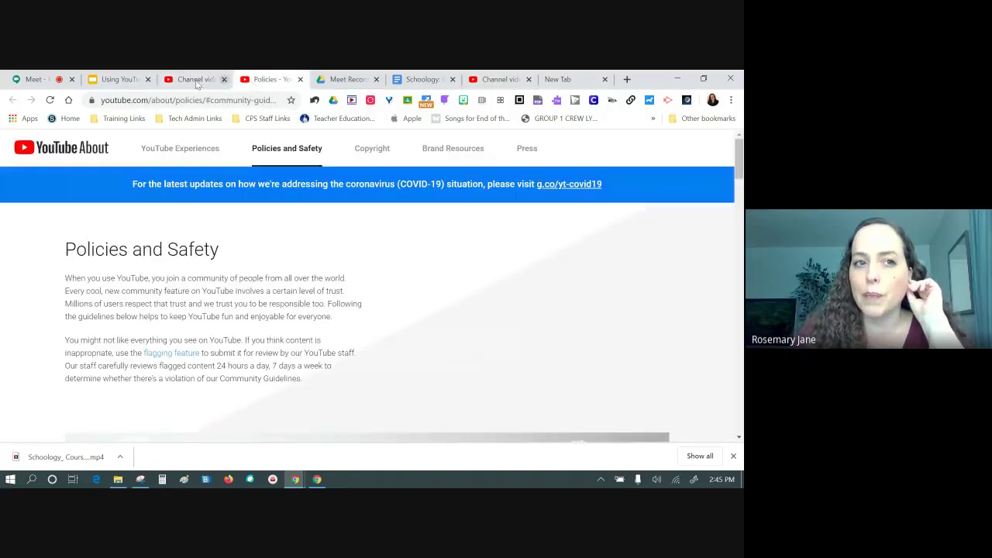
click(35, 80)
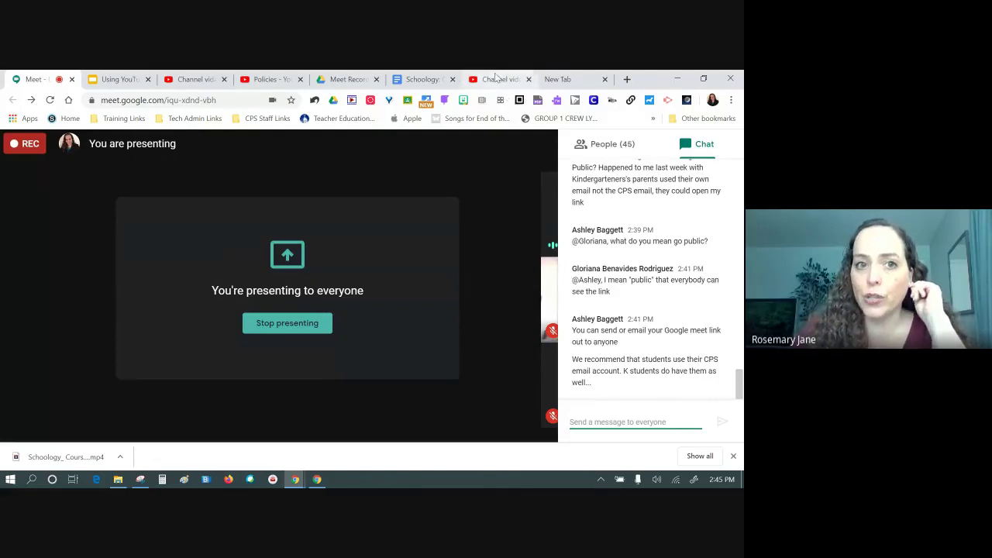
click(190, 80)
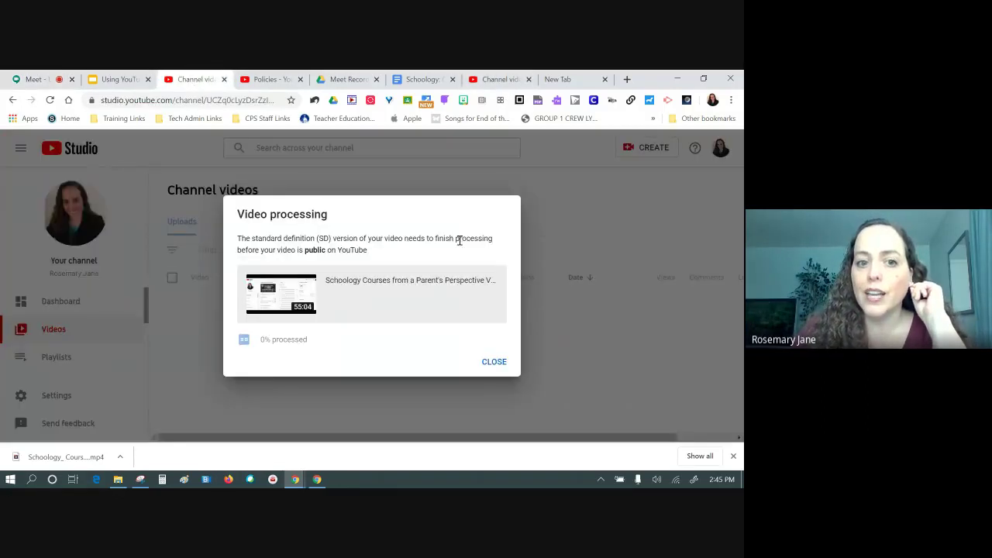
click(496, 361)
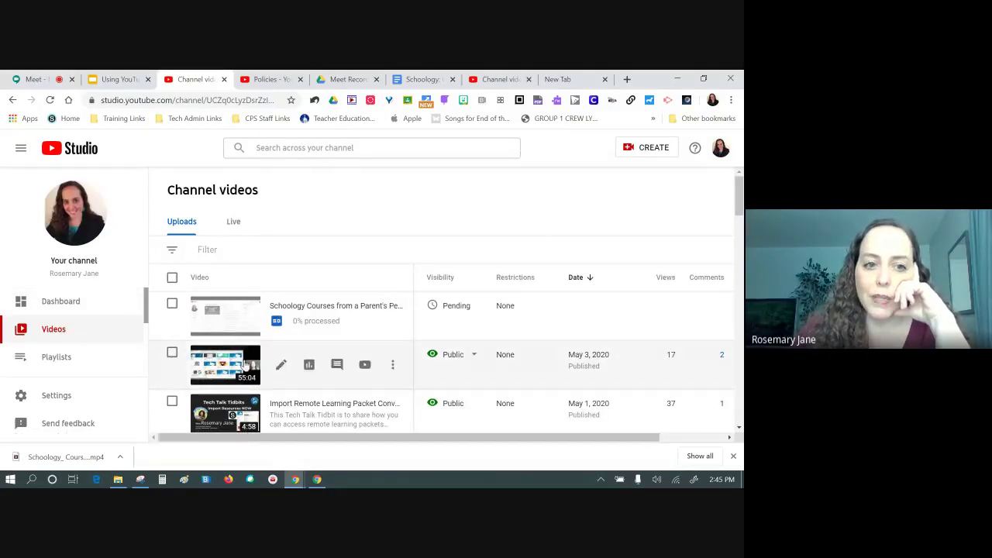
Cancel the May 4 replay's visibility options unchanged in the Live list, then return to Meet.
click(235, 222)
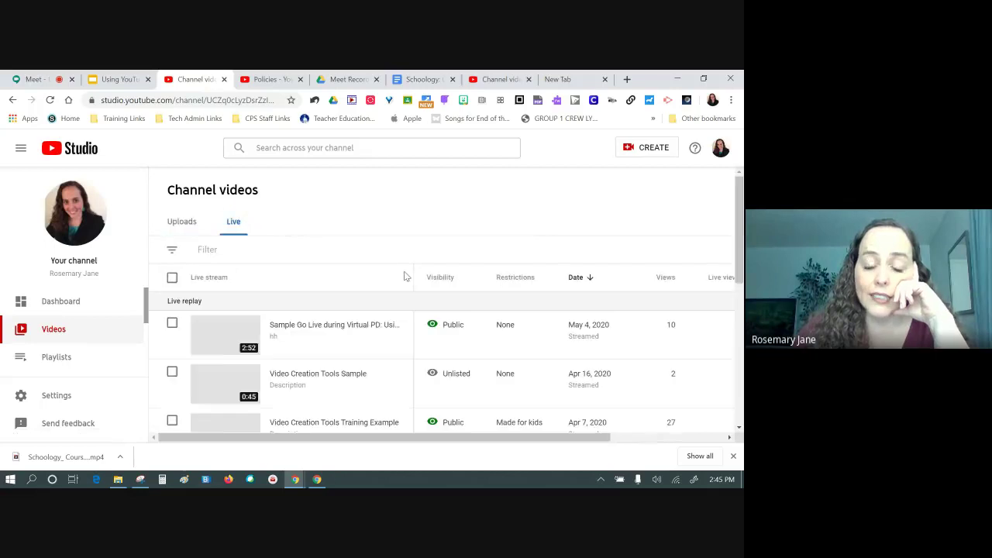
click(462, 330)
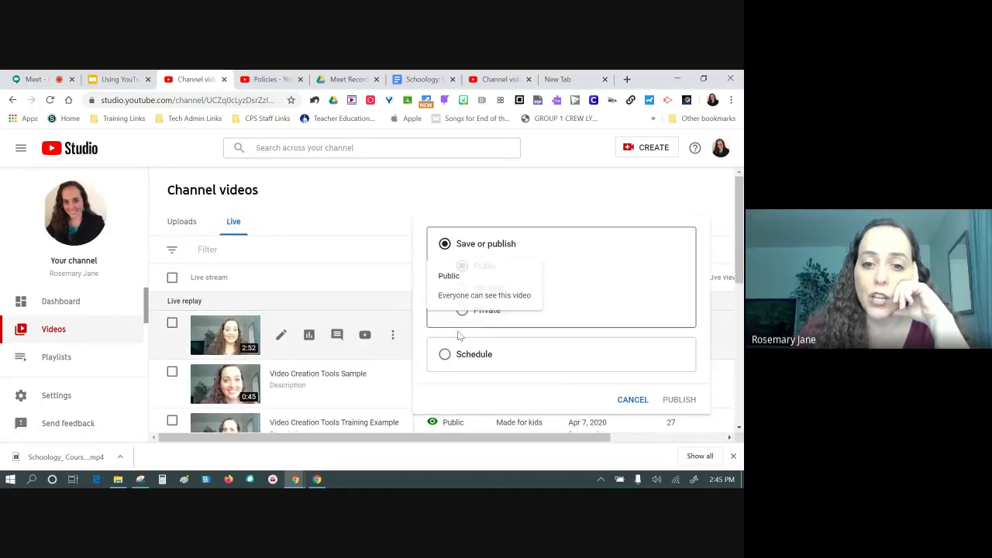
click(407, 203)
click(468, 325)
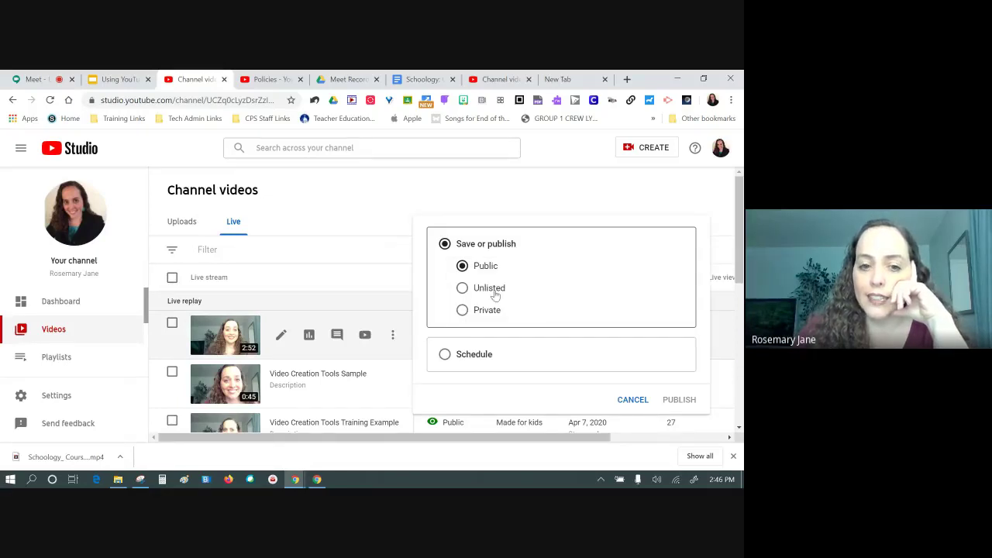
click(388, 203)
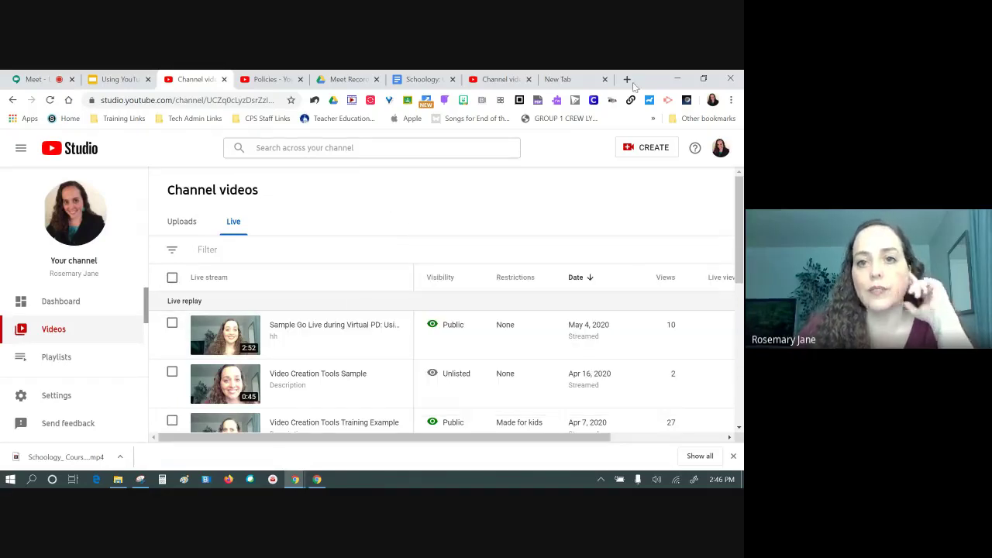
click(35, 80)
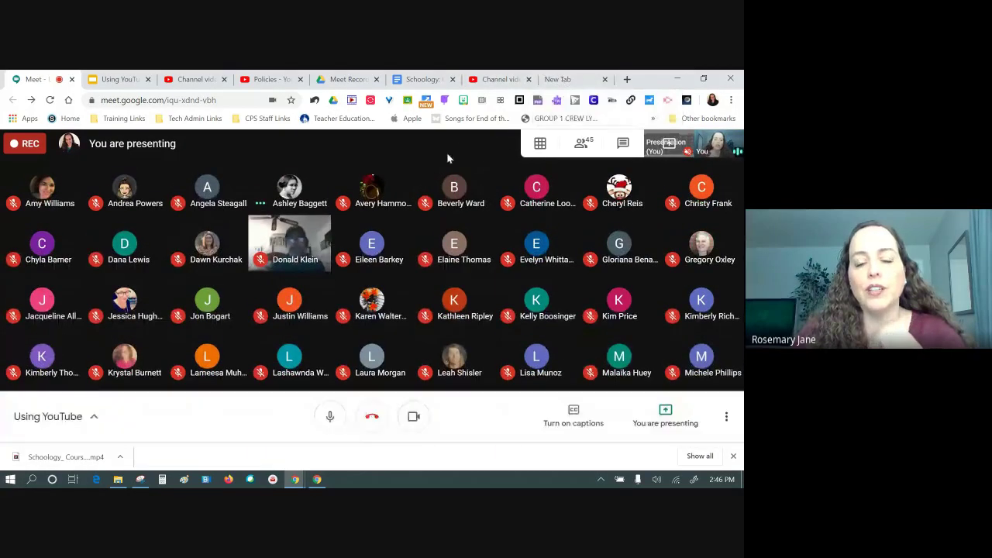
Open the Meet chat panel to read the question about stringing multiple videos together.
mouse_move(463, 170)
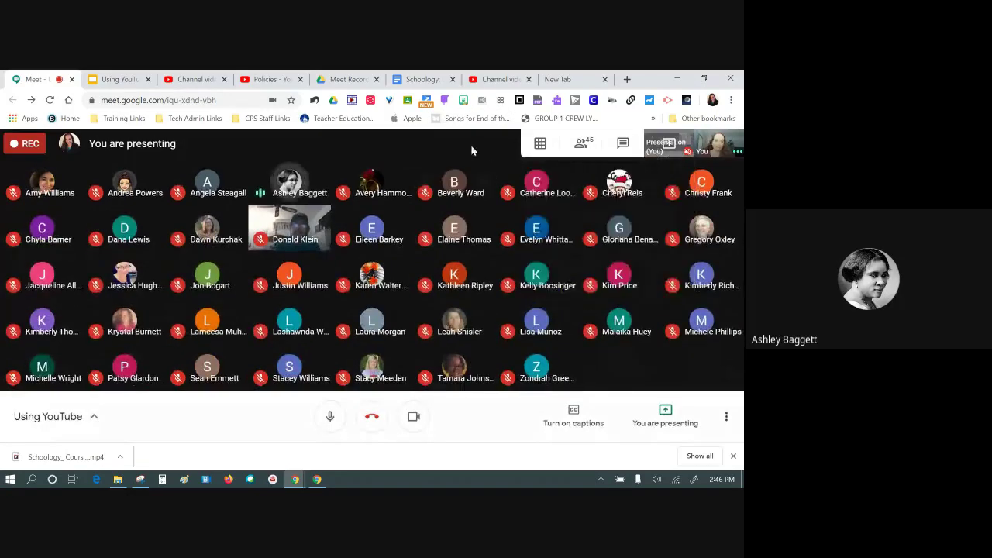
click(625, 147)
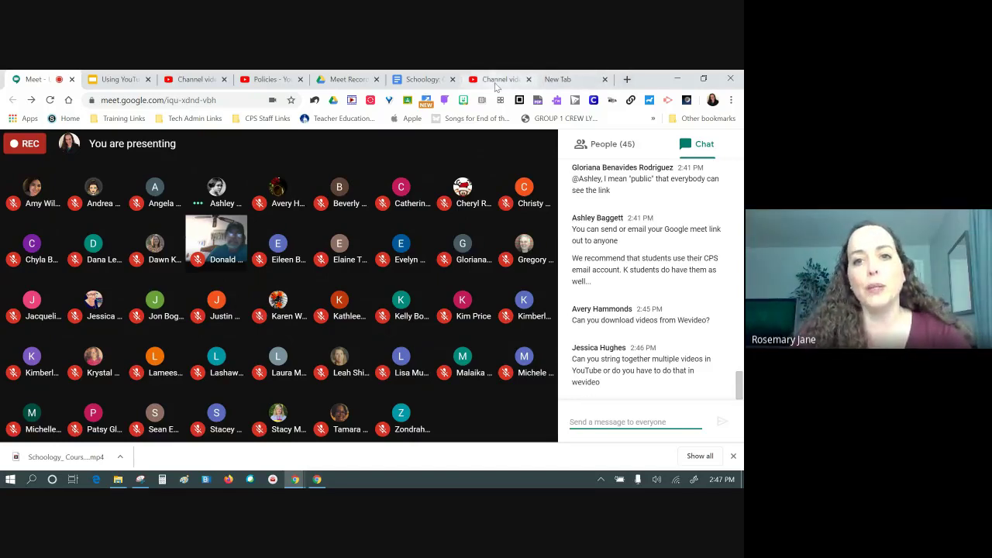
Go to the public channel's Playlists and preview the Tech Talk Tidbits playlist.
click(500, 79)
click(720, 148)
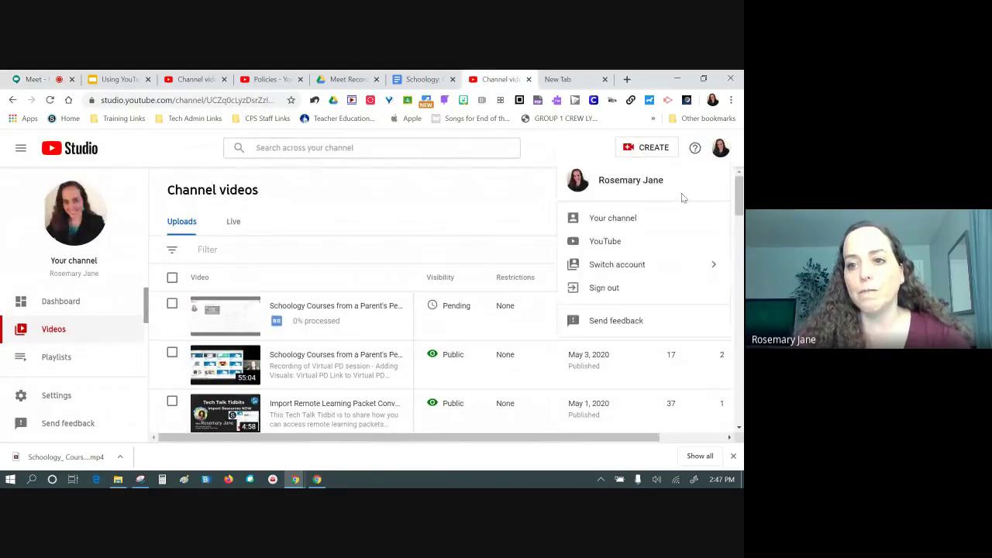
click(601, 222)
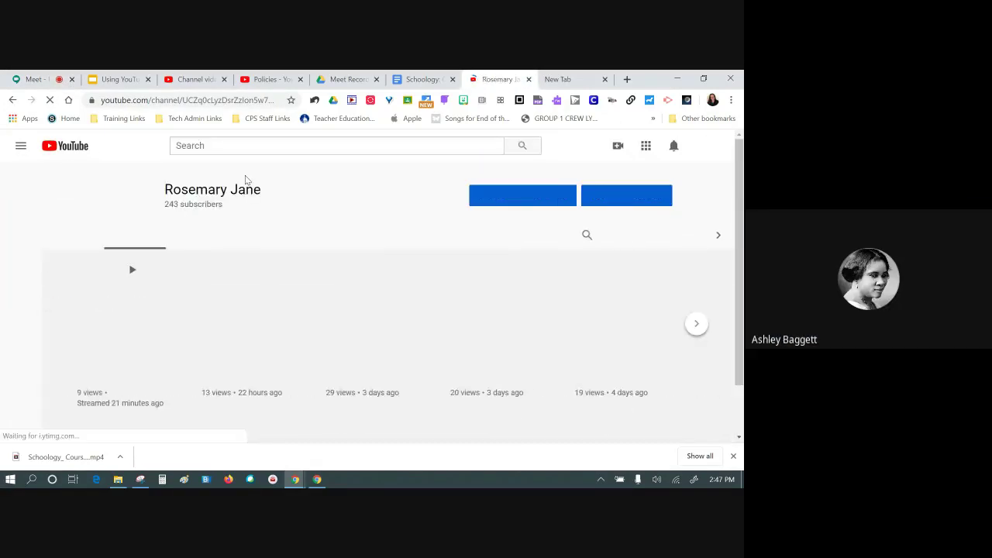
click(273, 236)
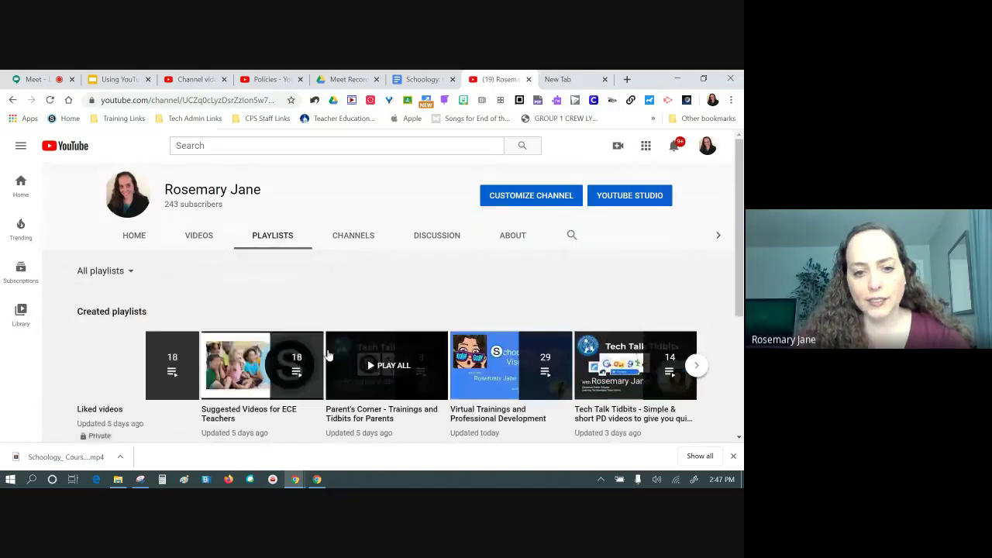
scroll(370, 338, down, 1)
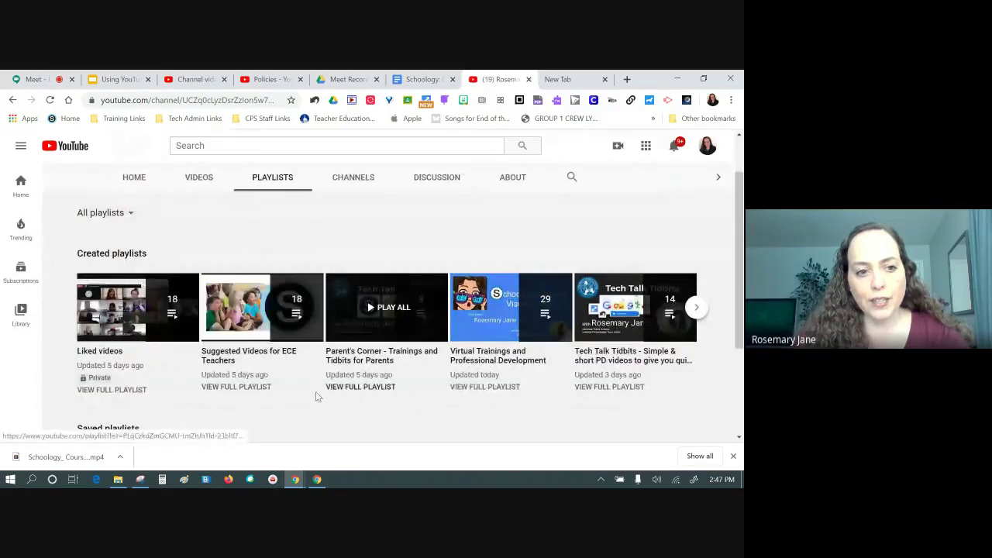
click(386, 311)
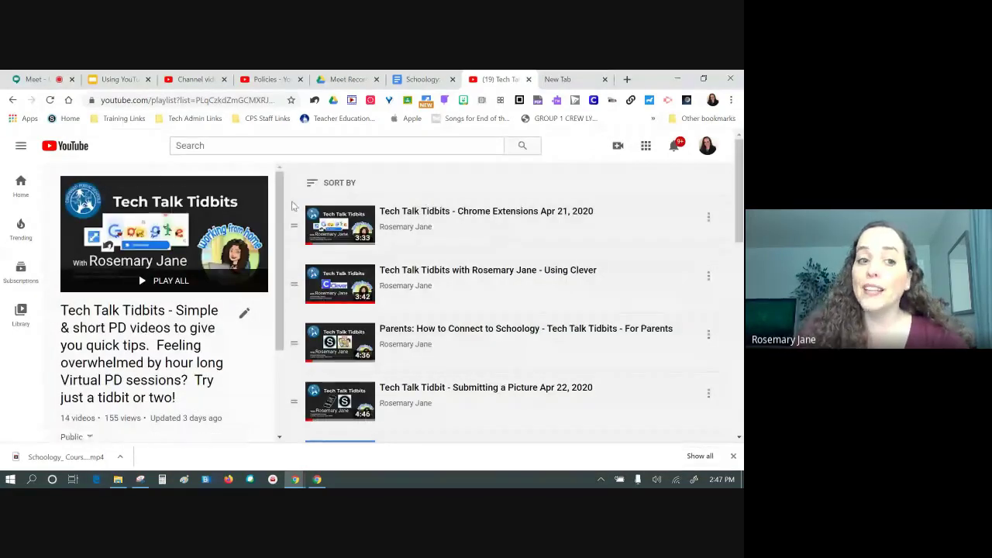
scroll(127, 306, down, 1)
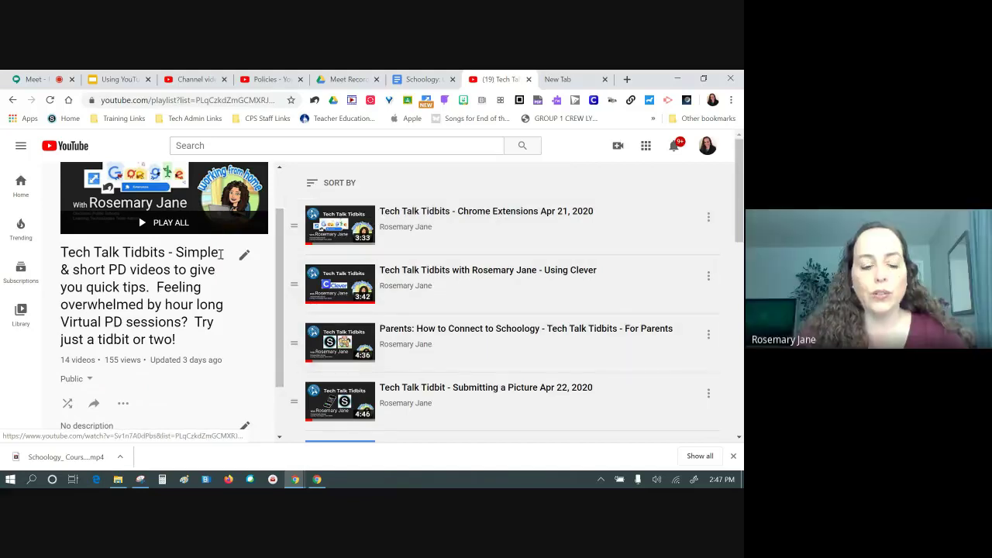
scroll(221, 254, up, 1)
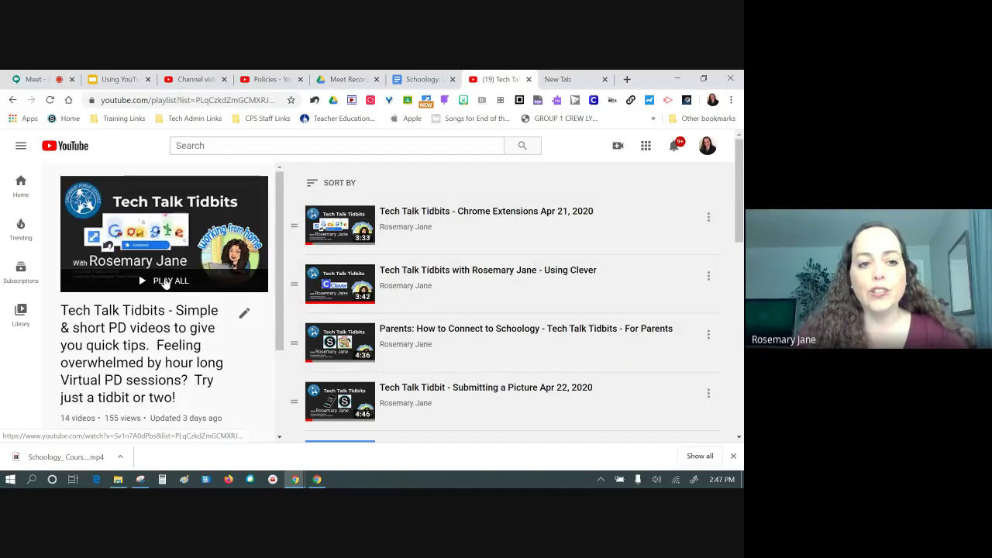
click(13, 99)
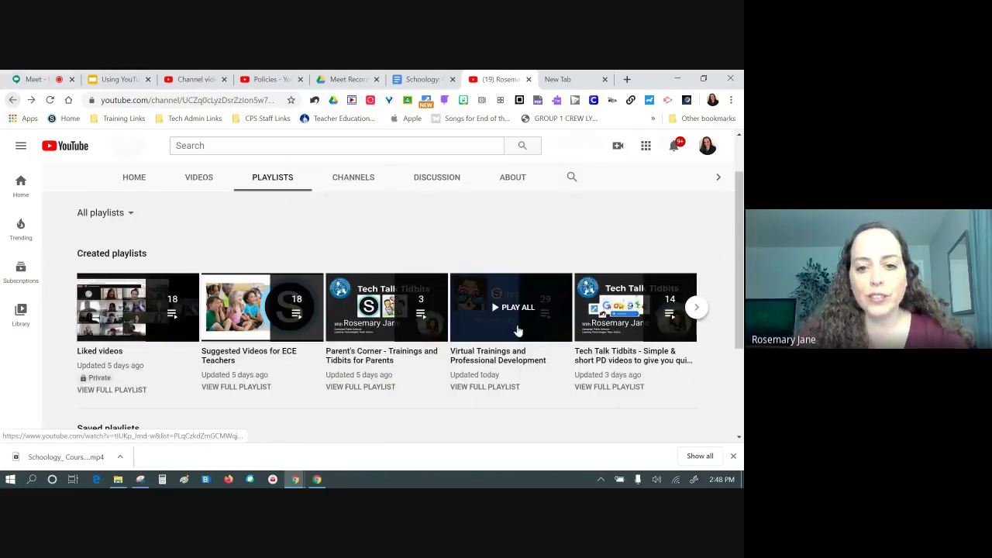
Copy the Tech Talk Tidbits playlist link and paste it into the new tab's address bar.
right_click(635, 307)
click(612, 205)
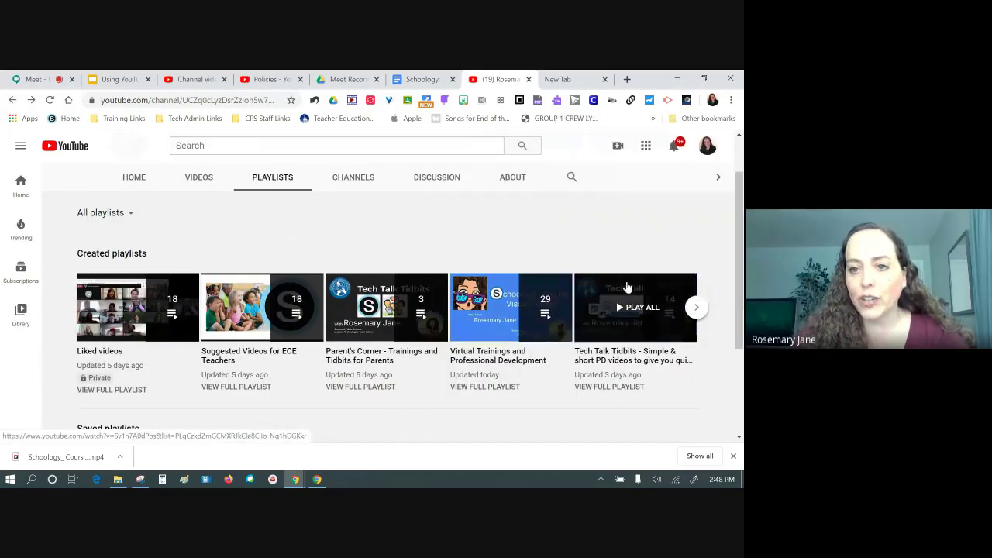
click(591, 80)
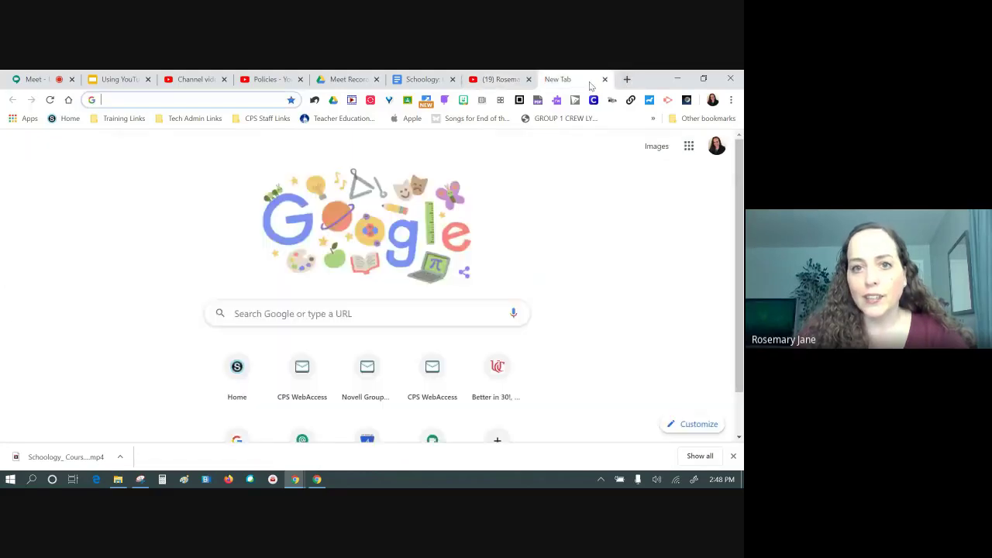
right_click(215, 101)
click(237, 178)
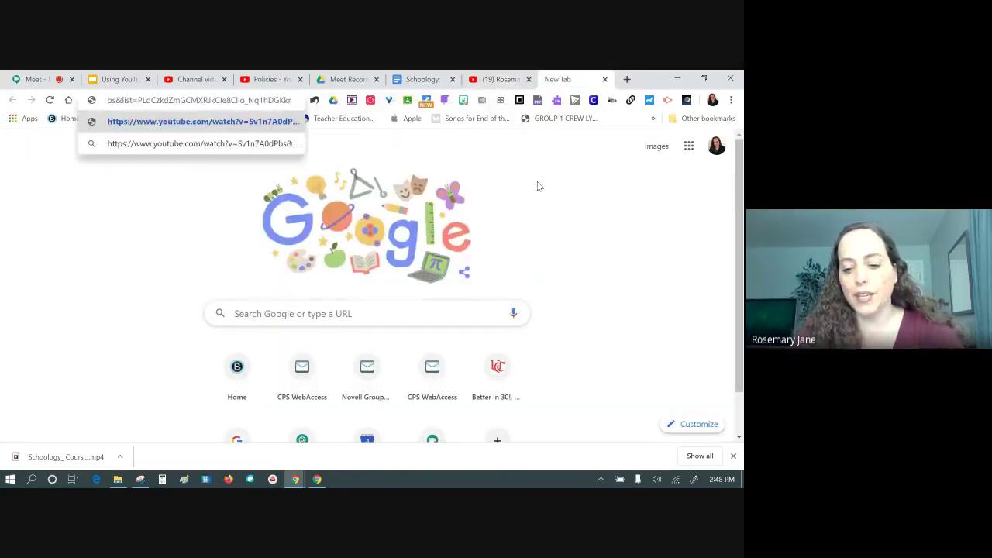
Load the pasted Tech Talk Tidbits playlist link, then return to the channel's playlists page.
key(Return)
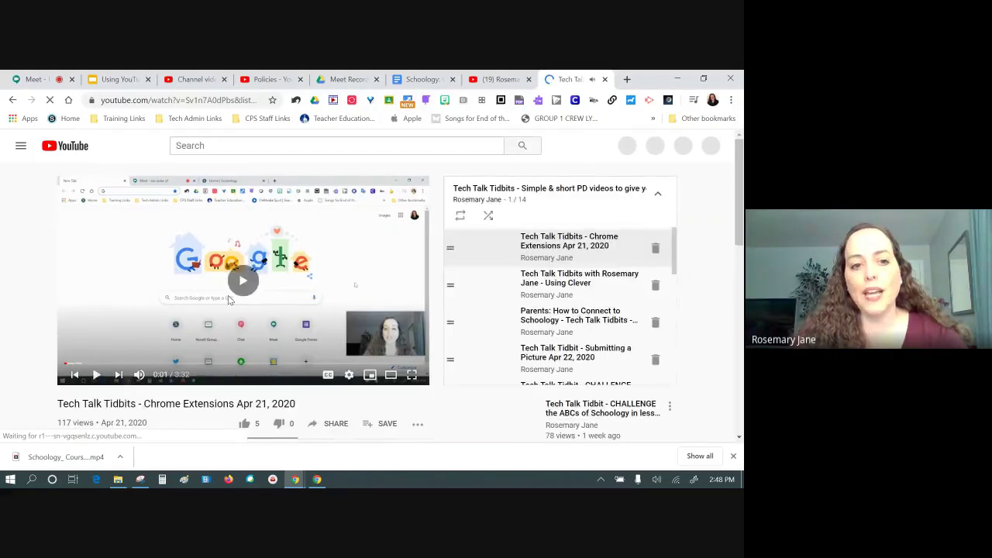
click(468, 81)
mouse_move(628, 314)
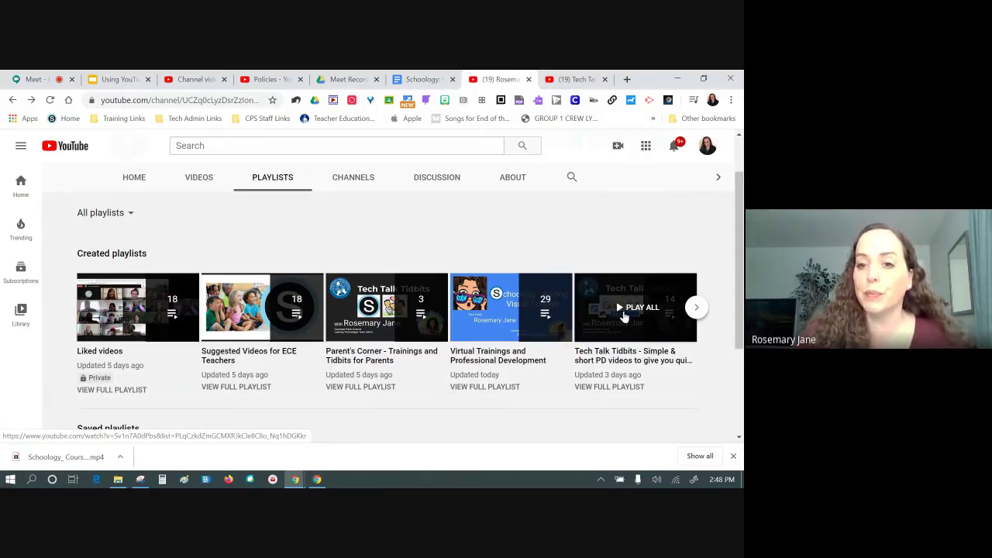
Open the full Tech Talk Tidbits playlist page and scroll through its 14 videos.
click(588, 386)
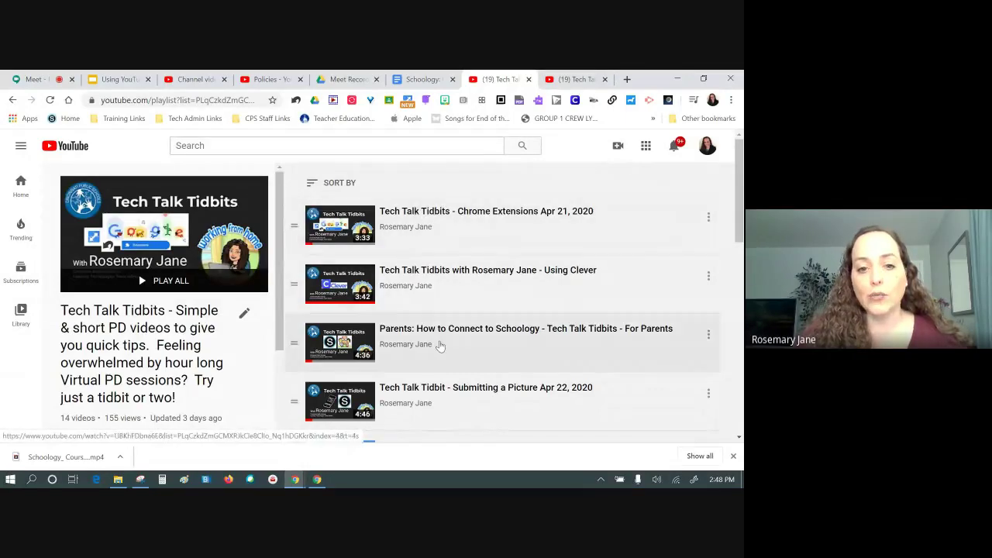
scroll(446, 203, down, 3)
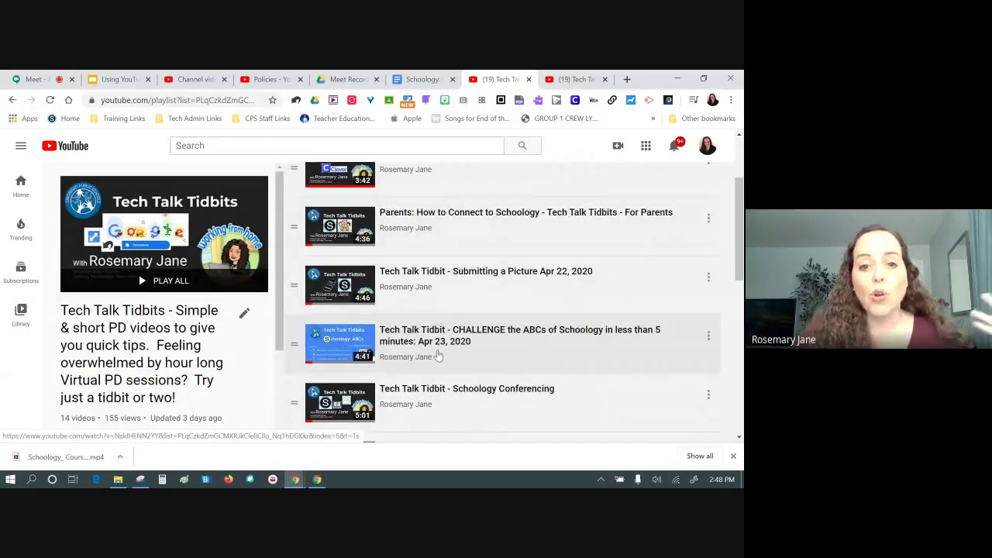
scroll(437, 349, up, 2)
scroll(436, 349, down, 3)
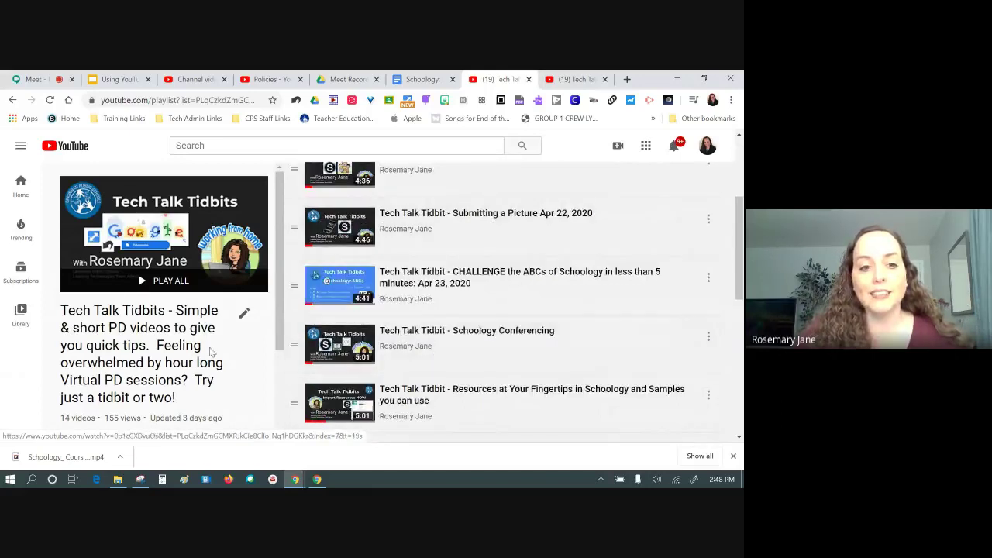
scroll(210, 351, down, 2)
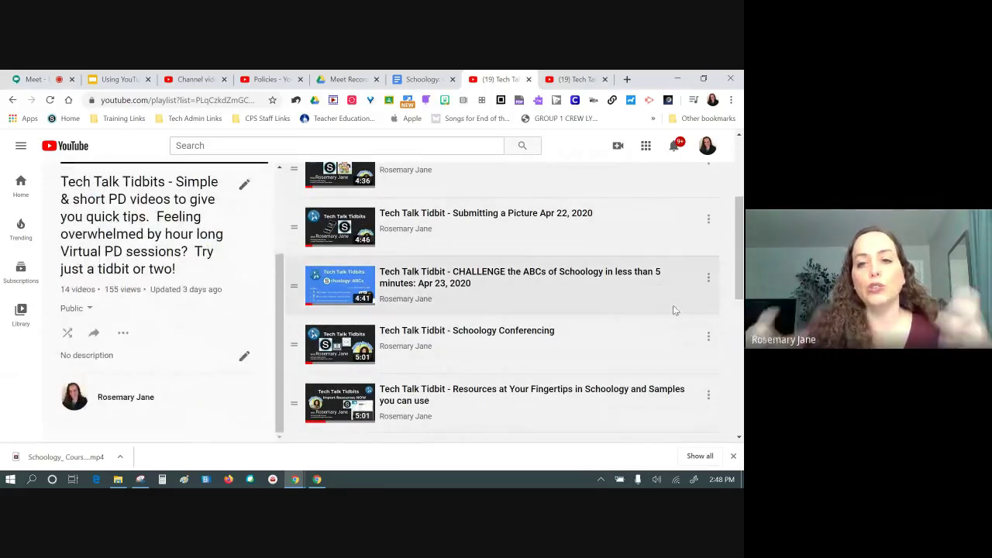
Leave the YouTube Studio channel videos list and return to the Meet chat with the playlist question.
click(258, 83)
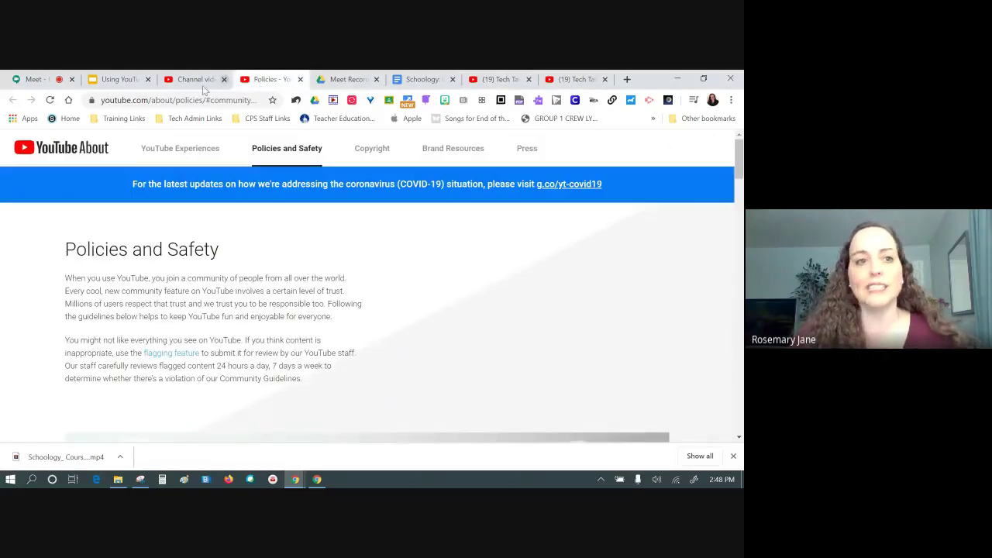
click(192, 82)
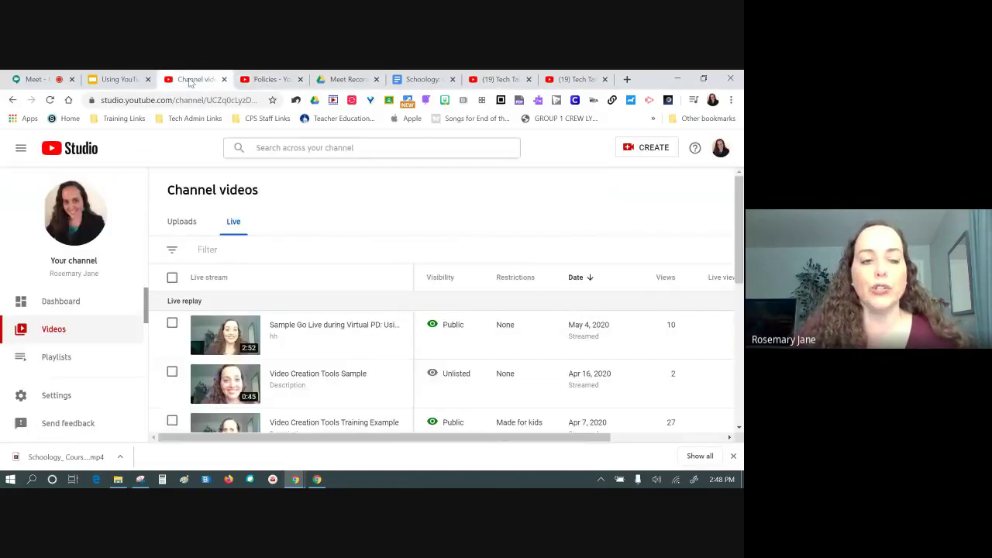
click(35, 79)
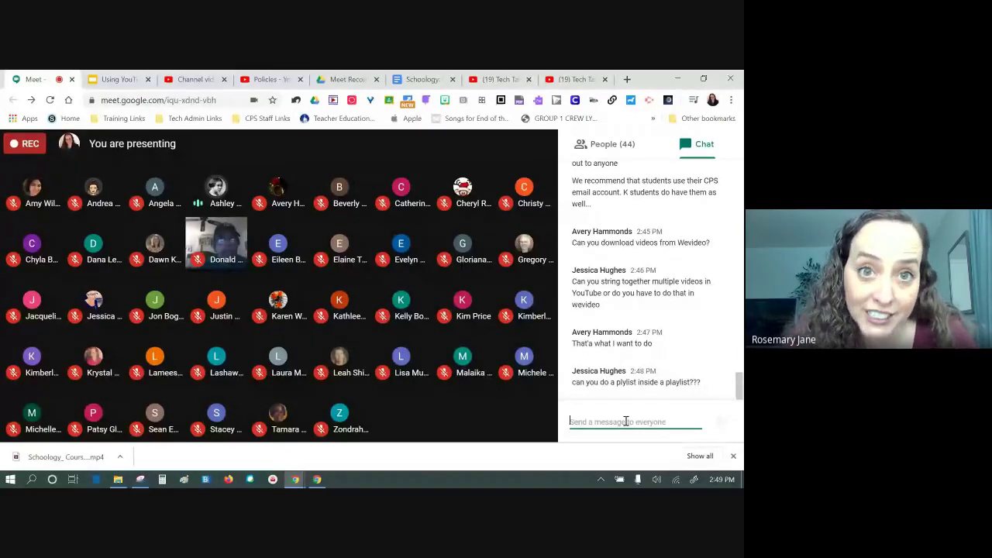
Play the Import Remote Learning Packet video from the playlist tab.
click(563, 79)
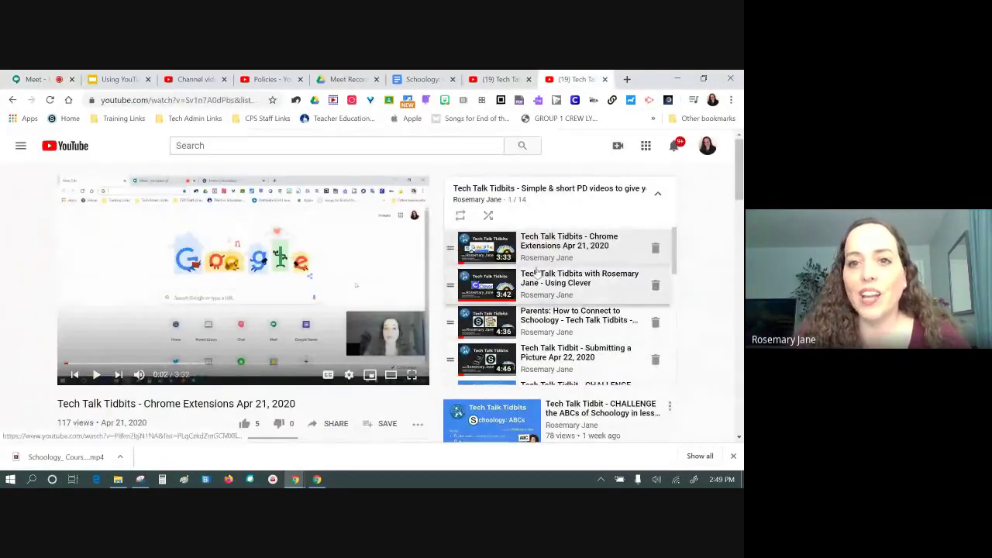
key(ctrl+shift+Tab)
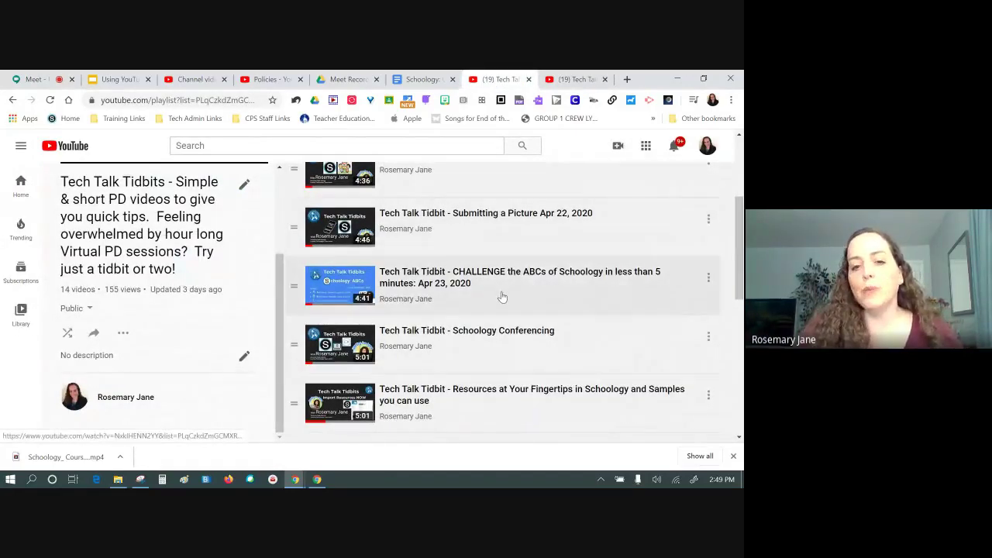
scroll(502, 296, down, 5)
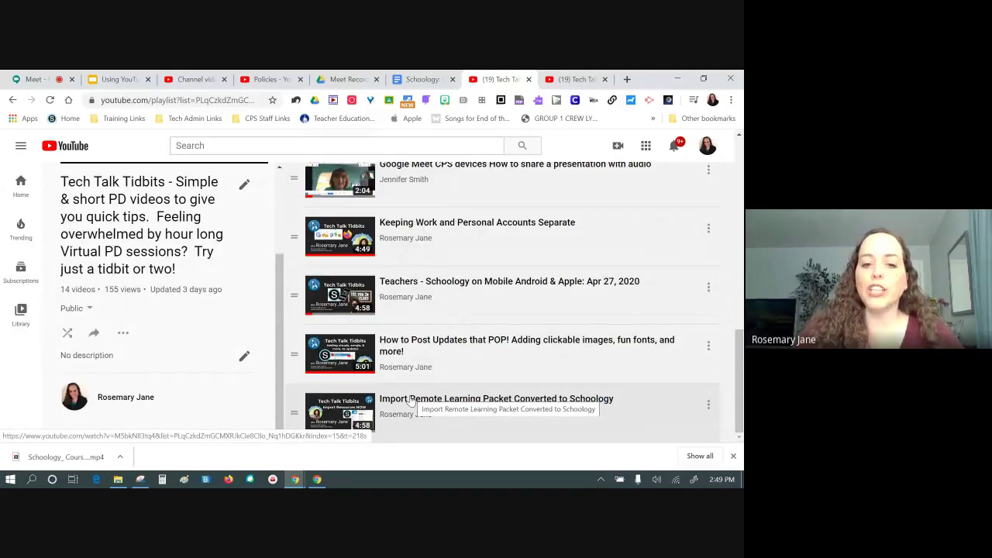
click(411, 399)
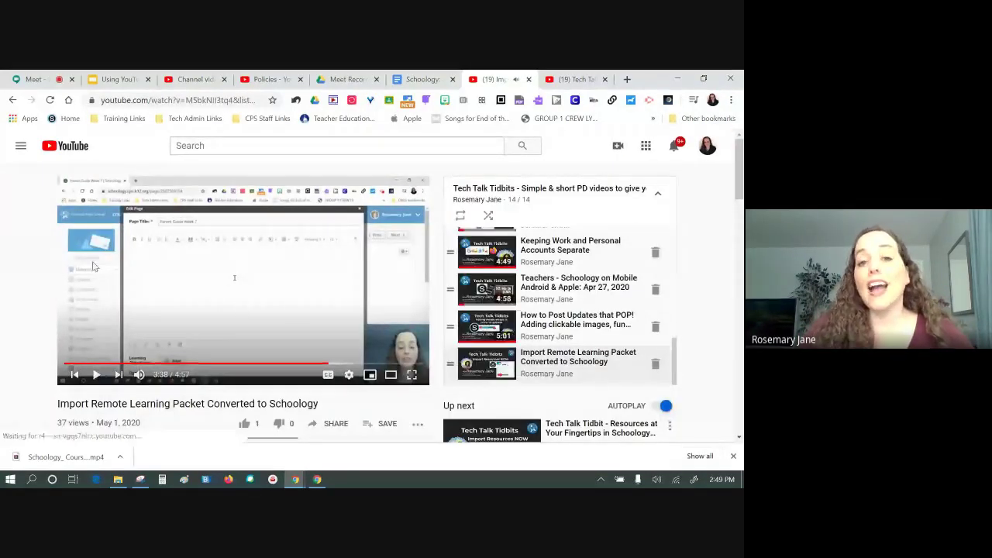
Expand the video's full description, then bring up YouTube's Policies and Safety page.
scroll(164, 380, down, 3)
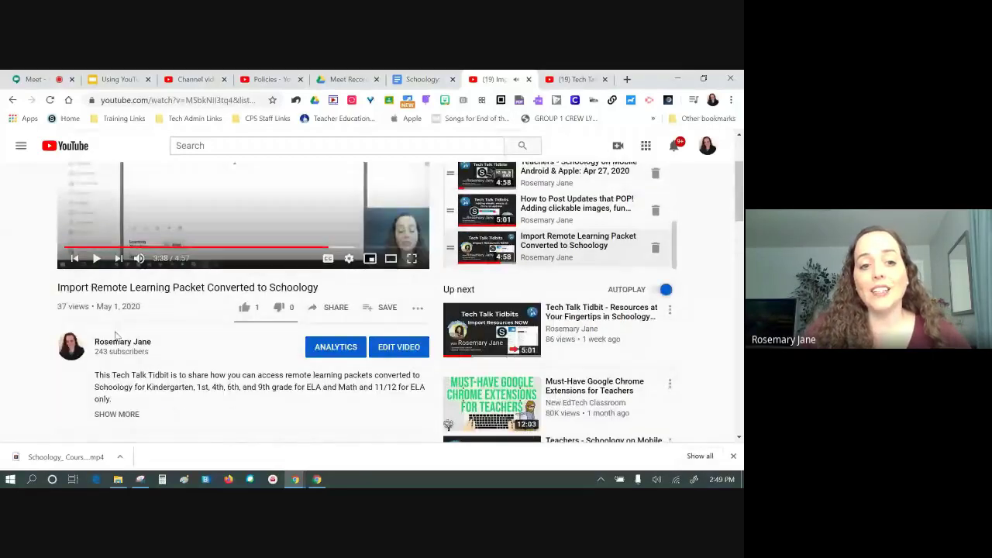
click(117, 415)
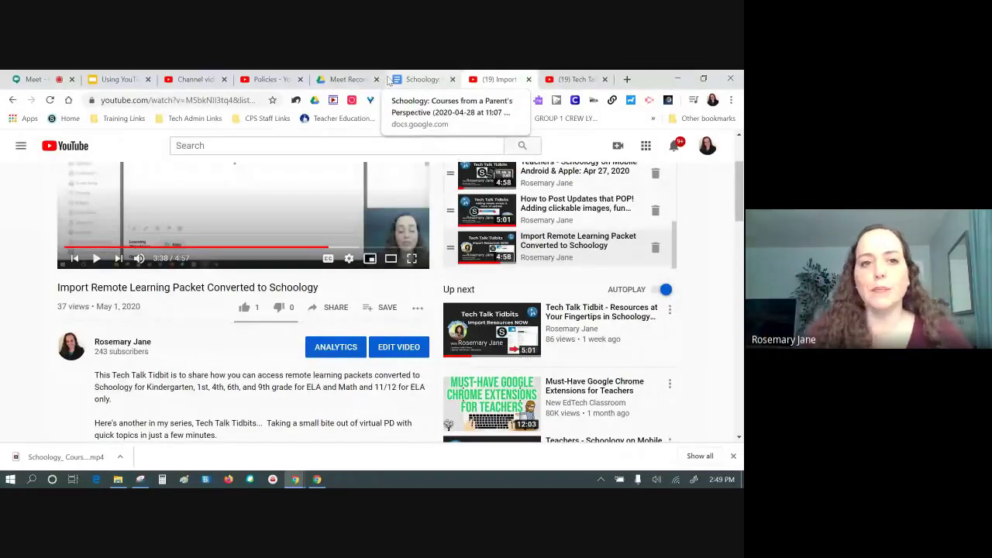
click(267, 81)
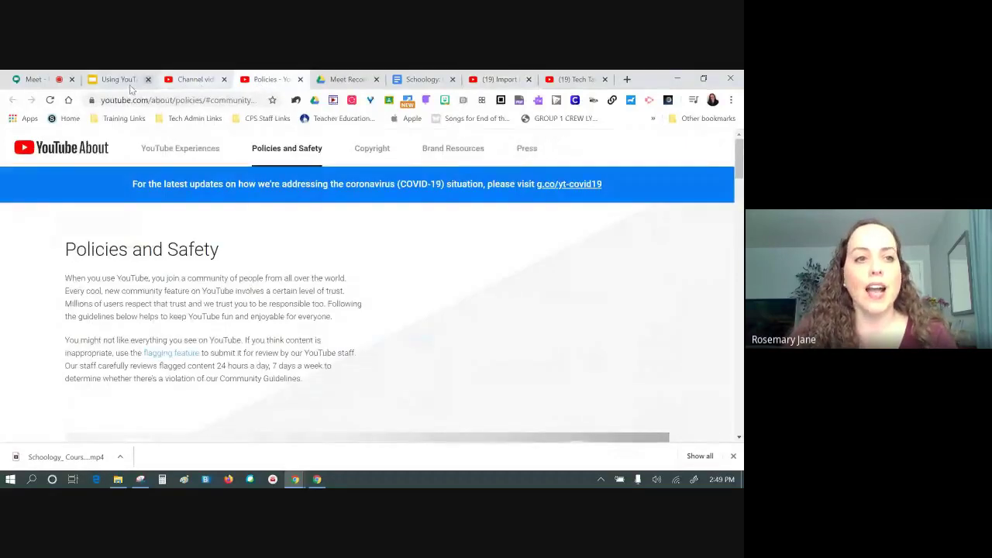
Return to the Meet call and close the chat to show the full participant grid.
click(35, 80)
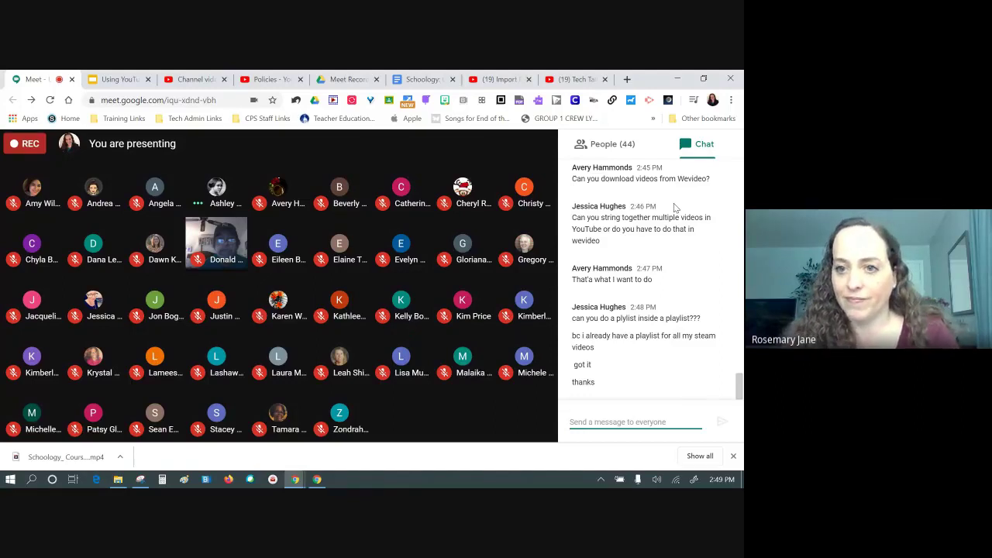
click(521, 159)
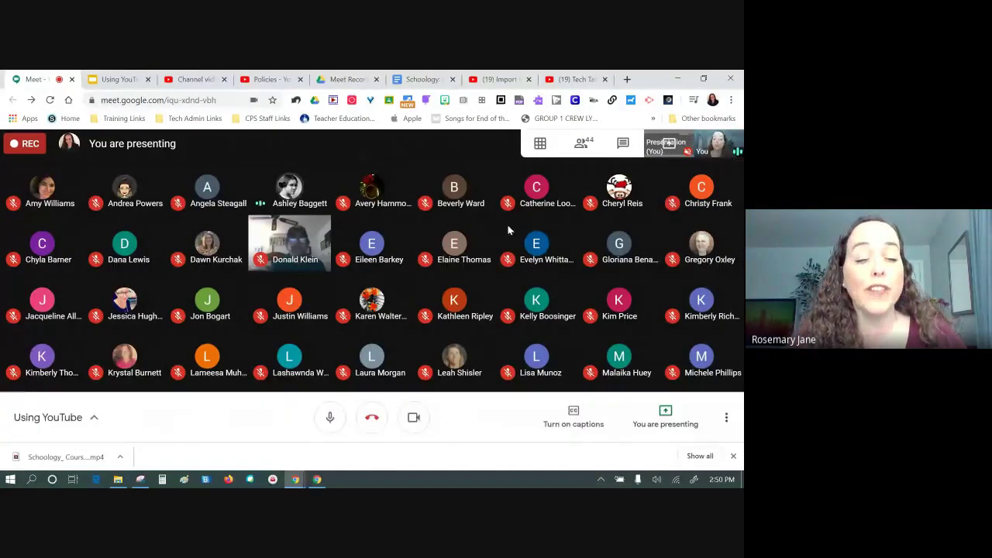
Glance at the Meet chat, close it, and return to the Tech Talk Tidbits Chrome Extensions video.
click(623, 144)
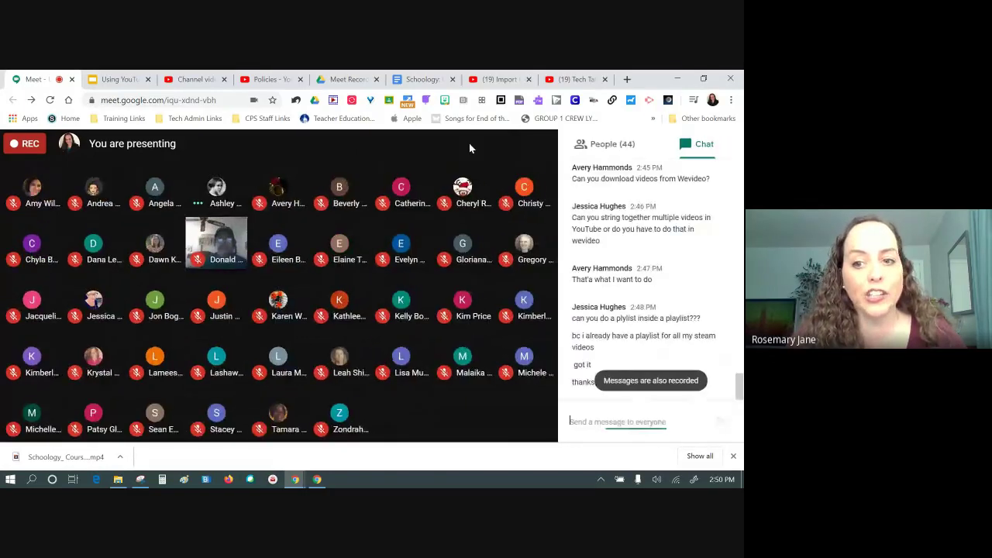
click(469, 143)
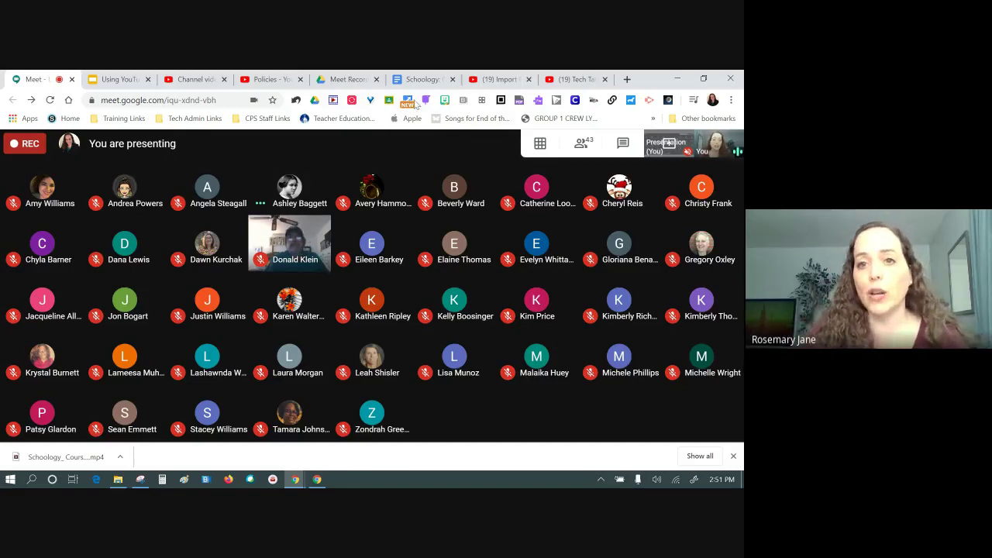
click(589, 80)
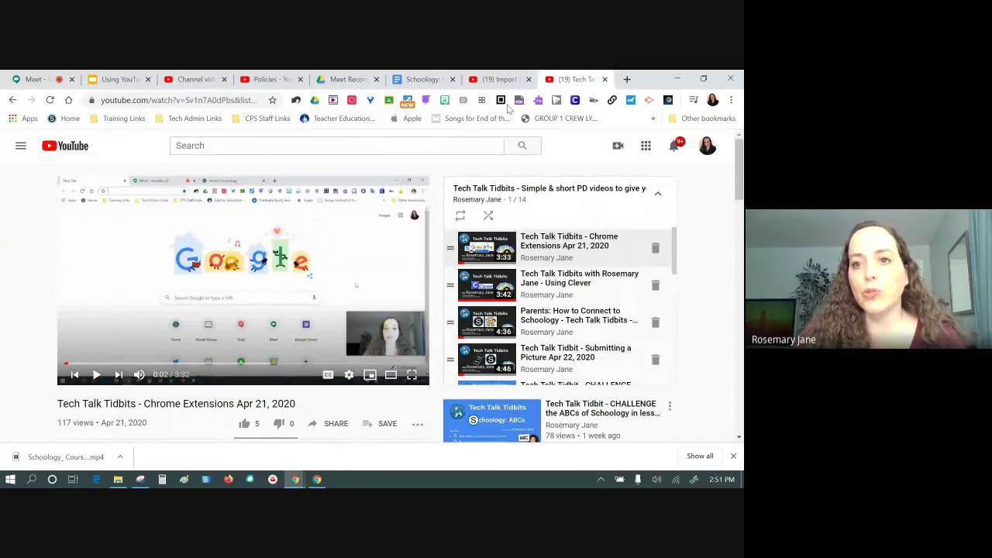
Search YouTube for 'biology videos', close the miniplayer, and scroll through the results.
click(617, 146)
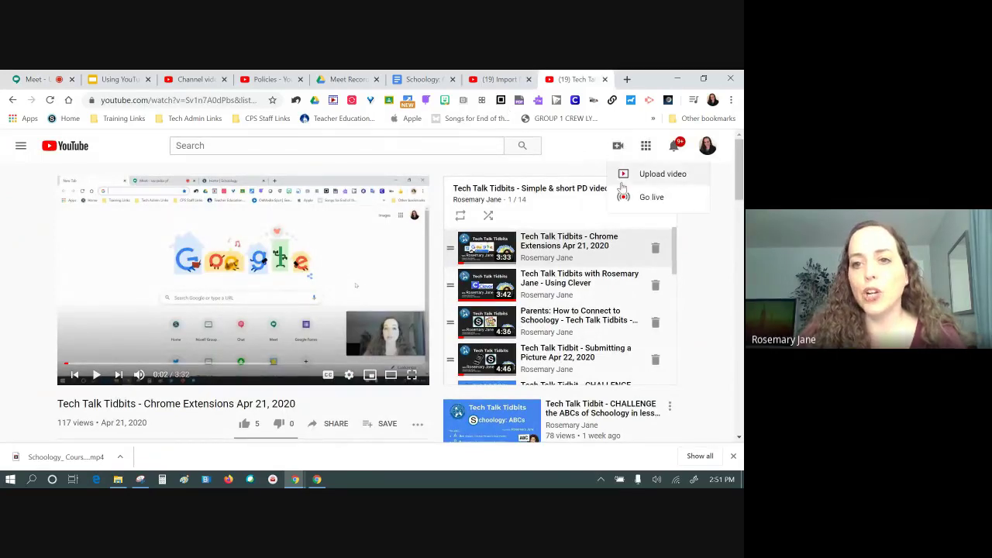
click(370, 148)
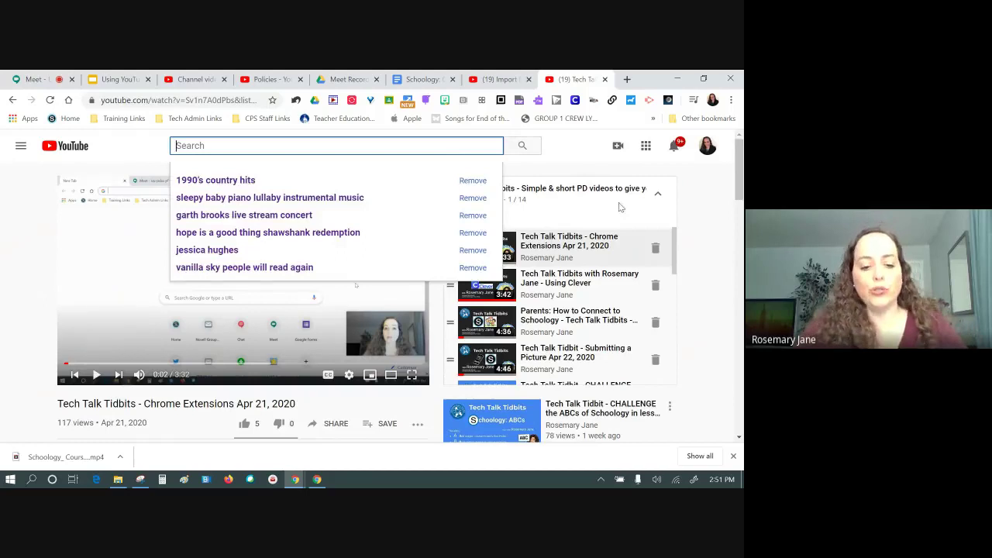
text(biolog)
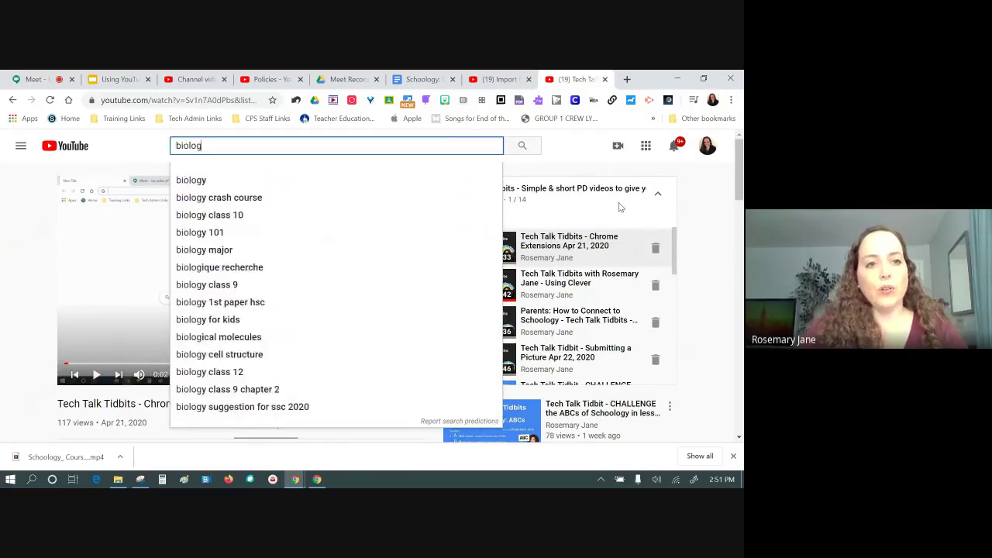
text(y vid)
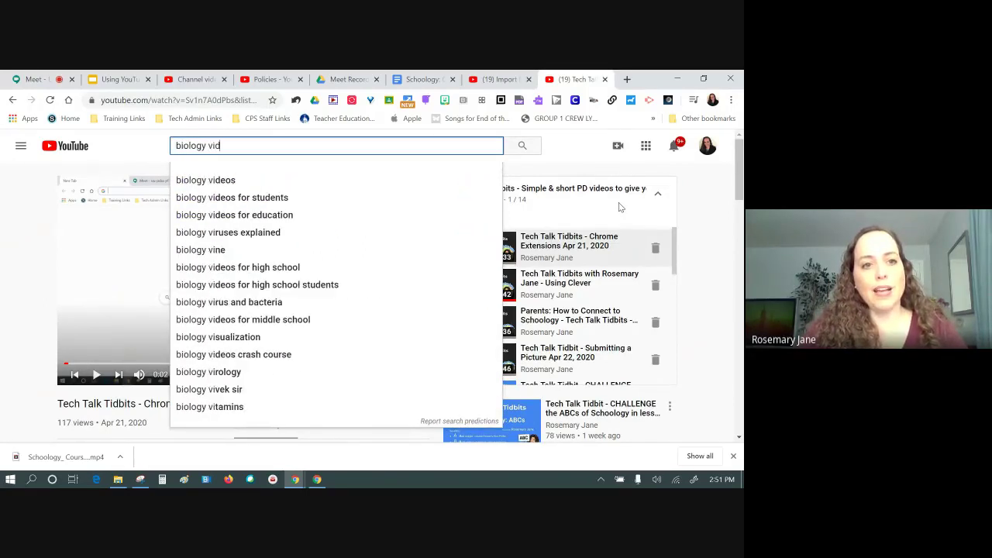
text(eos)
key(Return)
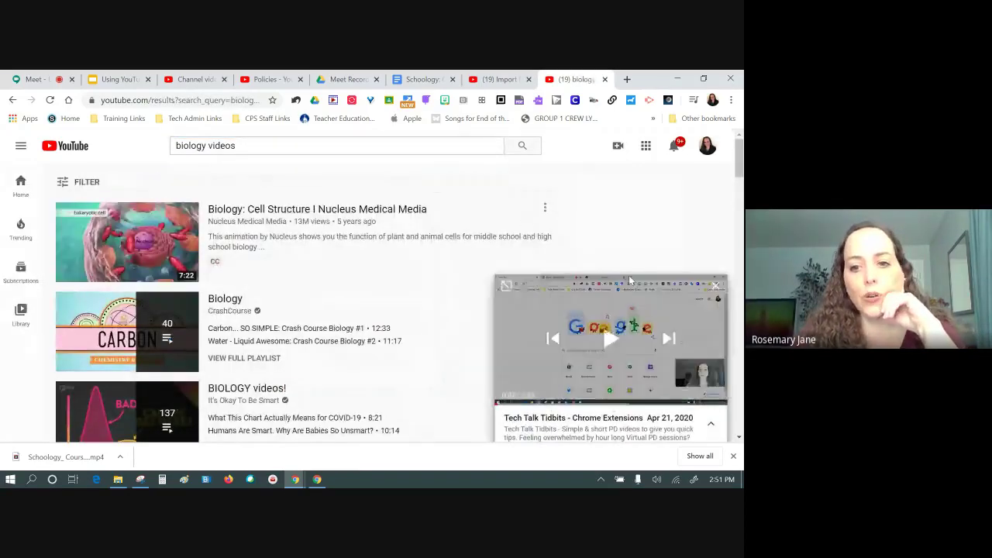
click(716, 285)
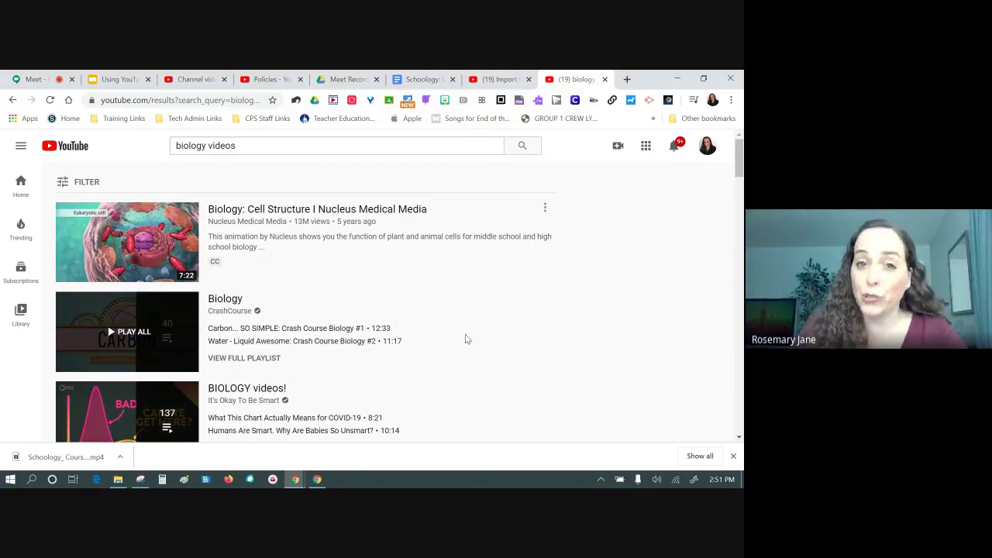
scroll(443, 328, down, 2)
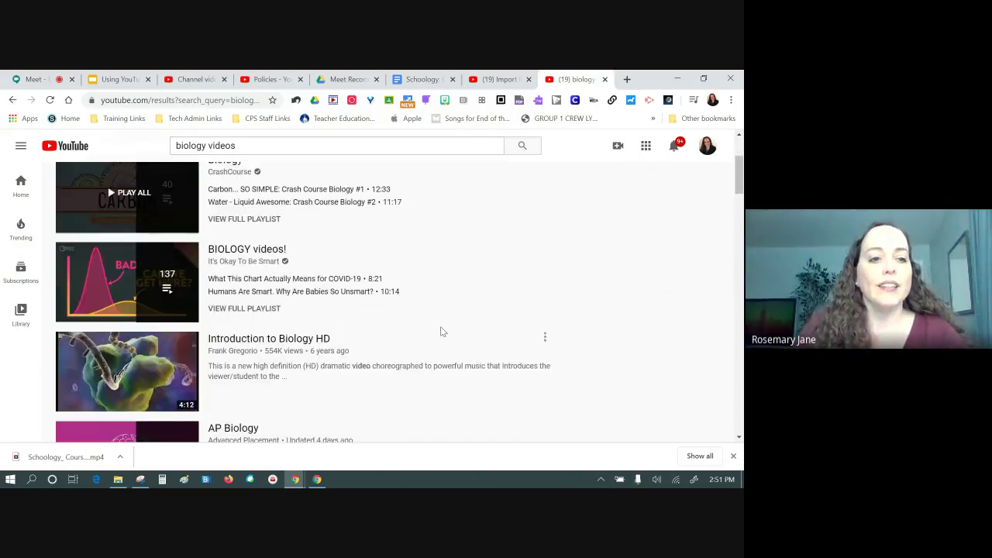
scroll(441, 332, up, 2)
scroll(479, 426, down, 1)
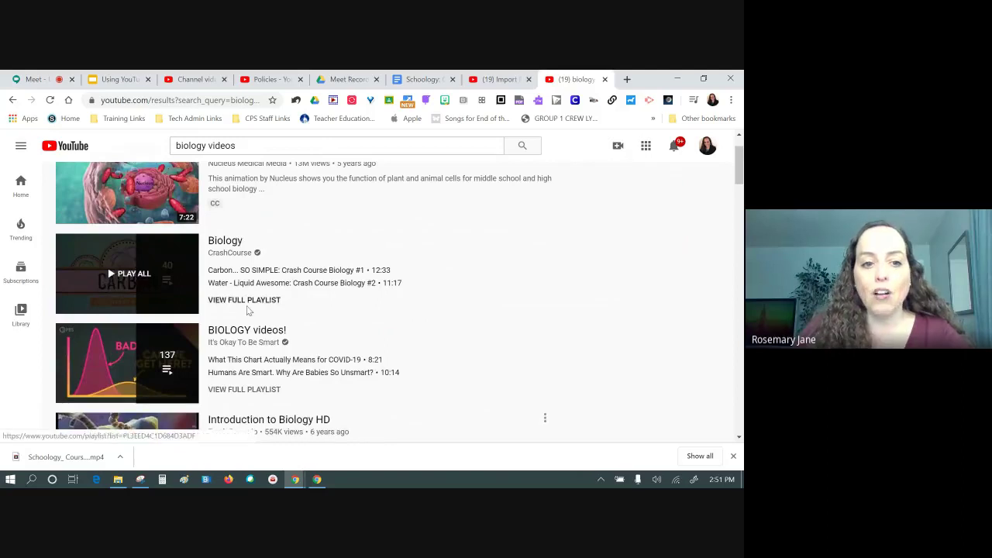
scroll(249, 225, up, 1)
scroll(248, 225, up, 1)
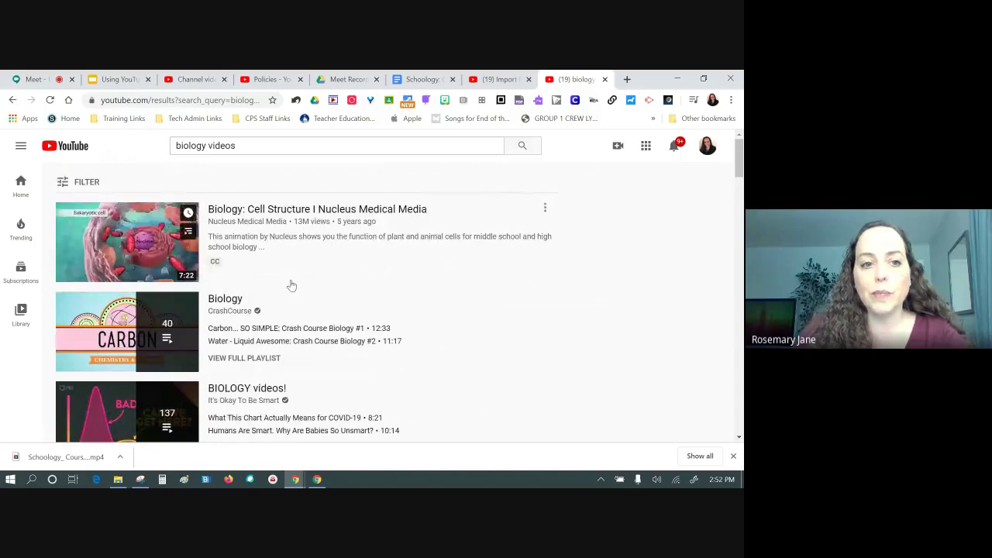
scroll(290, 287, down, 2)
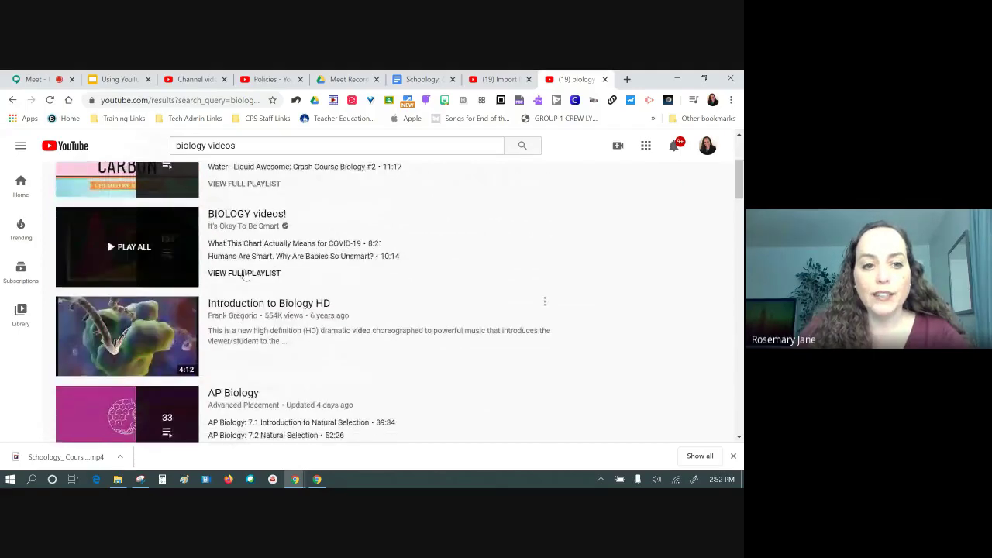
scroll(256, 322, down, 2)
scroll(252, 342, up, 4)
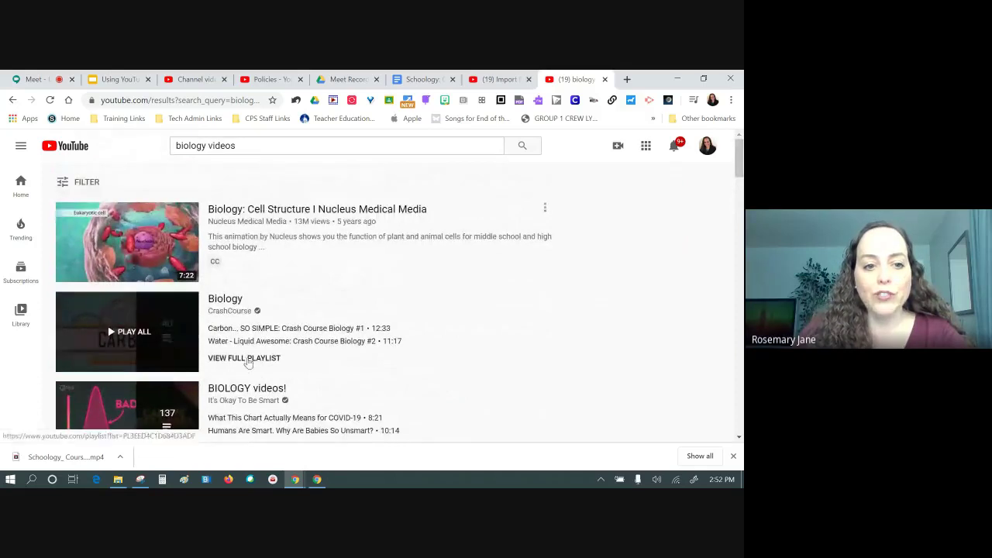
Open the CrashCourse Biology playlist and start saving the Water video, then cancel.
click(244, 361)
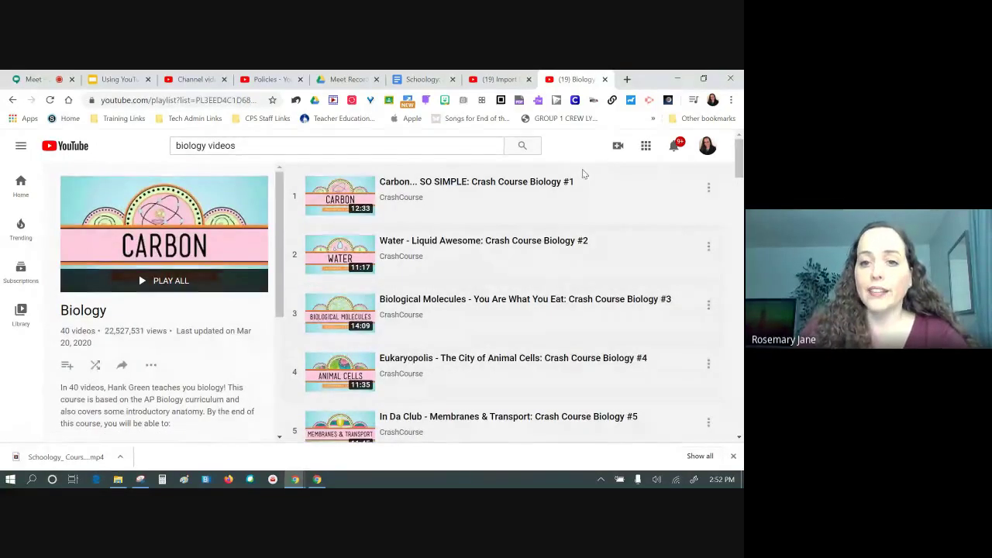
scroll(524, 363, down, 1)
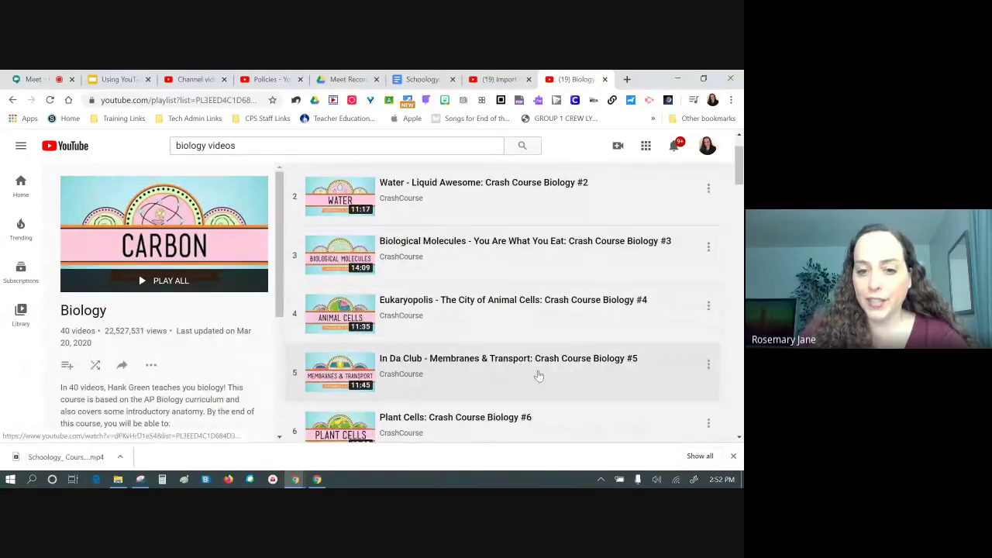
scroll(536, 363, up, 1)
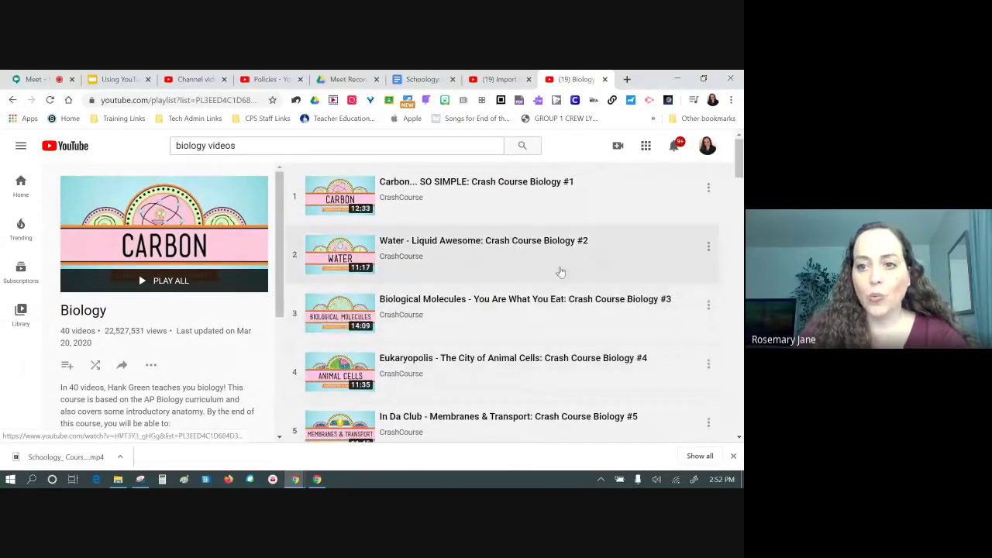
click(708, 247)
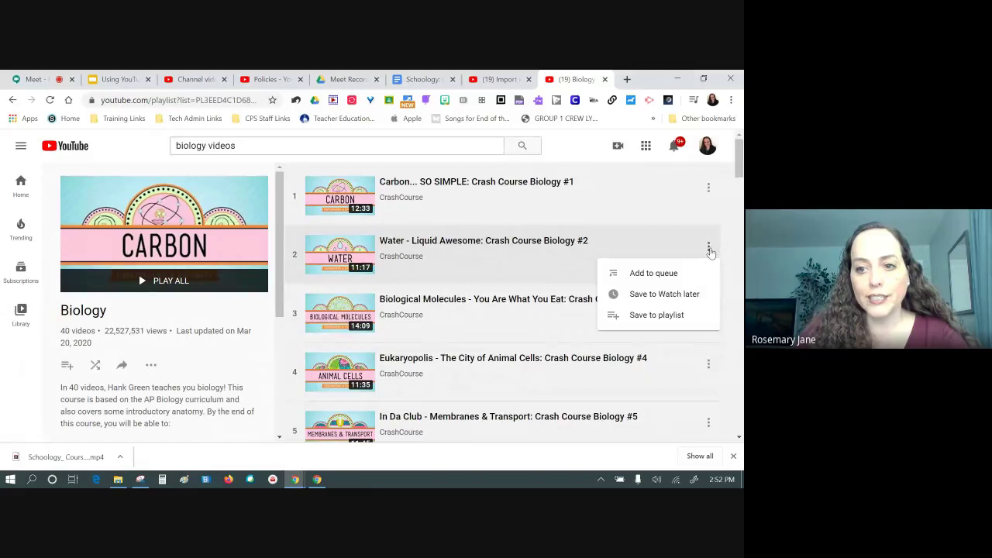
click(655, 316)
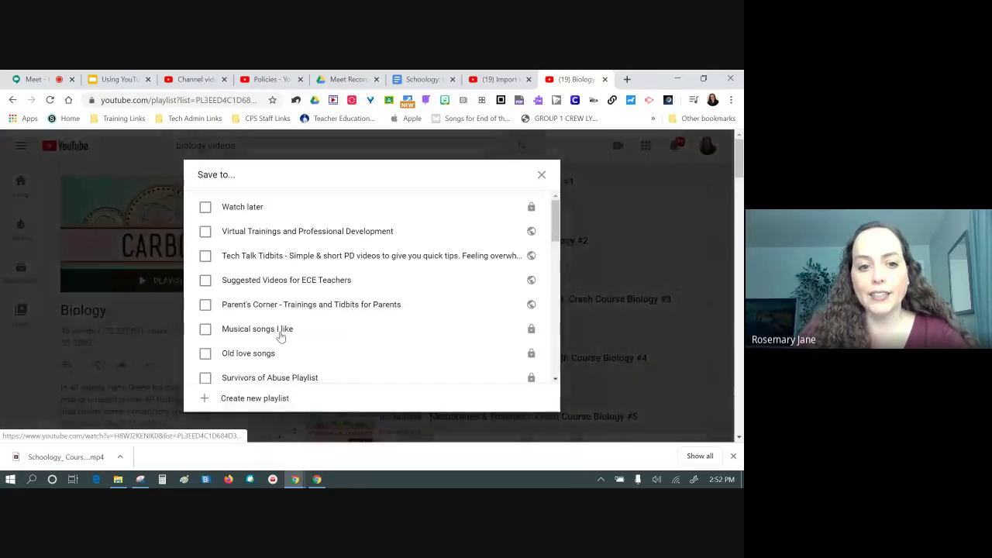
click(224, 398)
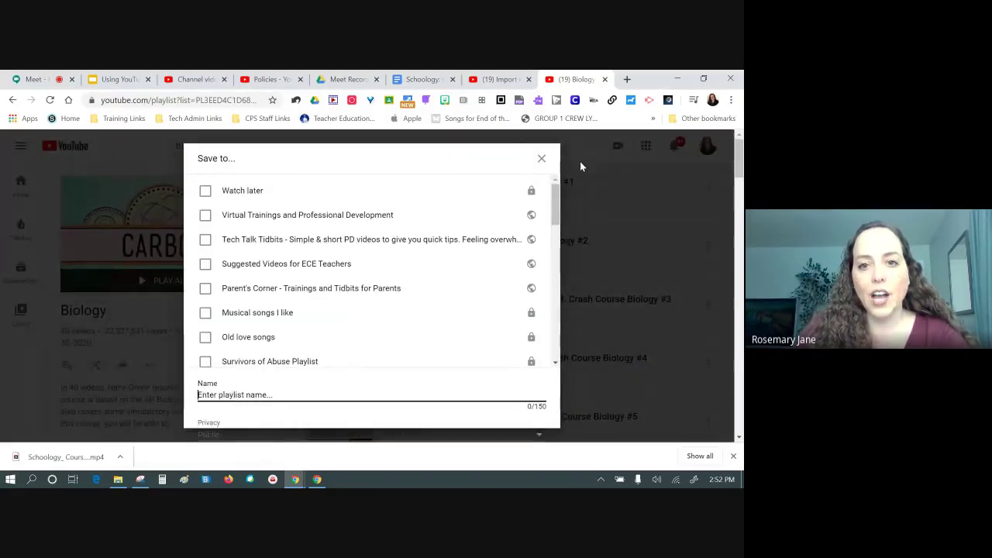
click(541, 158)
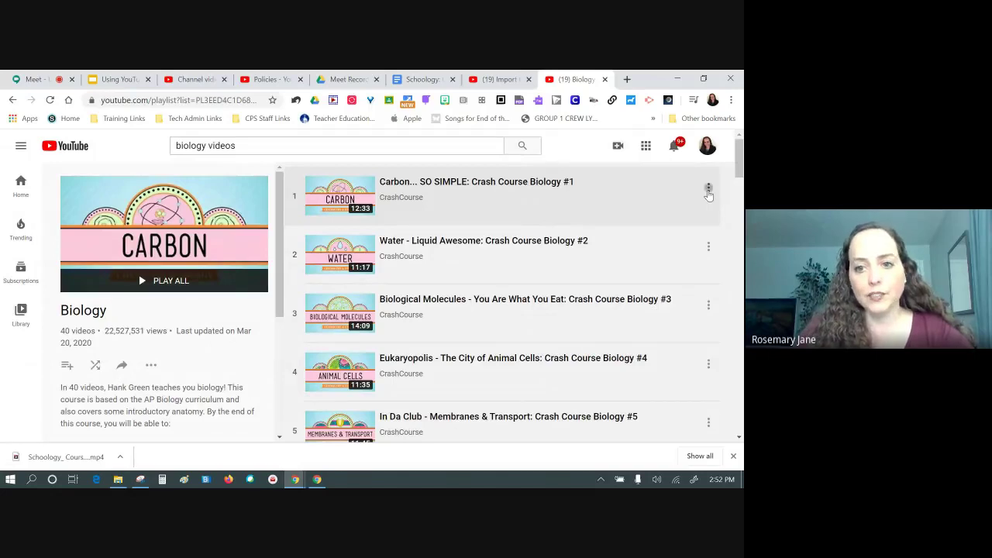
Create a new playlist named 'Biology' containing the Carbon video.
click(709, 189)
click(638, 257)
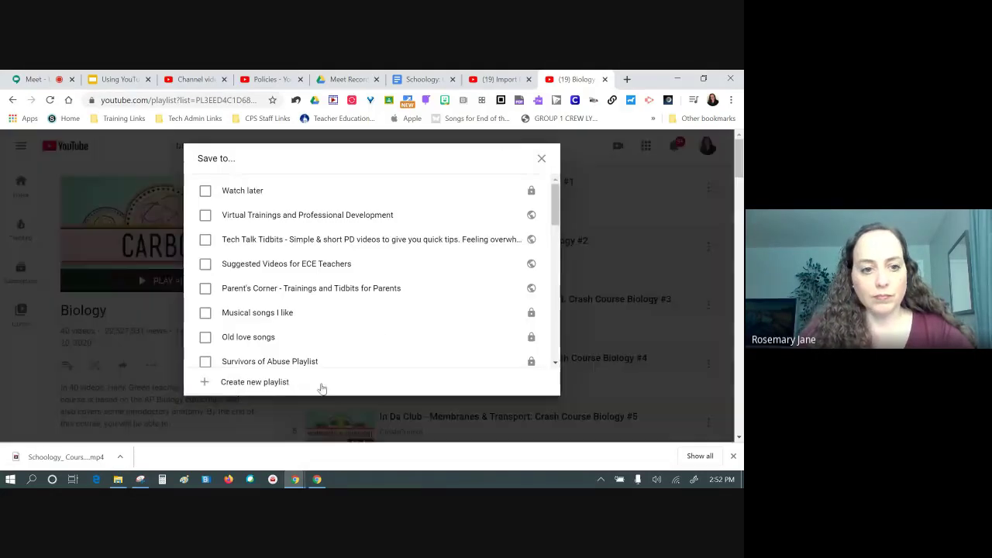
click(321, 383)
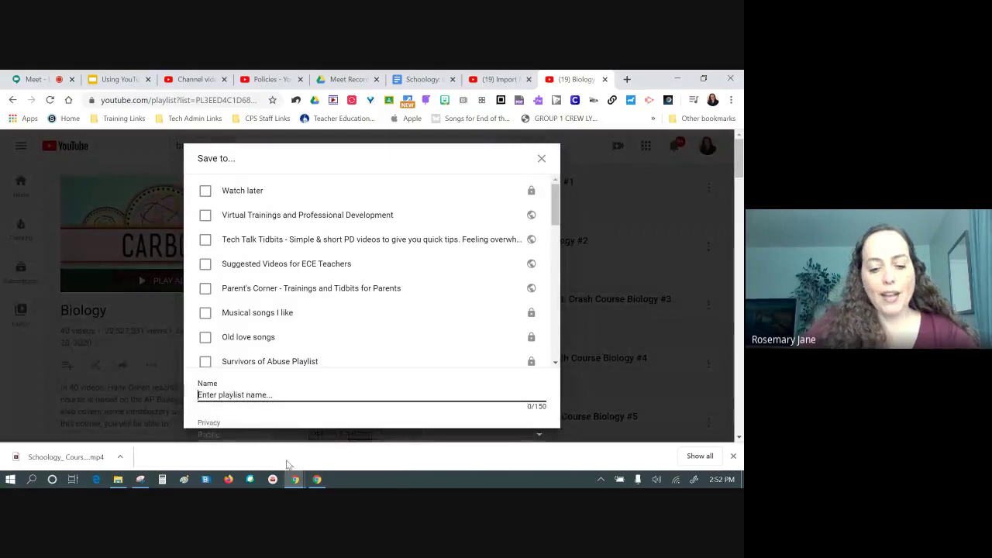
text(Biology)
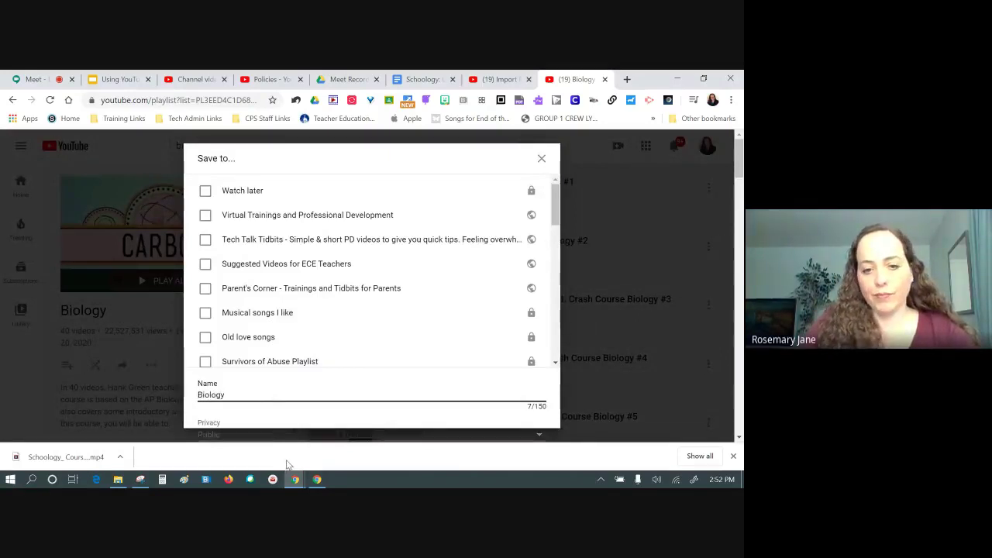
key(Return)
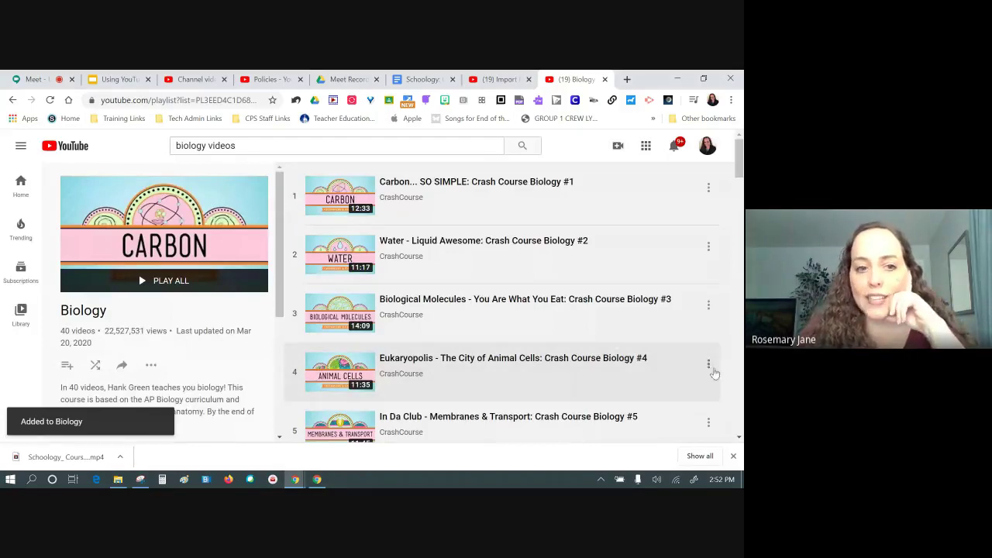
Add the ATP & Respiration and Mitosis videos to the Biology playlist.
scroll(702, 314, down, 4)
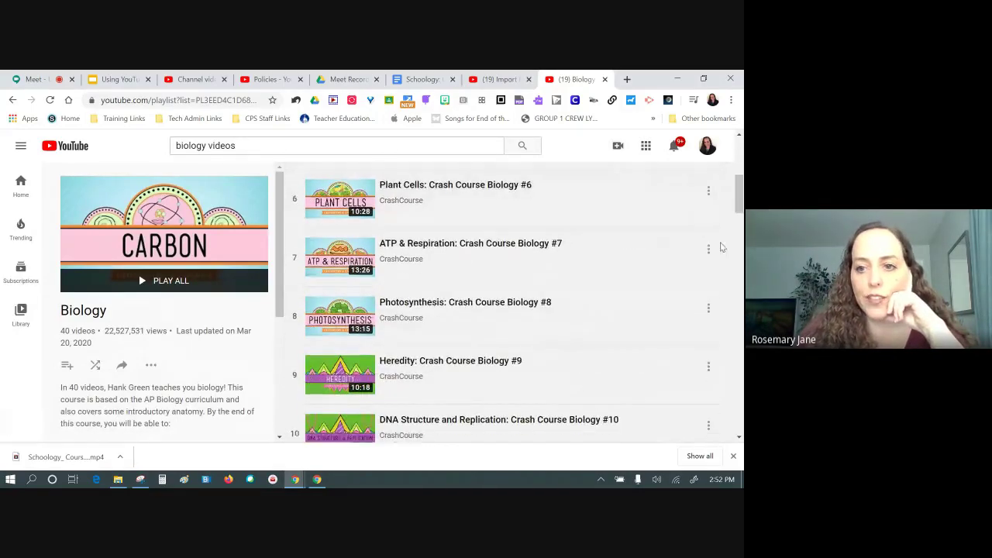
click(708, 249)
click(656, 318)
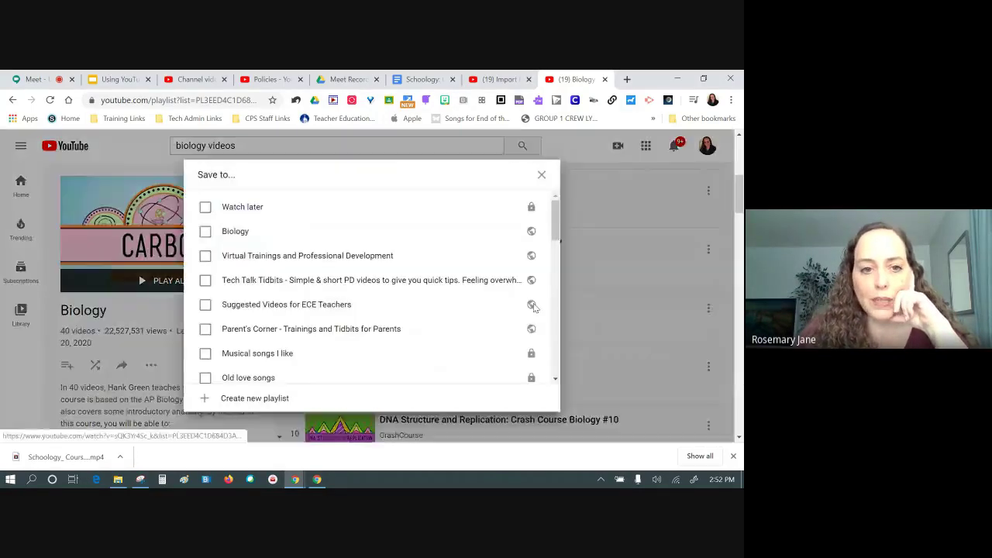
click(205, 231)
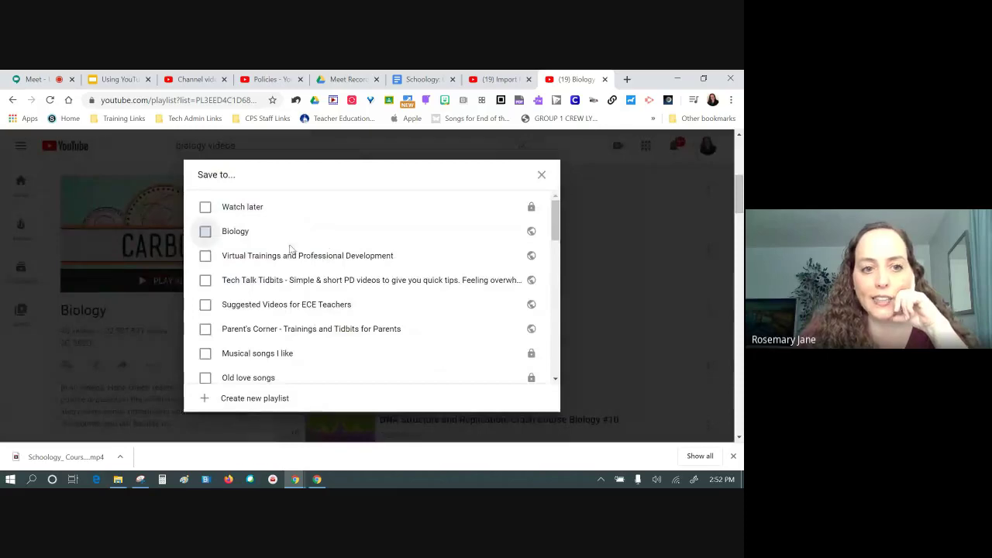
click(541, 174)
scroll(702, 341, down, 2)
click(709, 369)
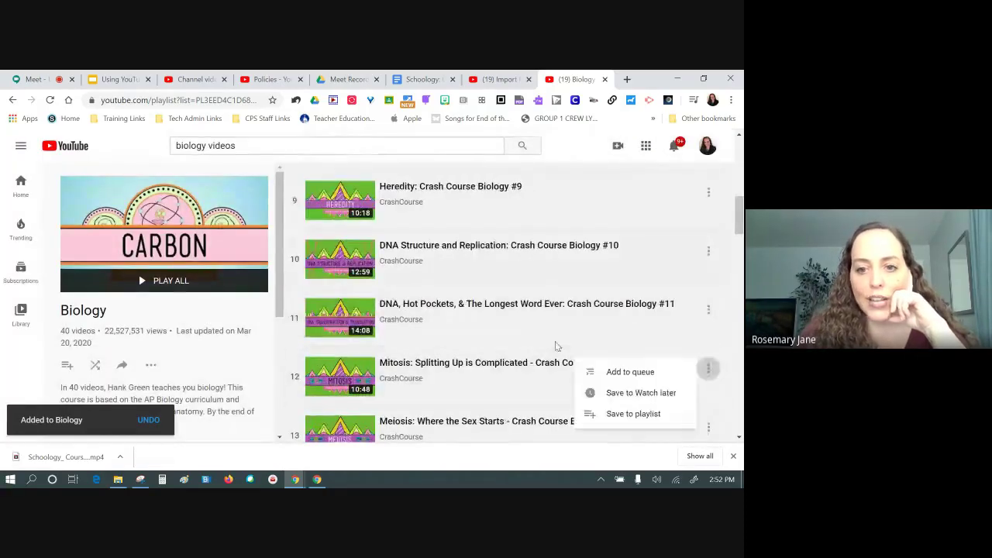
click(631, 413)
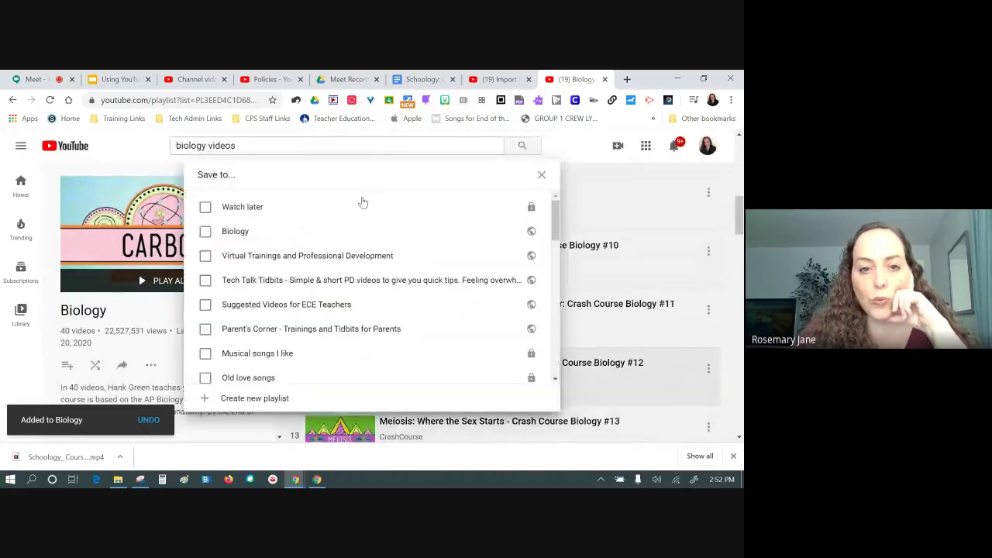
click(214, 234)
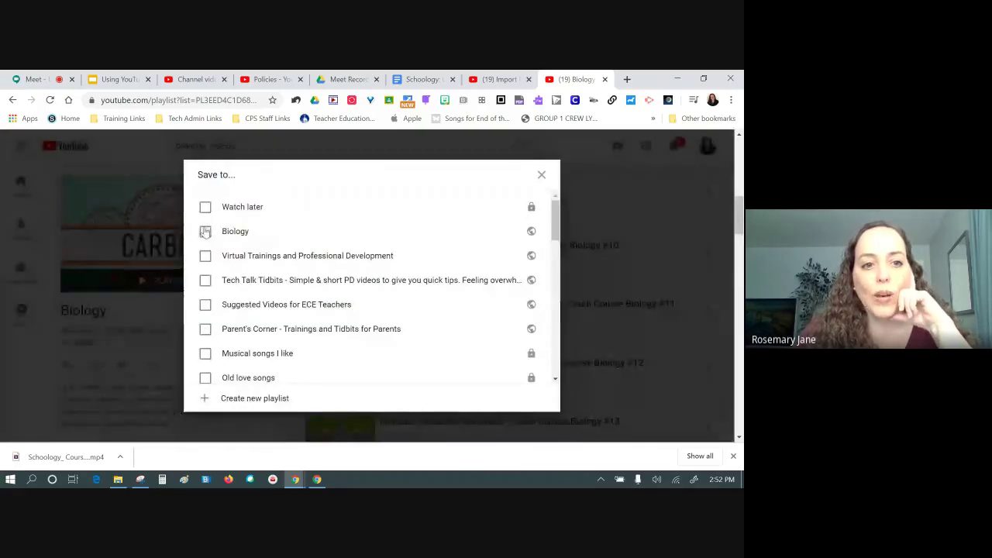
click(541, 174)
Save the Natural Selection video to Watch later too, leaving Virtual Trainings unchecked.
scroll(667, 272, down, 2)
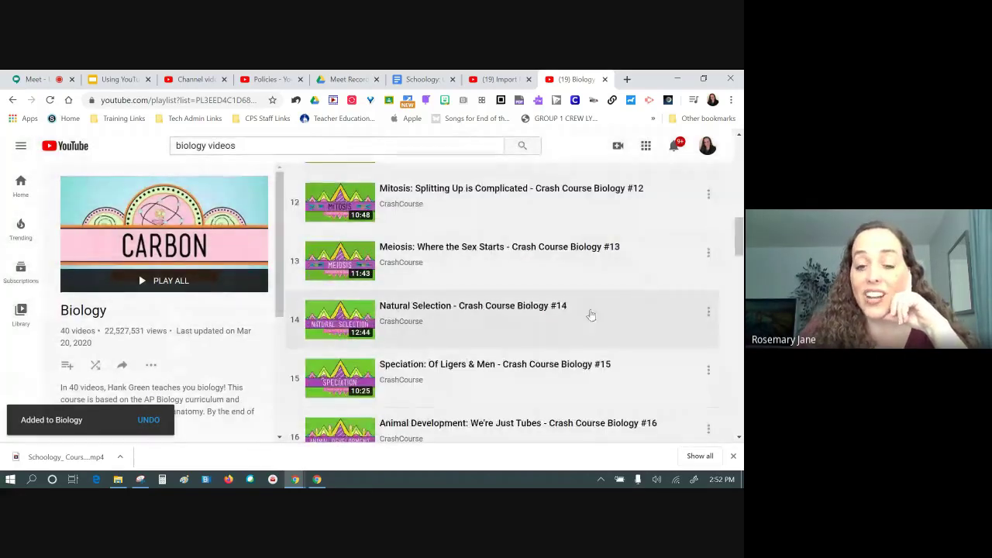
click(708, 311)
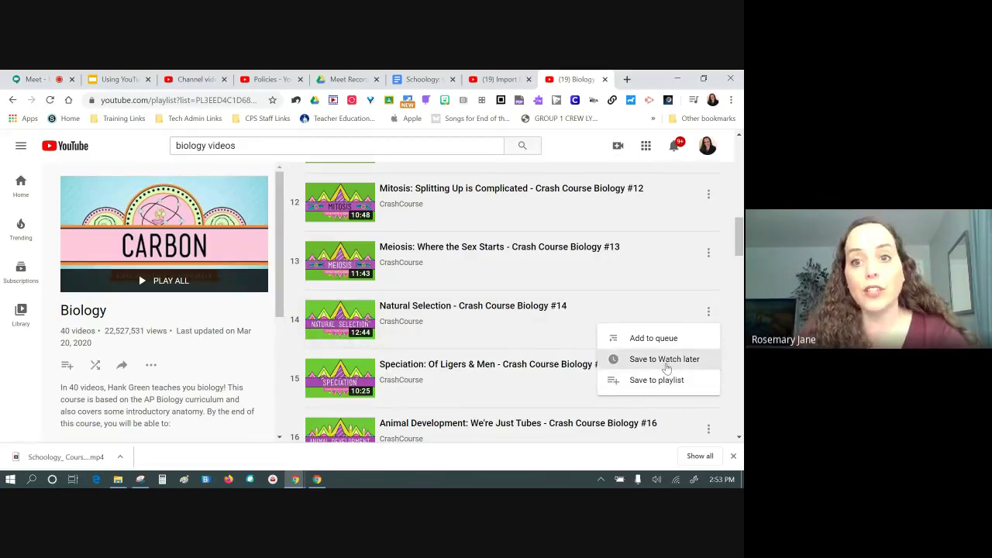
click(657, 380)
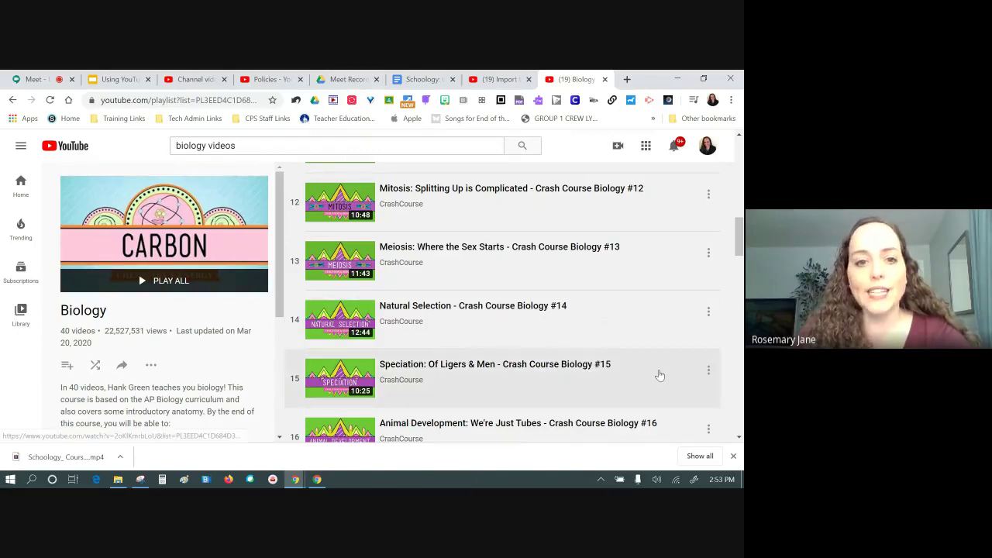
click(205, 206)
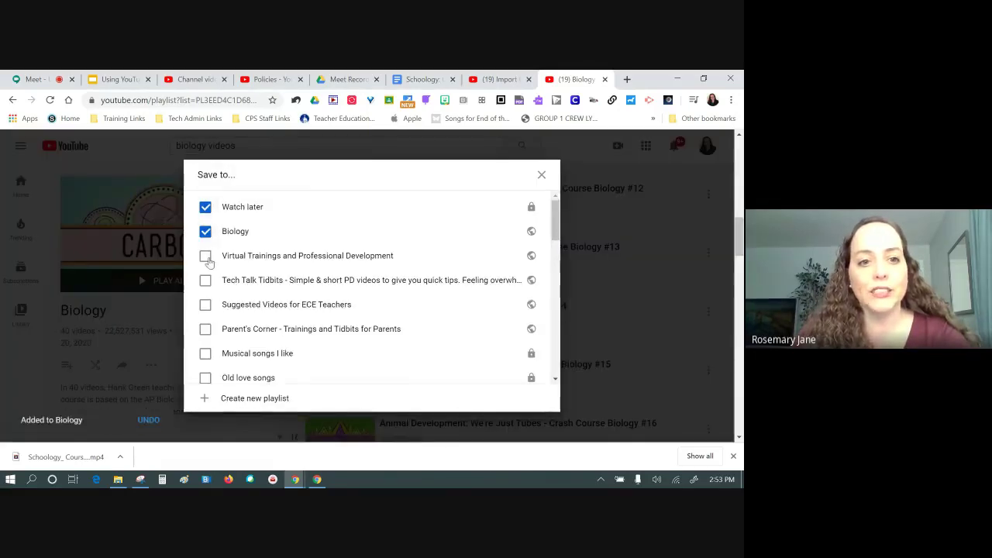
click(205, 256)
click(219, 256)
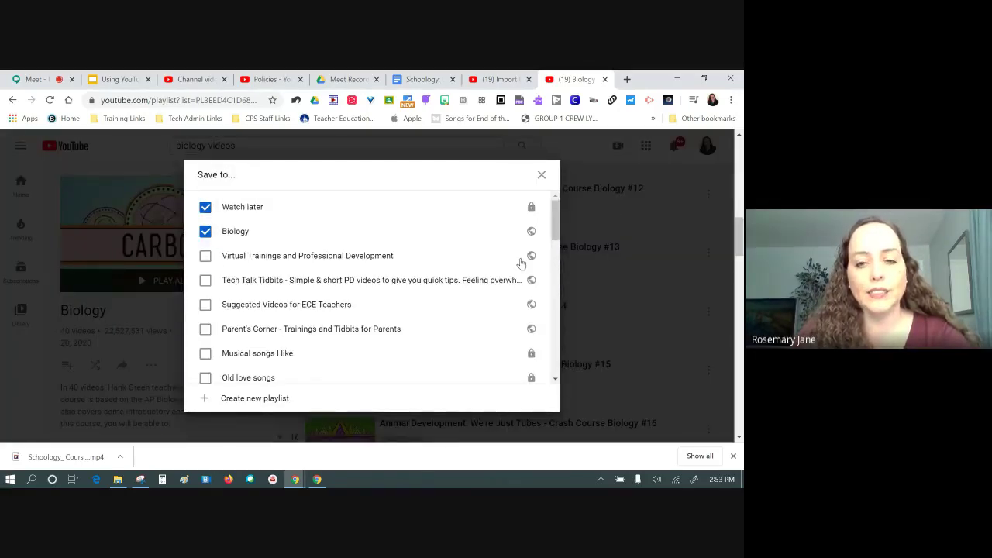
click(542, 176)
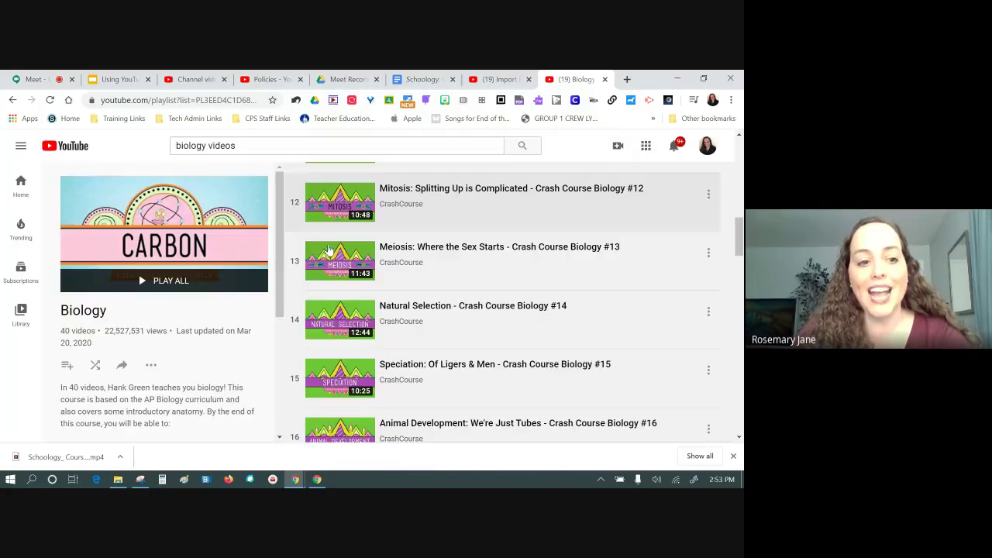
scroll(642, 339, down, 1)
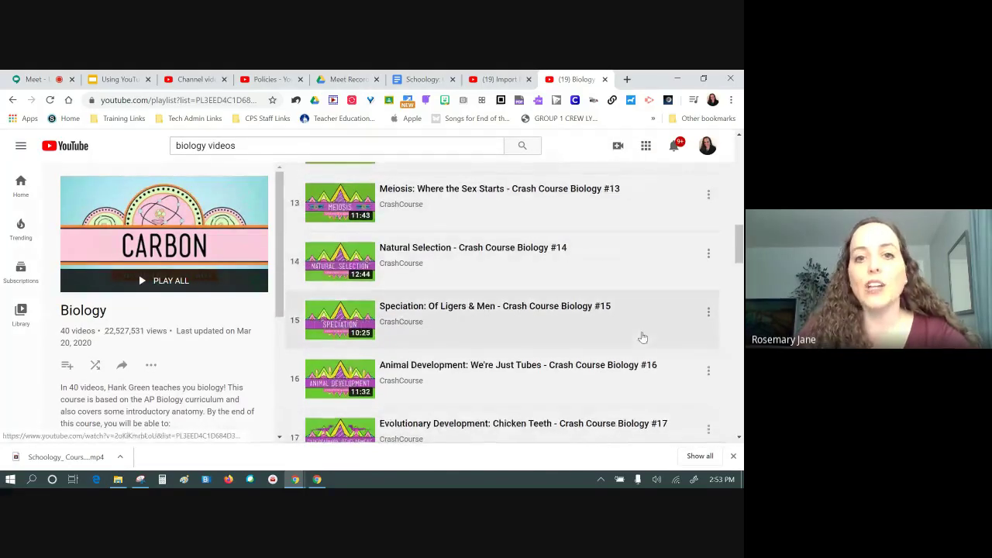
scroll(642, 339, up, 5)
scroll(616, 310, up, 1)
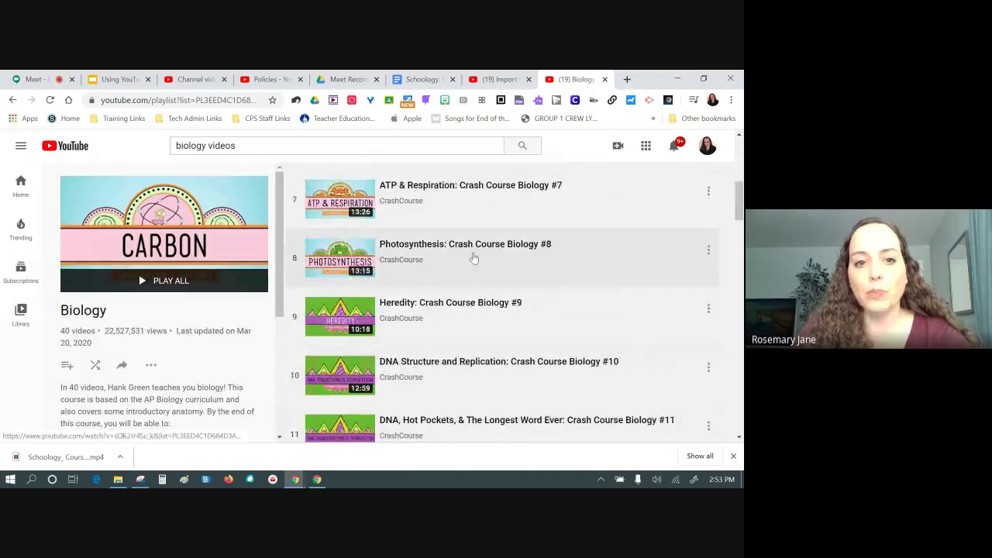
scroll(484, 248, up, 6)
Go to your channel's Playlists tab and open the full Biology playlist.
click(707, 145)
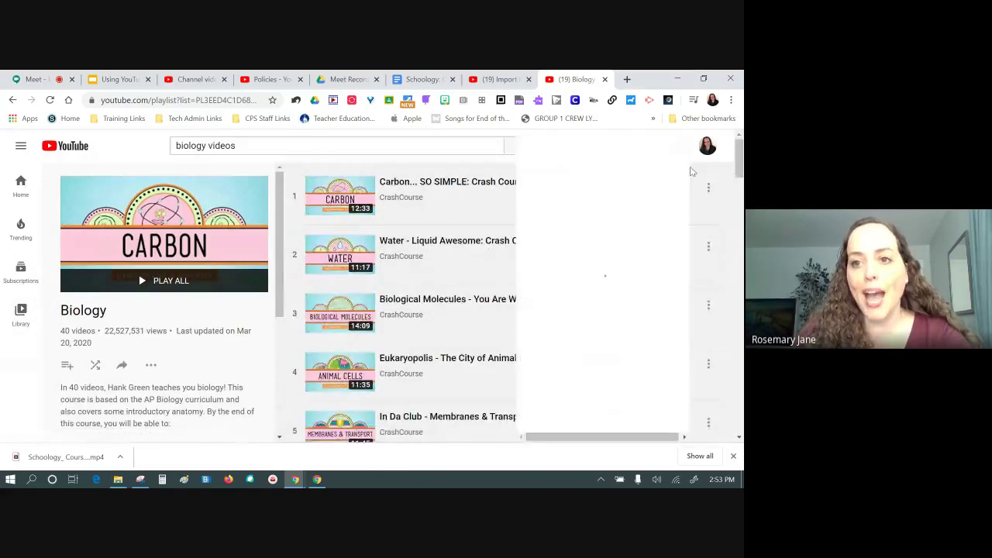
click(609, 213)
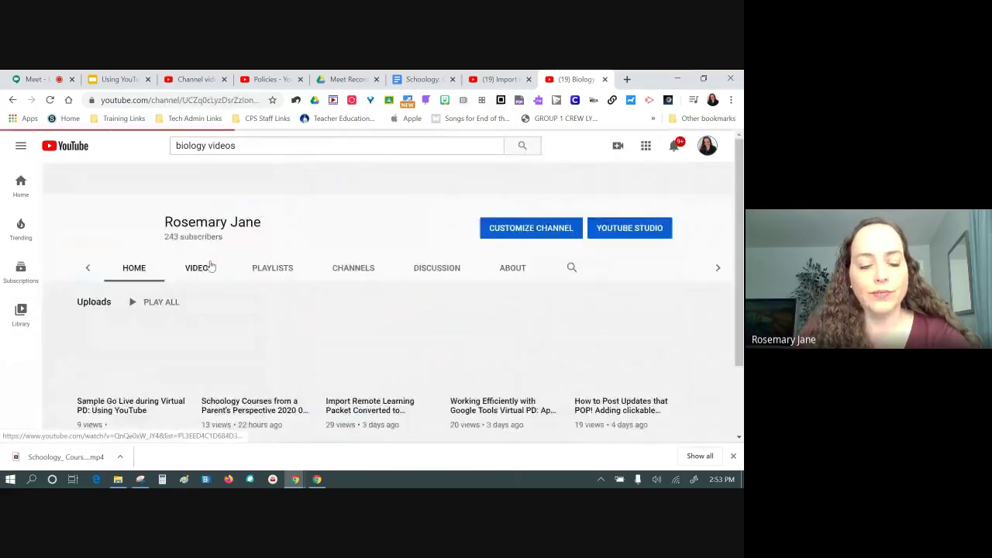
click(272, 235)
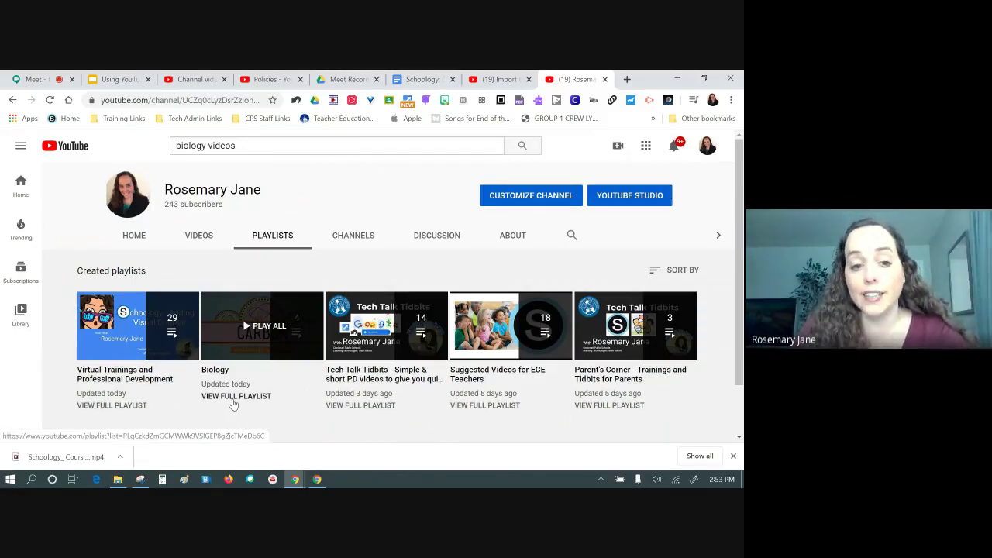
click(229, 397)
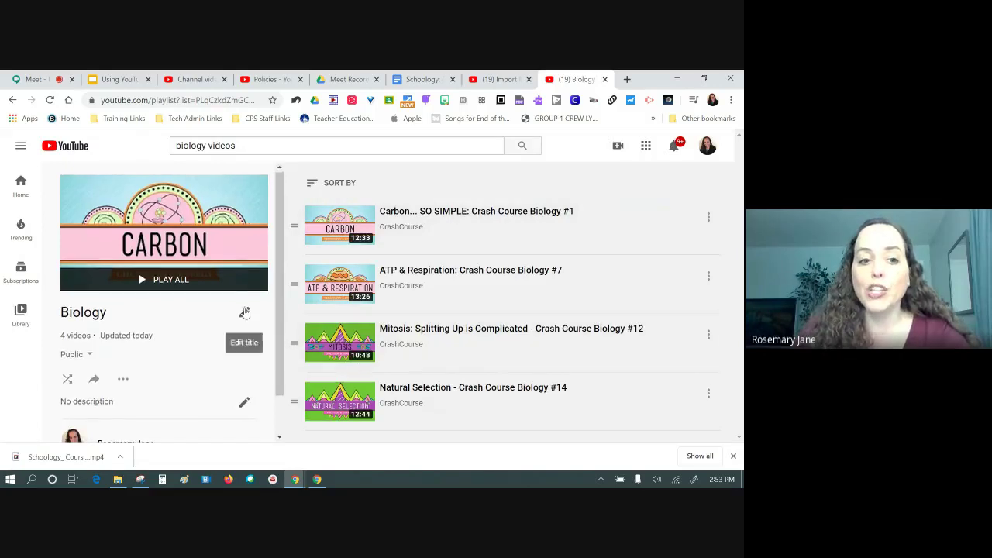
Keep the Biology playlist Public, titled Biology with no description, and open its more-actions menu.
scroll(232, 311, down, 1)
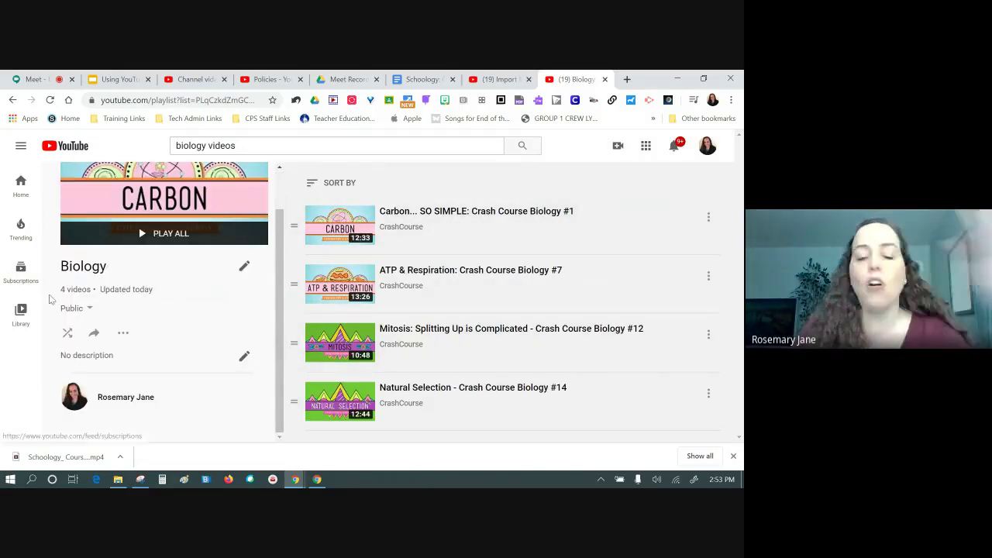
click(89, 310)
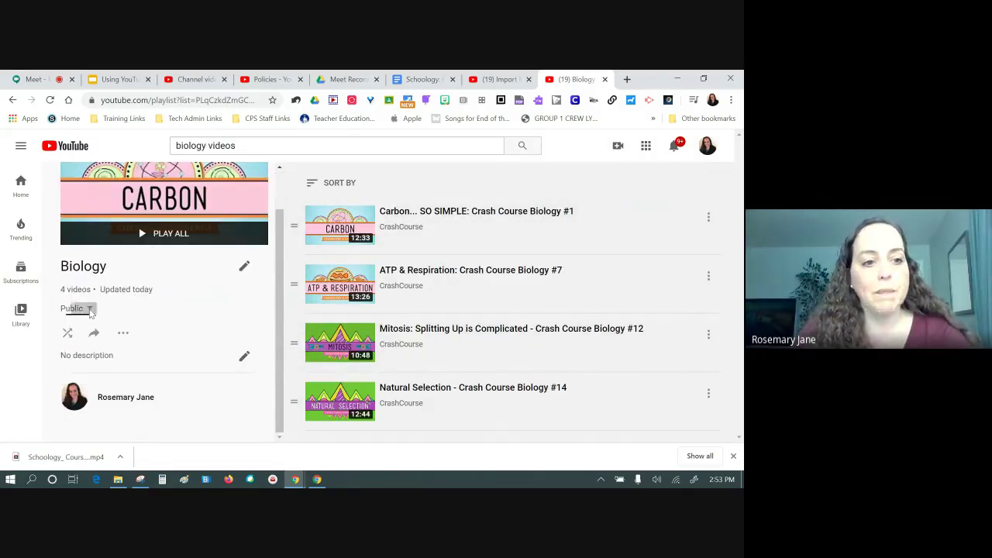
click(90, 311)
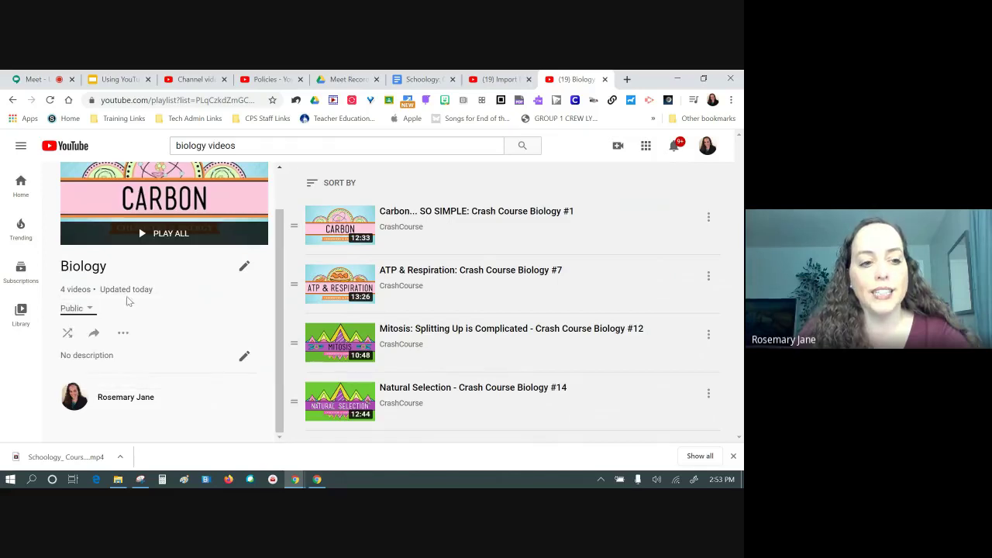
click(245, 269)
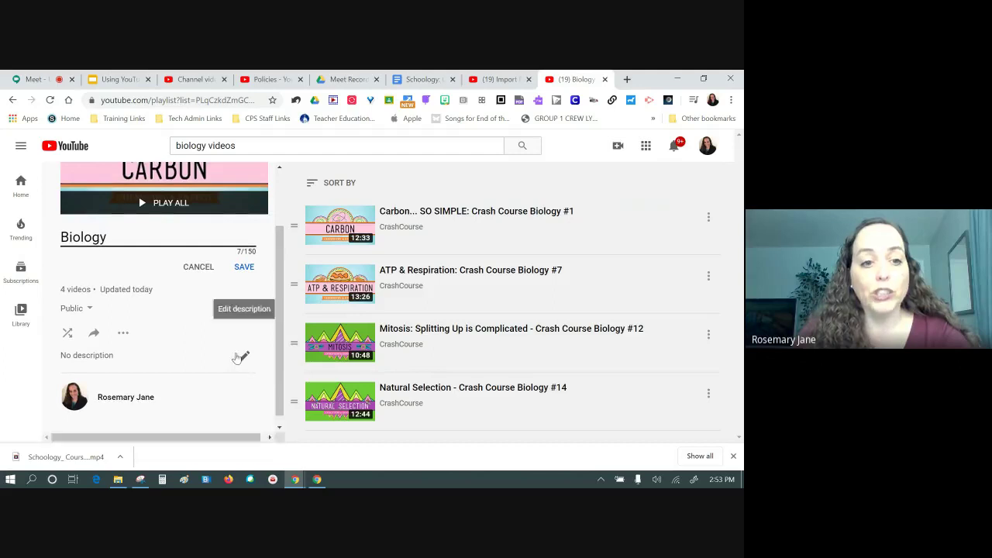
click(244, 356)
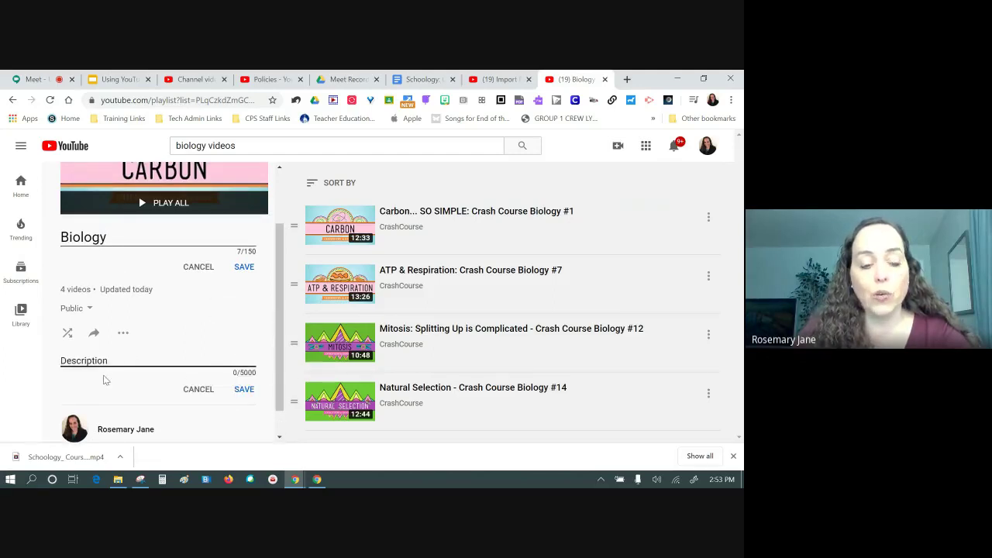
scroll(229, 355, down, 1)
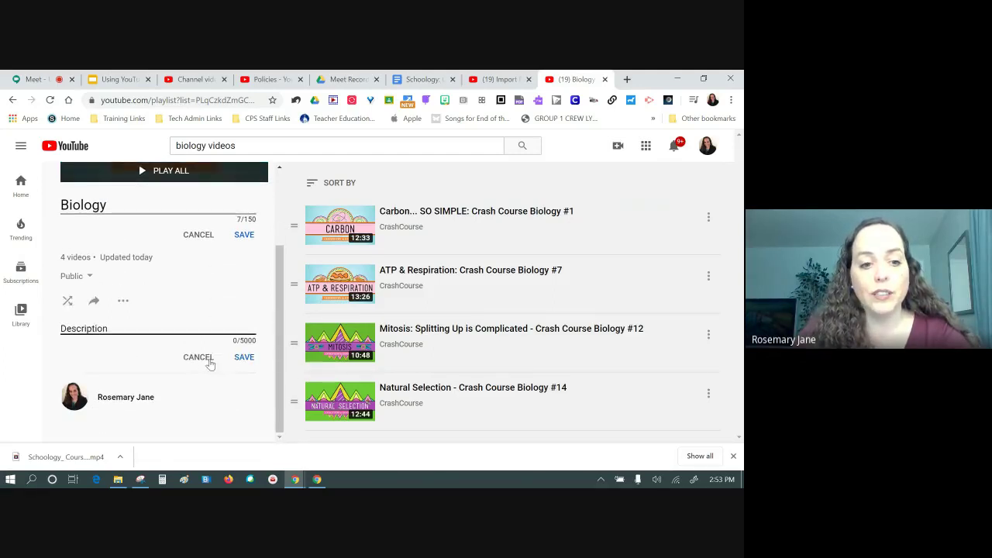
click(207, 359)
click(191, 269)
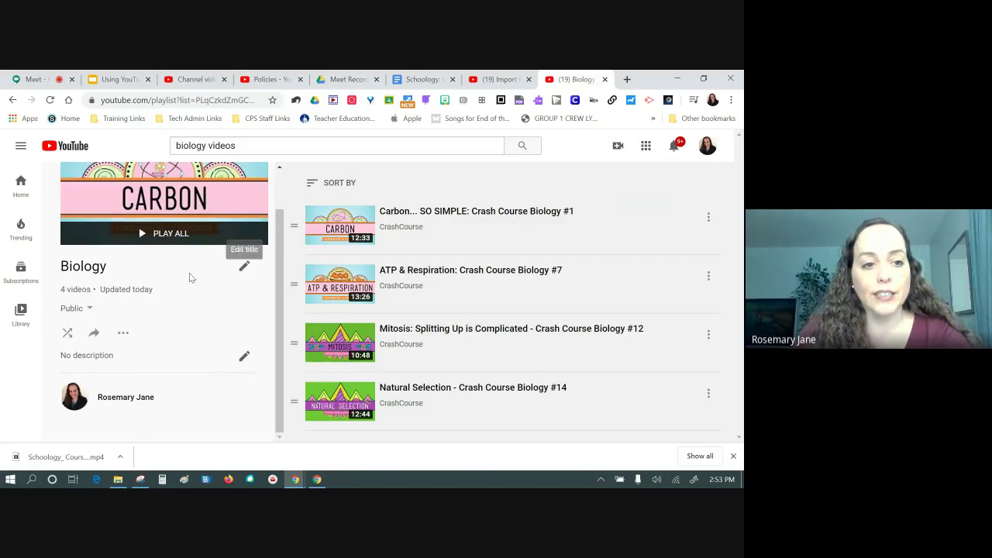
click(123, 334)
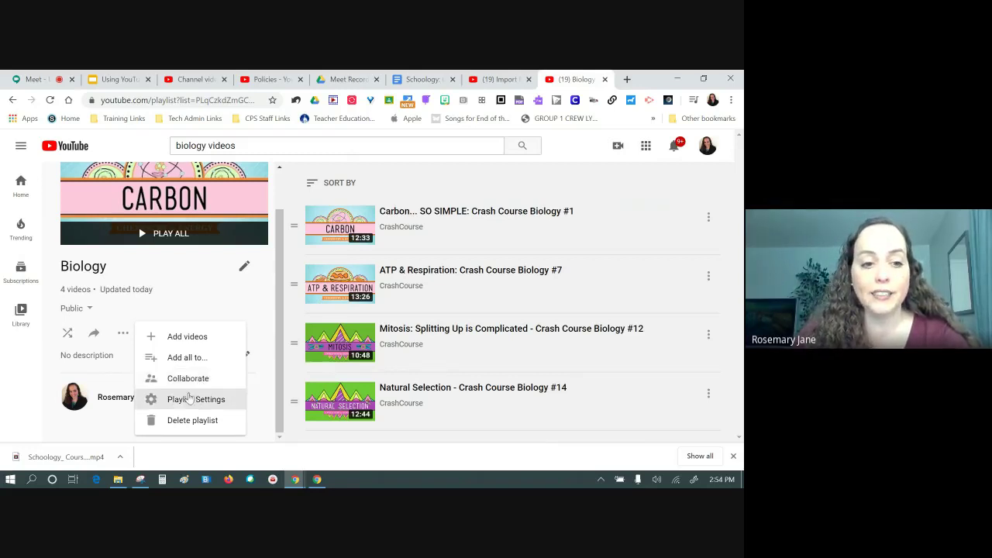
In Biology playlist settings, leave 'Add new videos to top of playlist' off and open Advanced settings.
click(190, 400)
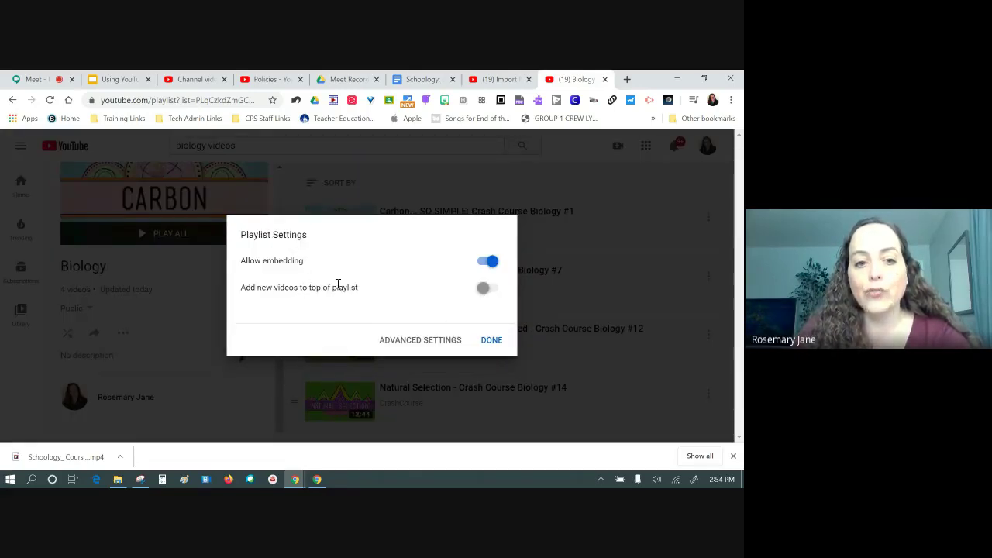
click(486, 290)
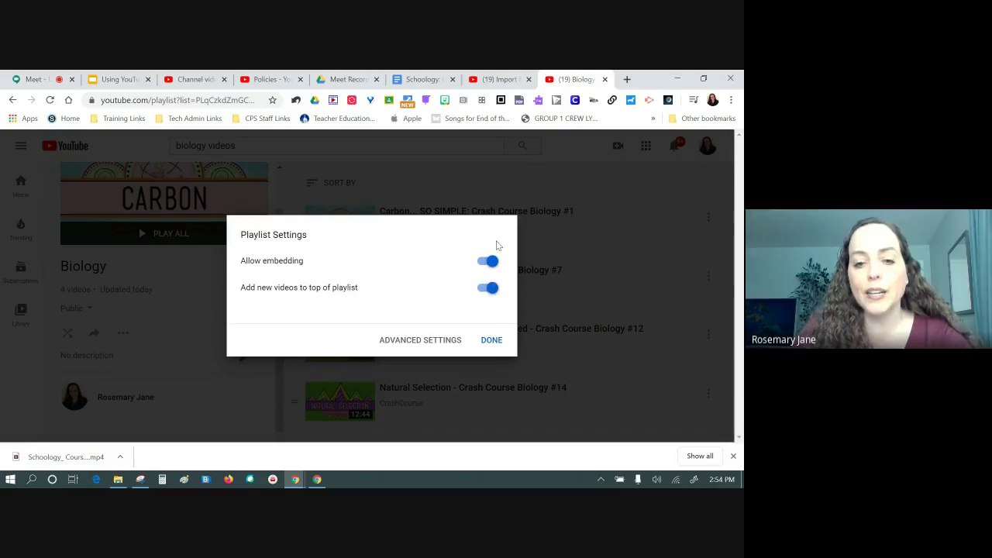
click(488, 288)
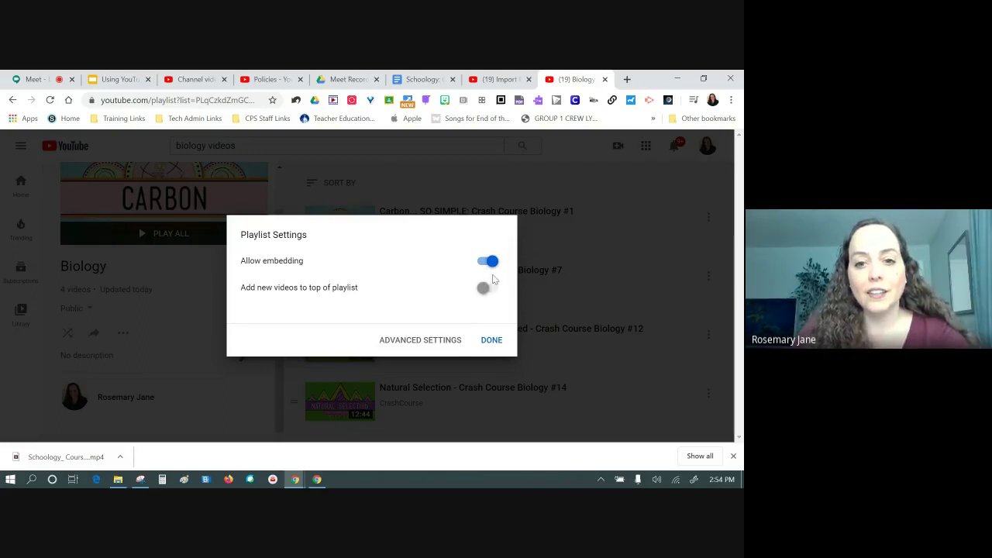
click(442, 341)
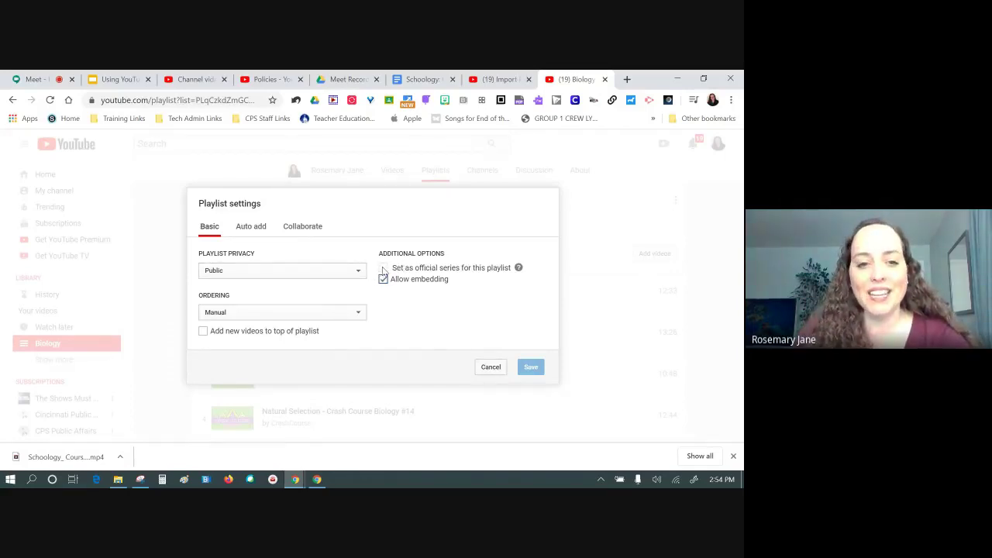
Turn on 'Collaborators can add videos to this playlist', save it, and close the settings.
mouse_move(390, 269)
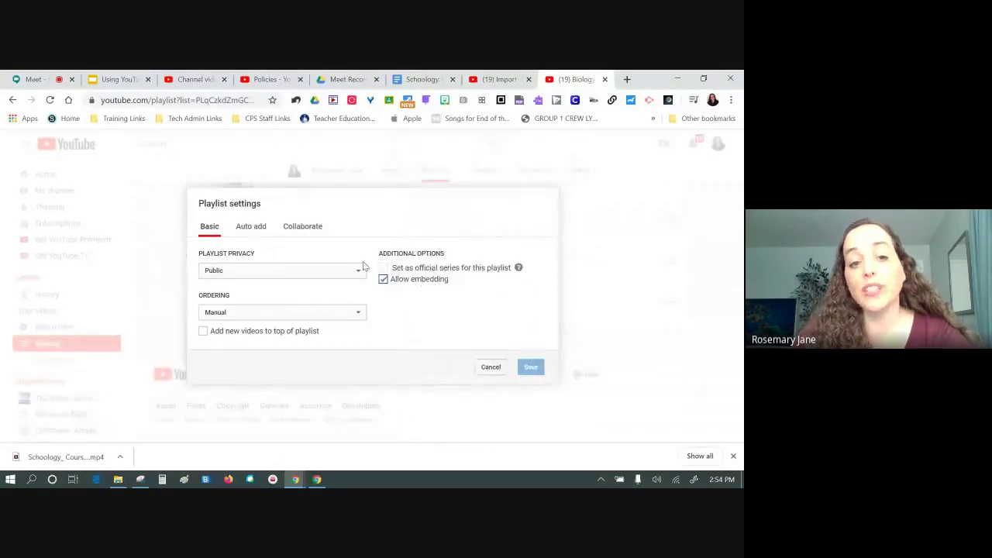
click(256, 231)
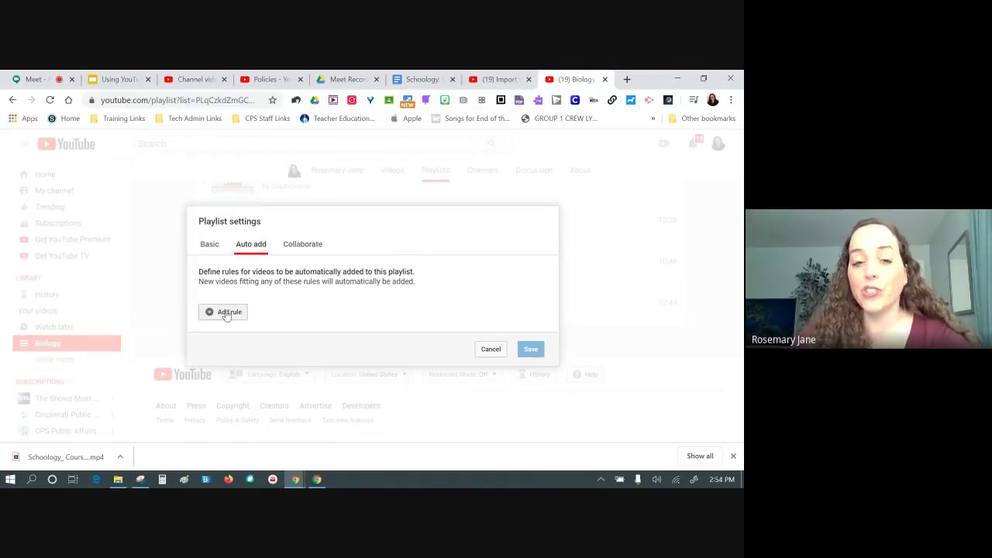
click(293, 244)
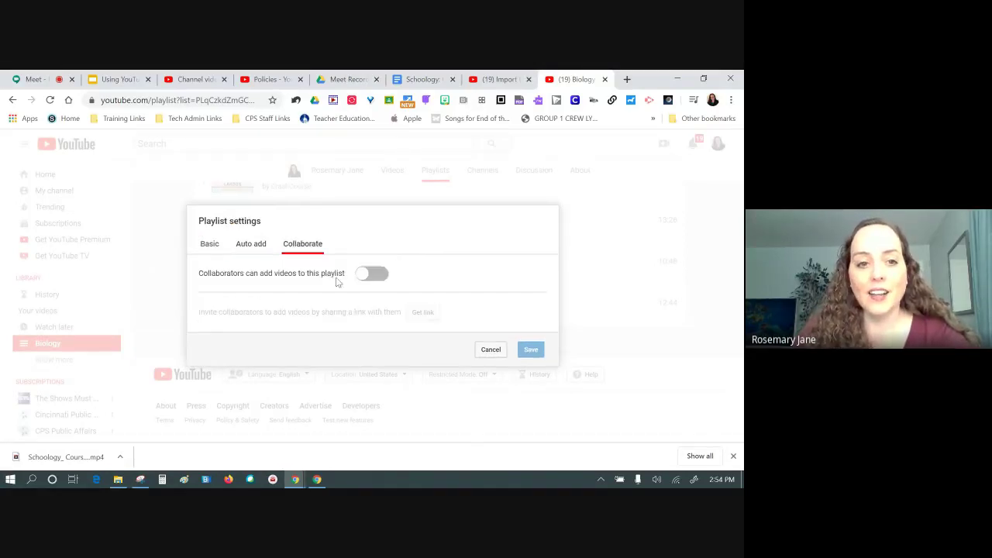
click(373, 274)
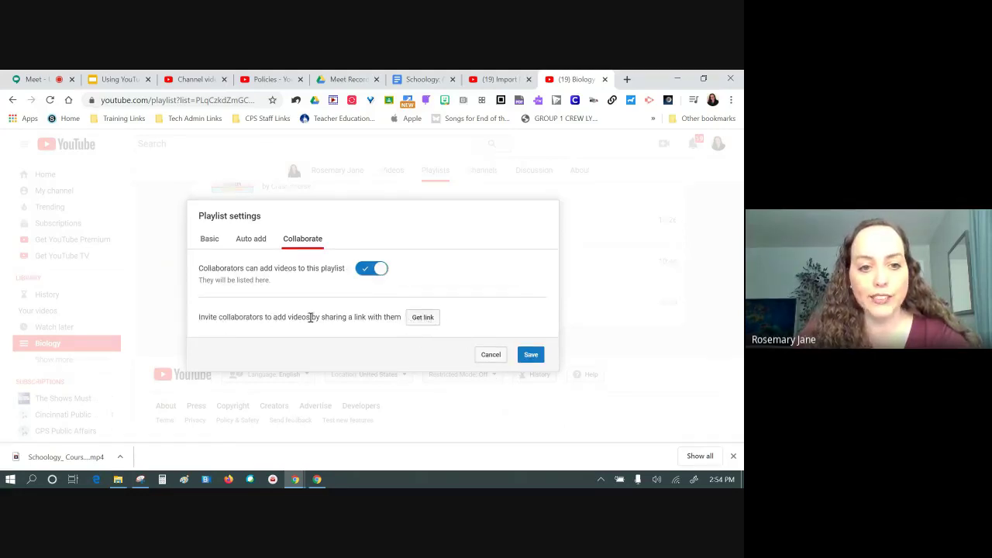
click(531, 358)
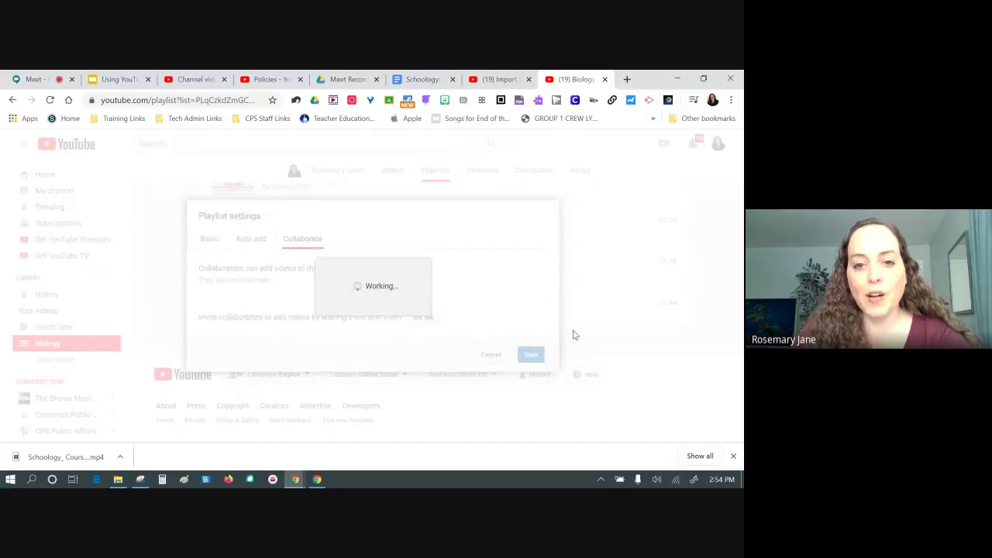
click(490, 356)
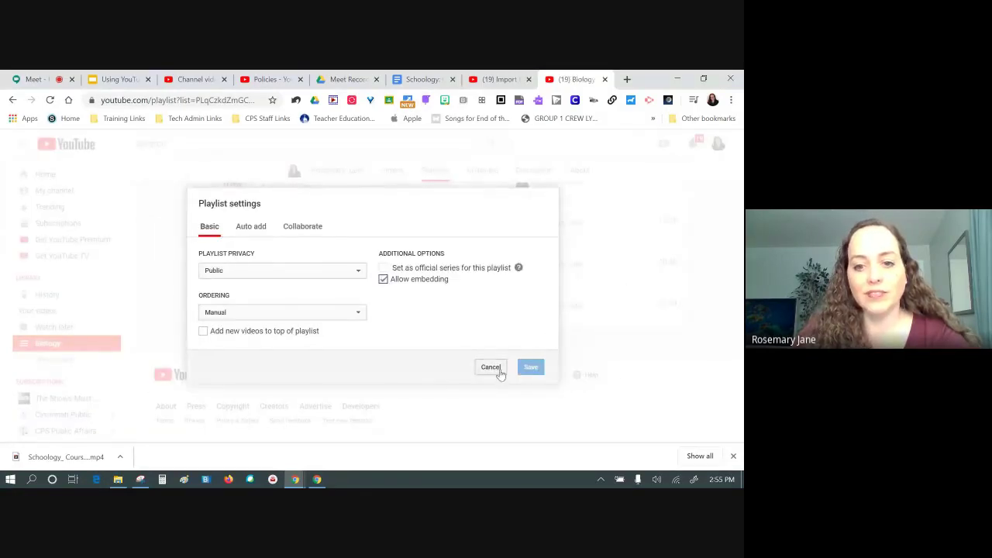
click(496, 367)
scroll(693, 344, up, 5)
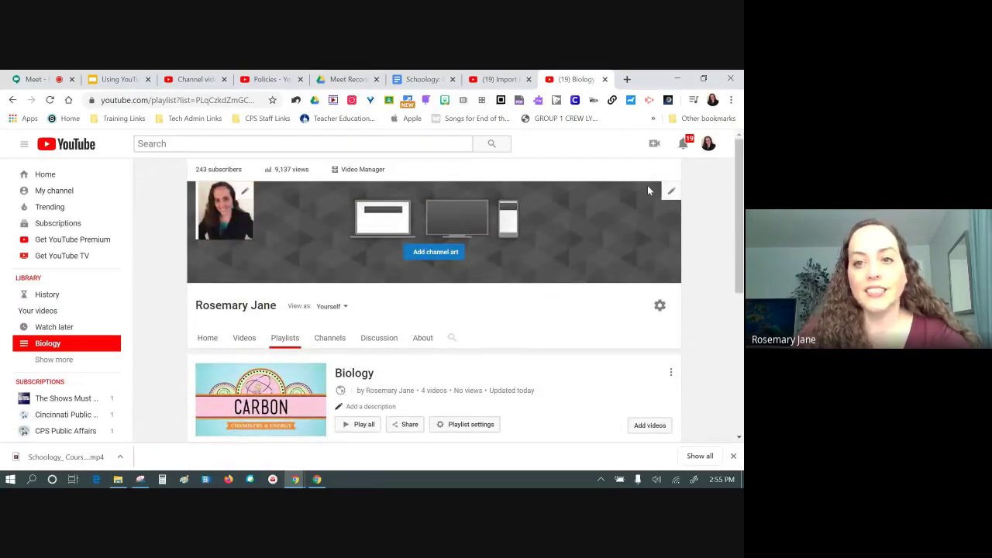
Visit the YouTube home page and your own channel page, then return to the Meet call.
scroll(467, 330, down, 5)
scroll(463, 343, up, 5)
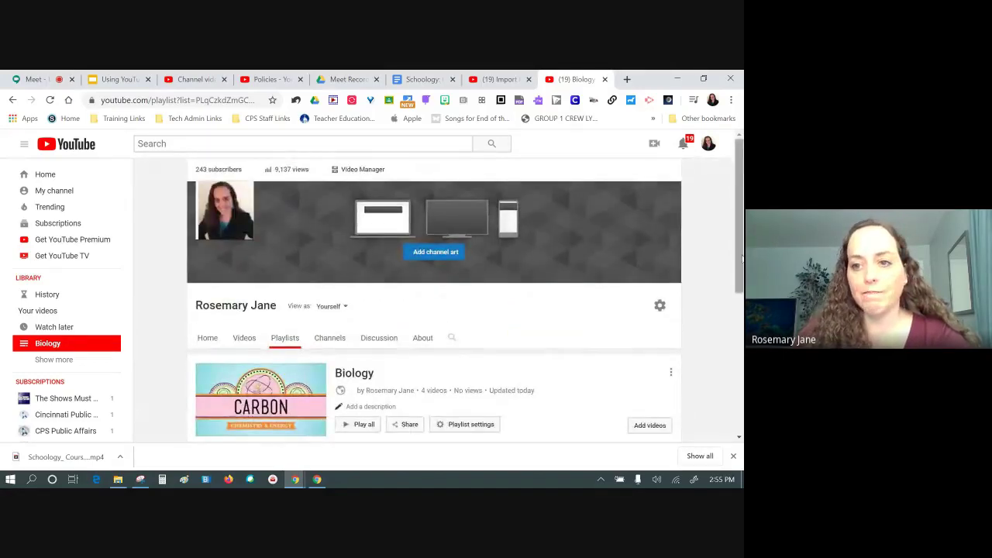
click(66, 175)
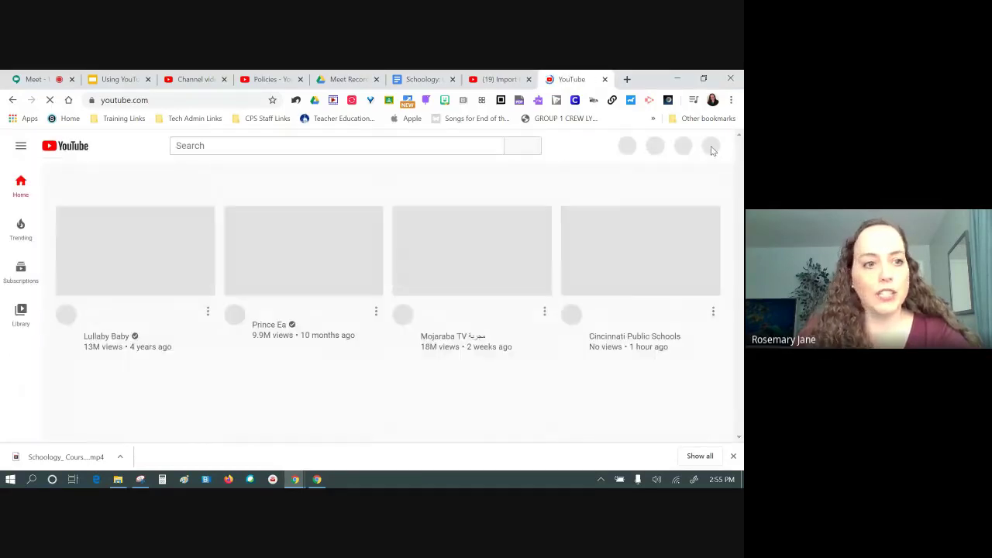
click(707, 148)
click(572, 208)
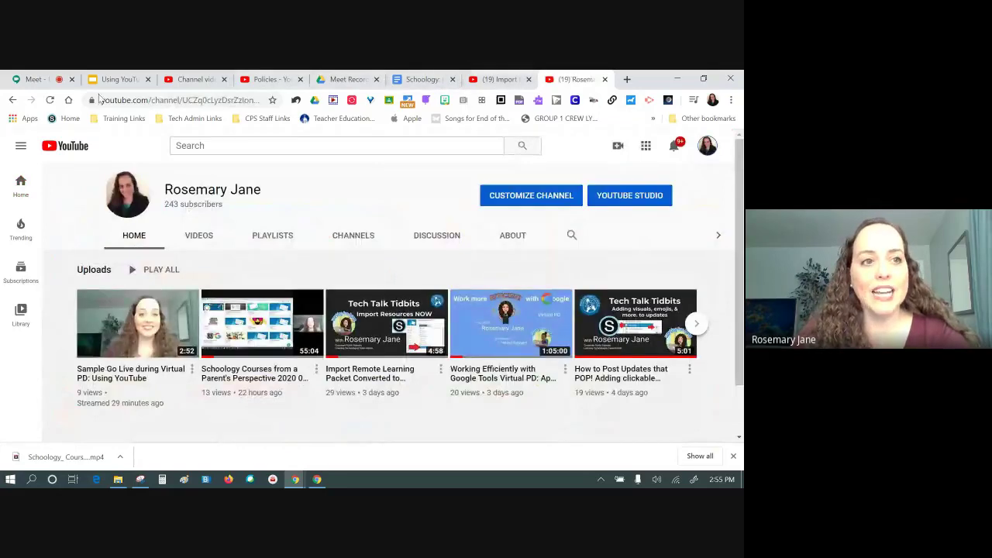
click(49, 79)
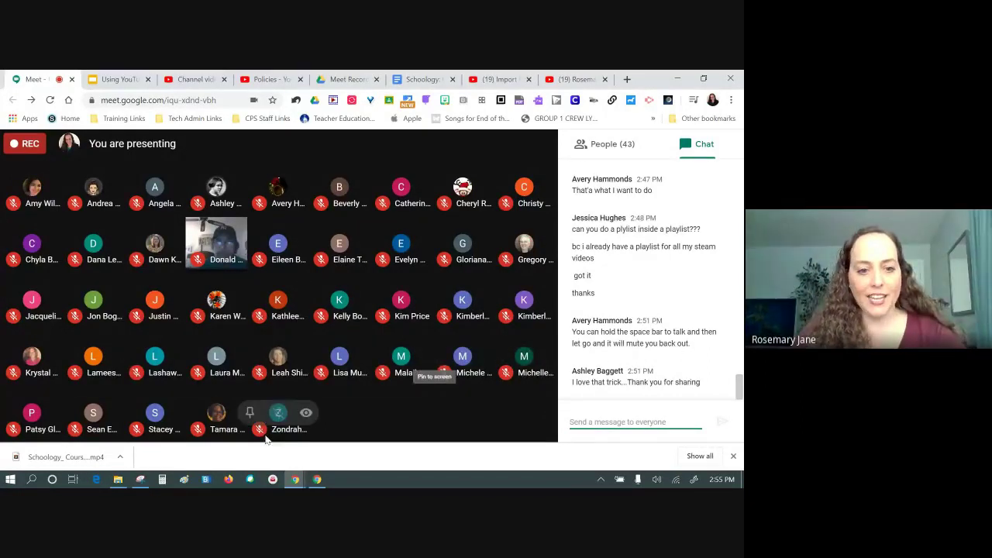
Toggle the microphone off and on, first with the mic button, then with Ctrl+D.
mouse_move(344, 458)
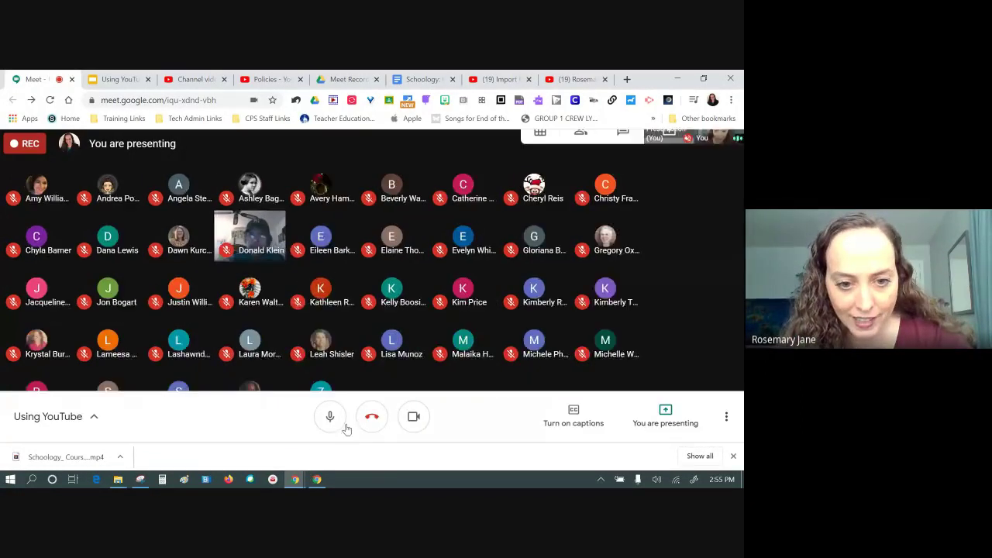
click(329, 420)
click(330, 419)
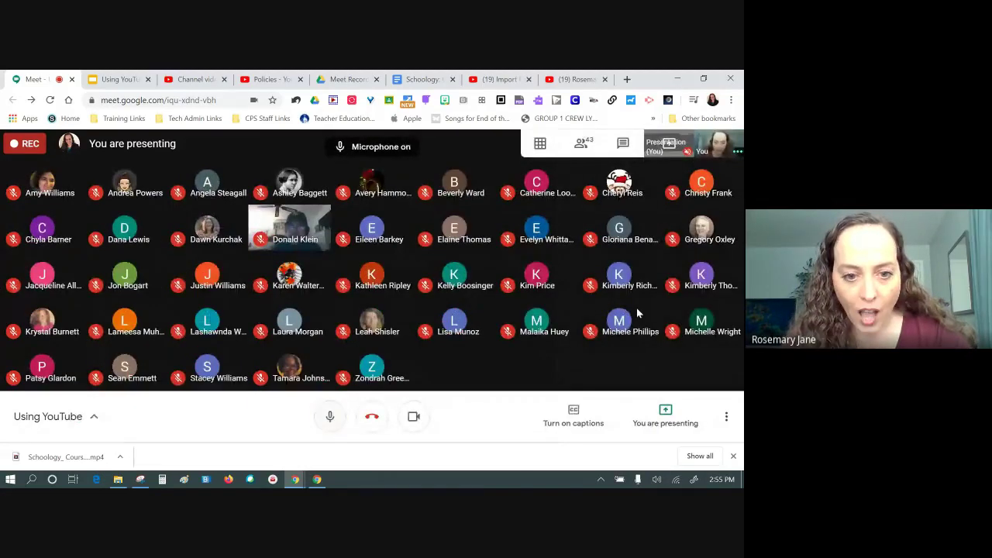
key(ctrl+d)
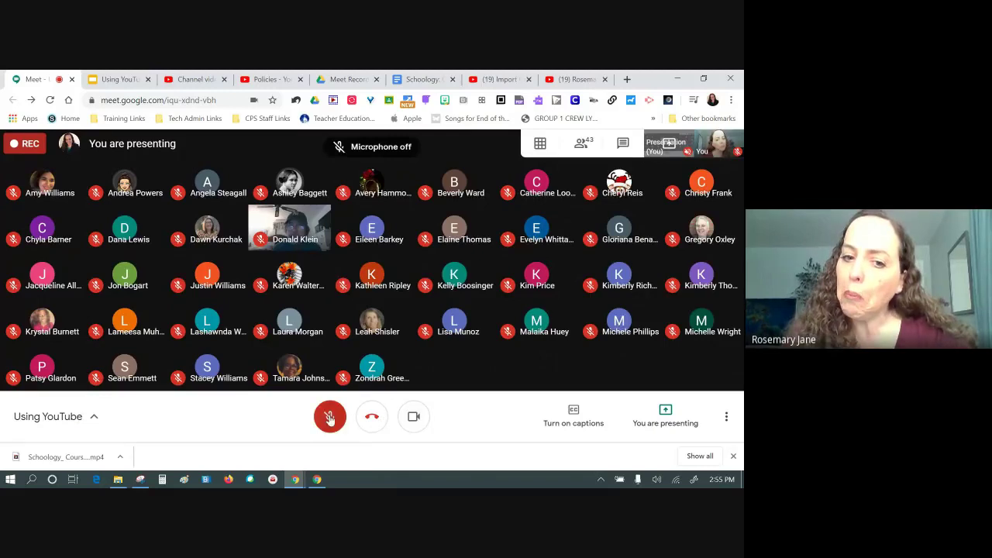
key(ctrl+d)
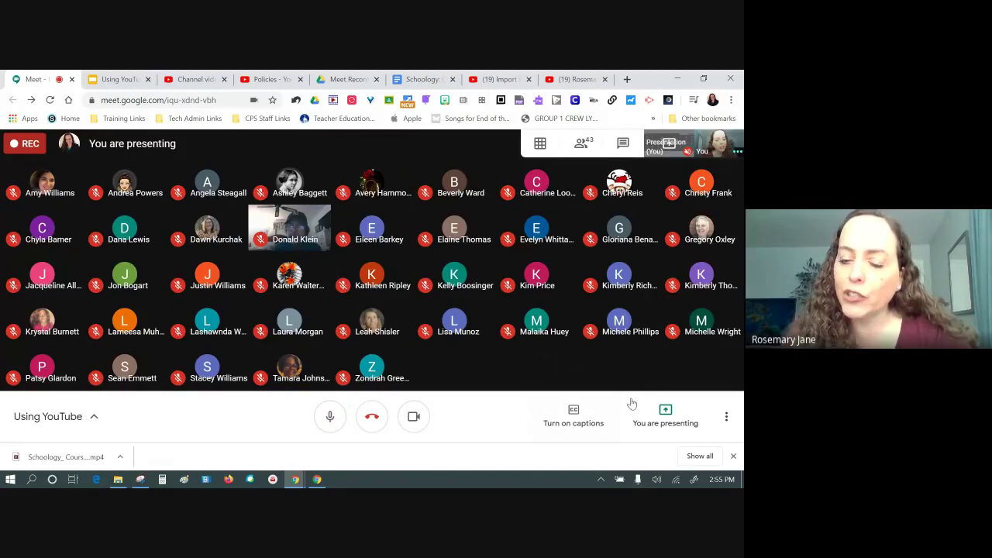
Read the meeting chat and follow its Contact Hours Google Form link.
click(623, 144)
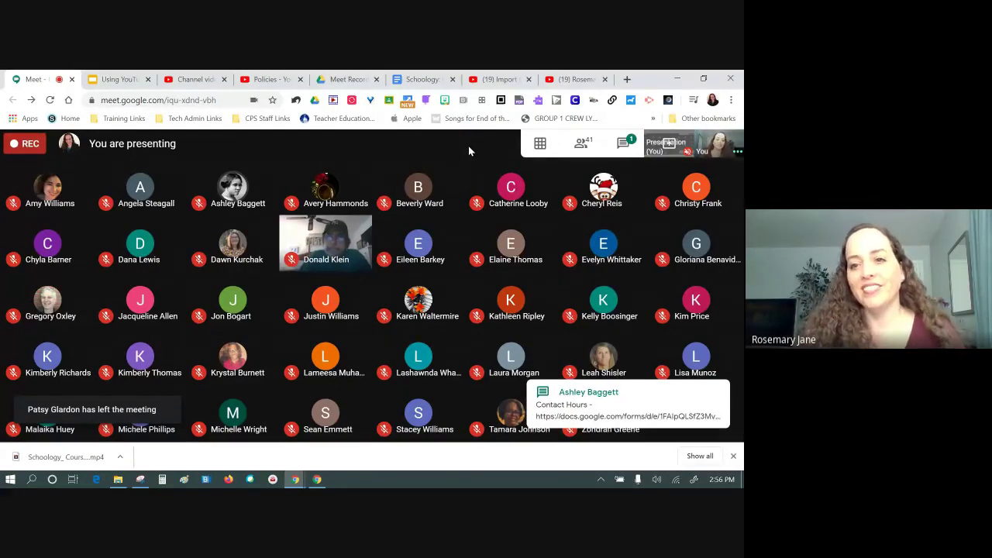
click(632, 146)
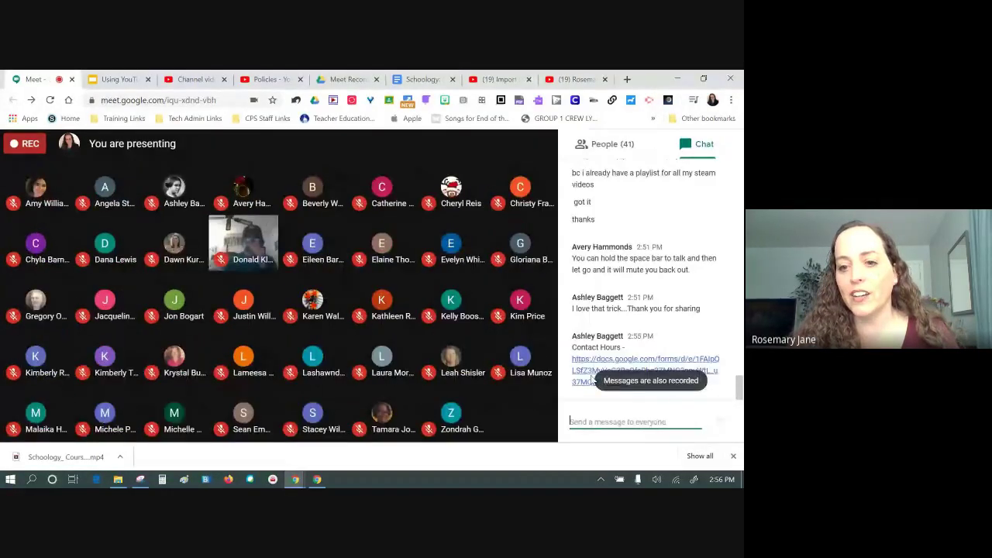
click(593, 379)
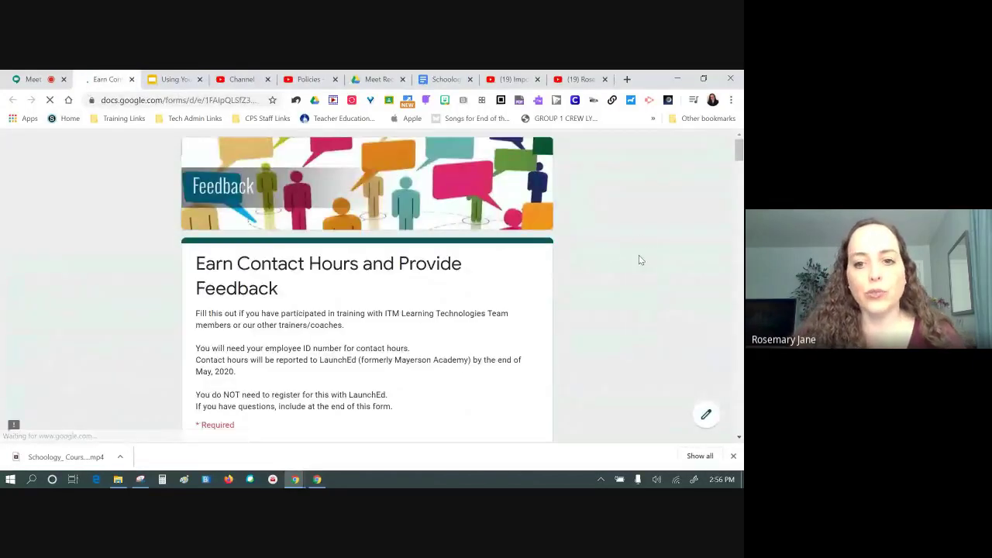
Scroll down the Contact Hours form and mark YouTube as a topic covered.
scroll(625, 260, down, 1)
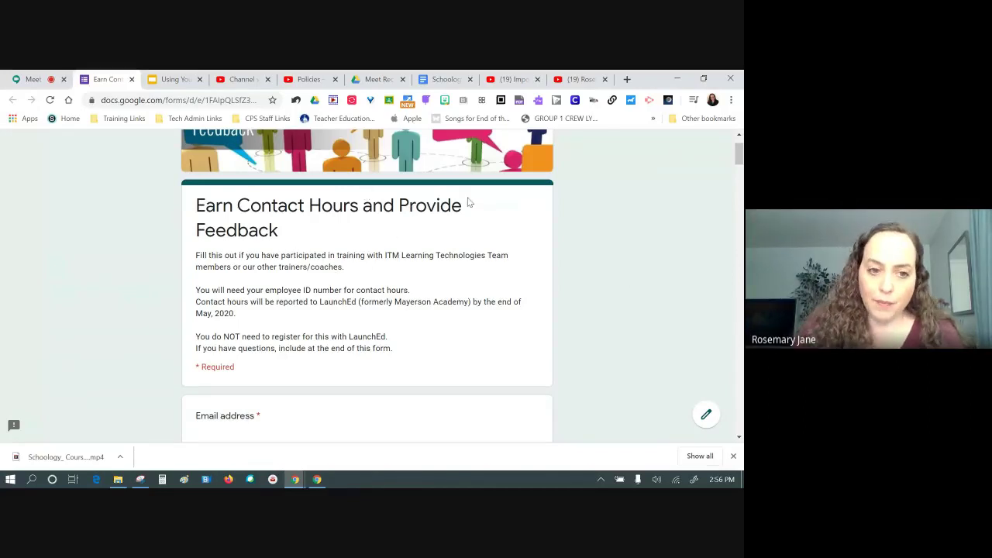
scroll(370, 251, down, 3)
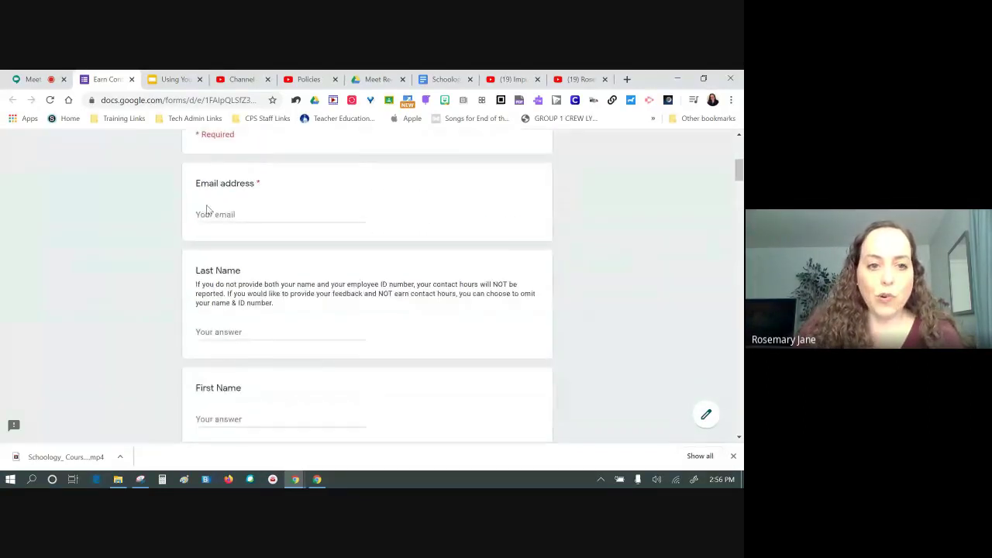
scroll(441, 348, down, 3)
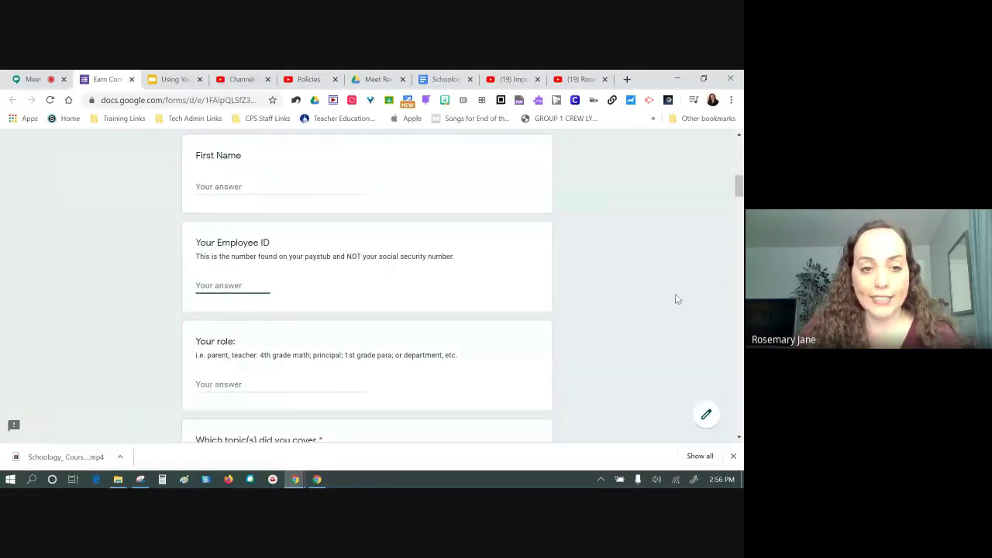
scroll(676, 298, down, 1)
scroll(675, 299, down, 3)
scroll(658, 289, down, 1)
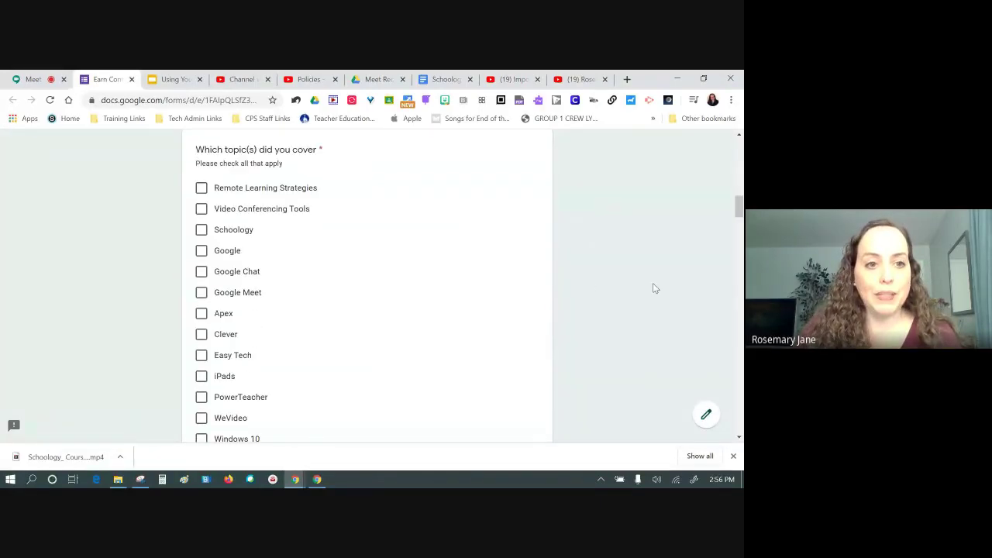
scroll(353, 282, down, 2)
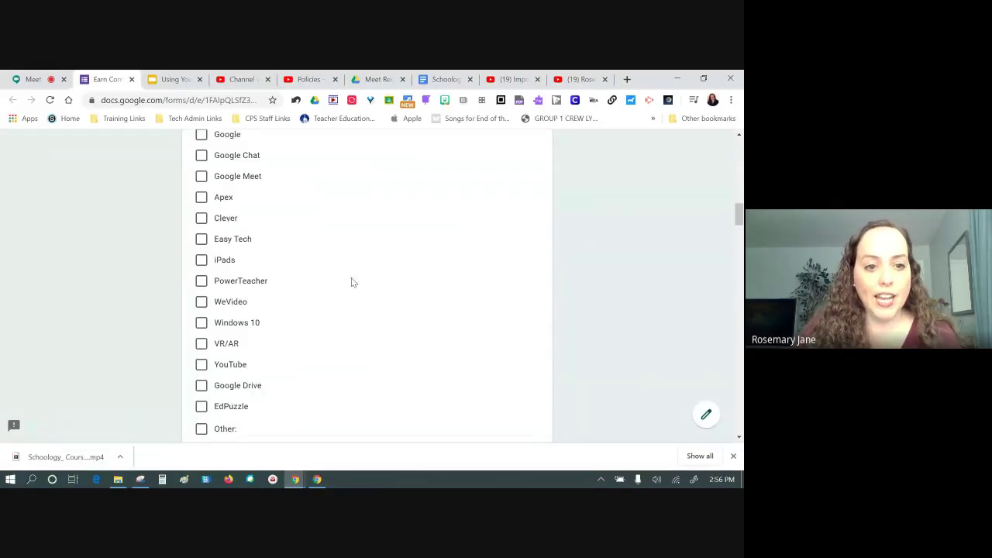
click(202, 364)
Set the training date to 05/04/2020 at 02:00 PM, then bring up the training-type list.
scroll(640, 306, down, 3)
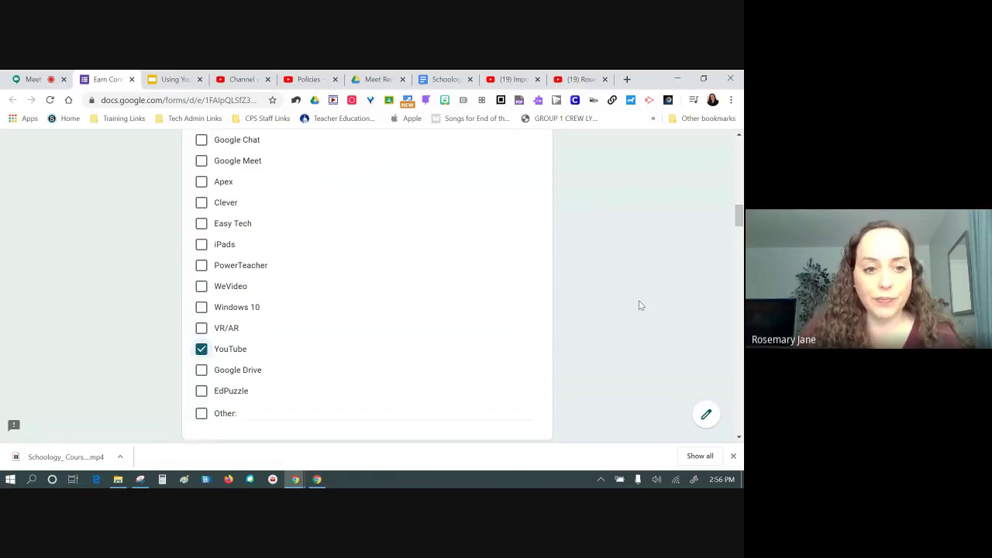
scroll(639, 305, down, 10)
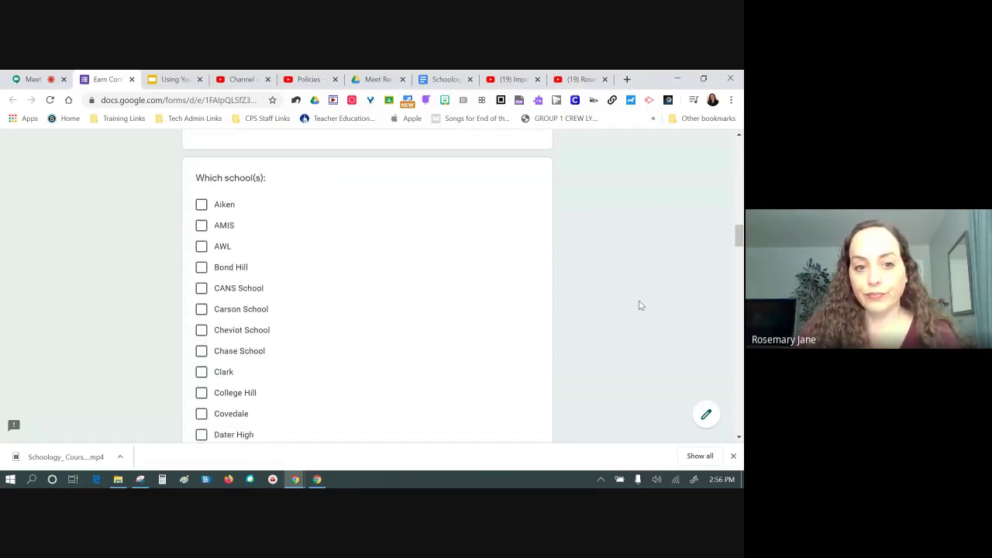
scroll(558, 319, down, 15)
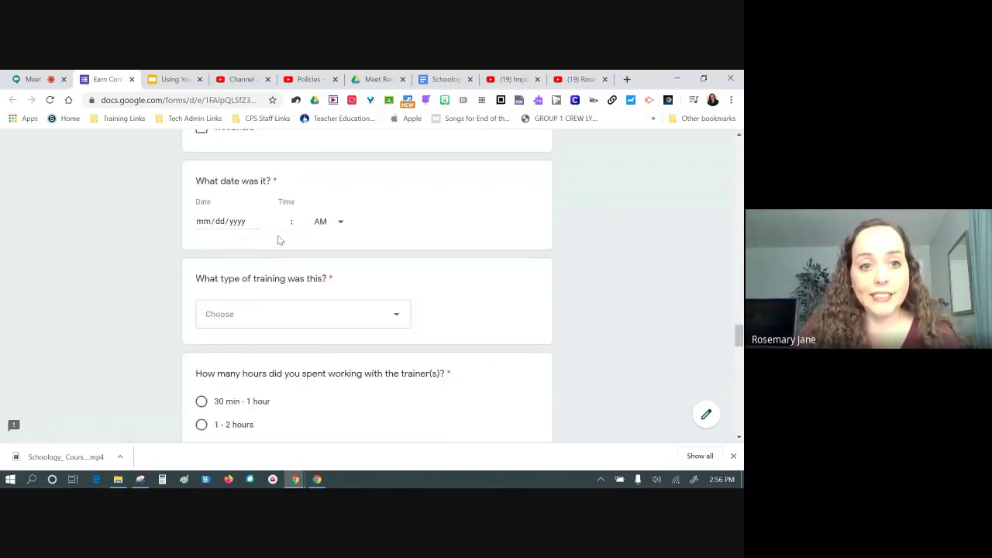
click(254, 223)
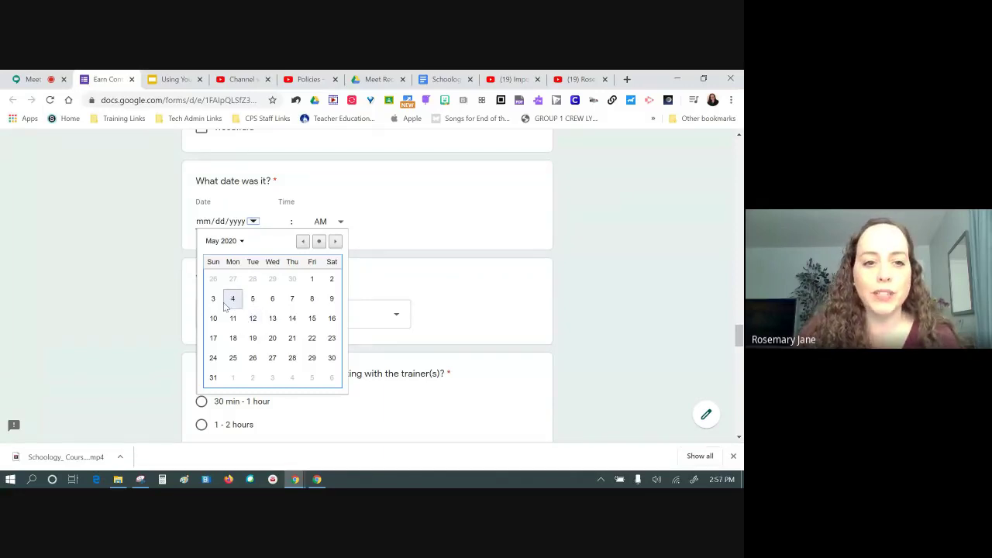
click(237, 304)
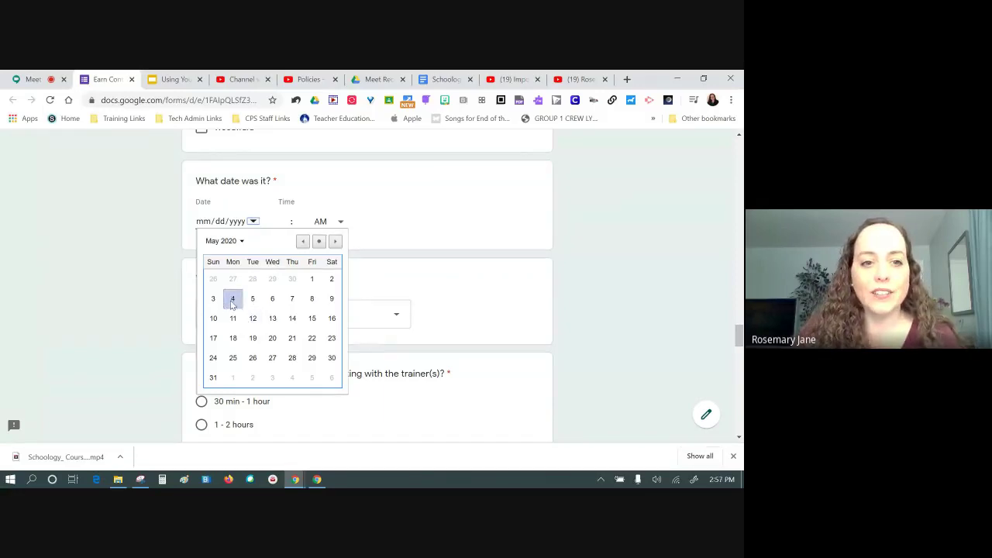
click(283, 223)
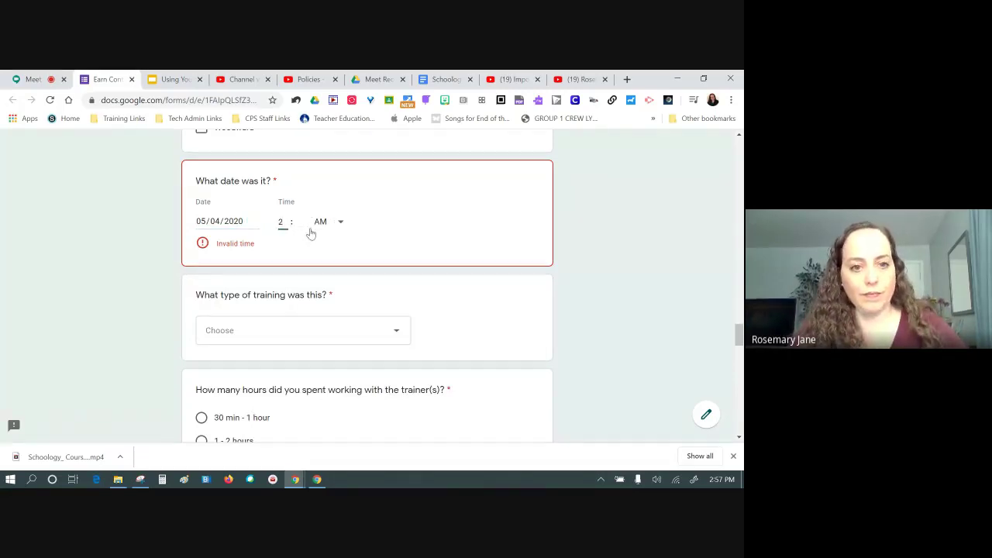
click(303, 223)
text(00)
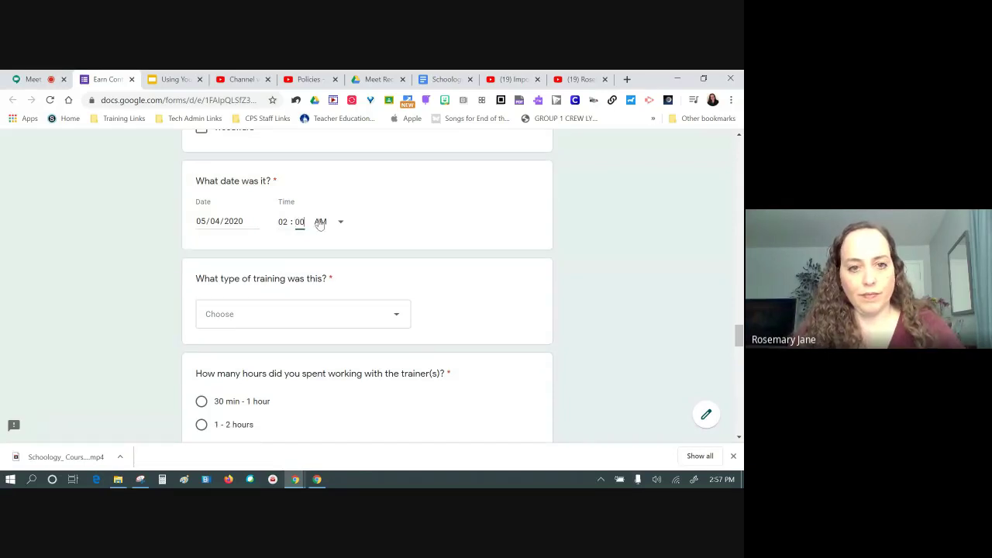
click(321, 223)
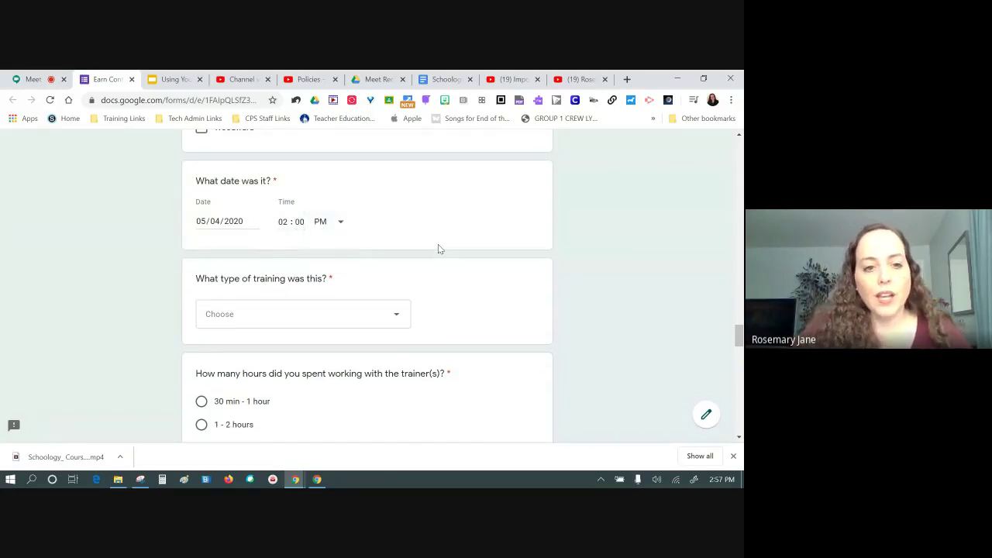
scroll(438, 248, down, 2)
click(390, 206)
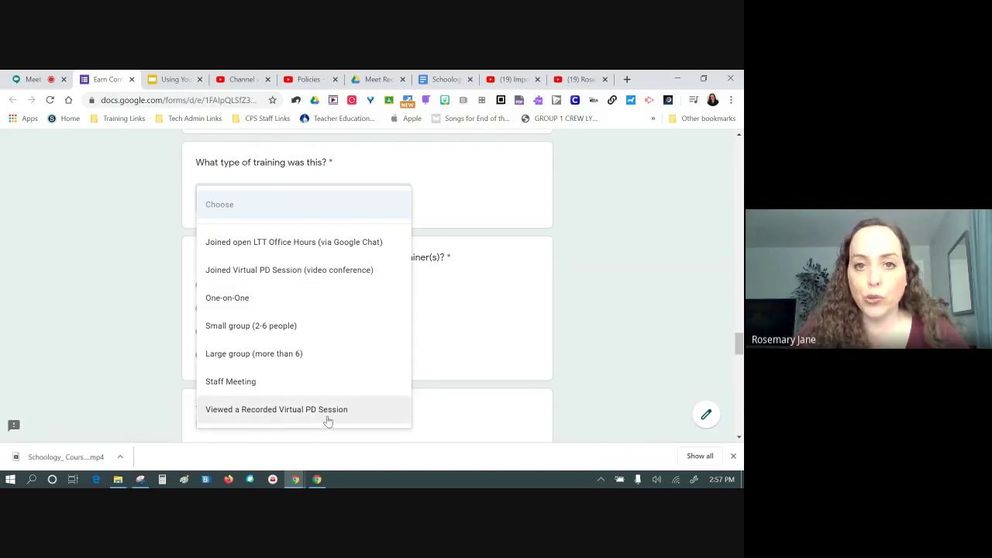
Look over the top of the Schoology recording notes, then go back to the feedback form.
click(439, 83)
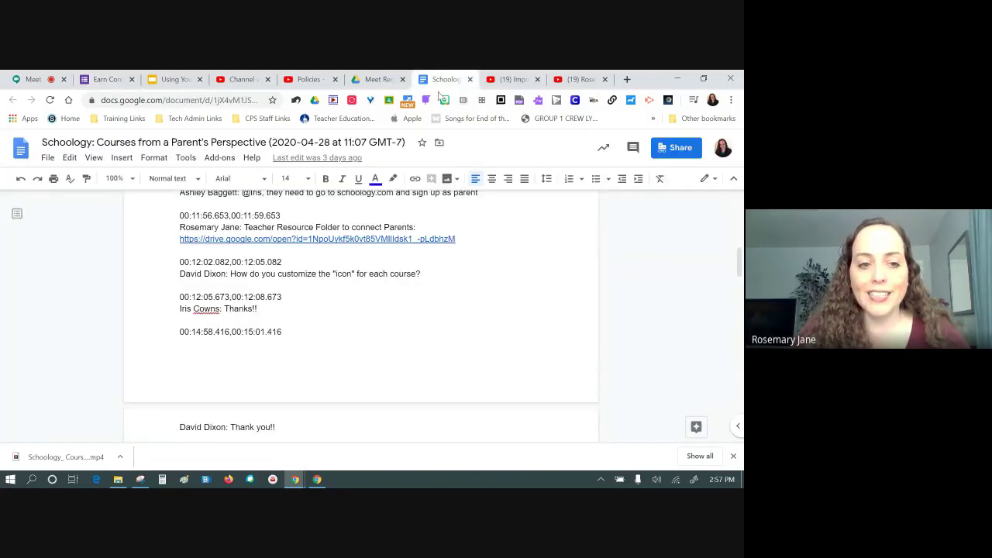
scroll(478, 256, up, 10)
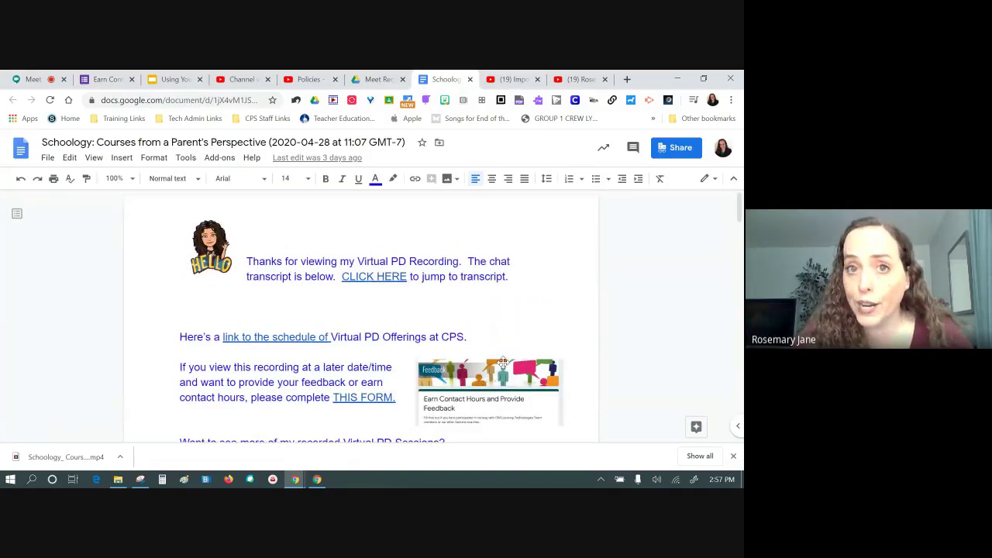
scroll(473, 324, down, 1)
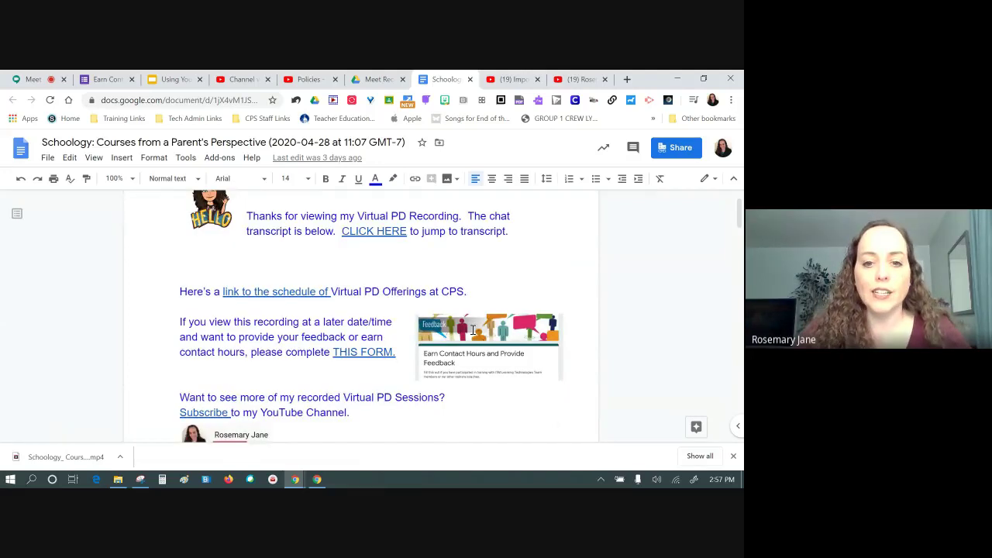
scroll(465, 310, up, 1)
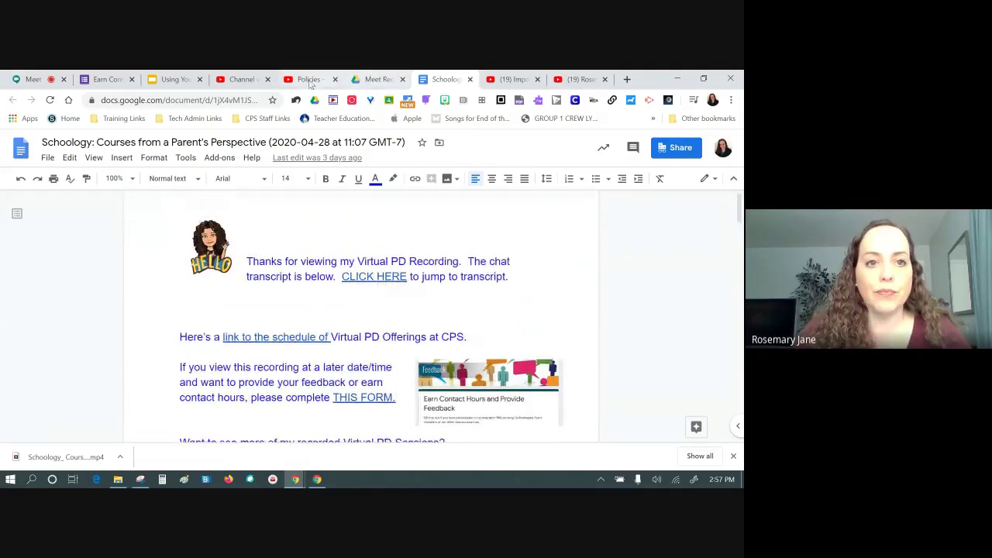
click(107, 80)
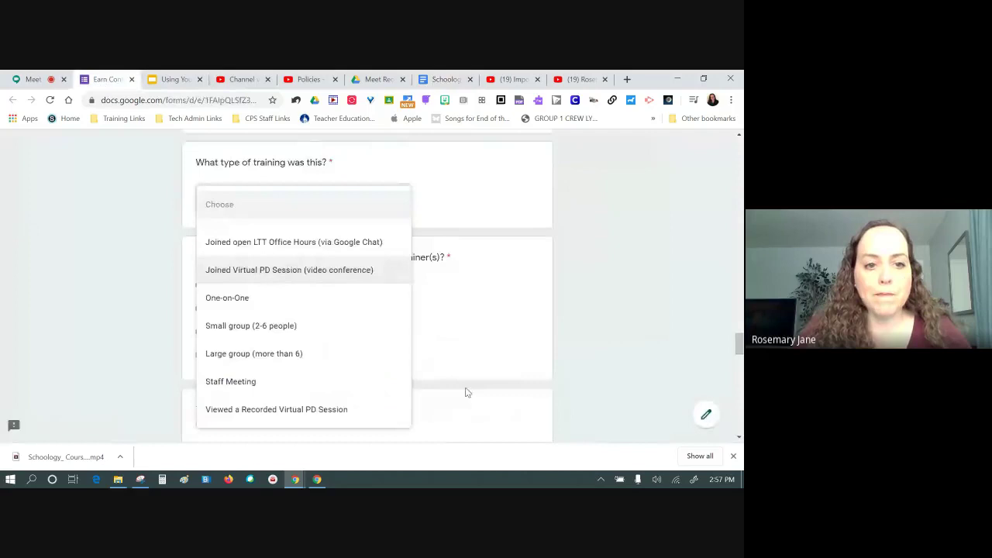
Answer 'Joined Virtual PD Session (video conference)' and '30 min - 1 hour', and tick two trainers.
click(282, 271)
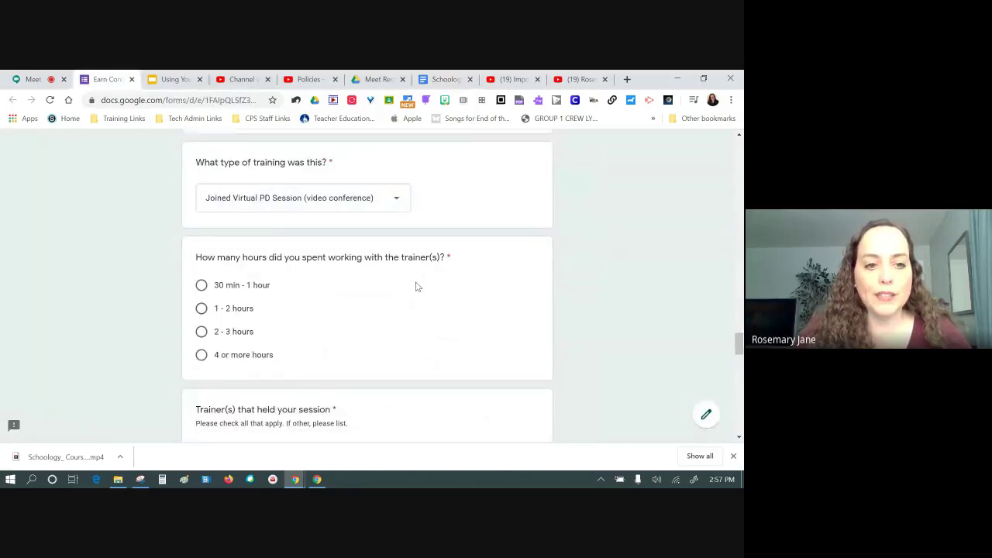
scroll(416, 287, down, 1)
click(201, 227)
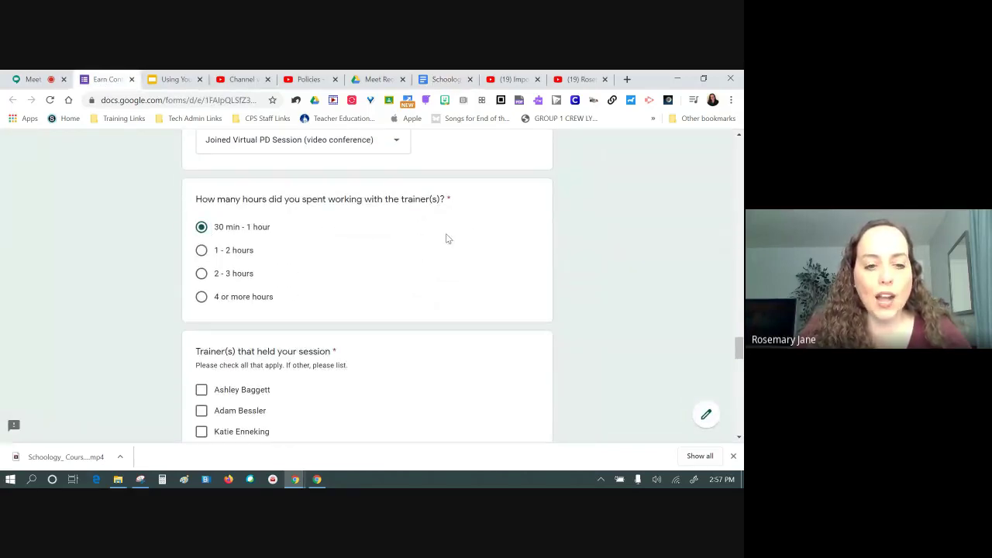
scroll(446, 238, down, 3)
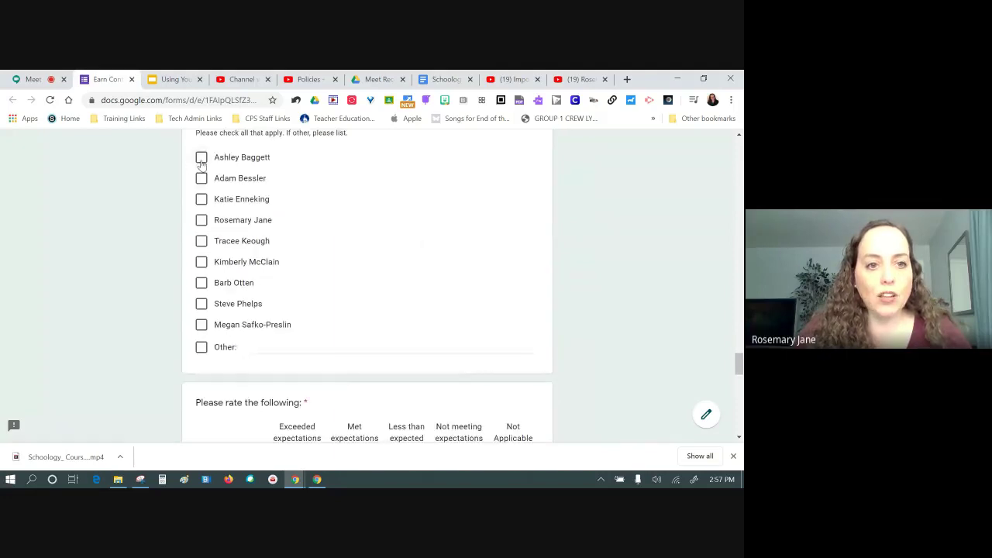
click(201, 158)
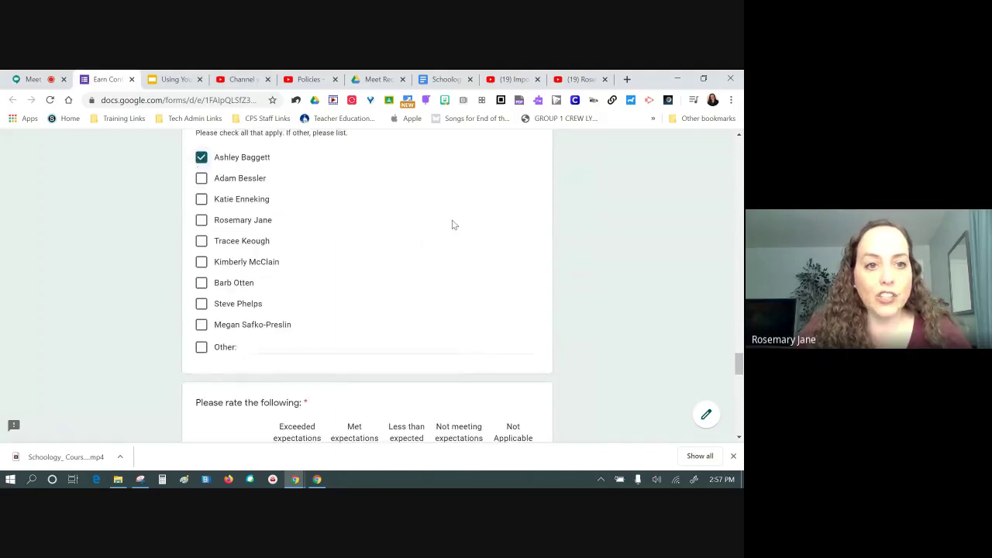
click(202, 220)
Start an additional-comments answer, then open the Virtual PD Offerings schedule slides.
scroll(508, 254, down, 3)
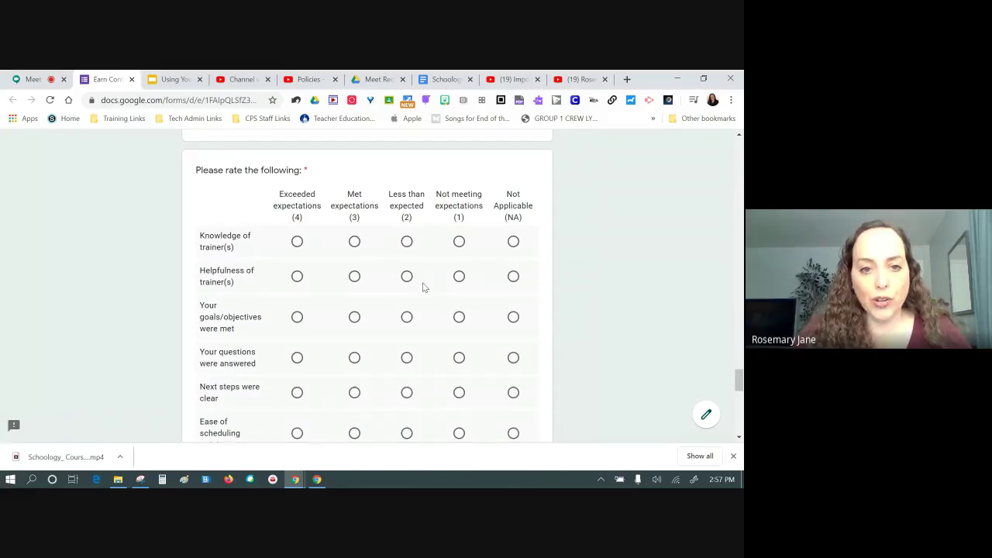
scroll(423, 288, down, 3)
click(235, 354)
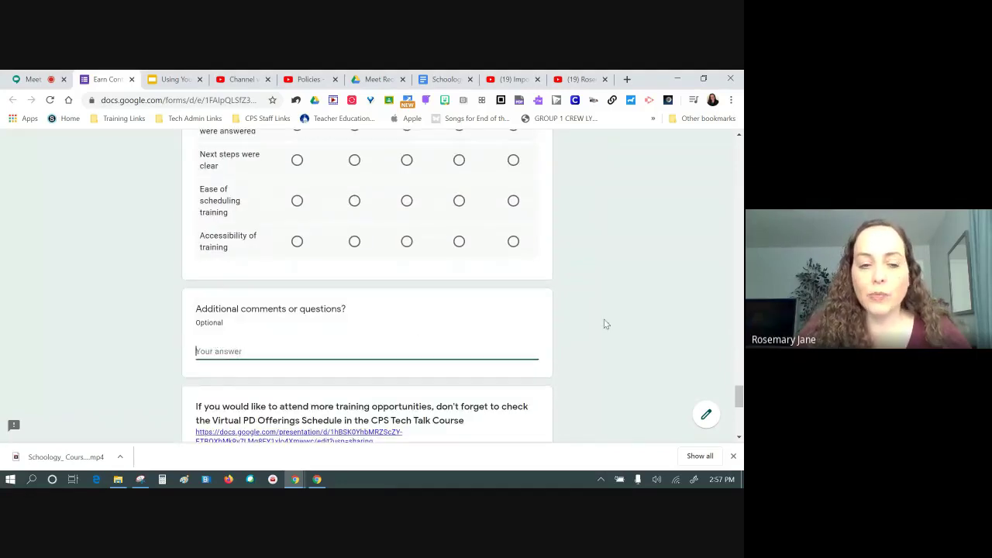
scroll(570, 364, down, 2)
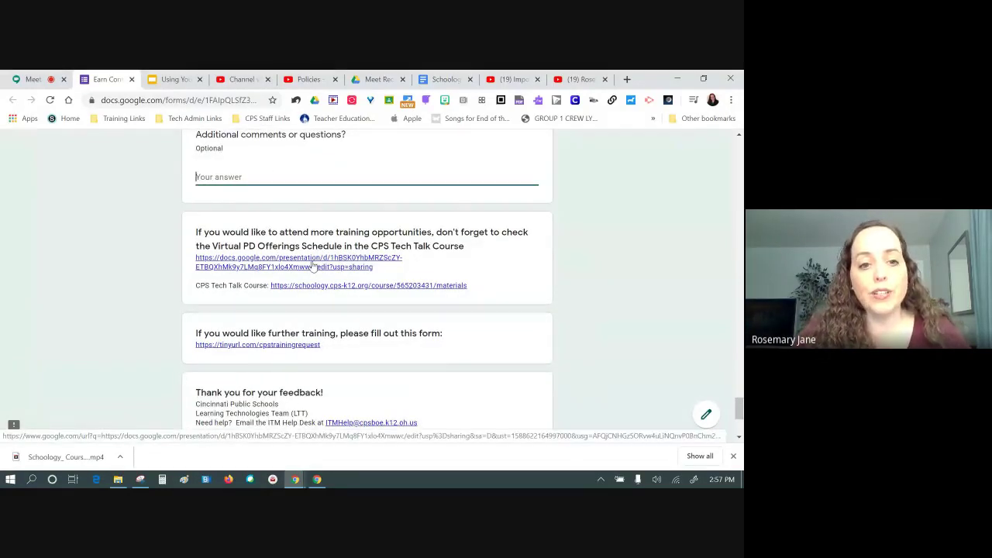
click(314, 266)
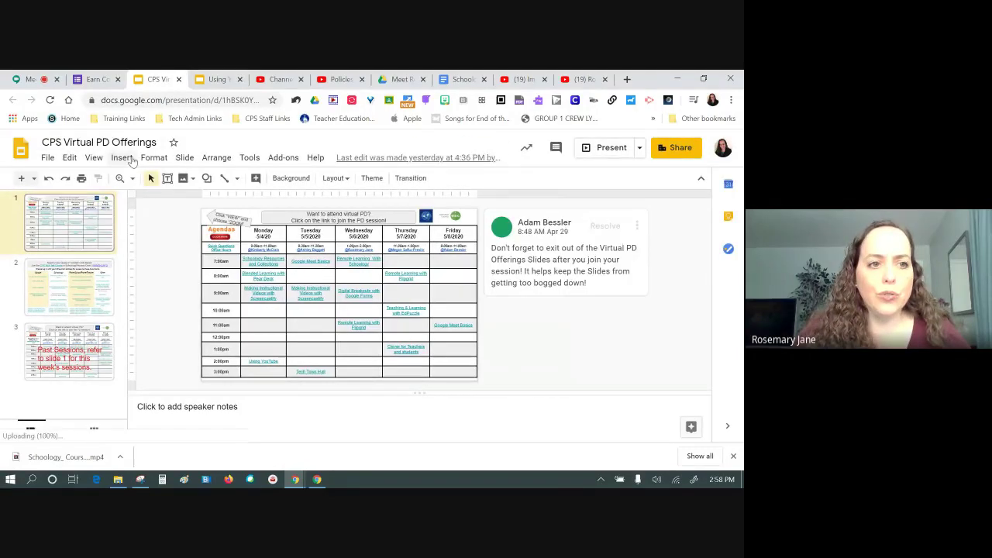
Check the View menu's Zoom options, then close the CPS Virtual PD Offerings tab.
click(99, 159)
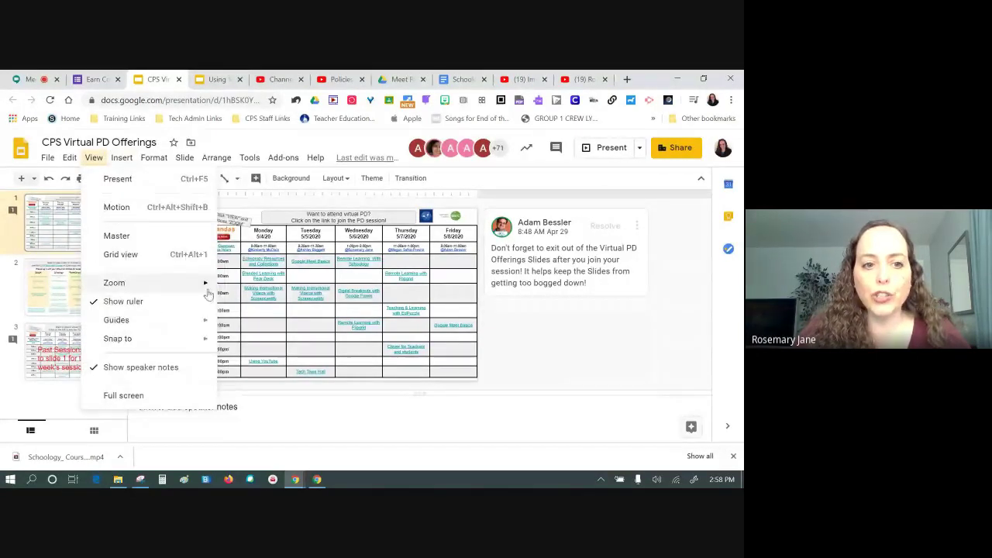
mouse_move(208, 287)
click(661, 338)
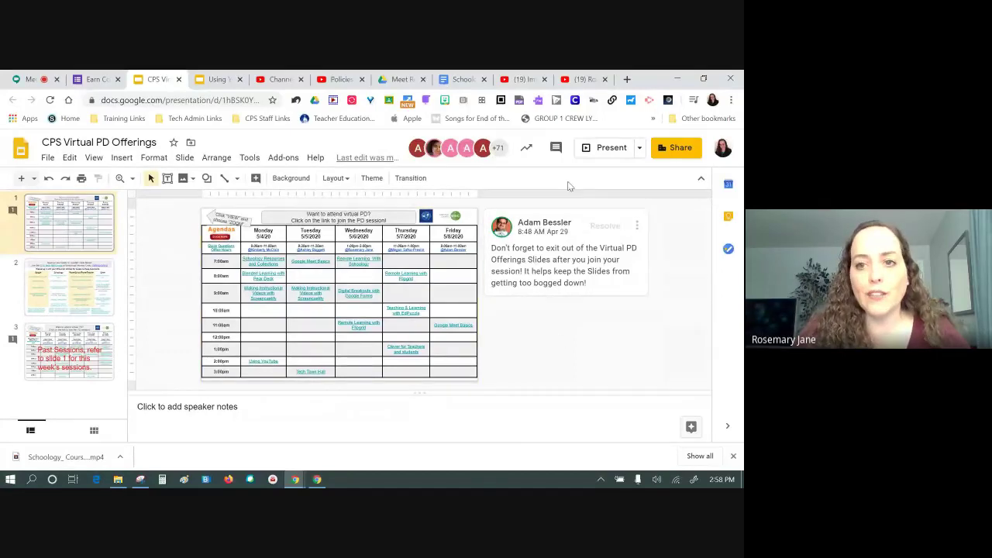
click(179, 80)
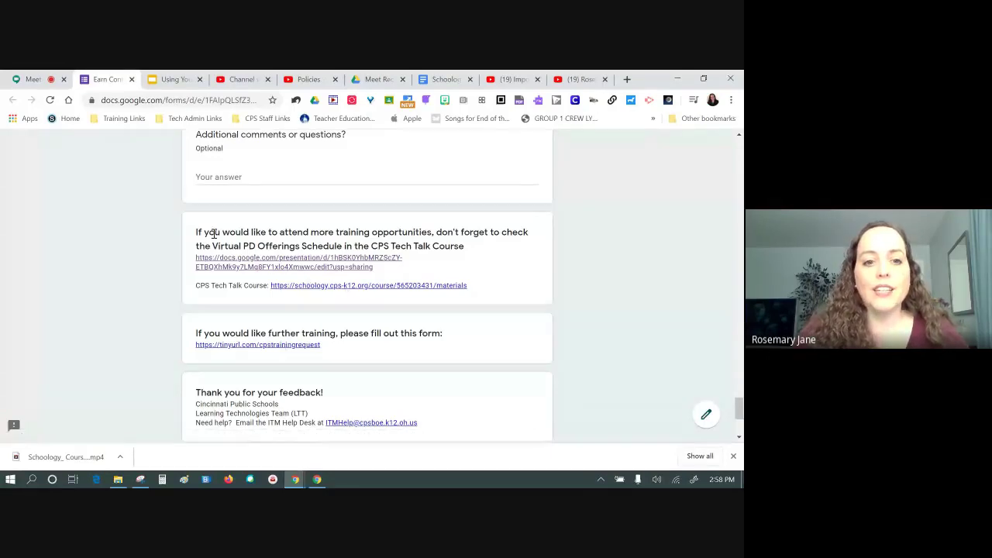
Open the tinyurl training-request link, enable 'Send me a copy of my responses', and return to Meet.
click(248, 346)
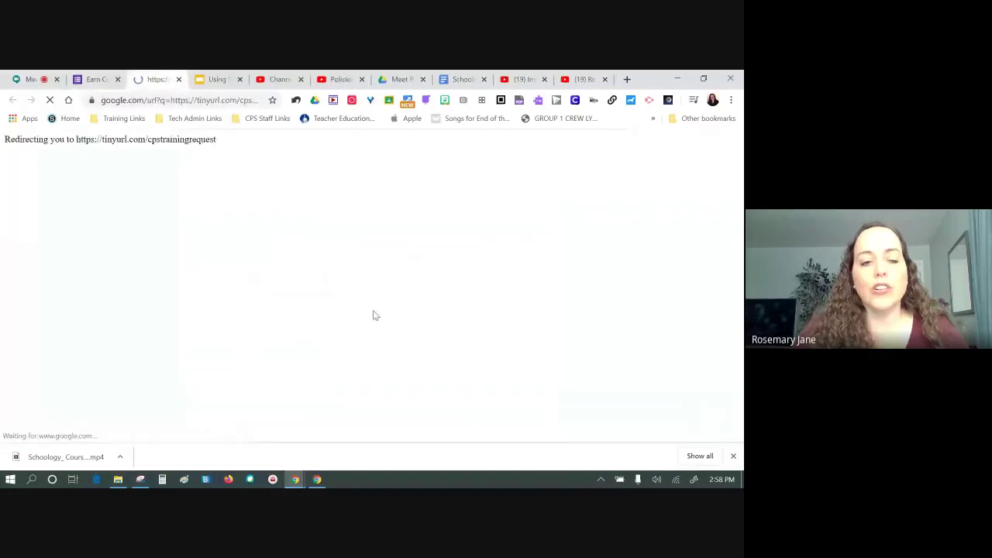
click(103, 80)
scroll(489, 380, down, 3)
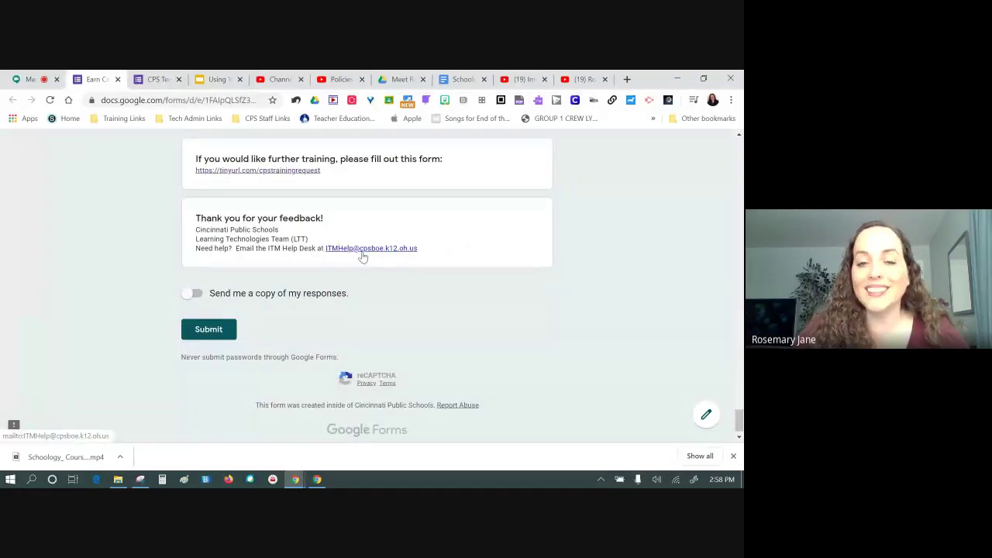
scroll(385, 253, down, 1)
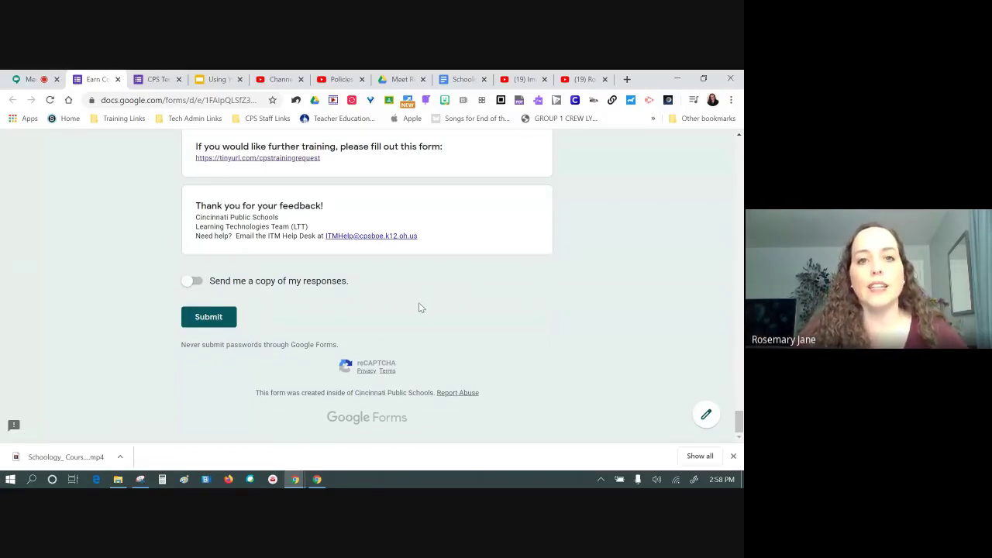
click(194, 284)
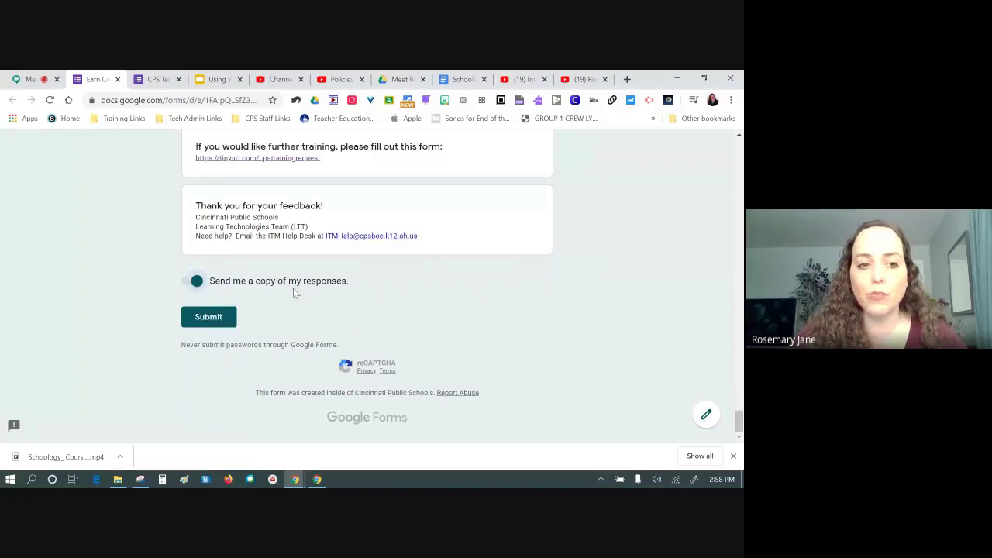
click(29, 81)
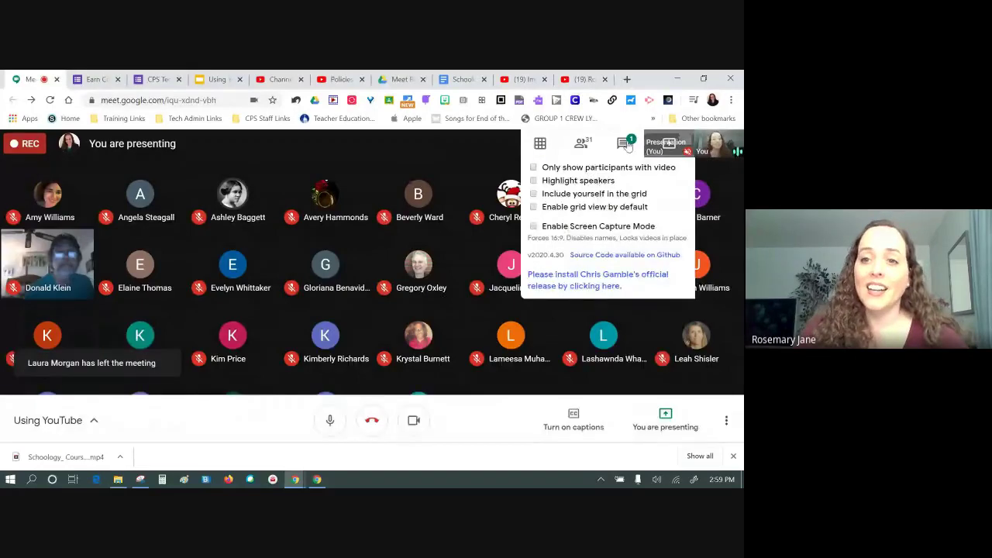
Read the chat messages, then open Meet's More options menu showing Stop recording.
click(625, 145)
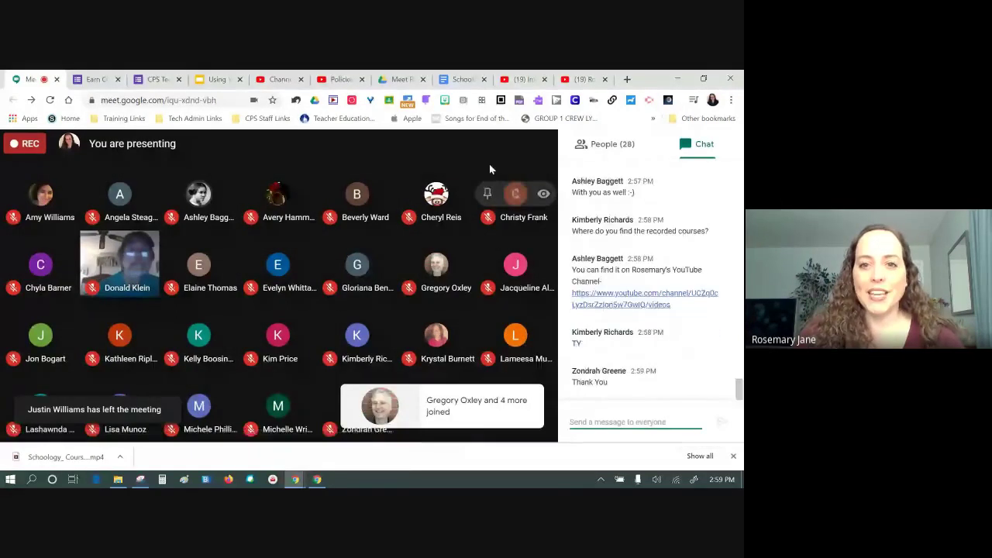
click(727, 417)
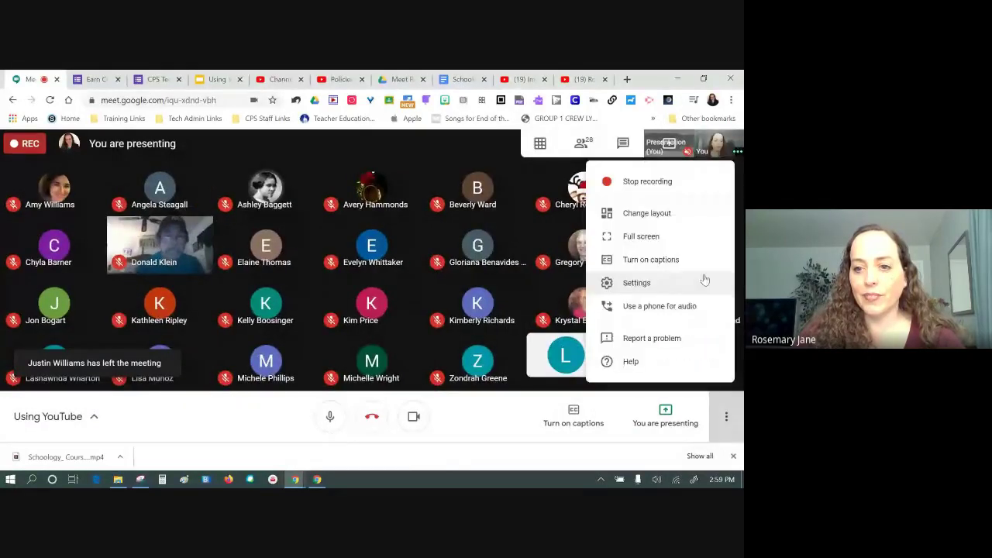